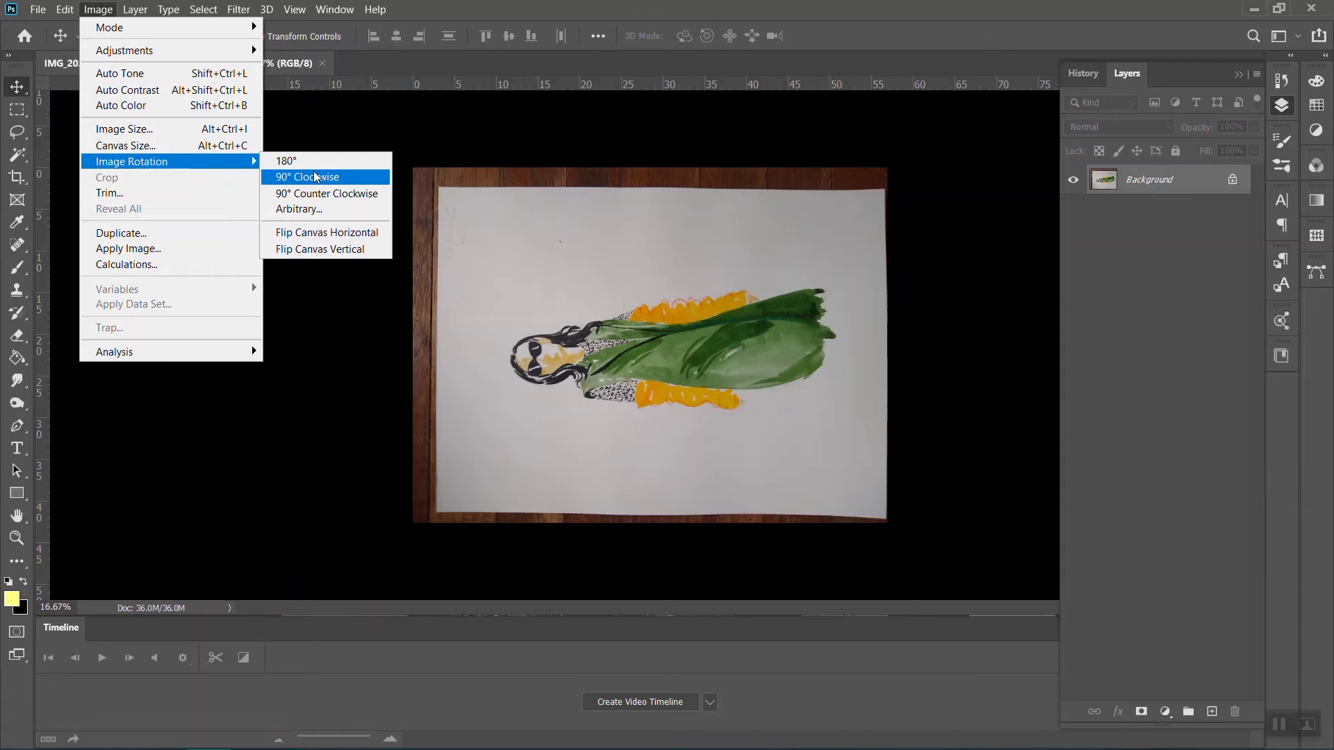
# Rotate the image 90° clockwise and frame a crop just inside the paper's edges, leaving out the wooden table
pyautogui.click(299, 178)
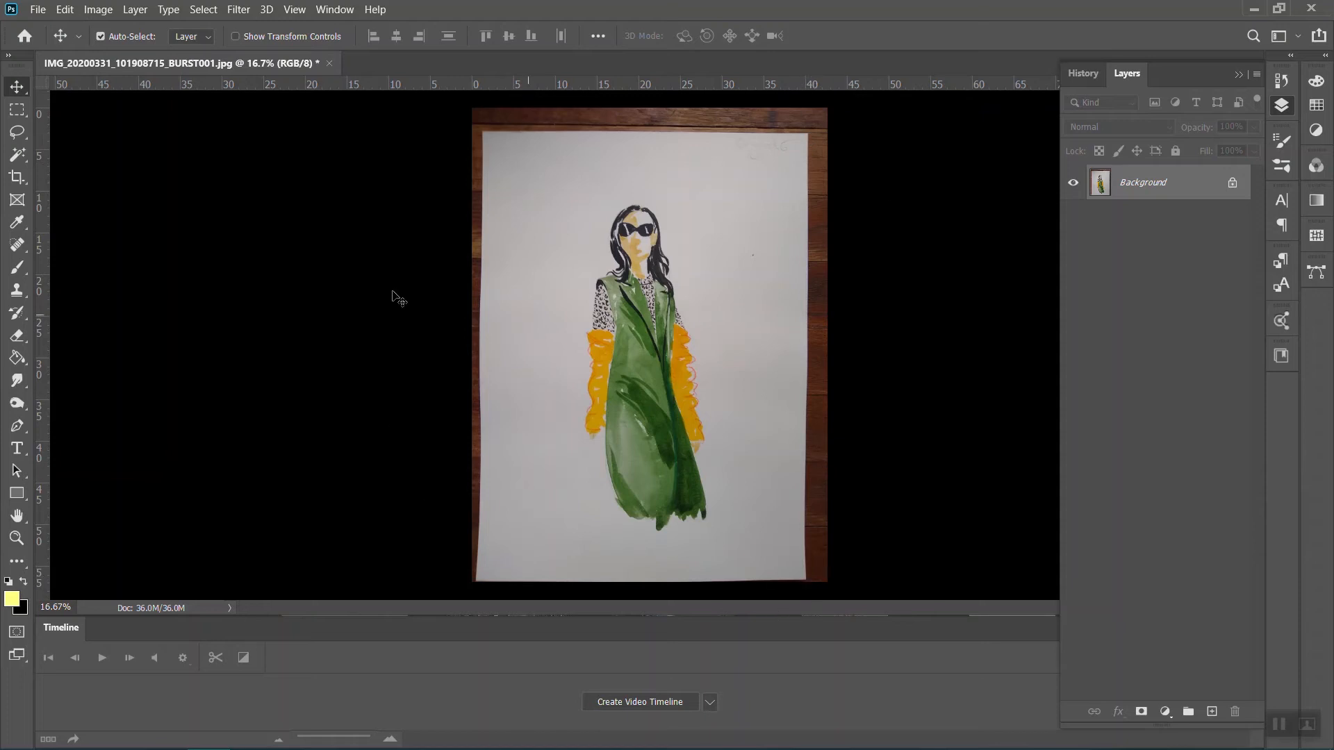
pyautogui.click(17, 179)
pyautogui.moveTo(480, 367); pyautogui.dragTo(486, 352)
pyautogui.moveTo(667, 108); pyautogui.dragTo(668, 122)
pyautogui.moveTo(800, 332)
pyautogui.mouseDown()
pyautogui.moveTo(810, 324)
pyautogui.moveTo(799, 325)
pyautogui.mouseUp()
pyautogui.moveTo(659, 570); pyautogui.dragTo(660, 549)
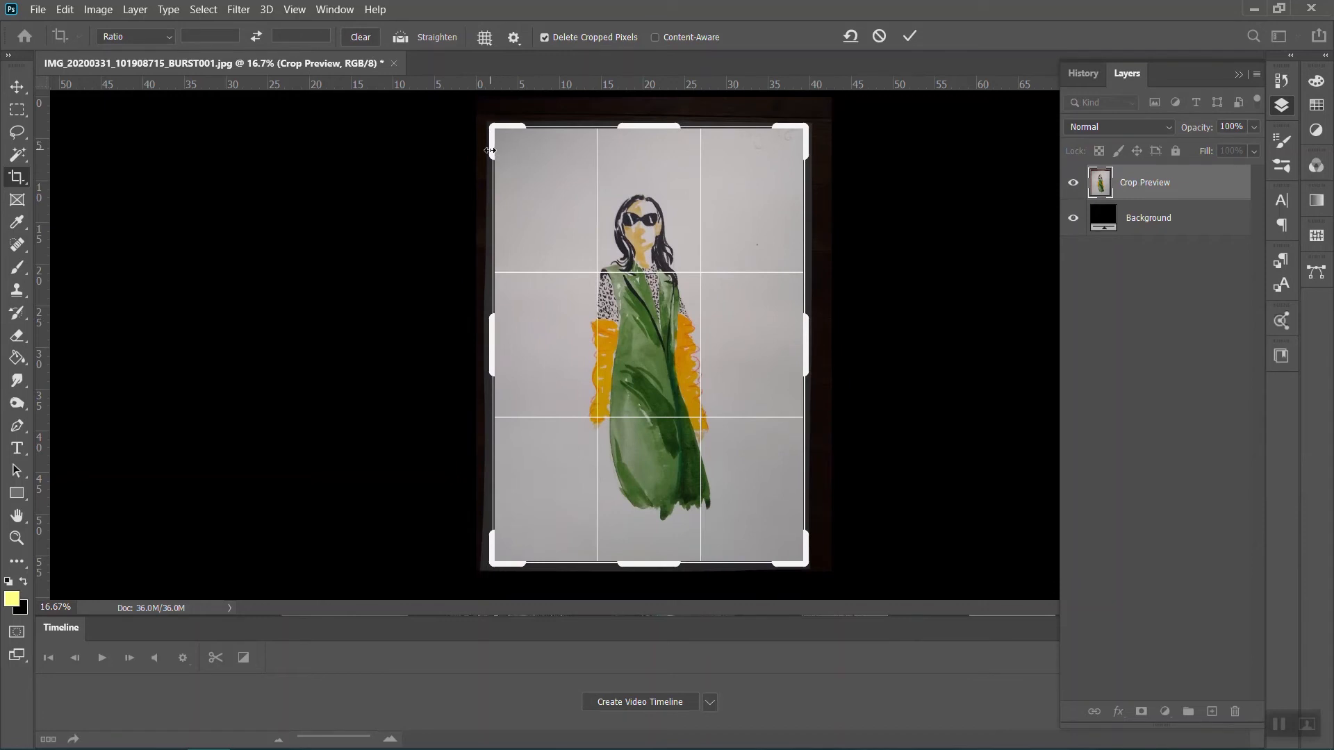
# Constrain the crop to Original Ratio, tighten its side edges to the paper, and apply the crop
pyautogui.click(161, 39)
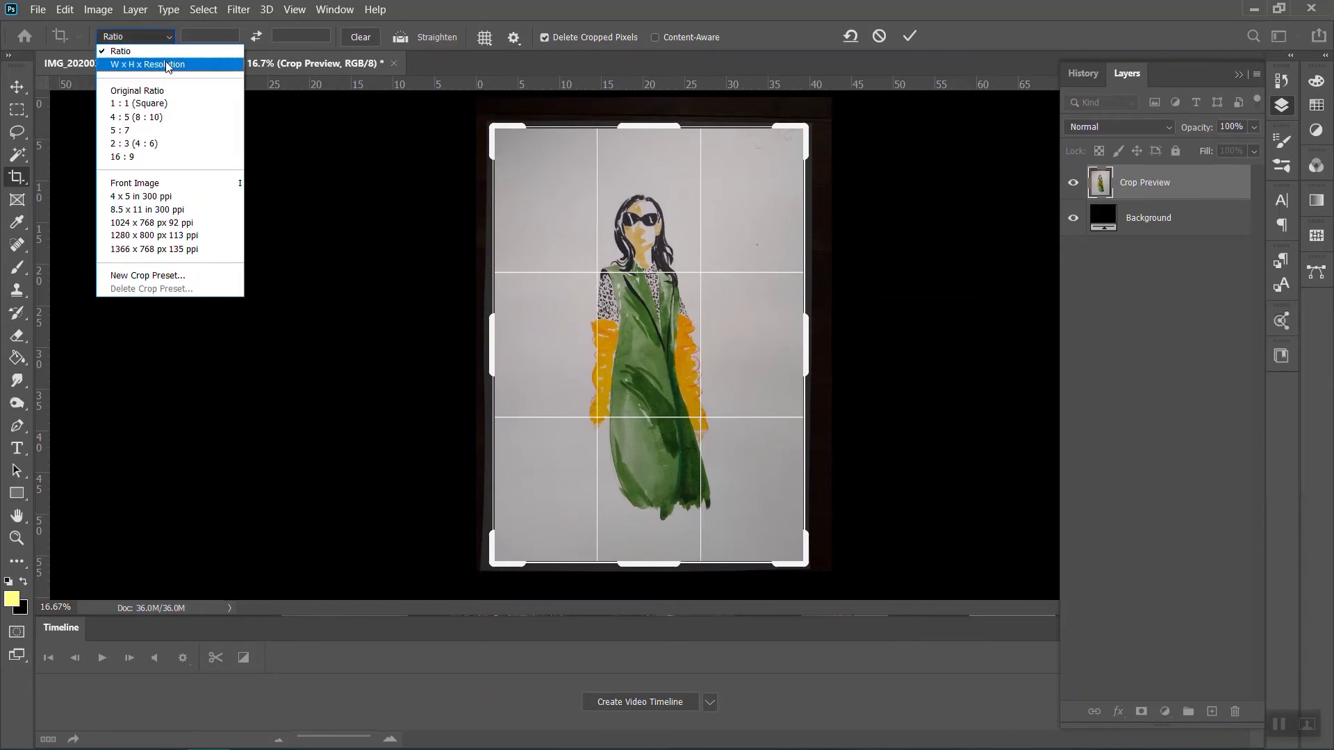
pyautogui.click(167, 65)
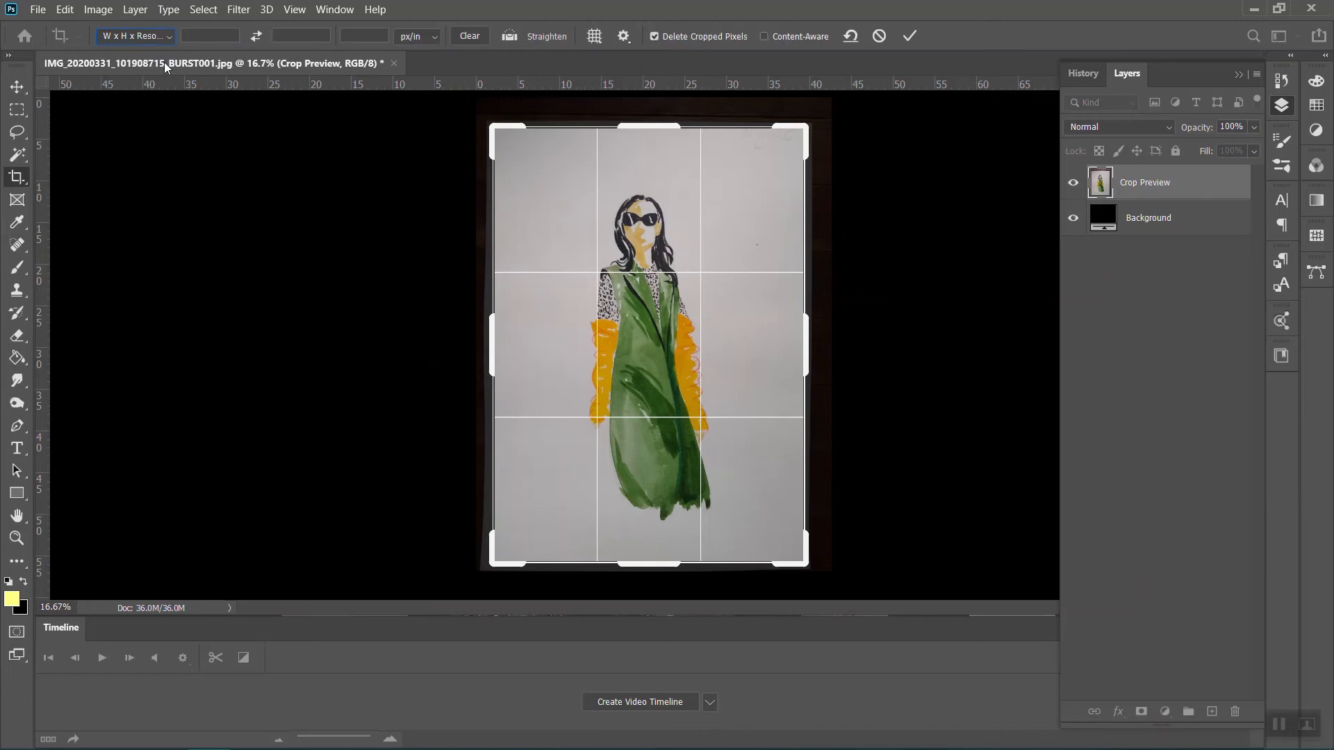
pyautogui.click(136, 36)
pyautogui.click(182, 82)
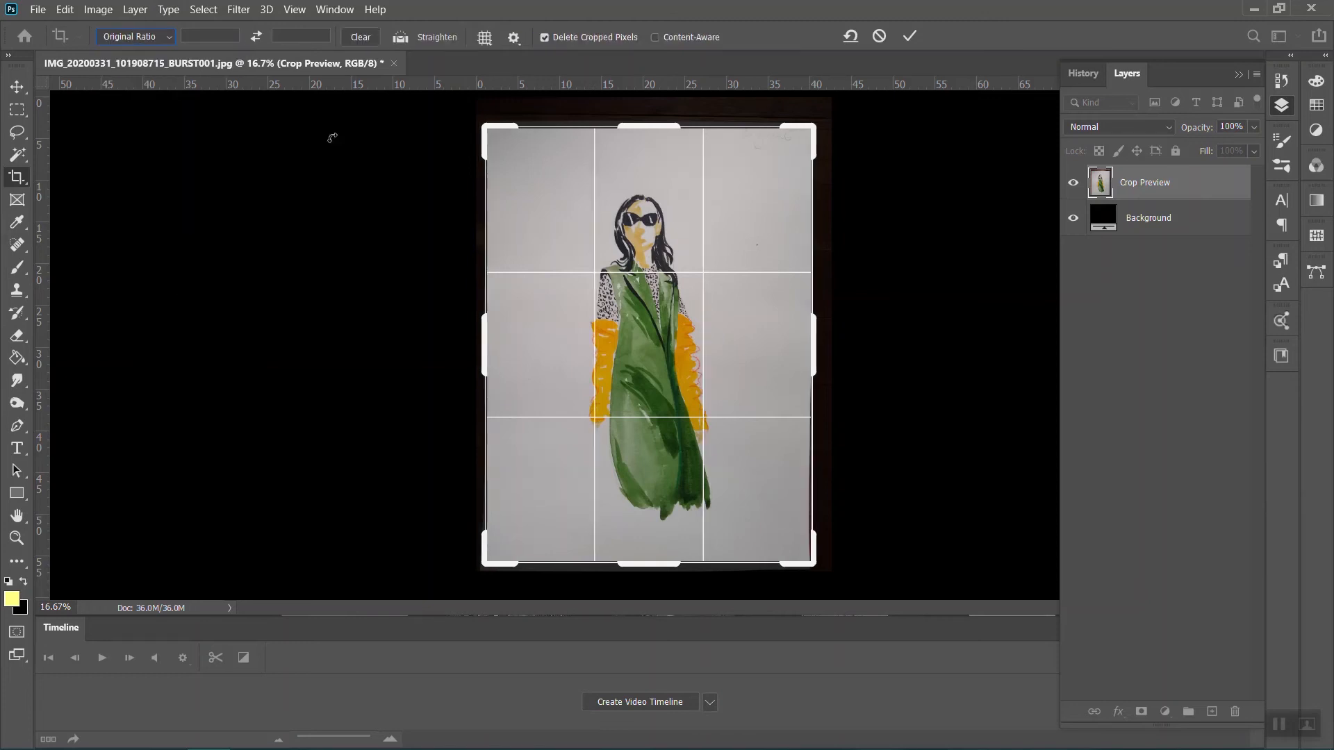
pyautogui.moveTo(484, 357); pyautogui.dragTo(486, 356)
pyautogui.hotkey('ctrl', 'r')
pyautogui.moveTo(809, 355); pyautogui.dragTo(804, 354)
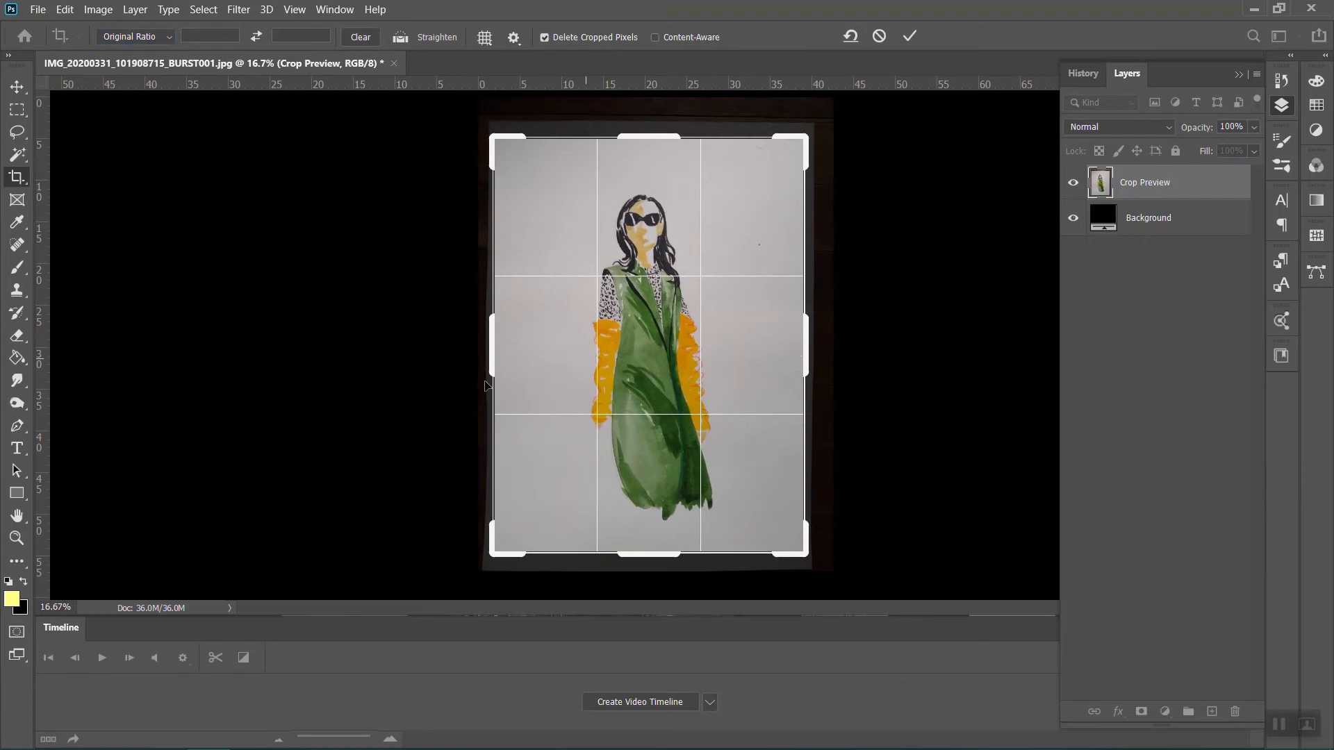
pyautogui.click(17, 87)
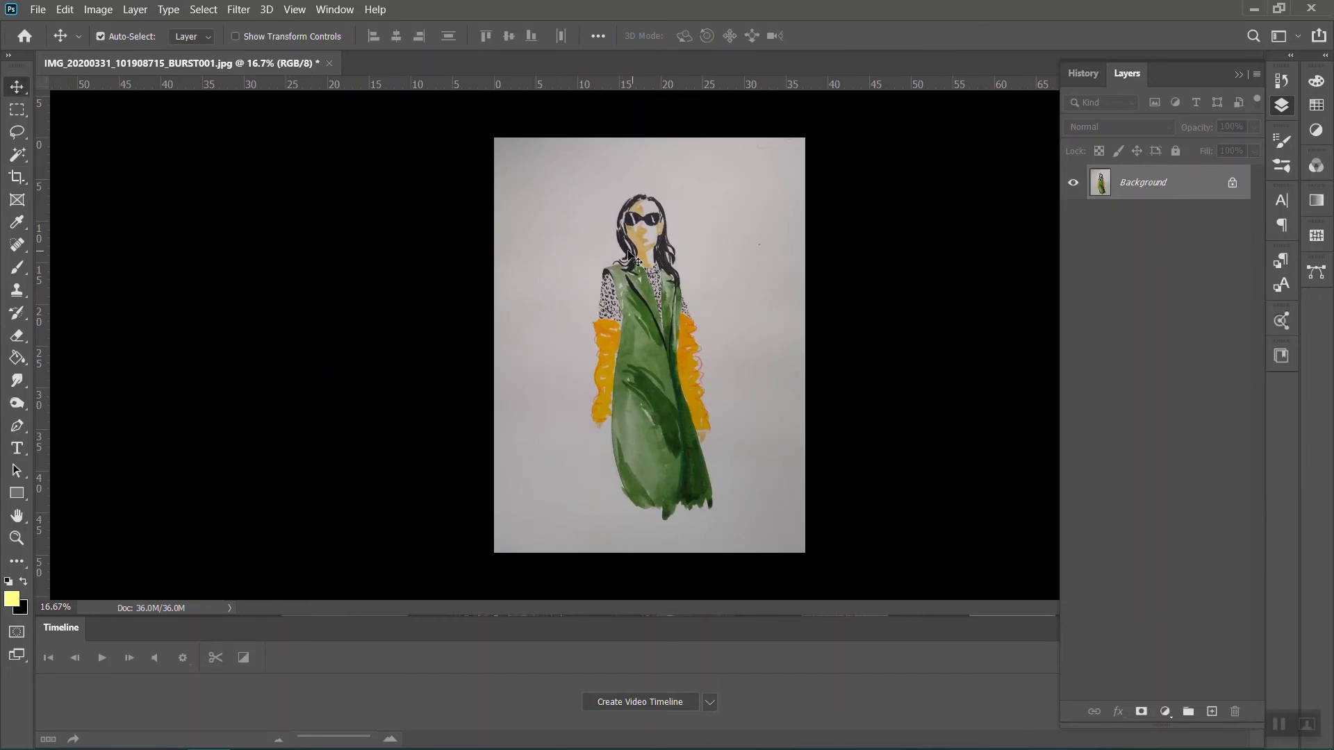
pyautogui.moveTo(571, 221); pyautogui.dragTo(615, 212)
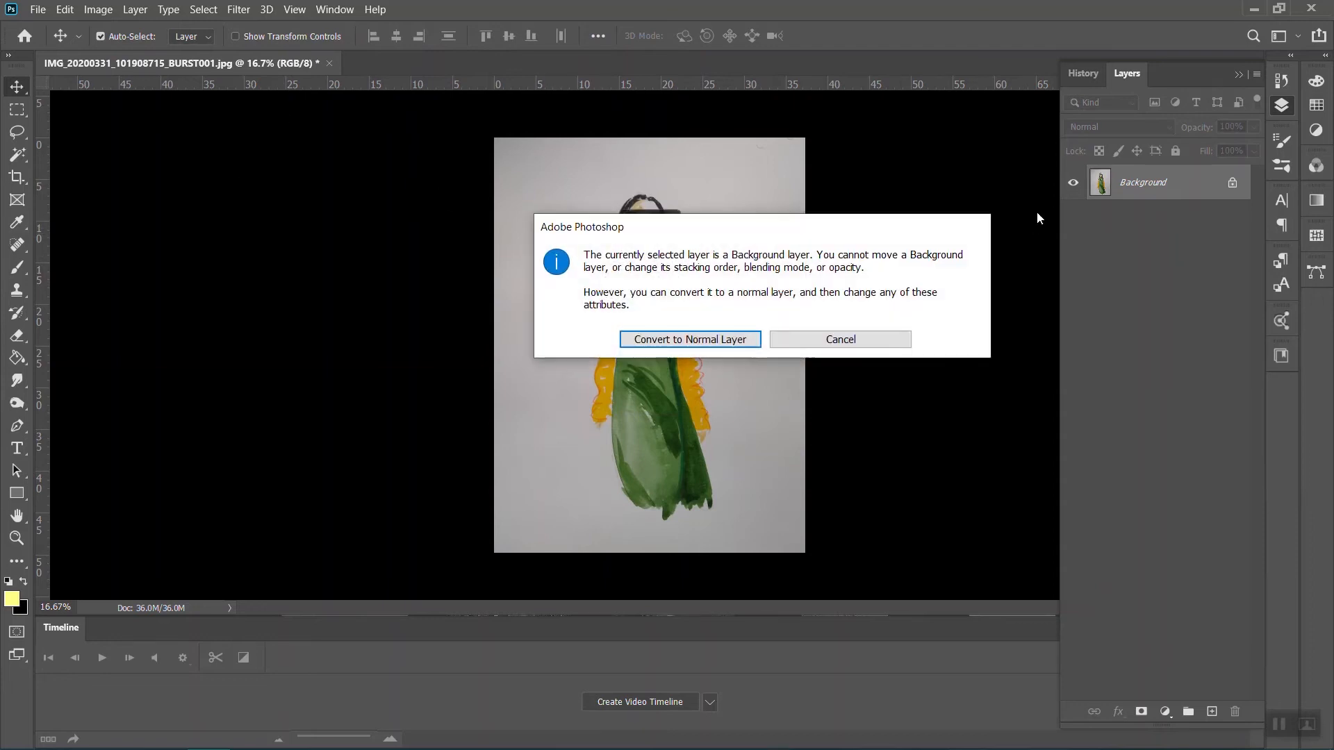
pyautogui.click(819, 343)
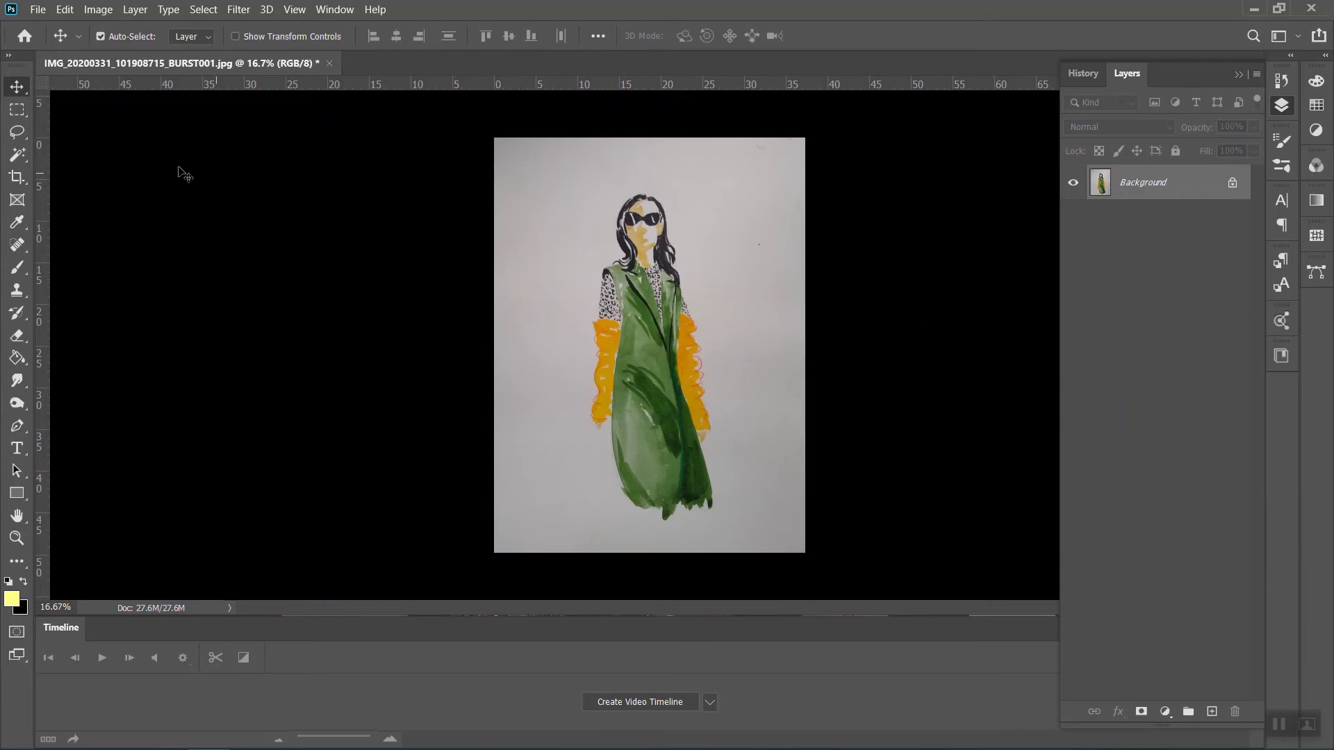
pyautogui.click(17, 179)
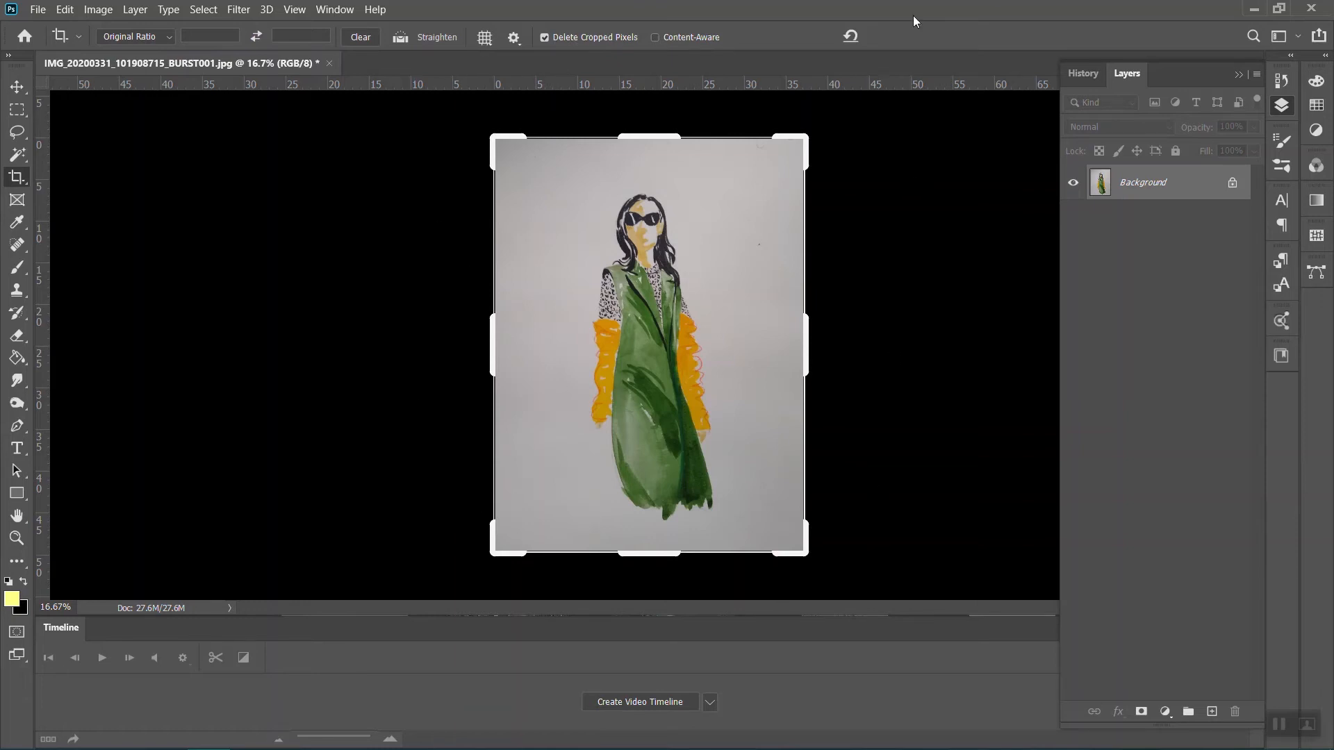
pyautogui.click(17, 87)
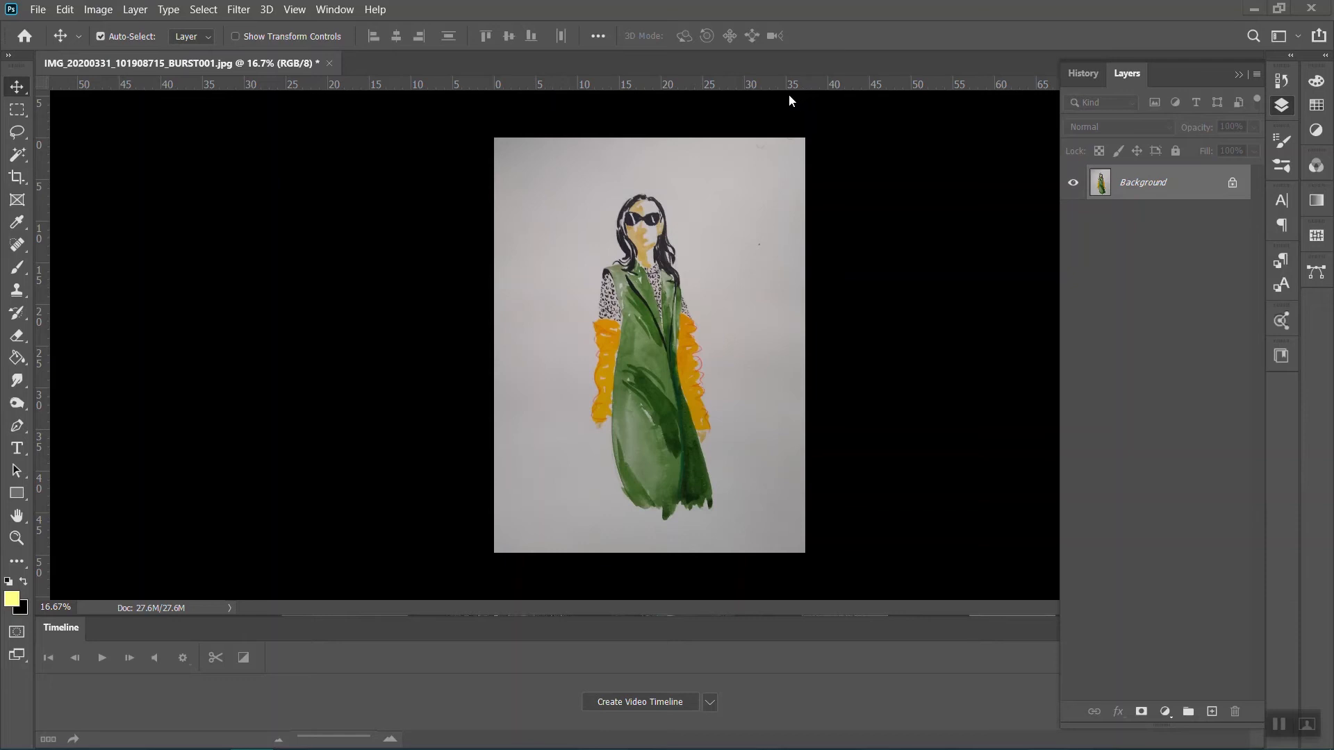
# Resize the image to a width of 11 inches at a resolution of 300 pixels/inch
pyautogui.click(101, 10)
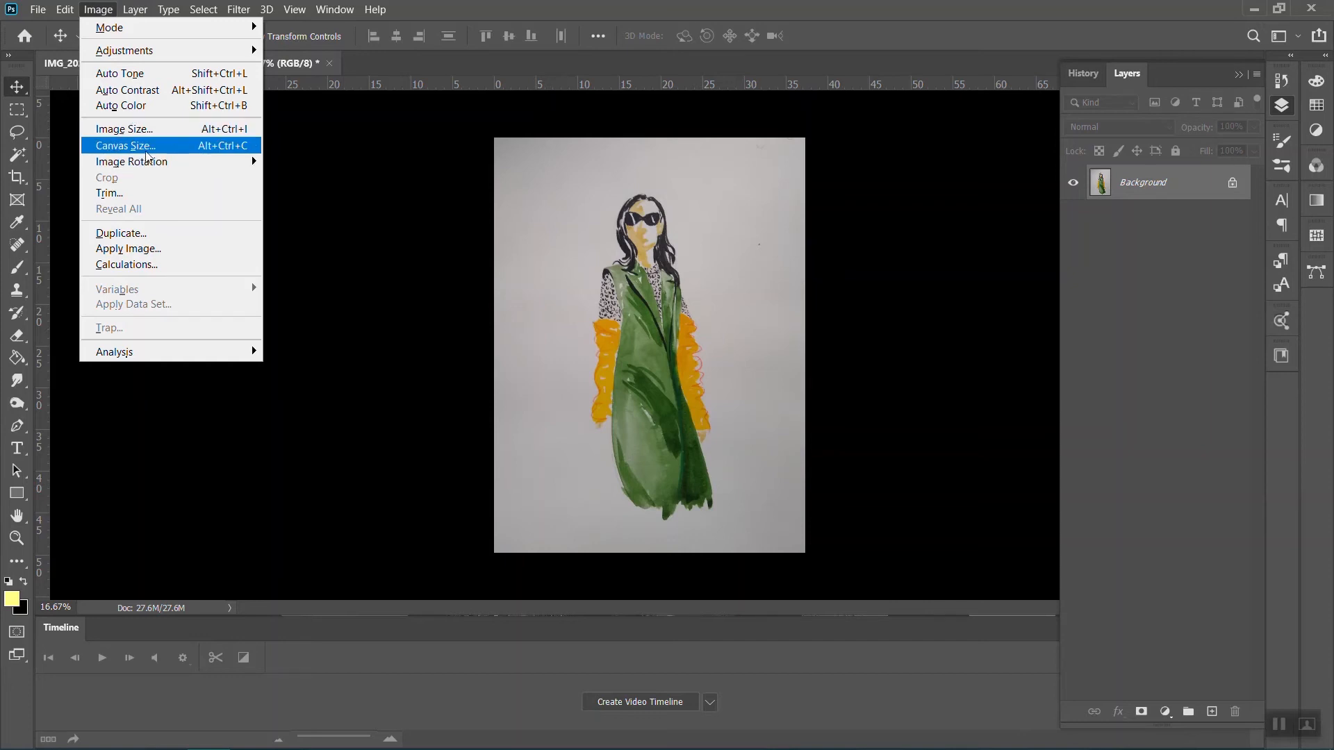
pyautogui.click(181, 131)
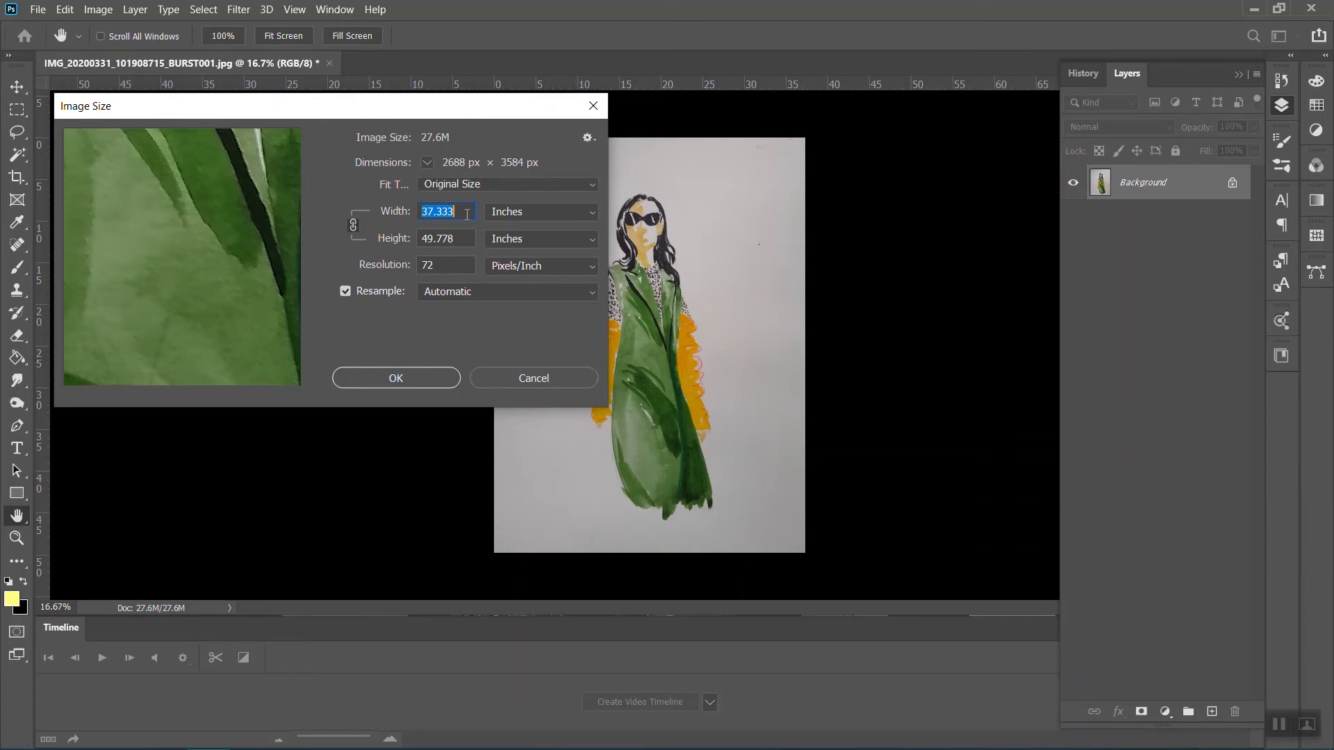
pyautogui.write('11')
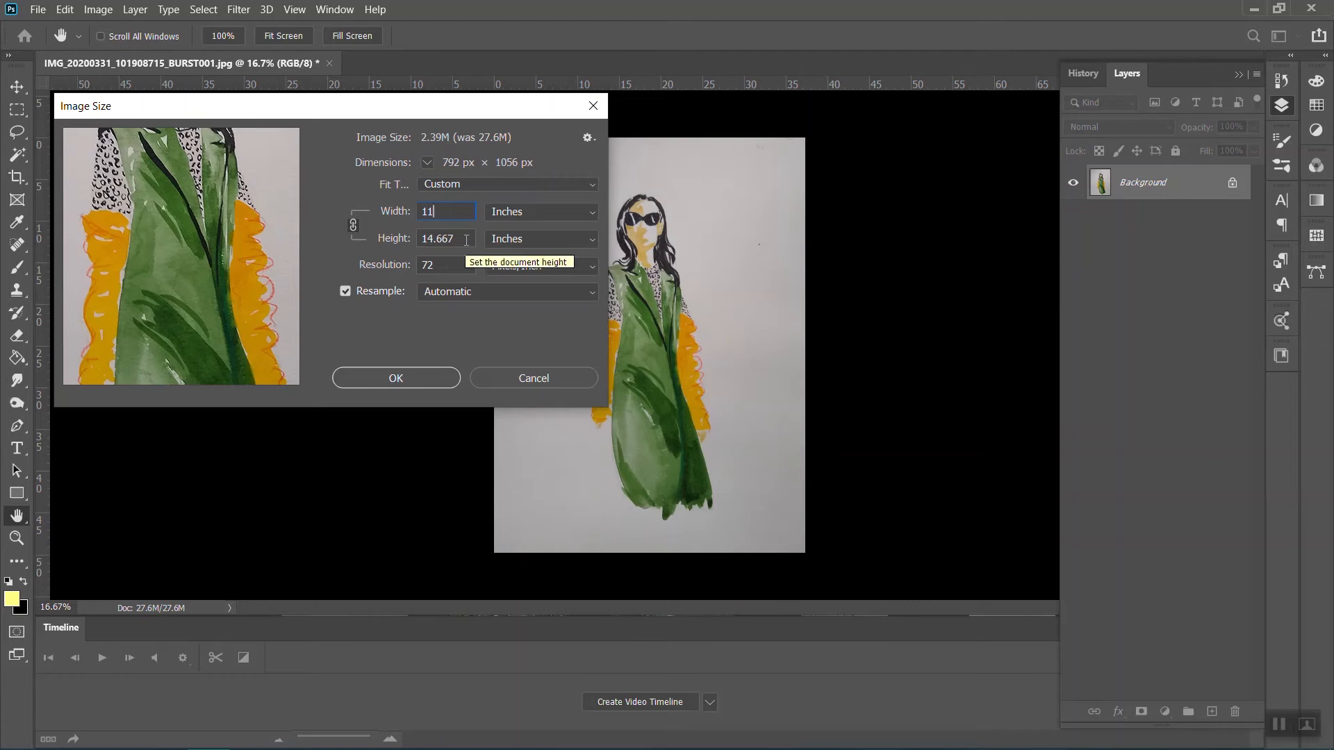
pyautogui.doubleClick(442, 264)
pyautogui.write('300')
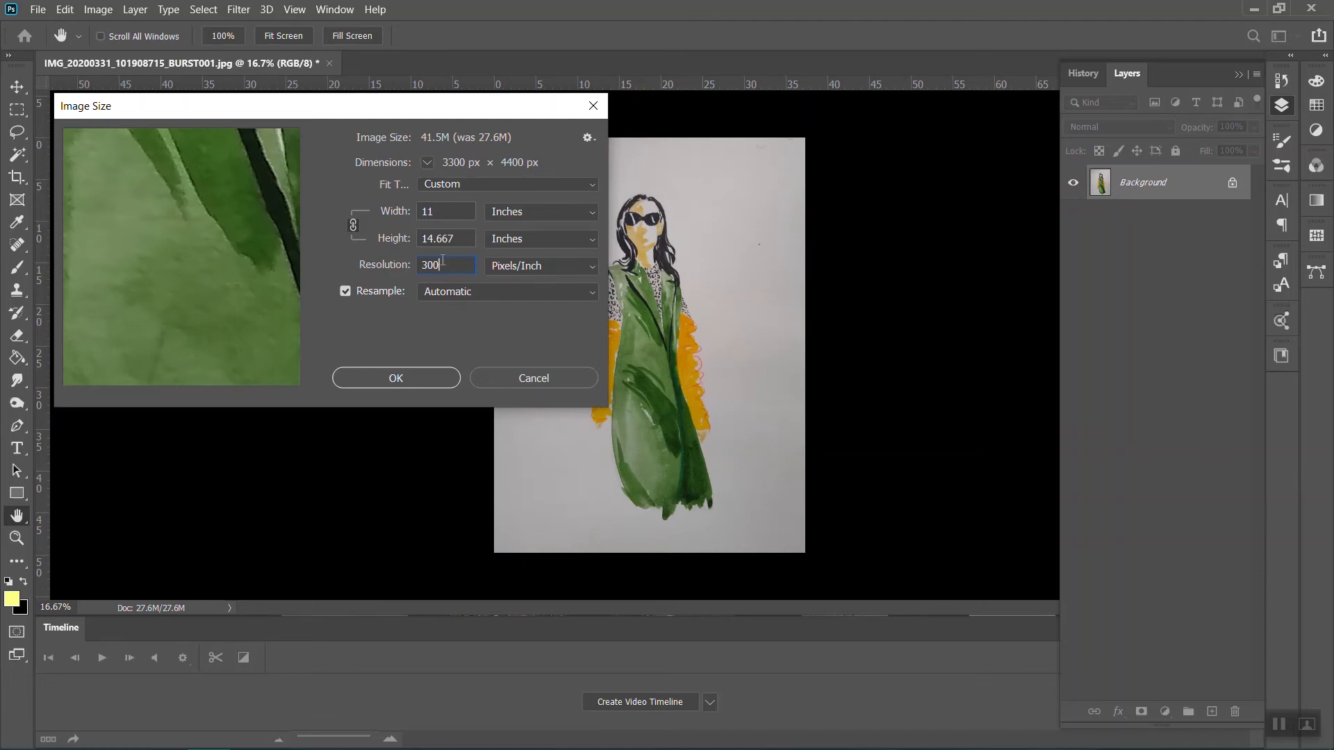
pyautogui.click(400, 379)
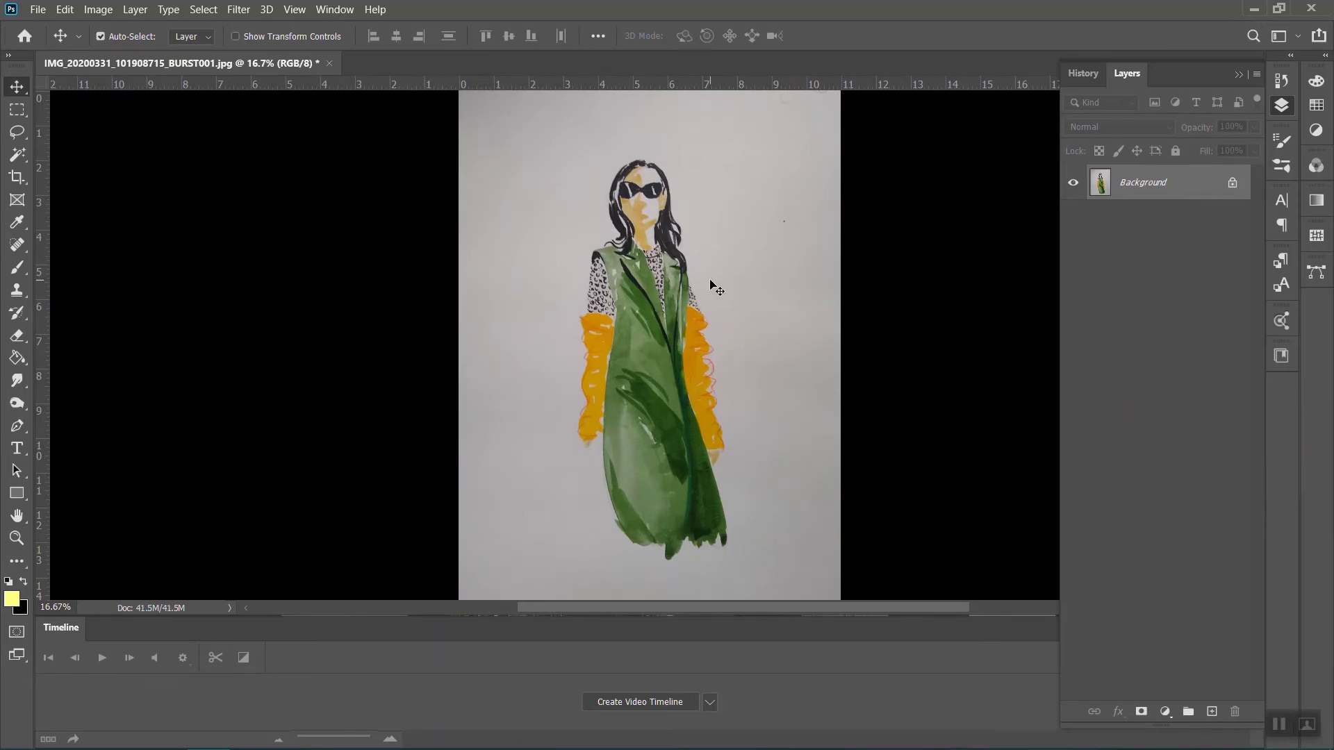
pyautogui.scroll(1, 710, 291)
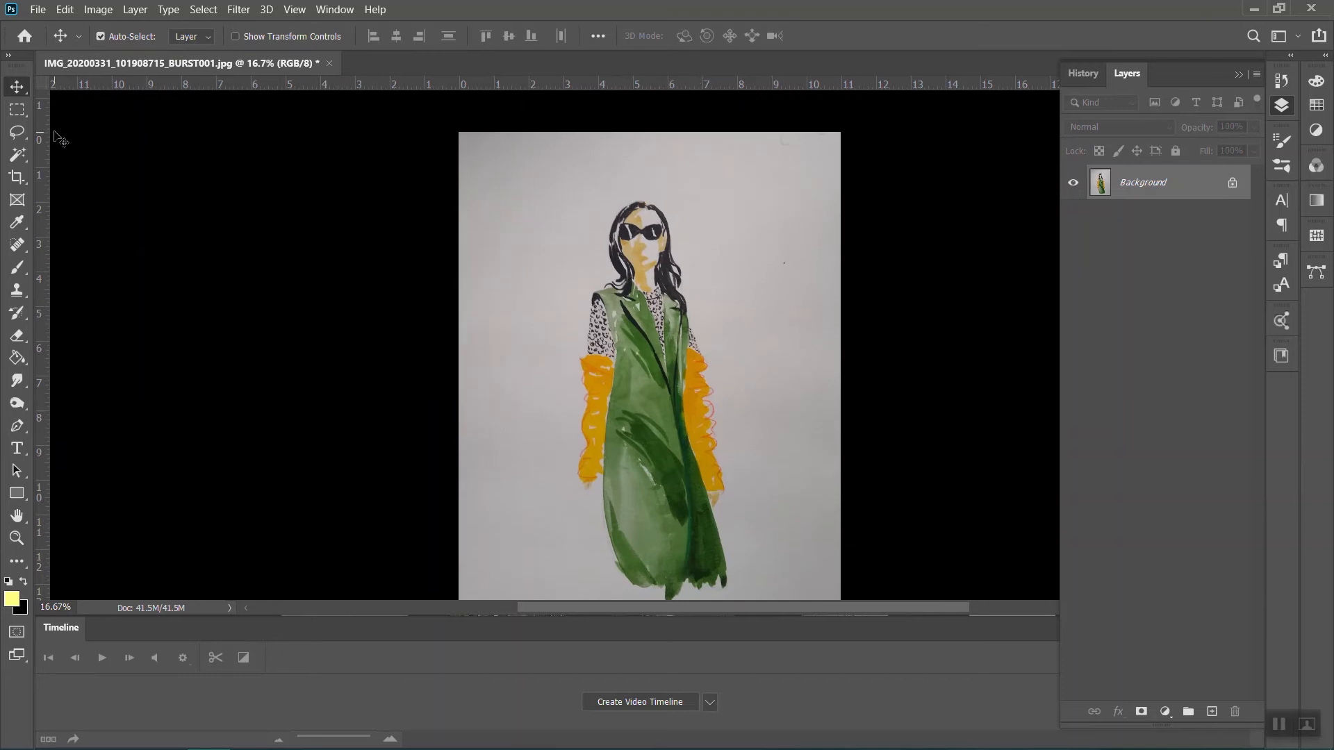
# Check the resolution in the image size settings and look over the whole resized illustration
pyautogui.click(98, 14)
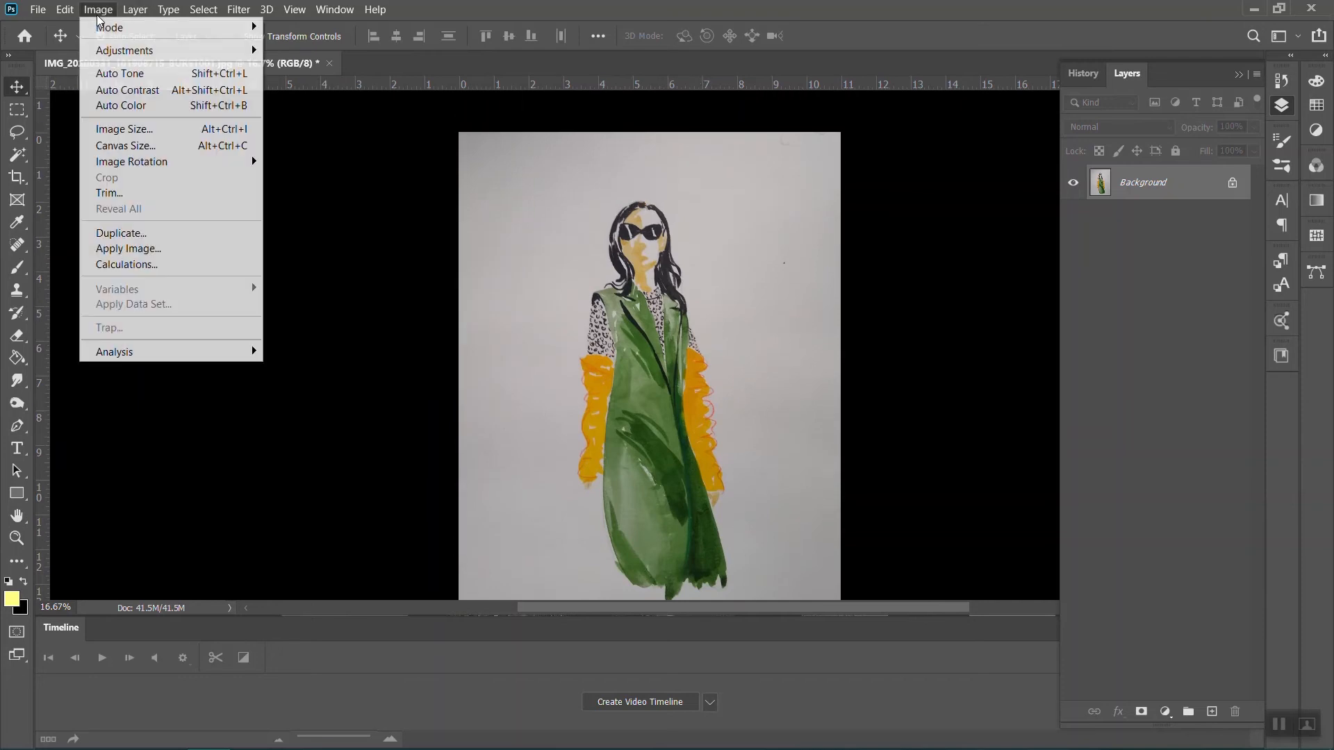
pyautogui.click(144, 130)
pyautogui.click(408, 264)
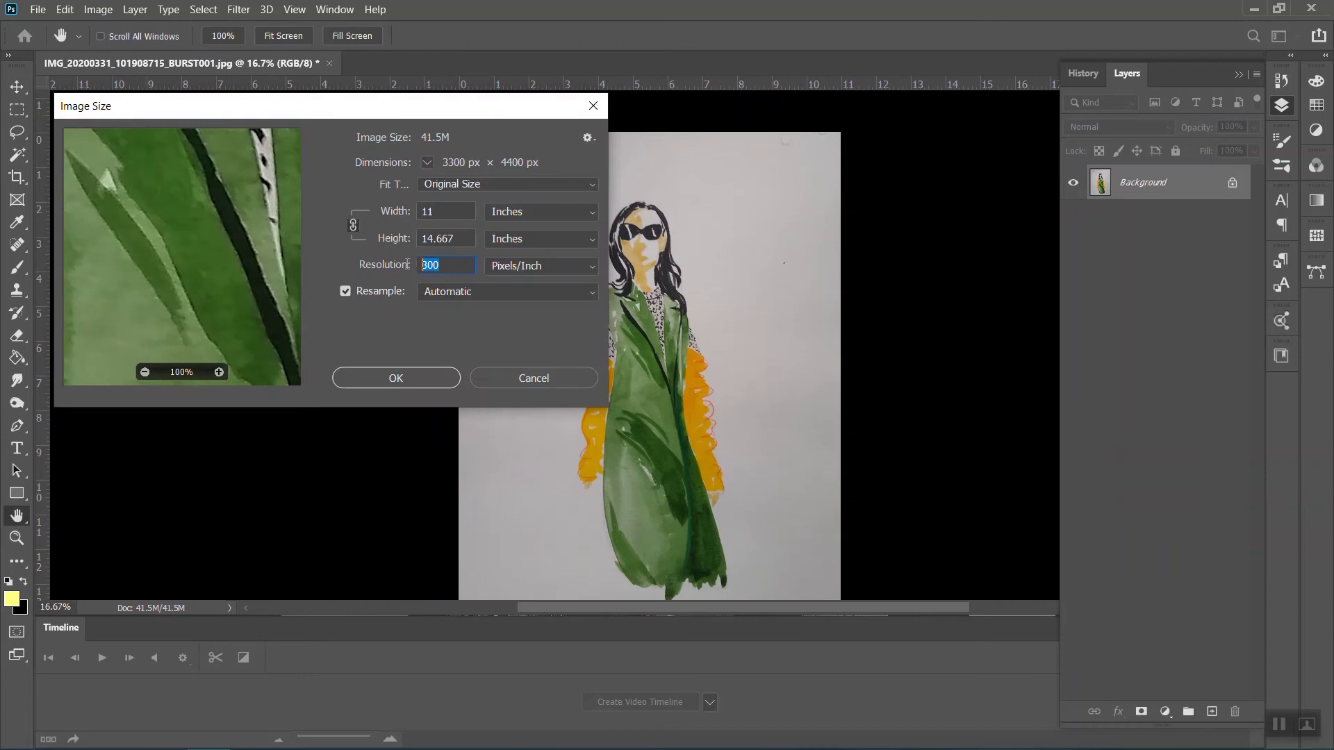
pyautogui.click(436, 376)
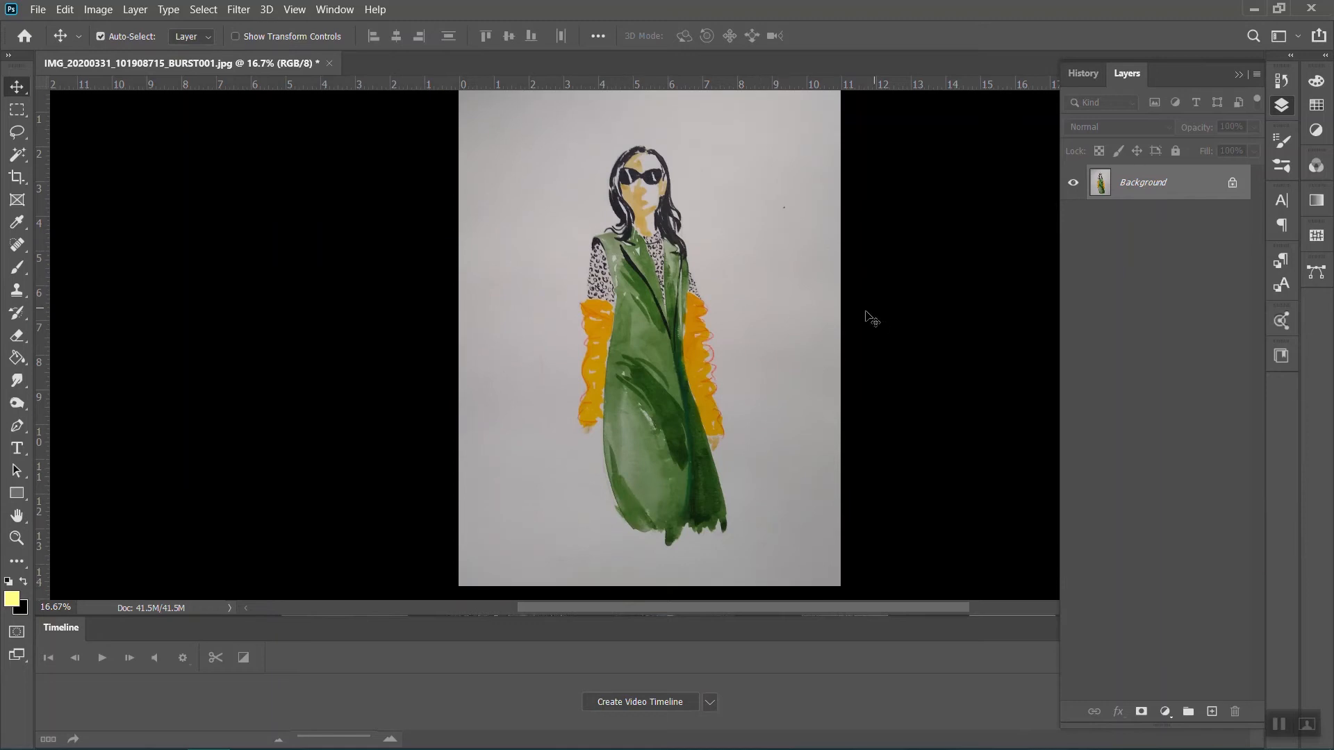
pyautogui.scroll(3, 512, 246)
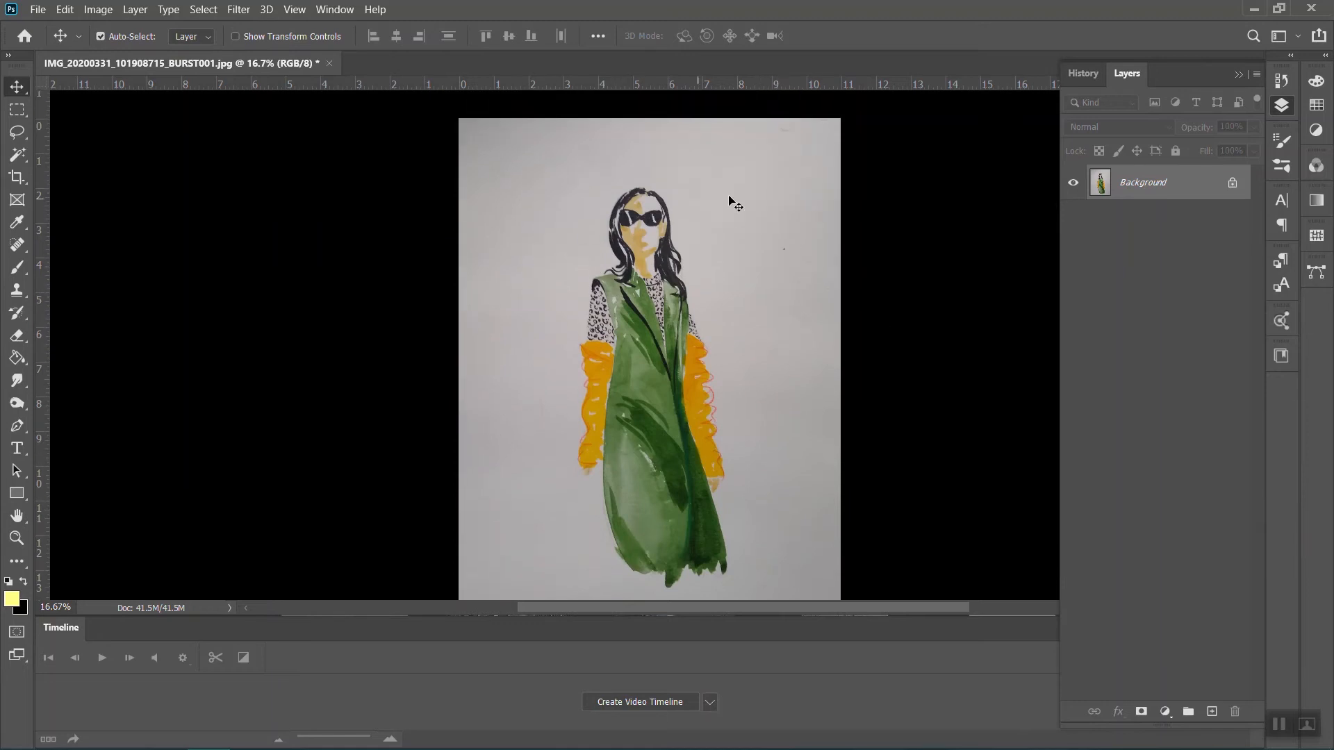
pyautogui.scroll(-2, 791, 306)
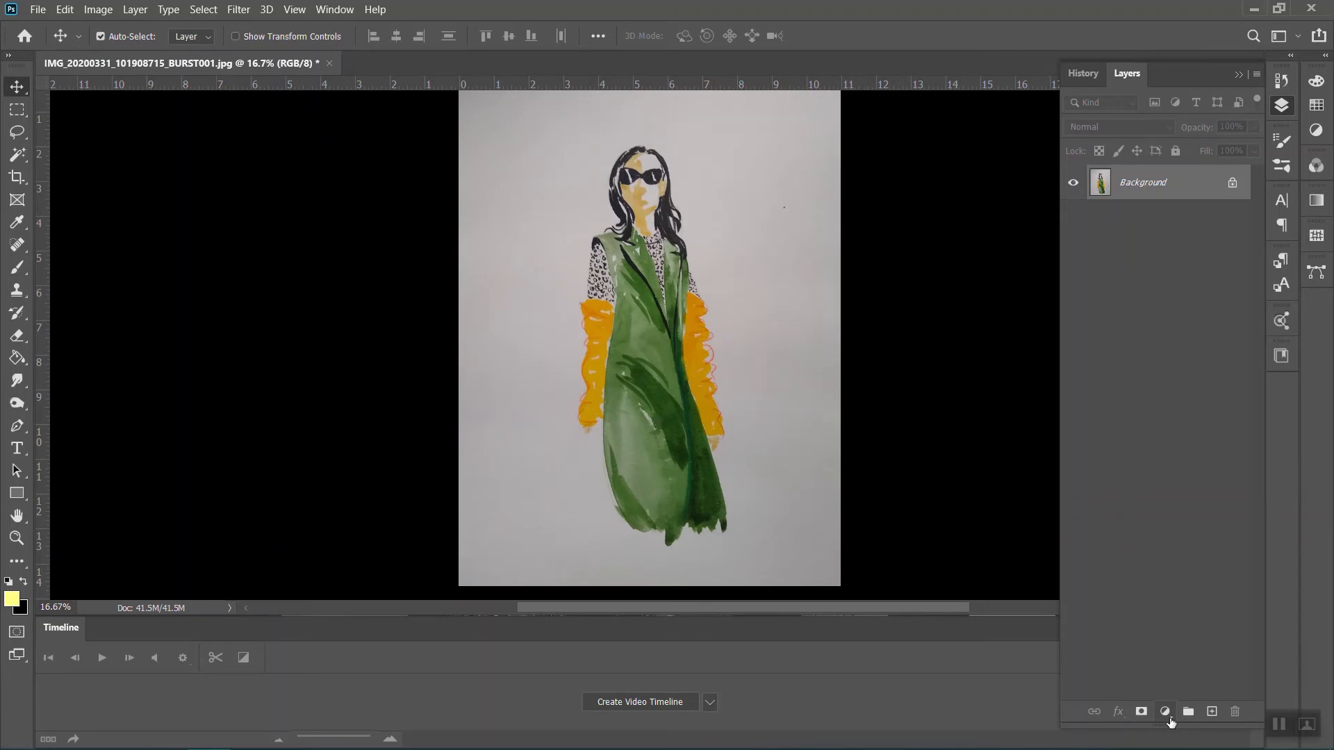
pyautogui.click(1164, 712)
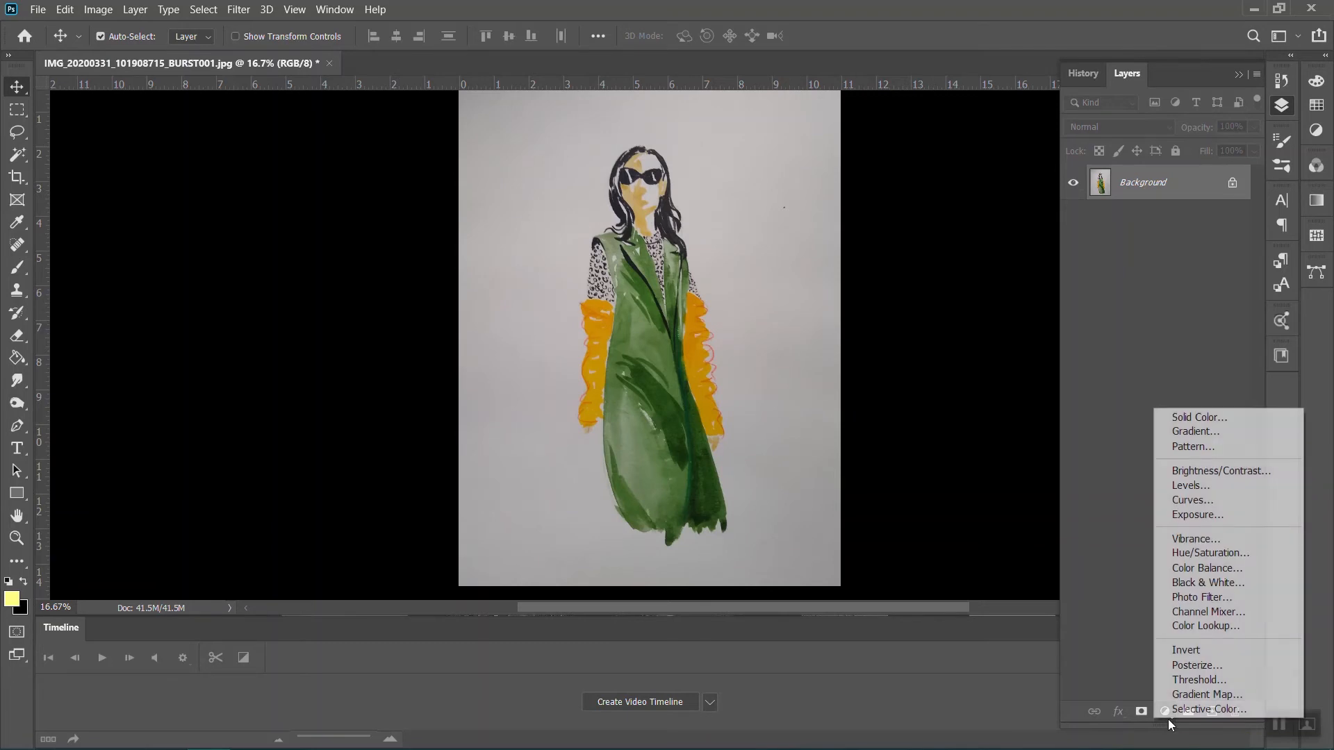
pyautogui.click(1135, 660)
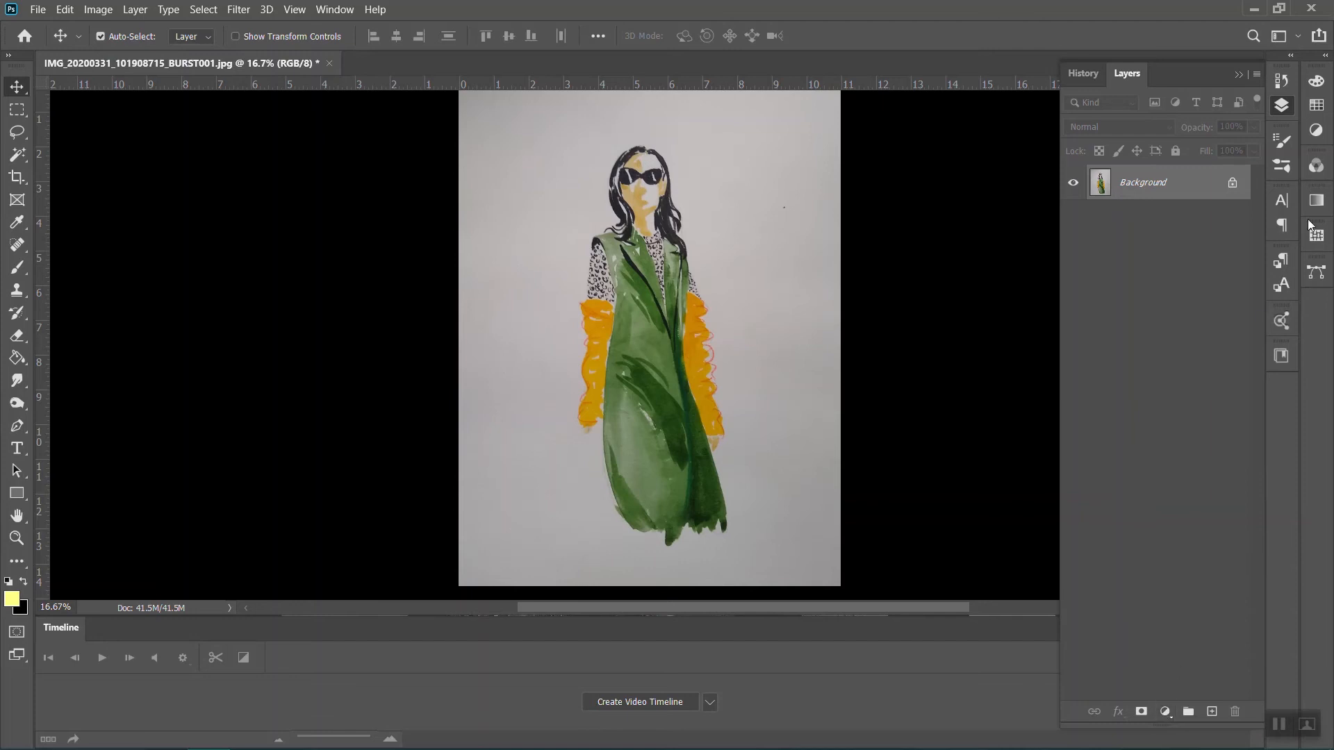
pyautogui.click(1315, 131)
pyautogui.click(1315, 131)
pyautogui.click(1315, 131)
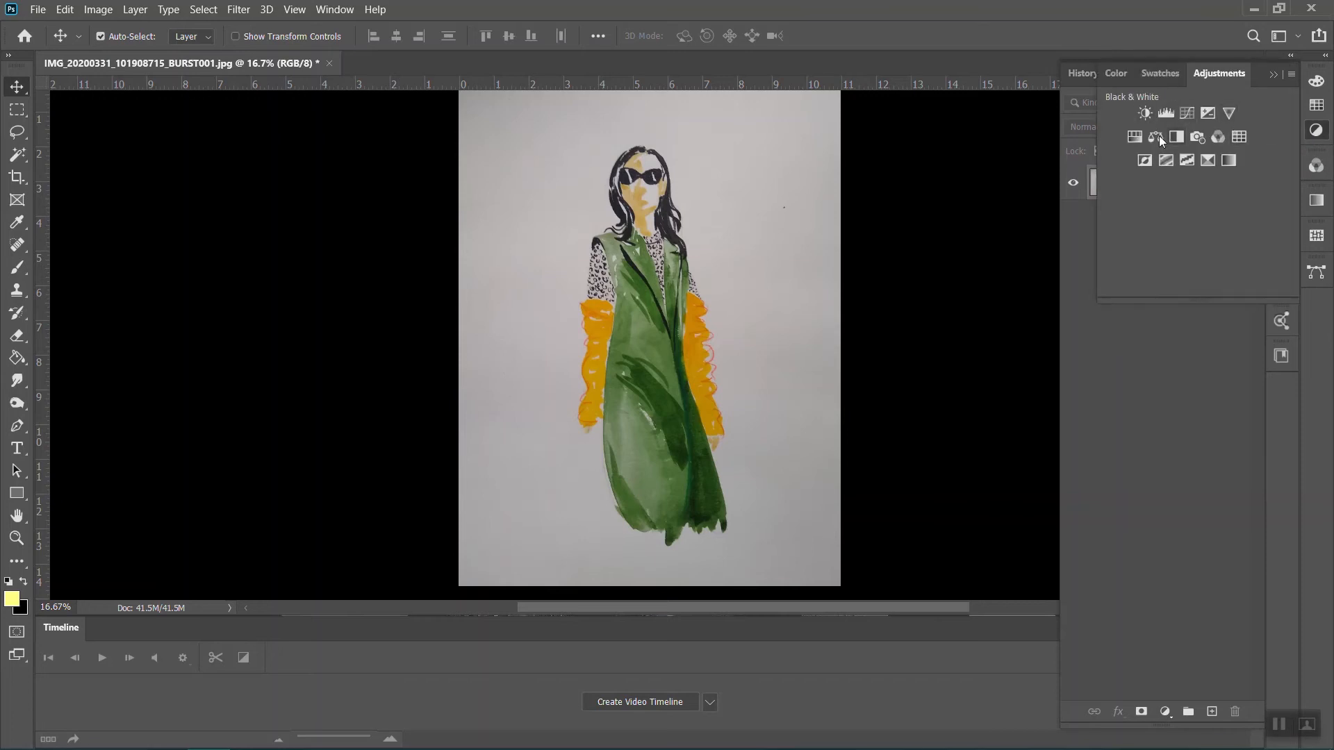
pyautogui.click(1315, 131)
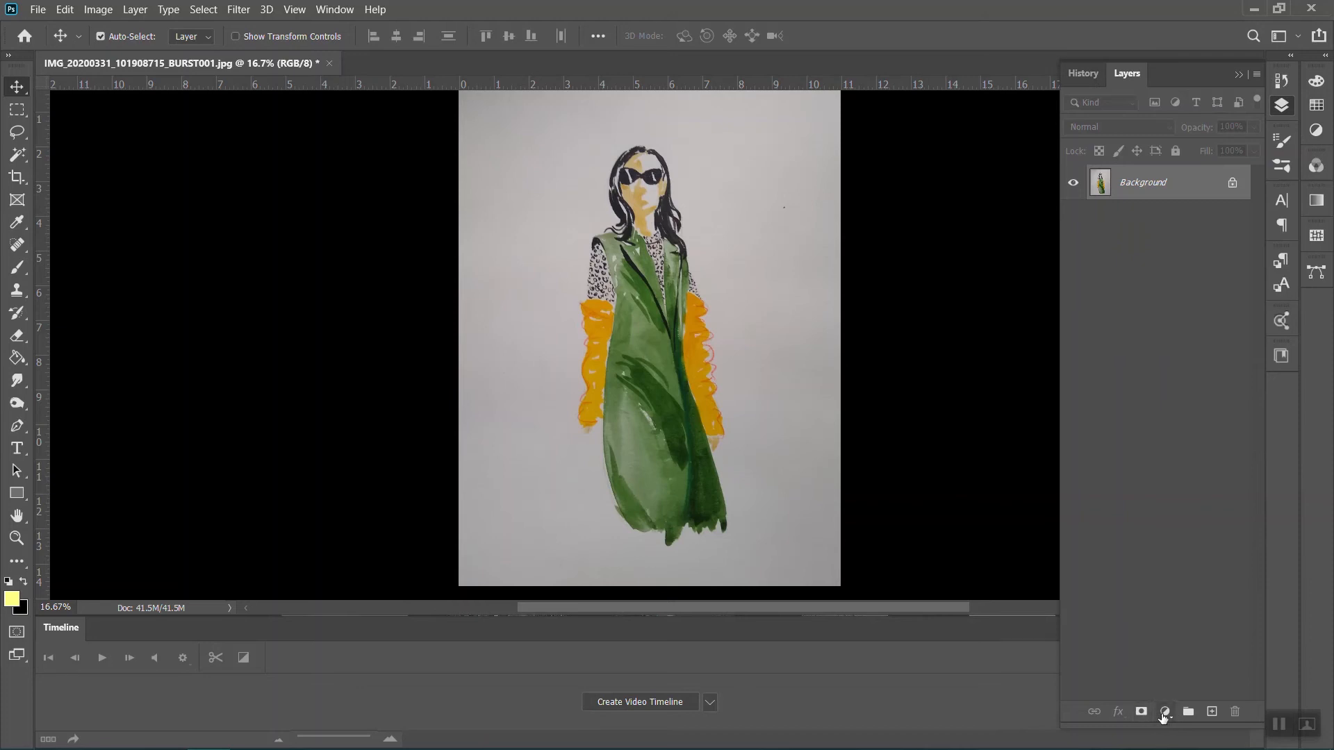
# Add a Levels adjustment layer and set its white point by sampling the paper beside the figure's shoulder
pyautogui.click(1164, 712)
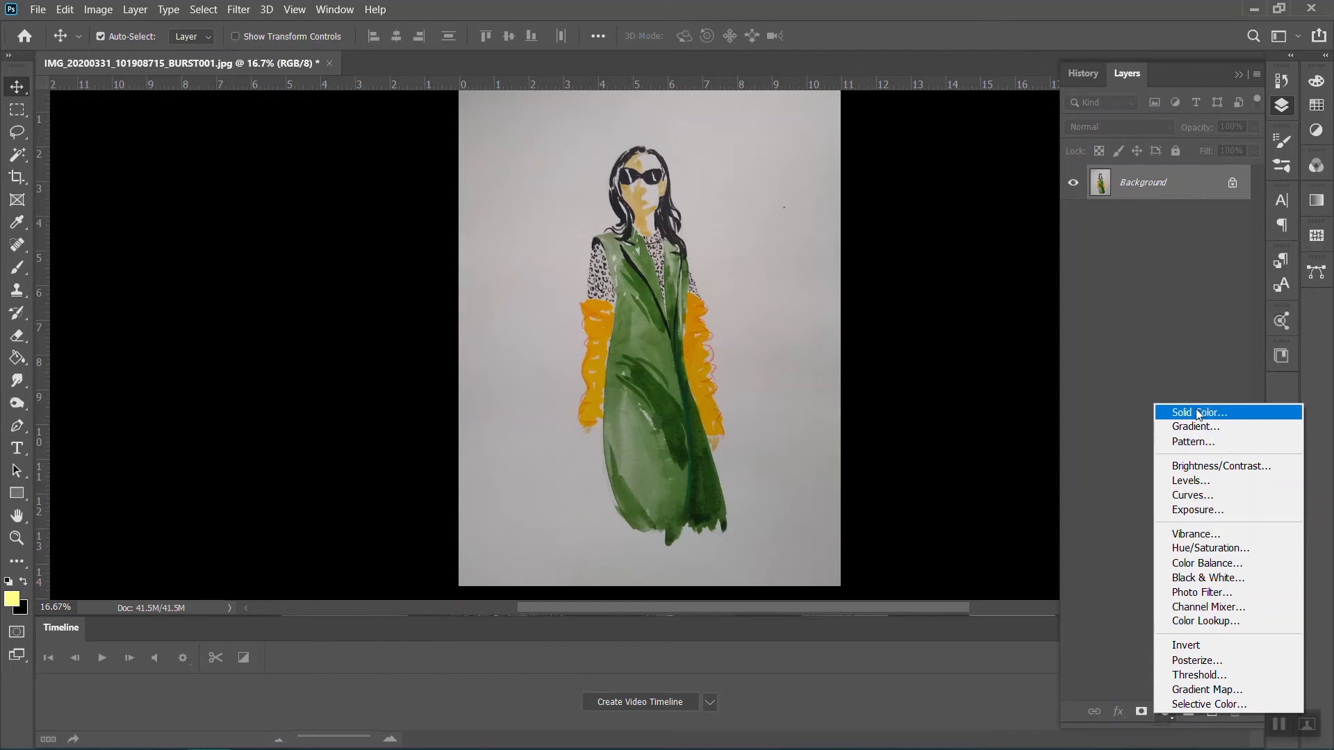
pyautogui.click(1192, 481)
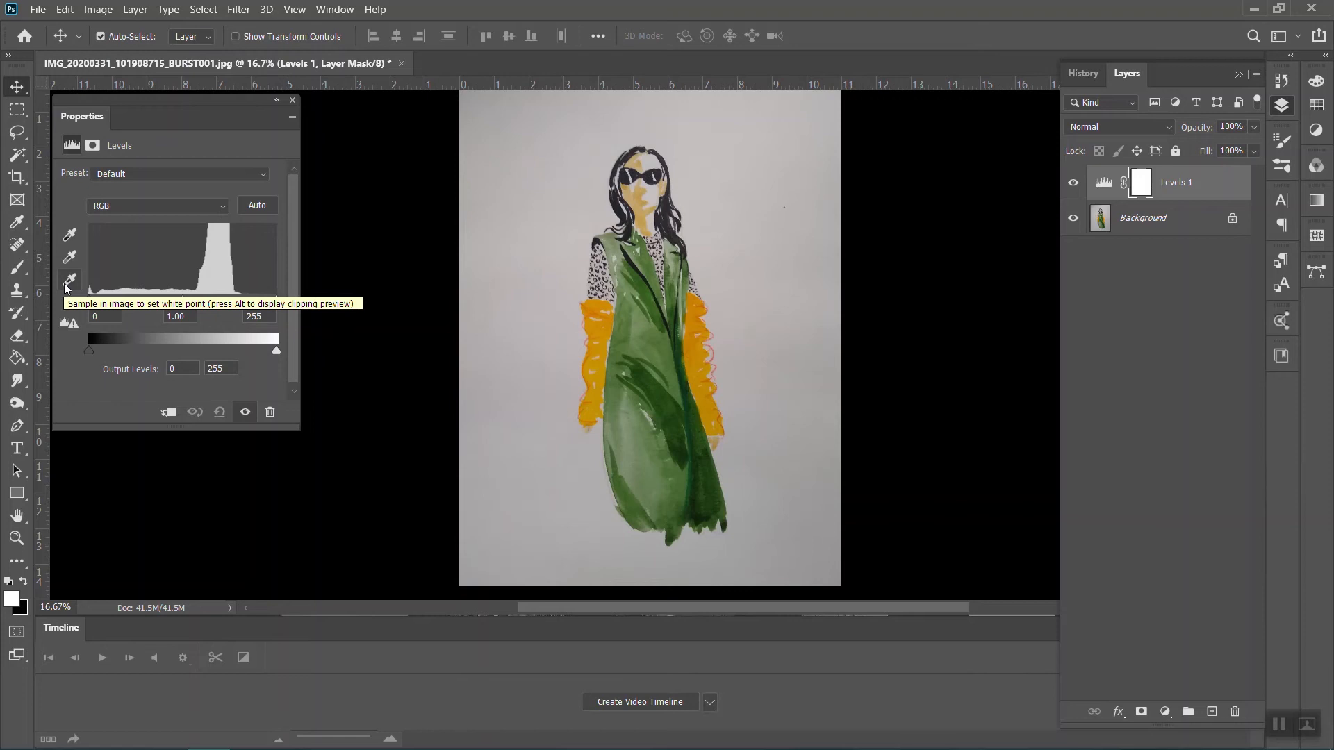
pyautogui.click(69, 280)
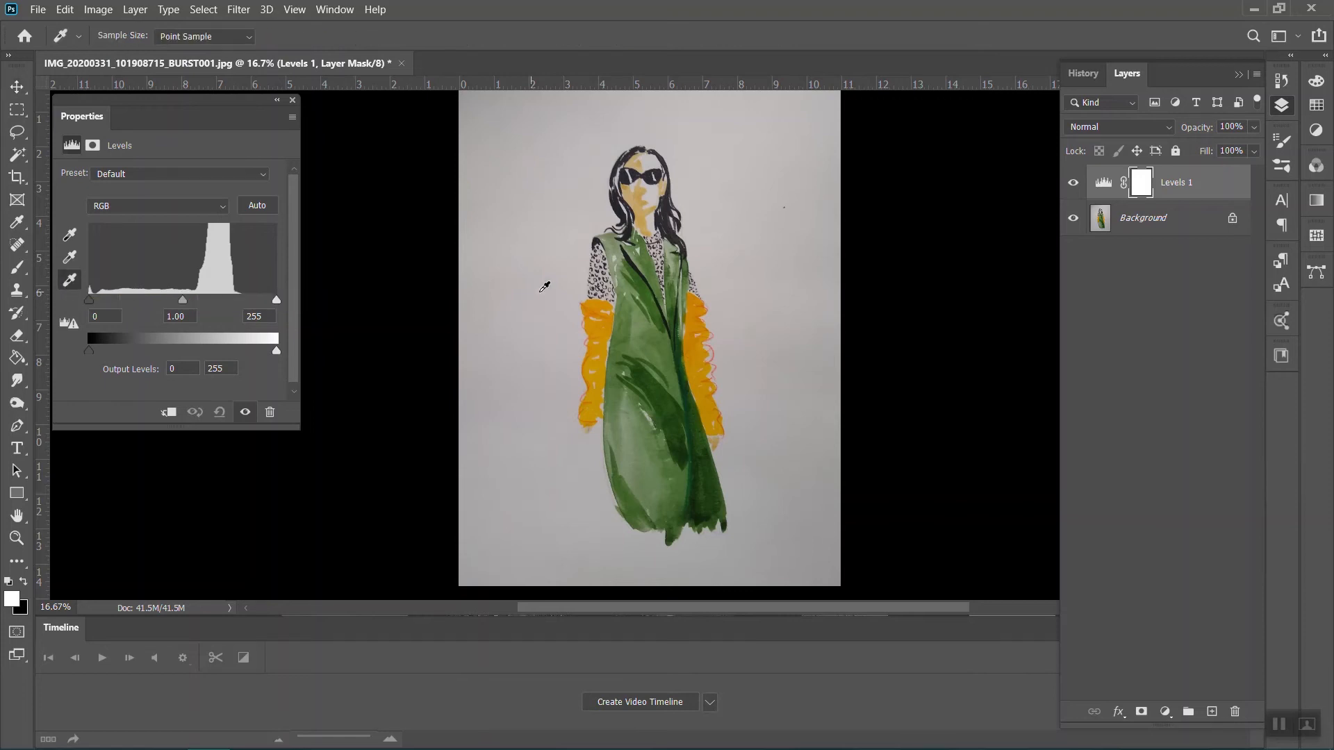
pyautogui.click(556, 279)
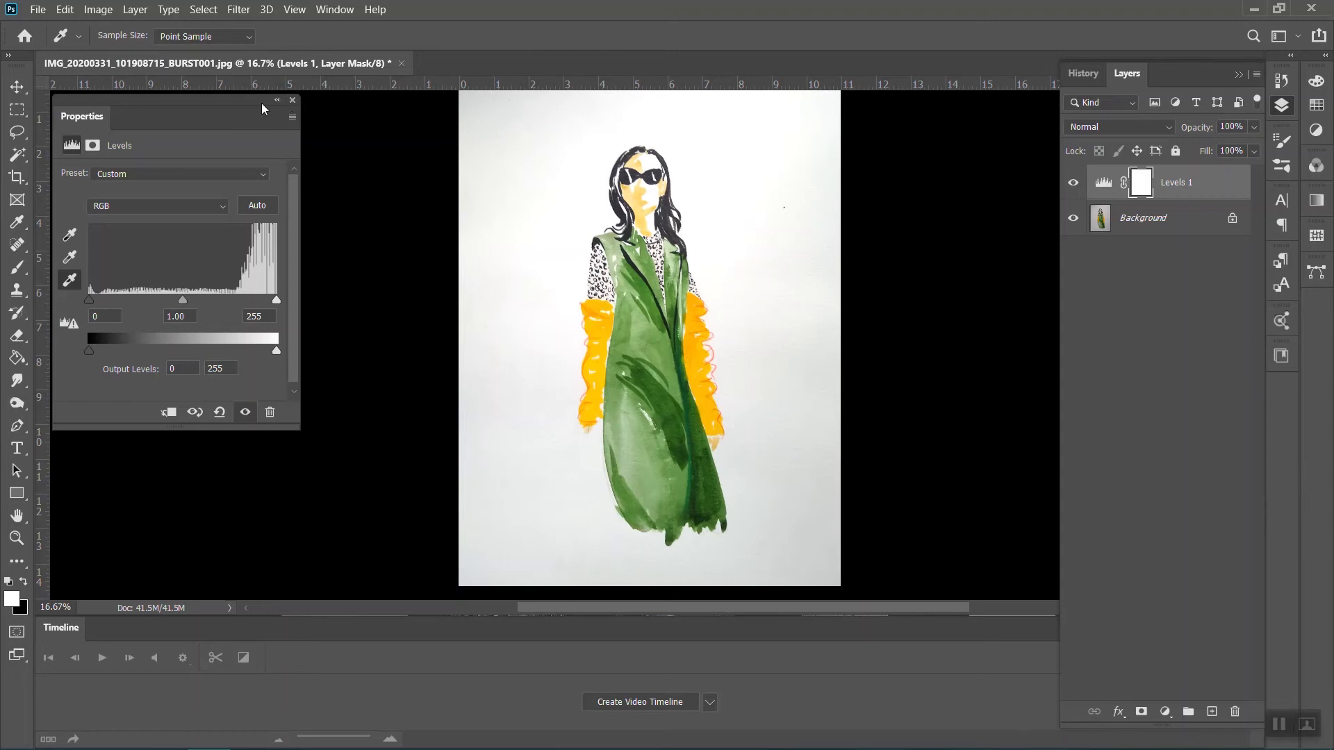
# Move the Levels settings clear of the figure and set the black point by sampling her dark hair
pyautogui.moveTo(136, 100); pyautogui.dragTo(842, 100)
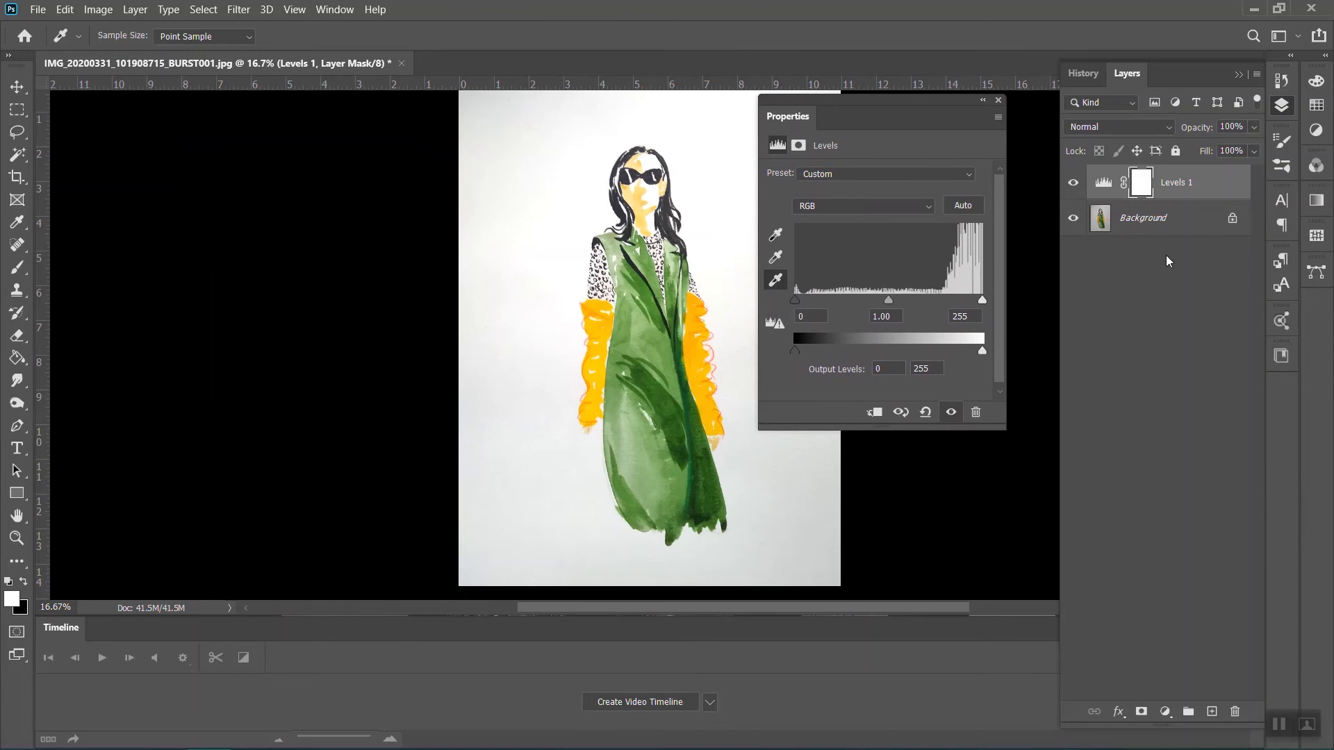
pyautogui.click(774, 236)
pyautogui.click(668, 202)
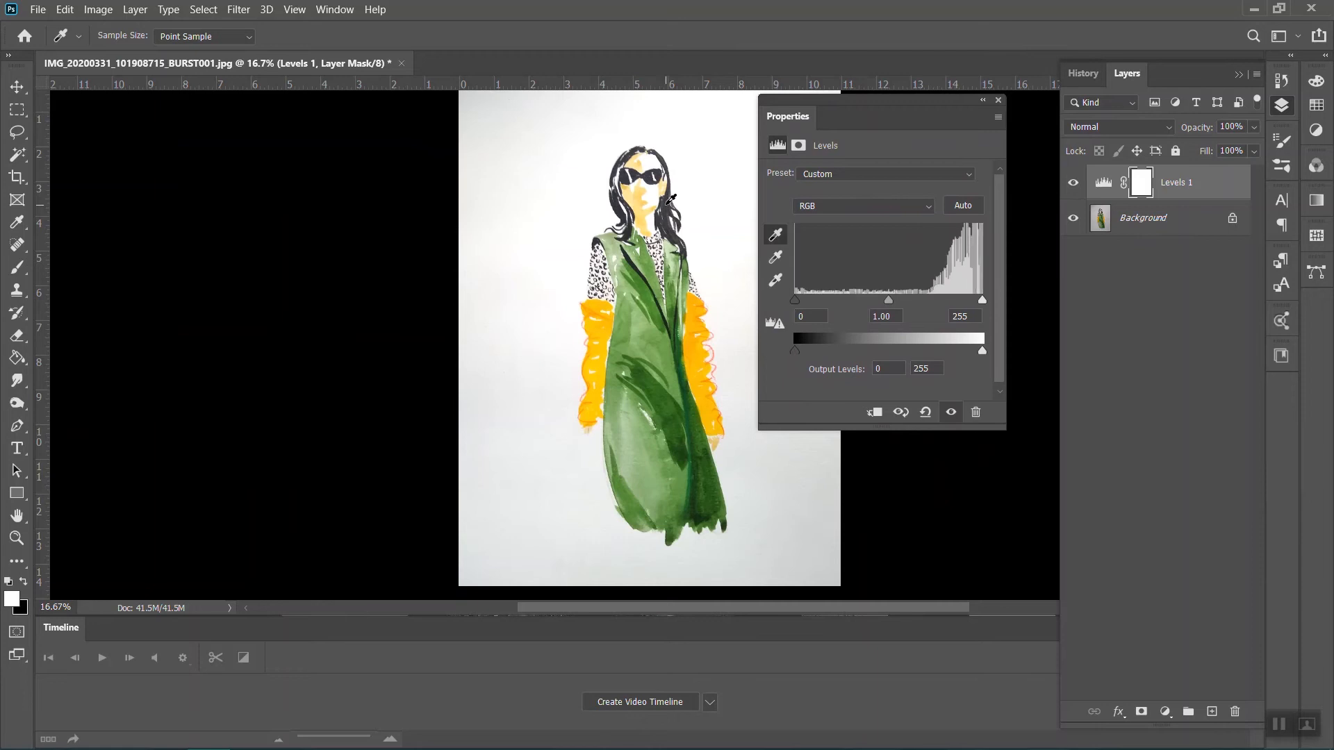
# Set the Levels gray point by sampling the figure's face just below the sunglasses
pyautogui.click(778, 283)
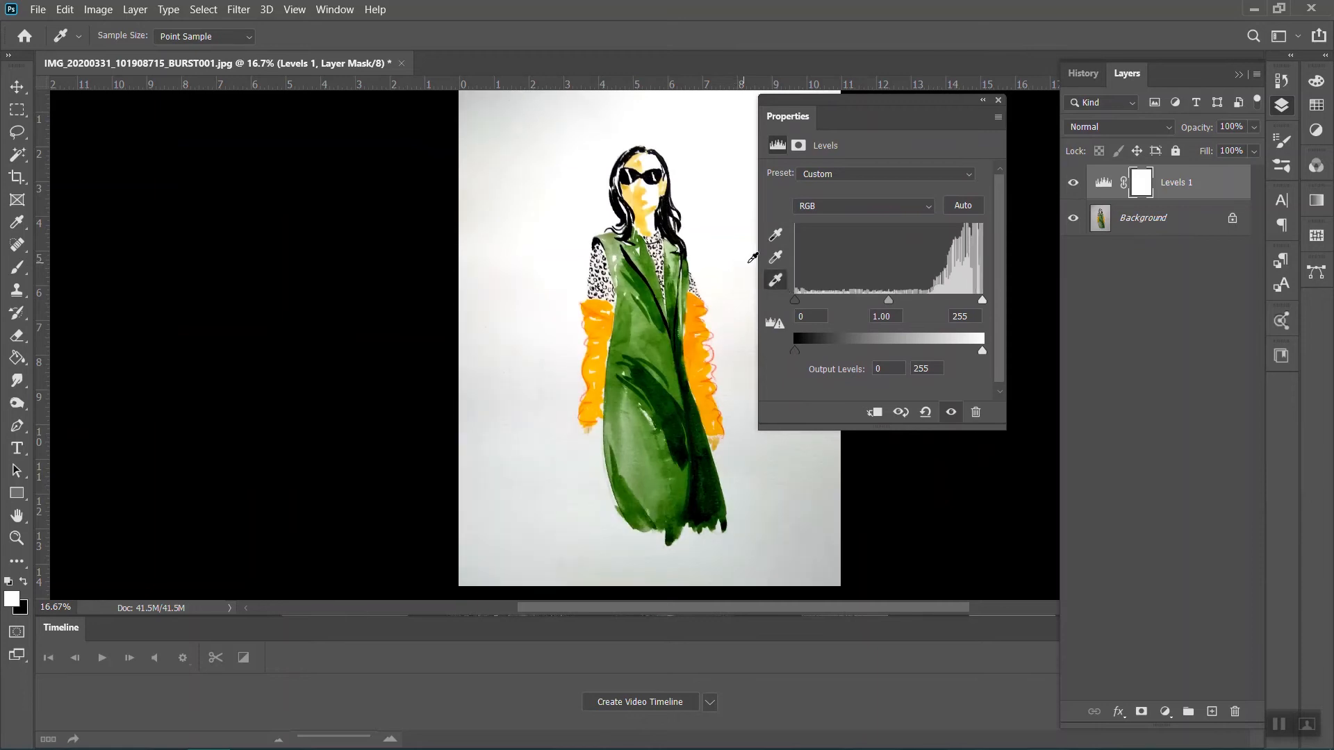
pyautogui.click(780, 260)
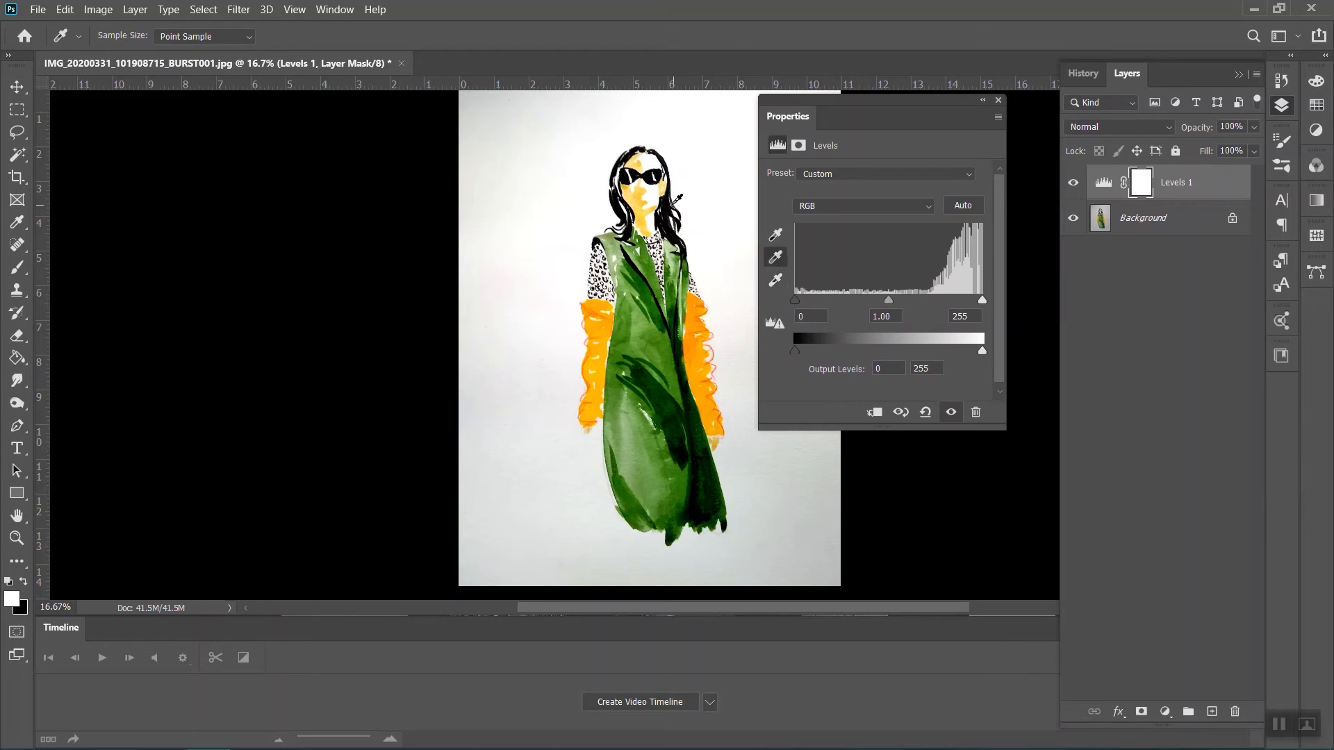
pyautogui.click(642, 188)
pyautogui.click(645, 188)
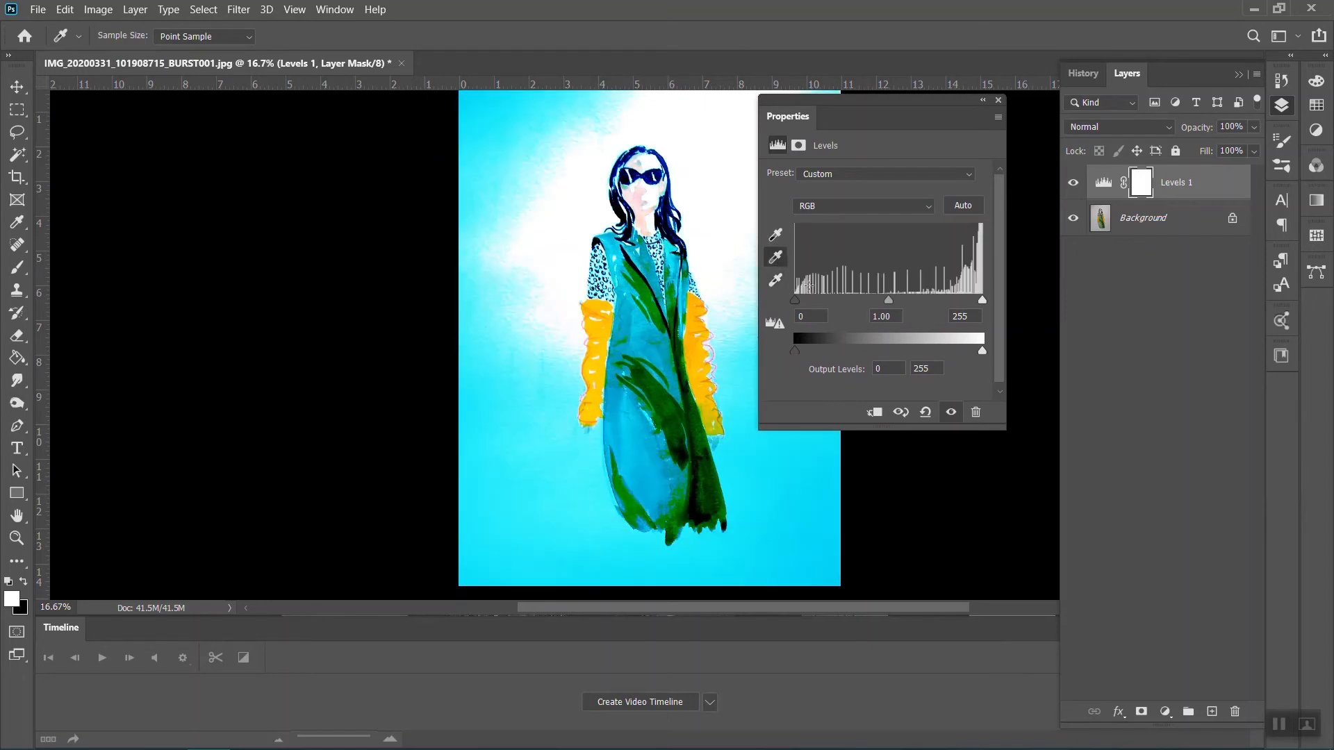
# Undo the previous Levels sampling and set the white point by sampling the paper beside the figure's hair
pyautogui.hotkey('ctrl', 'z')
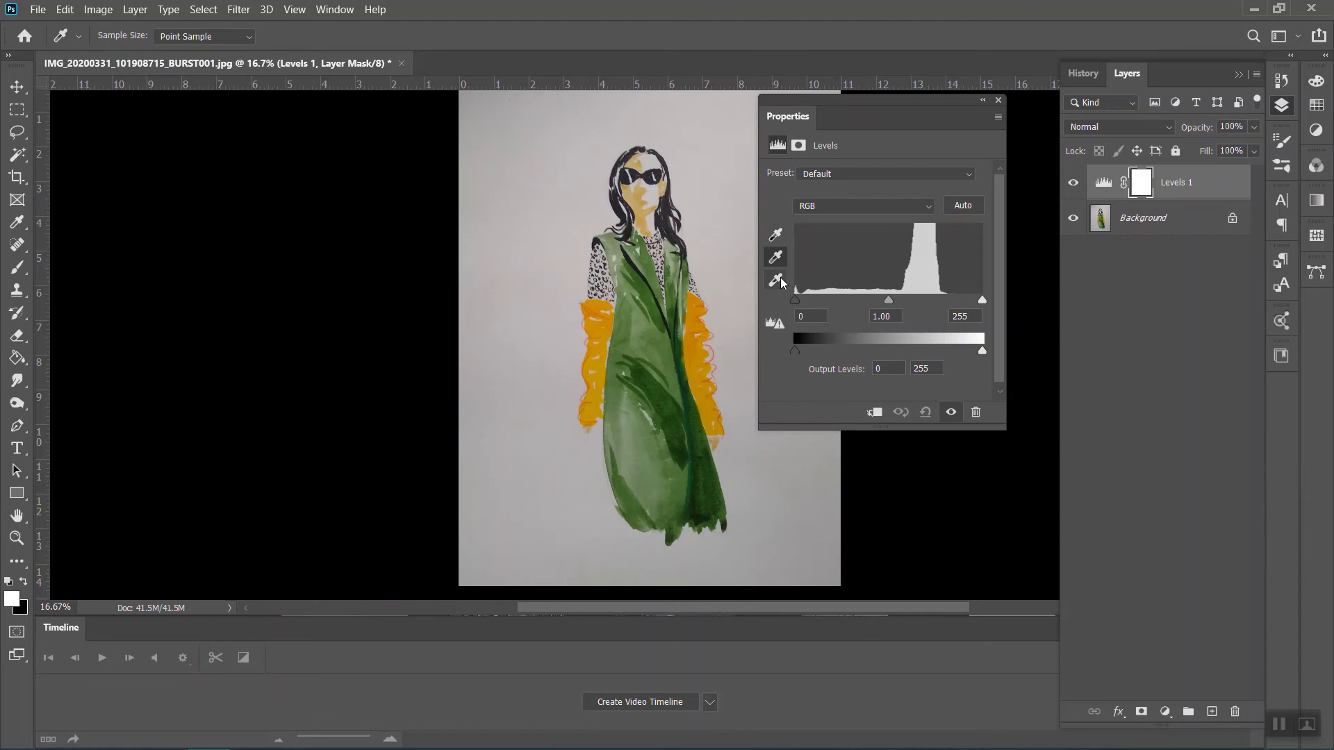
pyautogui.click(775, 280)
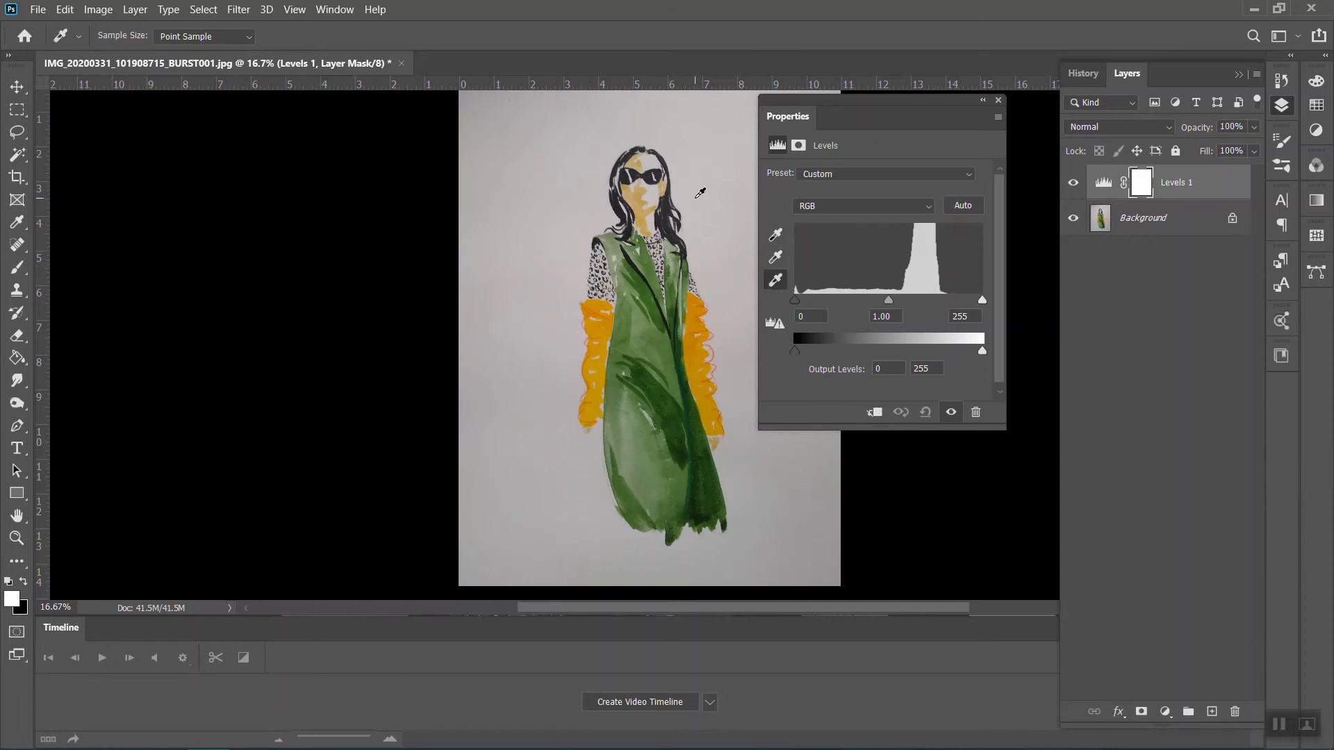
pyautogui.click(700, 193)
# Try setting the Levels black point from the dark hair and resampling the white point from the paper beside the figure
pyautogui.click(779, 239)
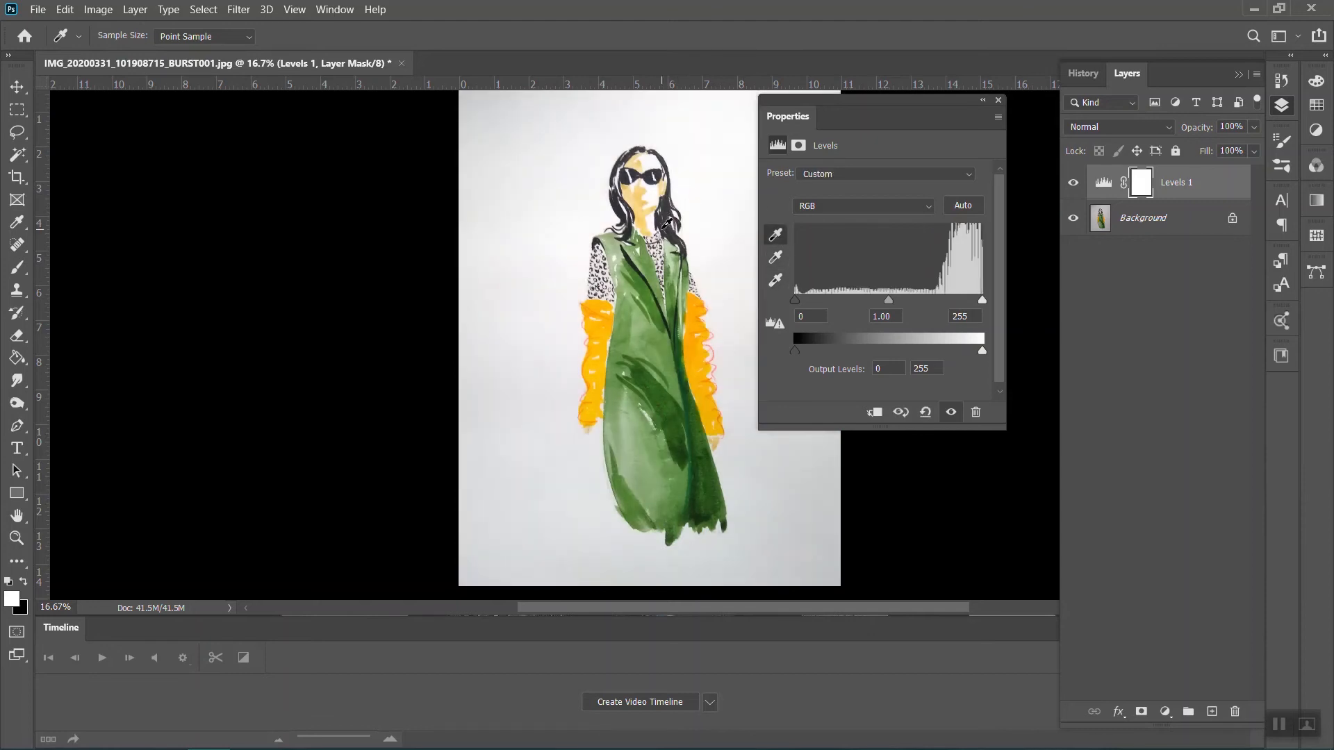
pyautogui.click(666, 220)
pyautogui.click(776, 280)
pyautogui.click(724, 234)
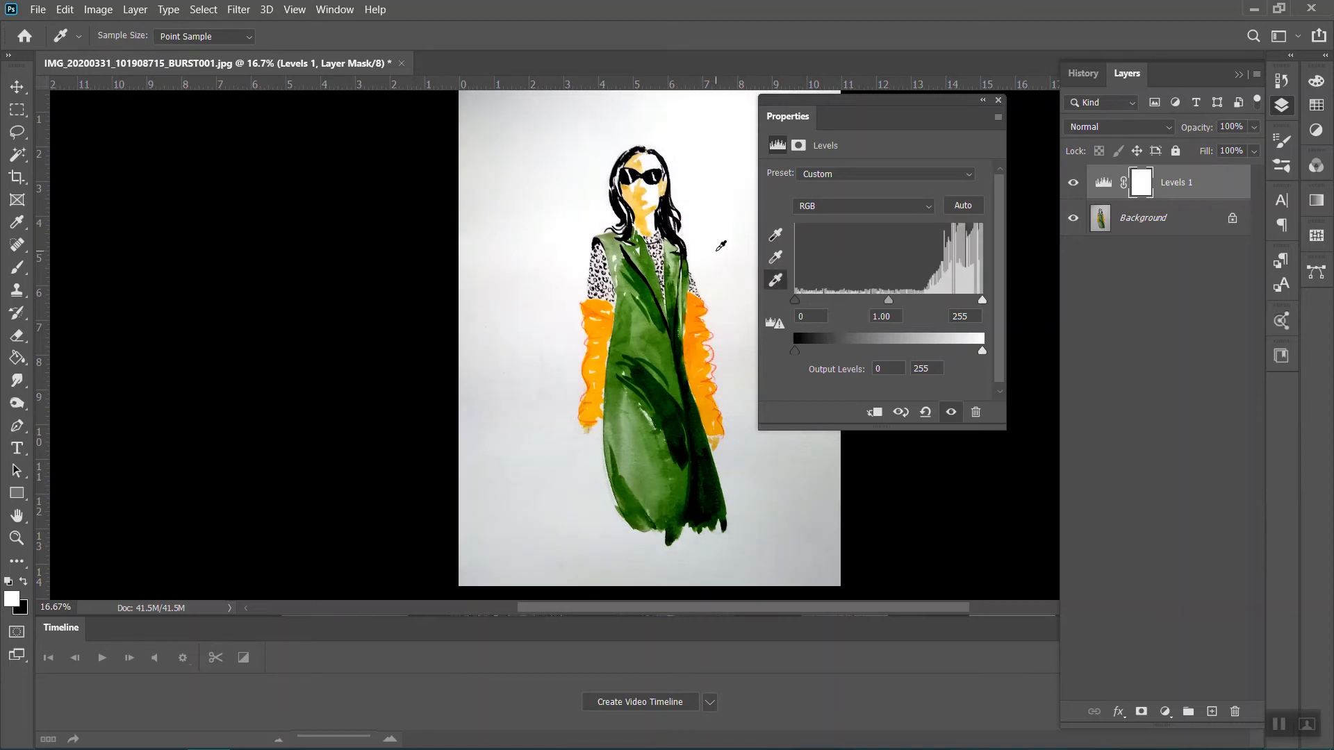
pyautogui.scroll(3, 717, 251)
pyautogui.scroll(-2, 717, 251)
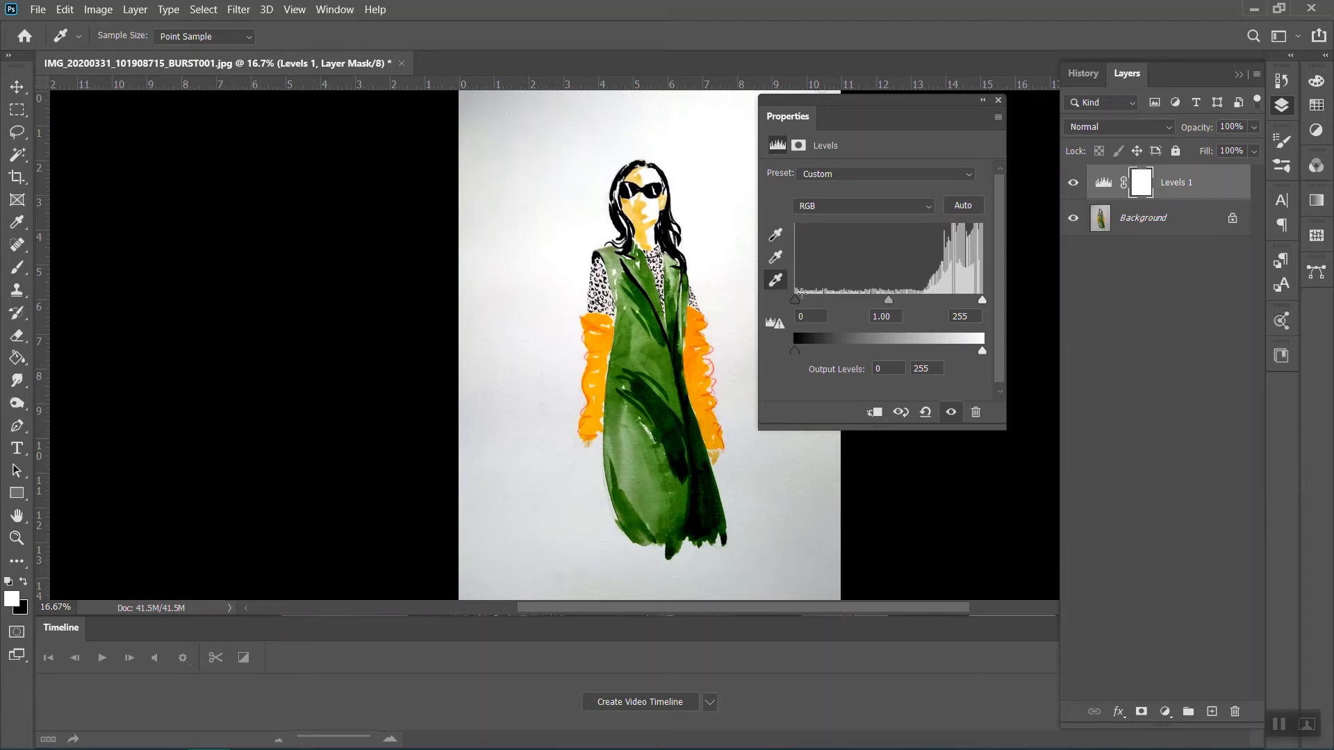
# Undo the last Levels sampling, resample the white point from the paper beside the hair, and close the Levels settings
pyautogui.hotkey('ctrl', 'z')
pyautogui.click(718, 223)
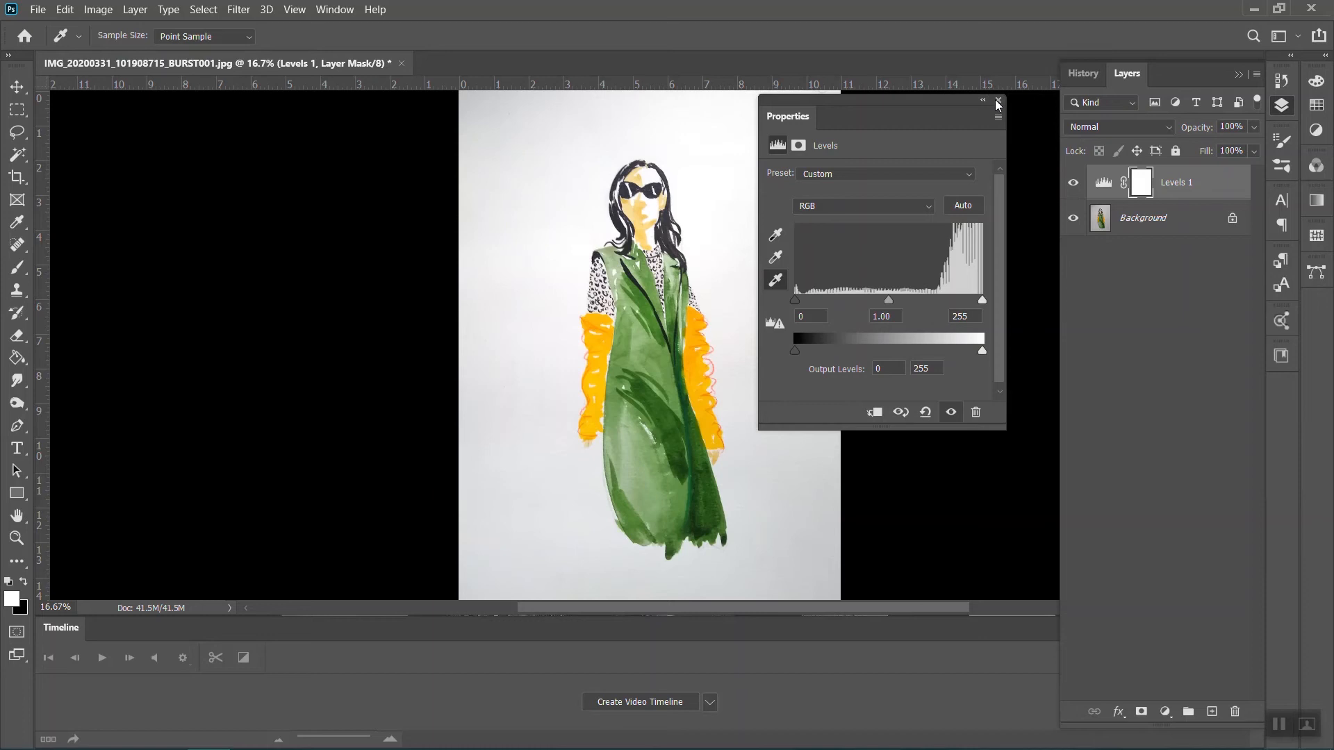
pyautogui.moveTo(956, 102); pyautogui.dragTo(993, 148)
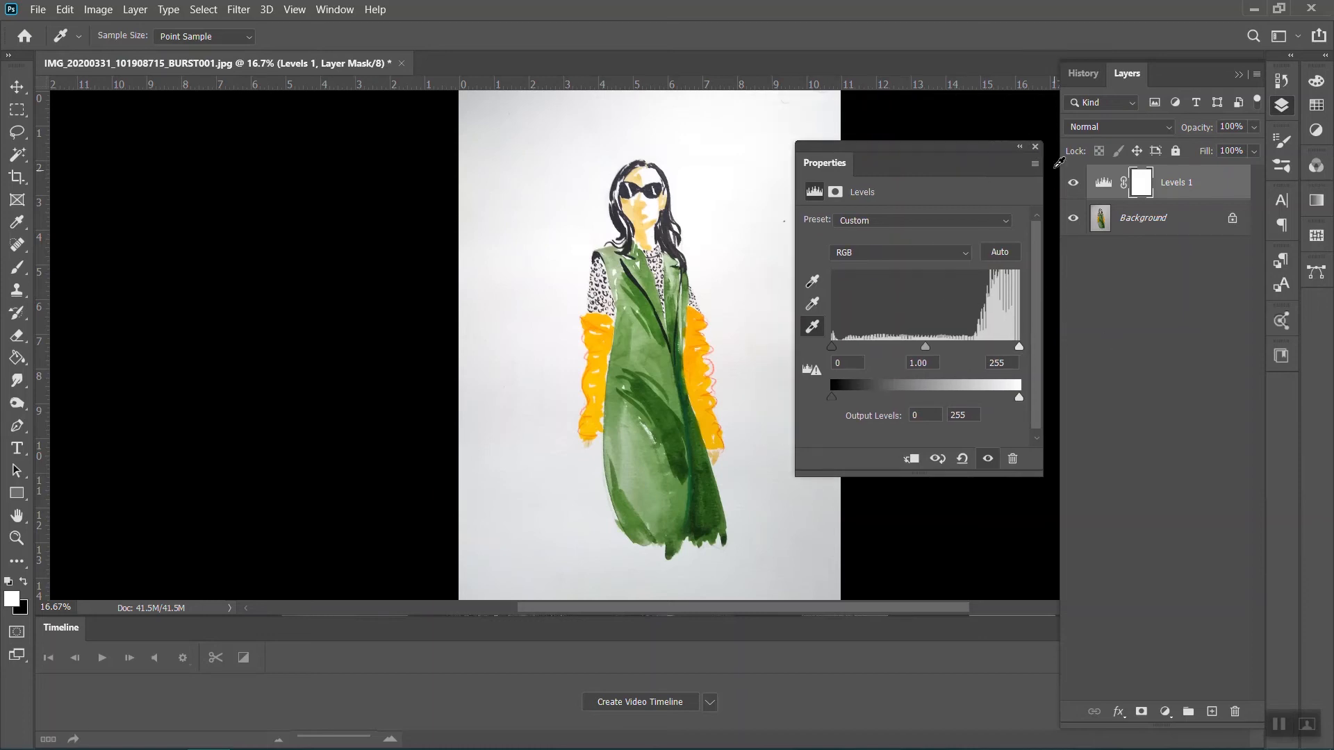
pyautogui.click(1035, 148)
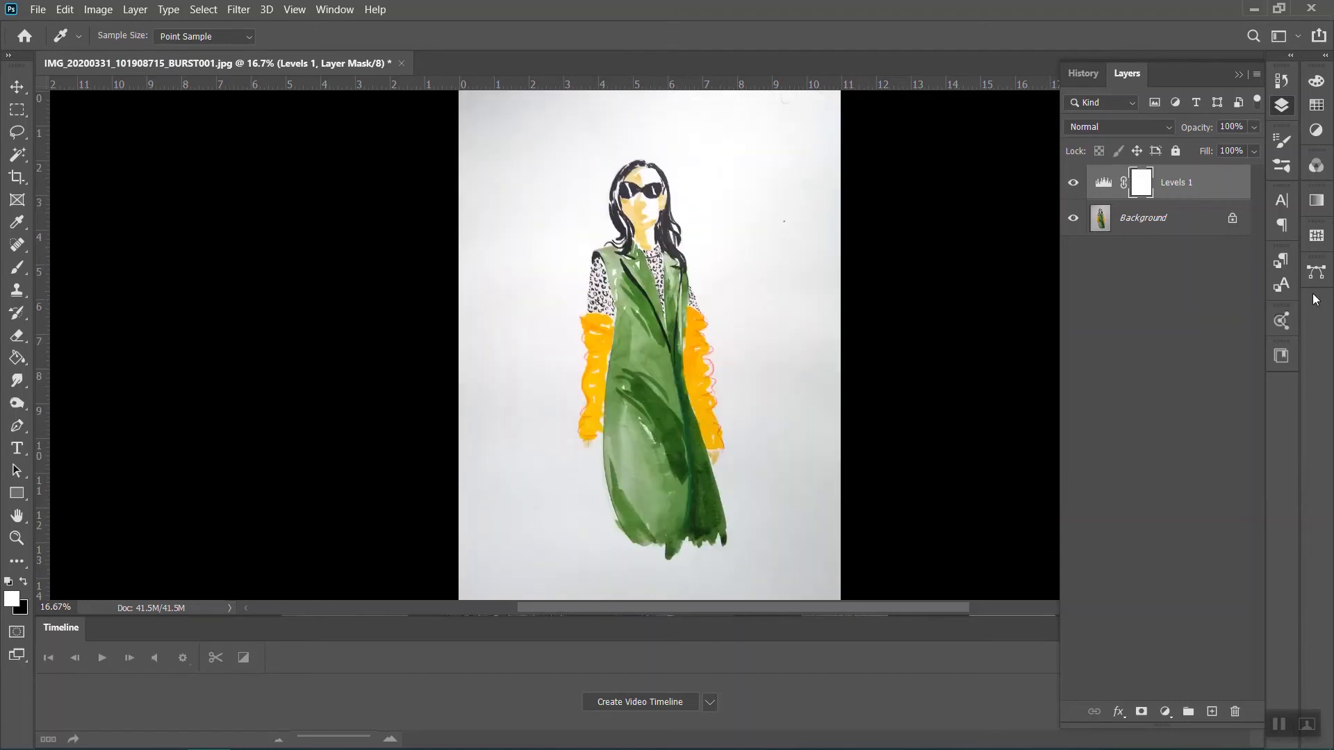
# Review the available adjustments and the Levels layer's mask, and reopen the Levels settings
pyautogui.click(1317, 131)
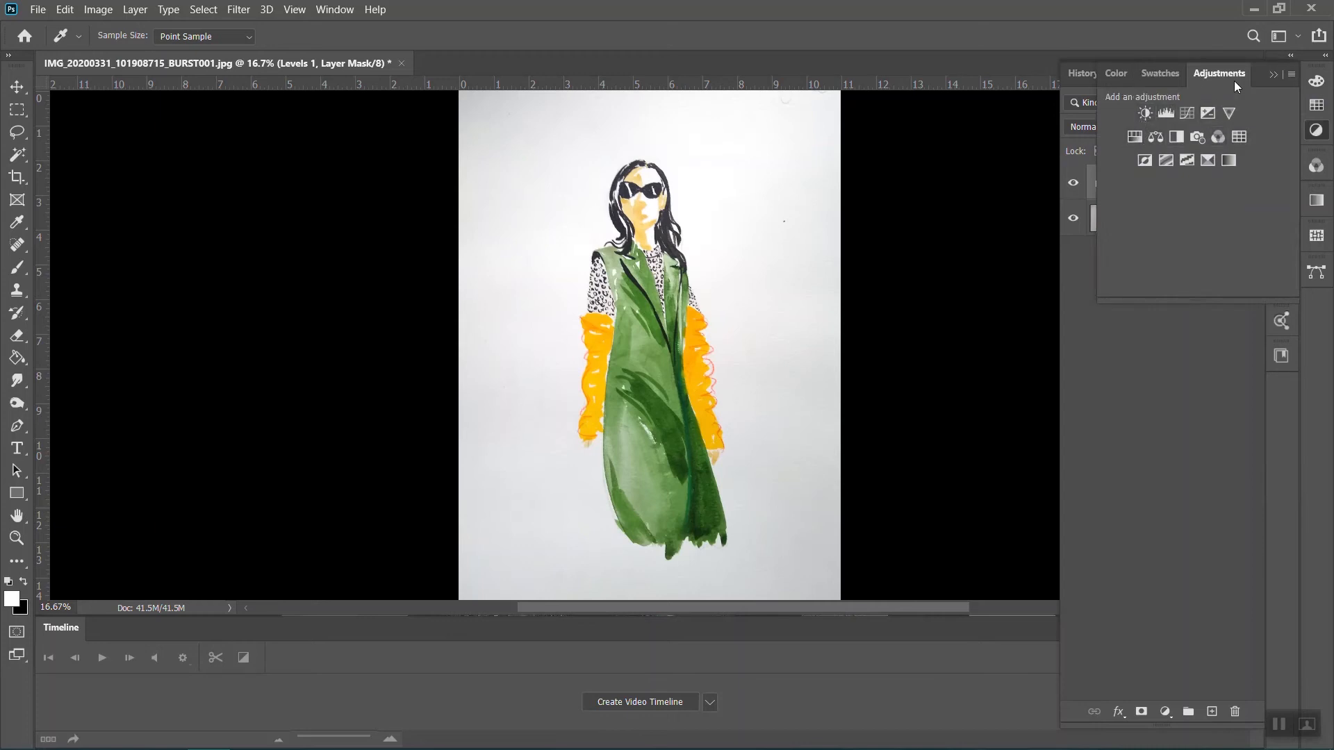
pyautogui.click(1272, 74)
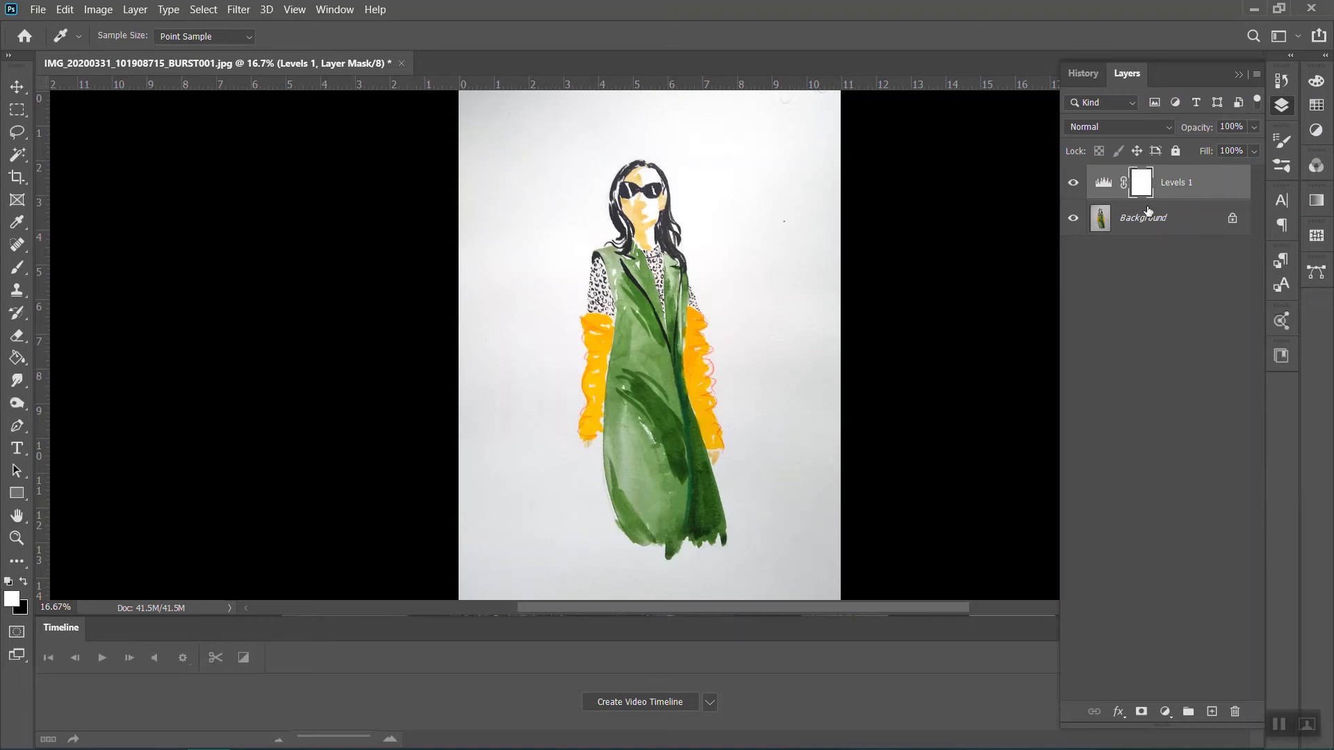
pyautogui.press('v')
pyautogui.click(1103, 183)
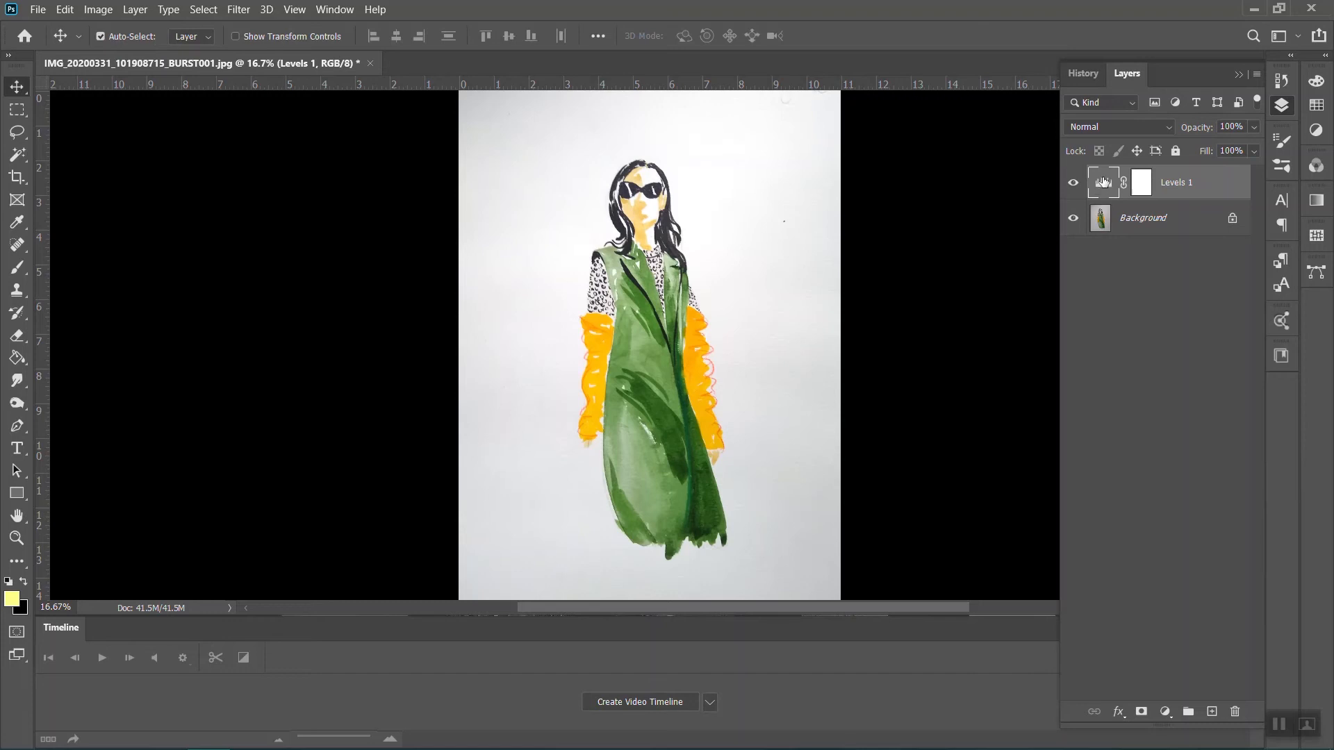
pyautogui.click(1143, 183)
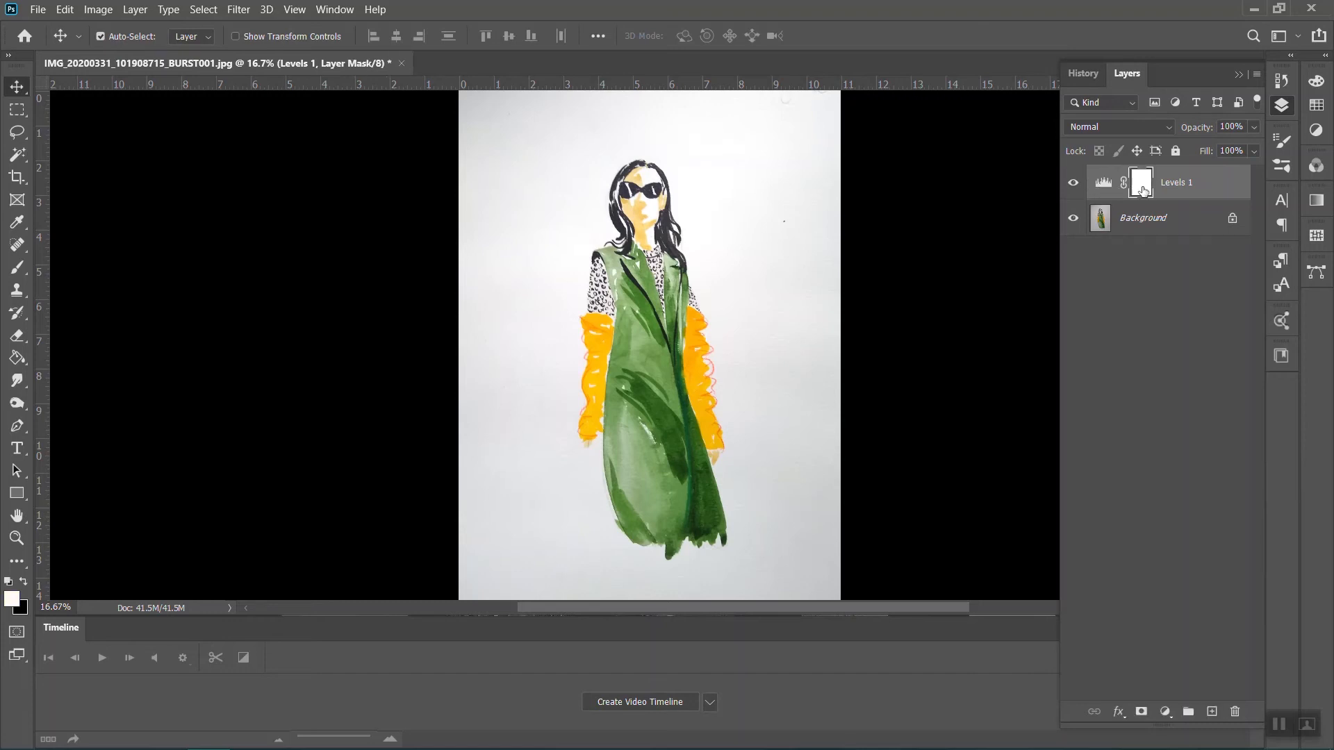
pyautogui.click(1103, 185)
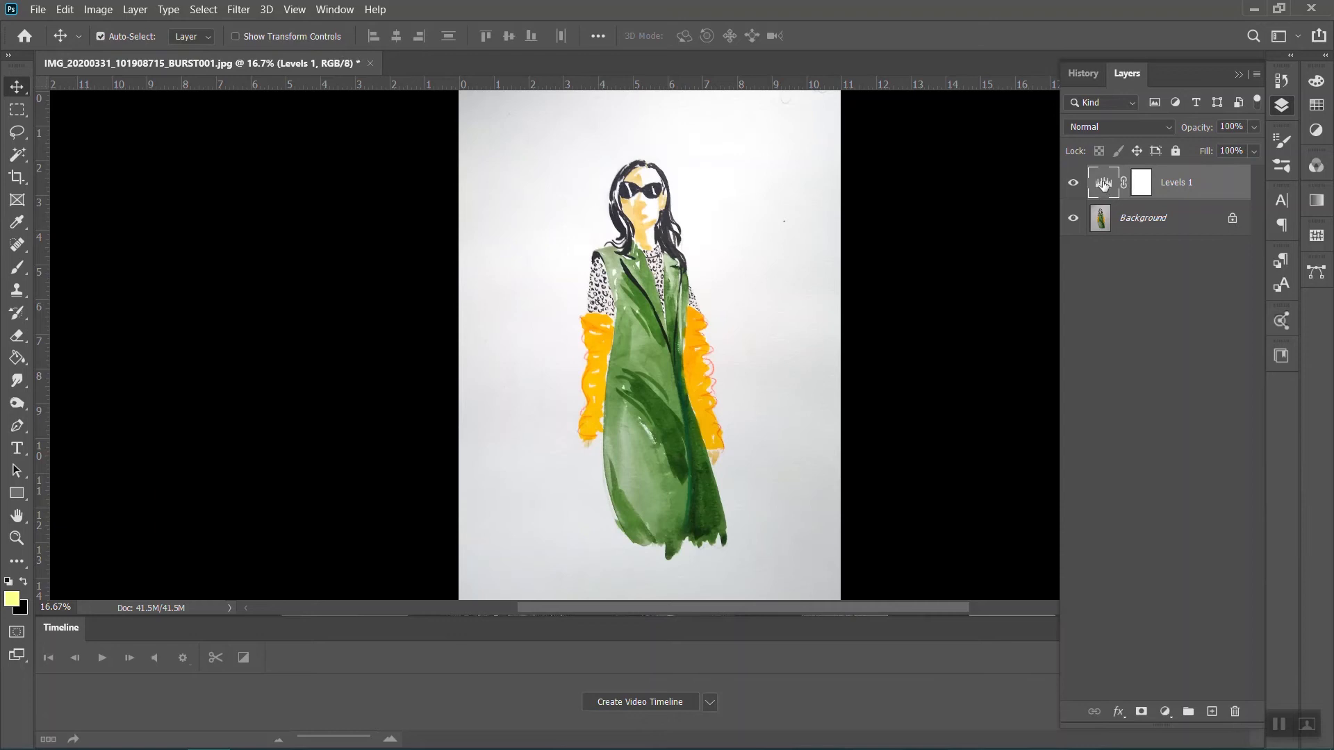
pyautogui.doubleClick(1103, 184)
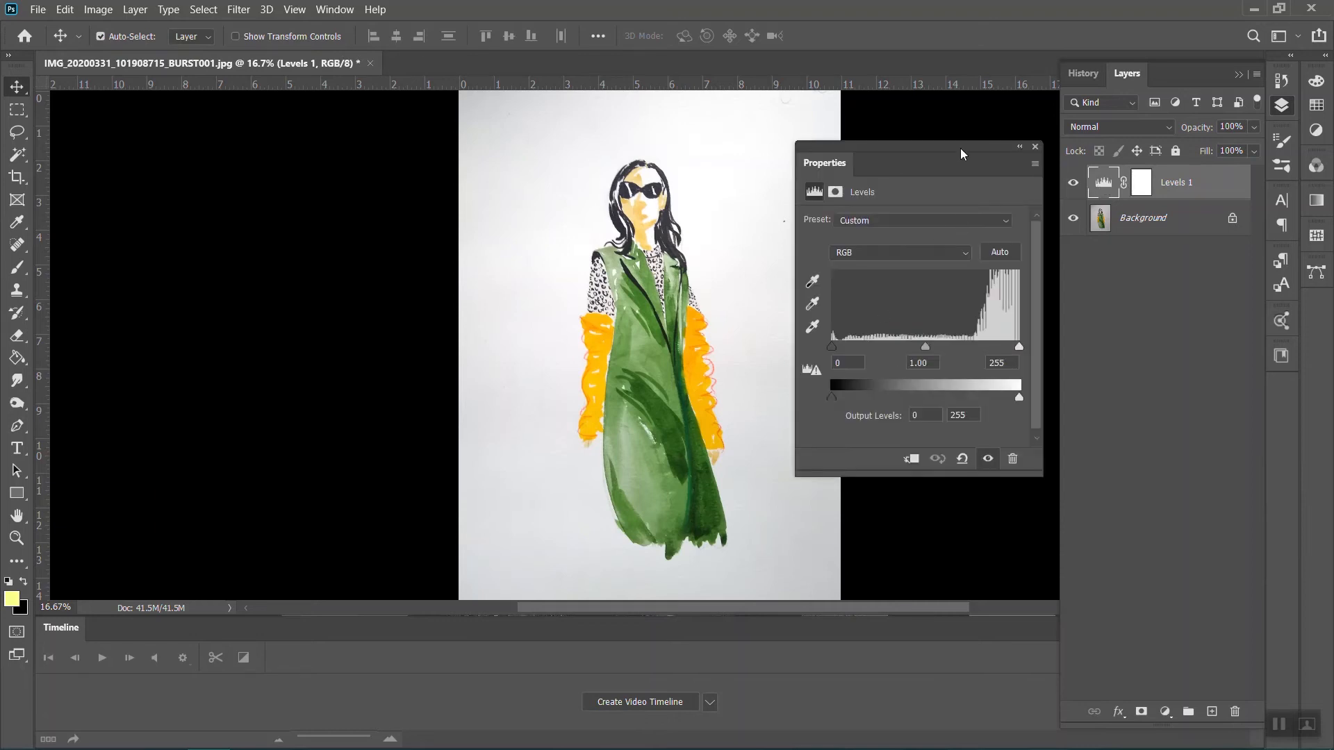
# Add a Brightness/Contrast adjustment layer with brightness -9 and contrast 55, and close its settings
pyautogui.click(1316, 106)
pyautogui.click(1274, 74)
pyautogui.click(1315, 131)
pyautogui.click(1289, 382)
pyautogui.click(1166, 712)
pyautogui.click(1202, 471)
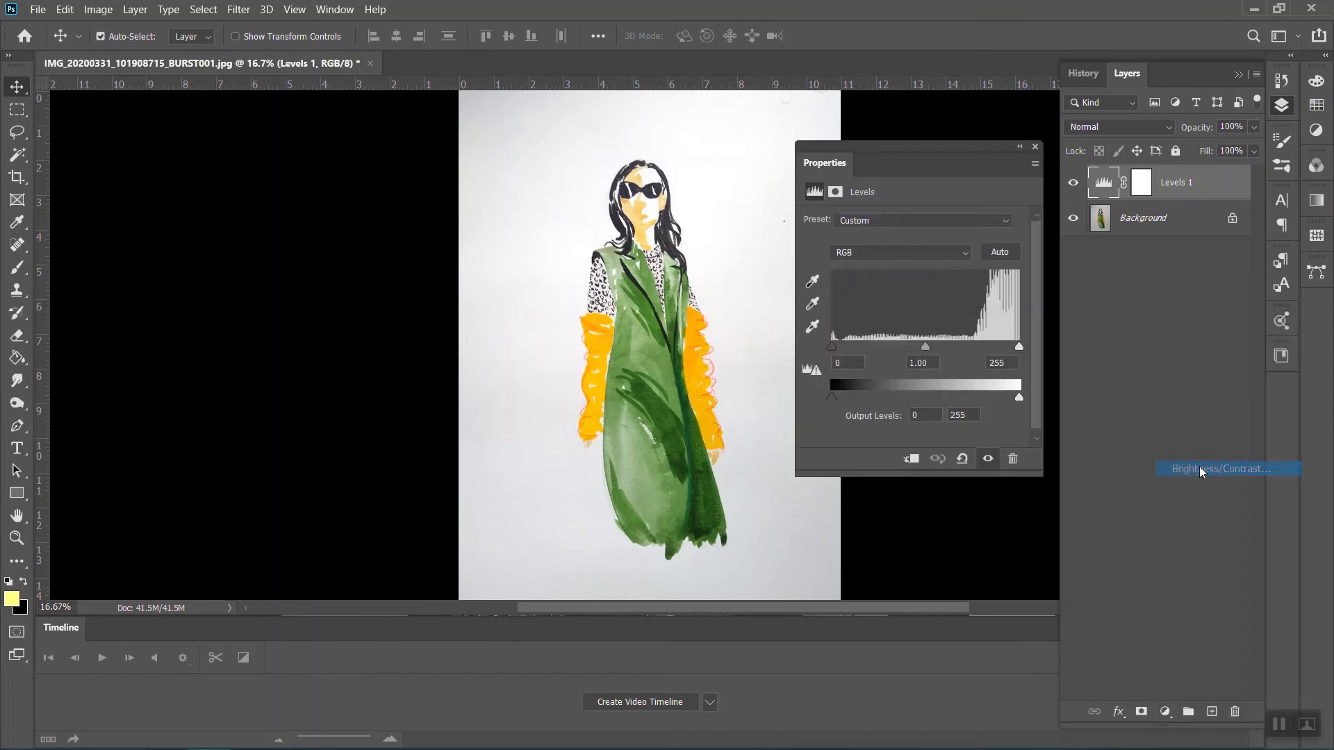
pyautogui.moveTo(914, 305); pyautogui.dragTo(928, 306)
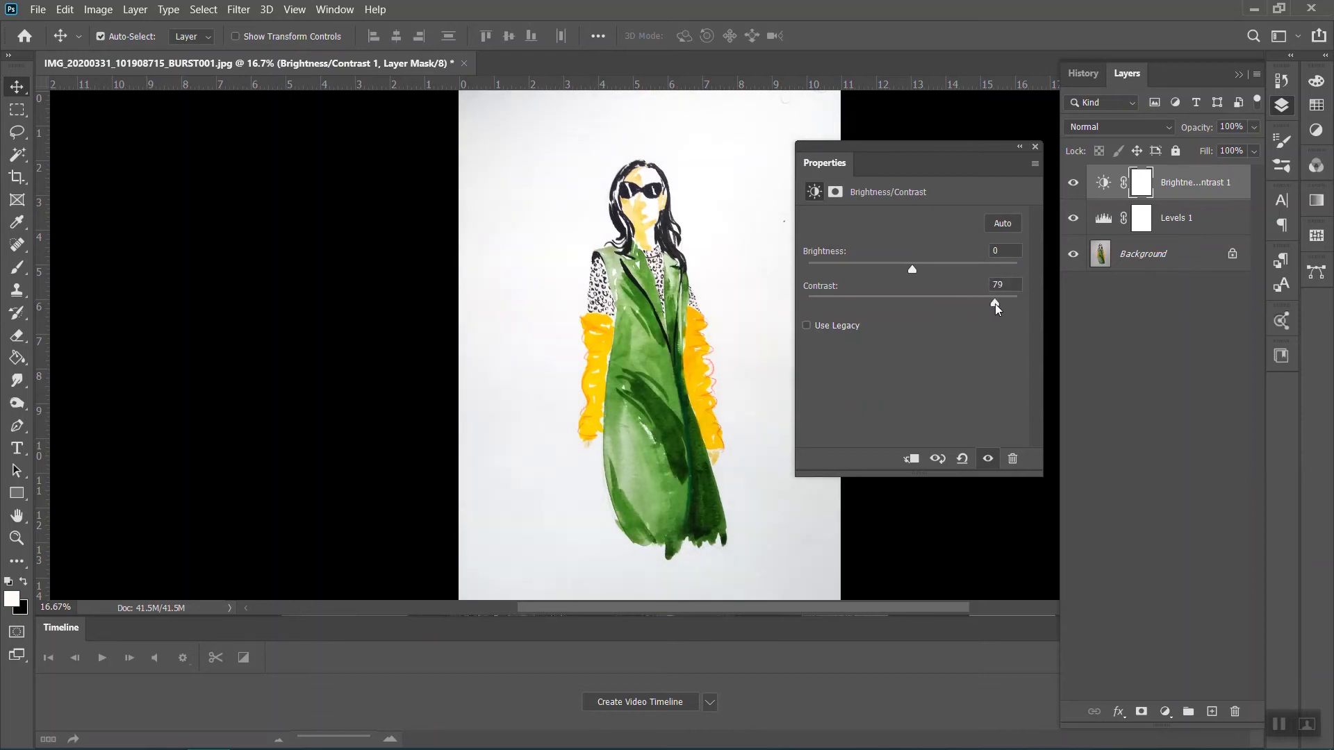
pyautogui.moveTo(911, 273)
pyautogui.mouseDown()
pyautogui.moveTo(928, 273)
pyautogui.moveTo(906, 273)
pyautogui.mouseUp()
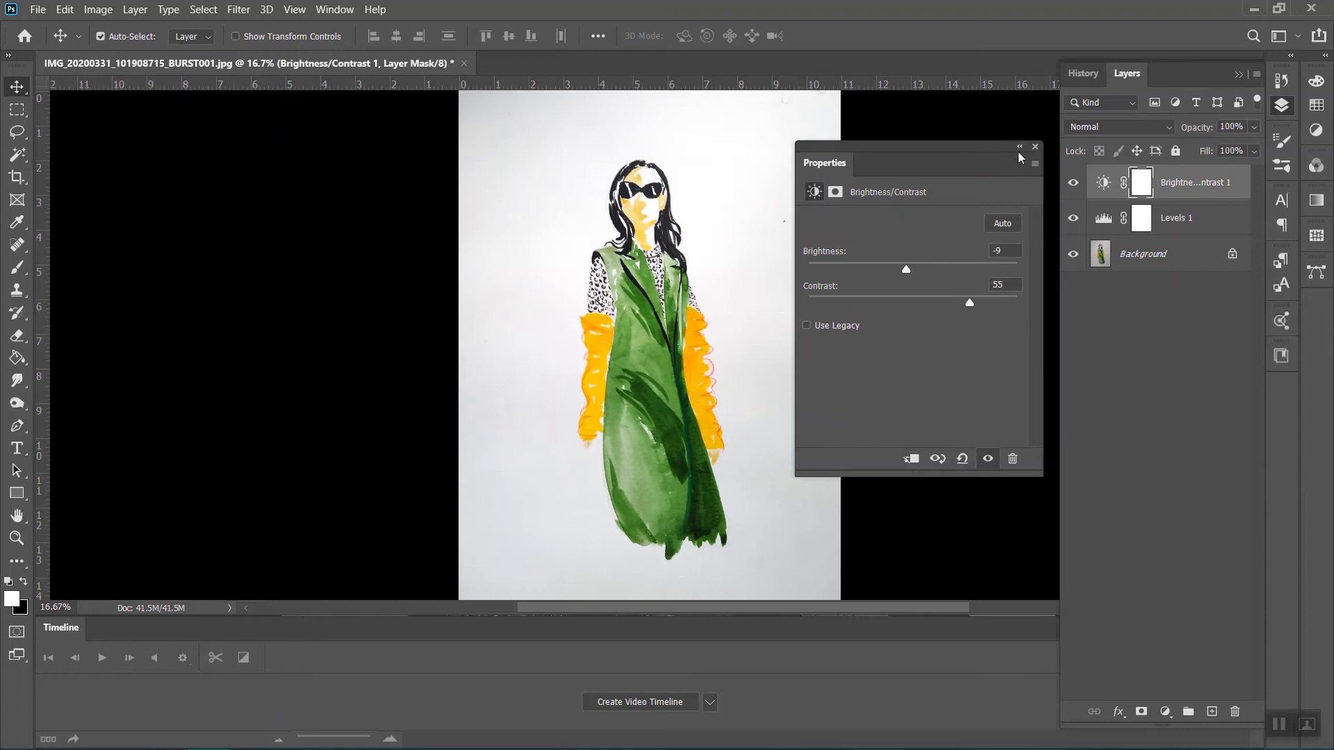
pyautogui.click(1034, 148)
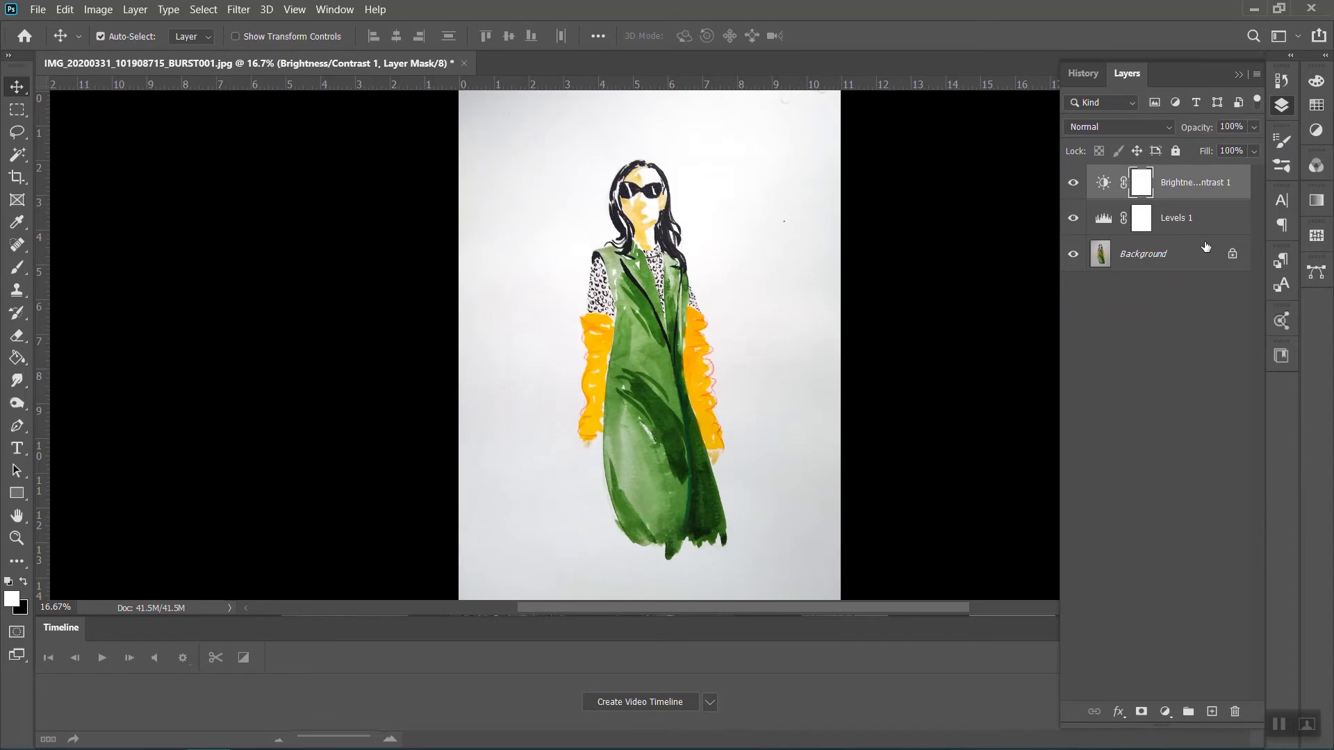
# Review the Brightness/Contrast settings and check the two adjustment layers in the layer stack
pyautogui.doubleClick(1102, 183)
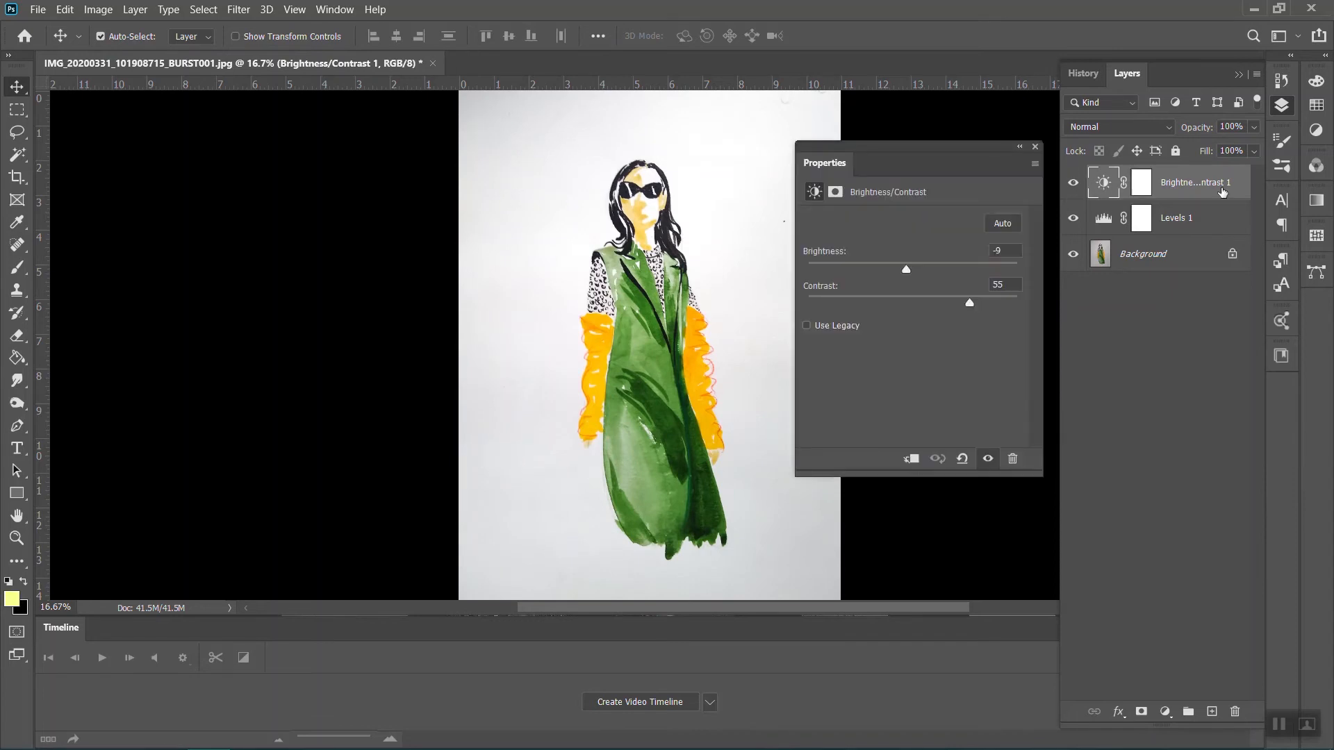
pyautogui.click(1036, 148)
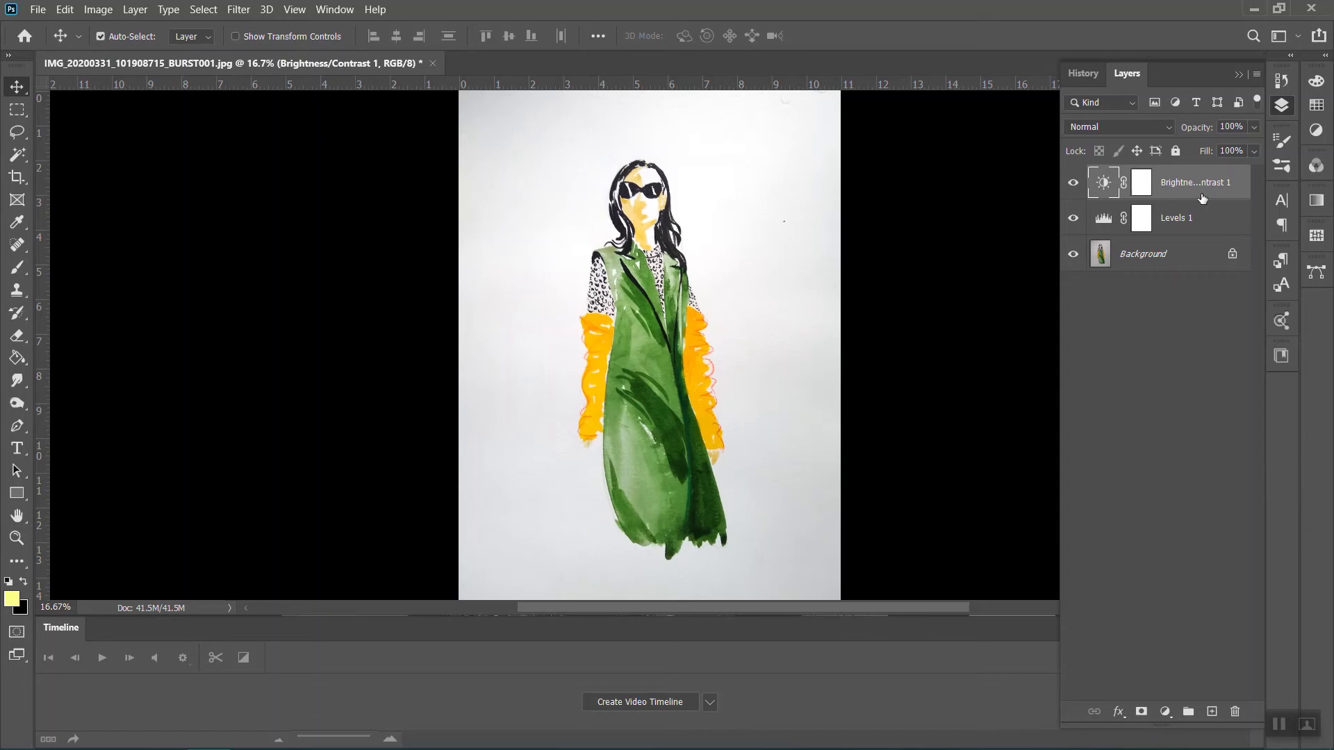
pyautogui.click(1176, 221)
pyautogui.click(1176, 187)
pyautogui.click(1176, 221)
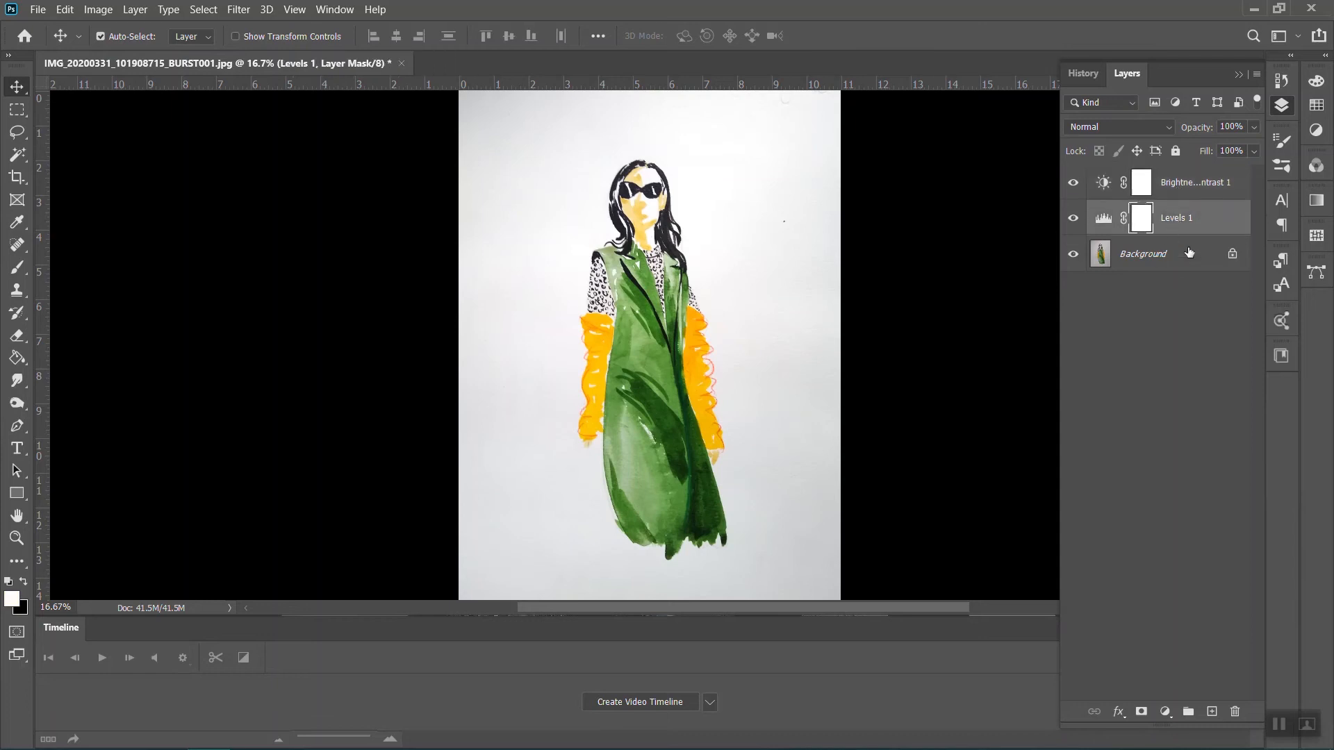
# Add an empty layer above the Brightness/Contrast adjustment and paint a yellow zigzag across the figure with the Brush tool
pyautogui.click(1179, 184)
pyautogui.click(1212, 711)
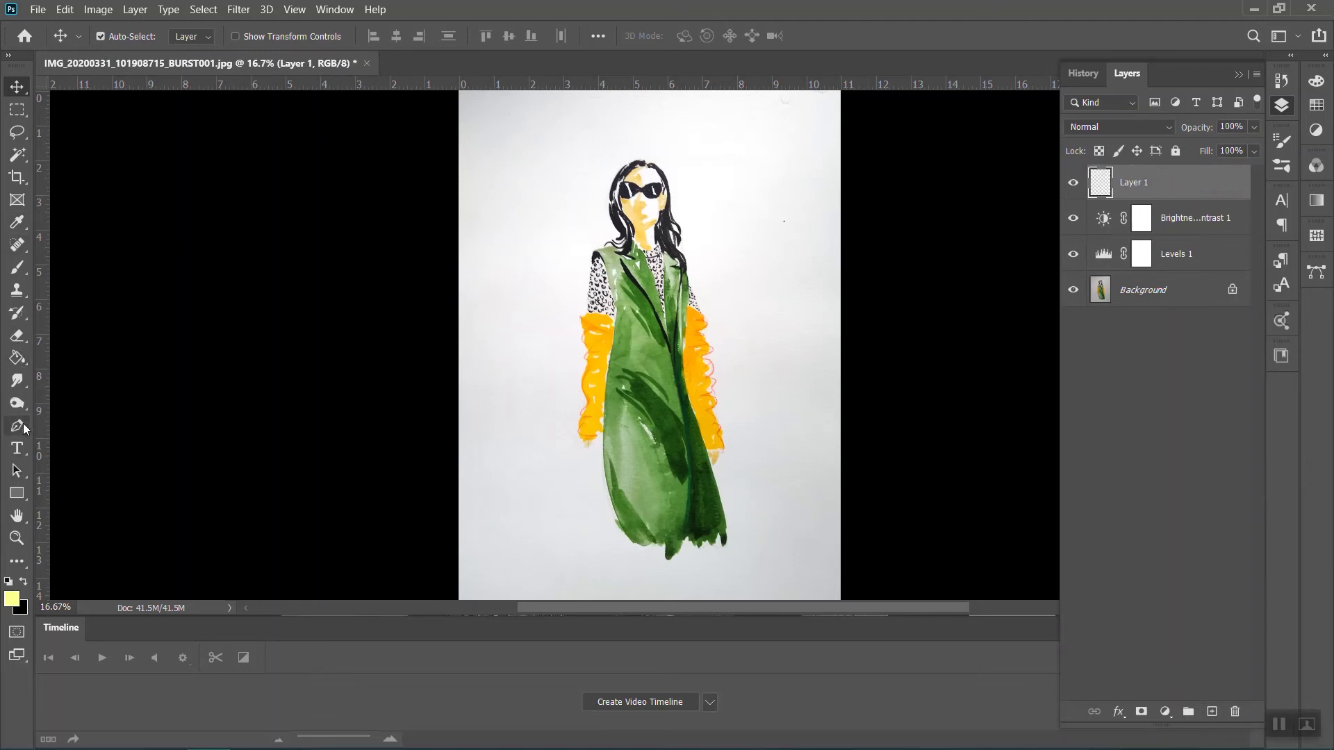
pyautogui.click(17, 267)
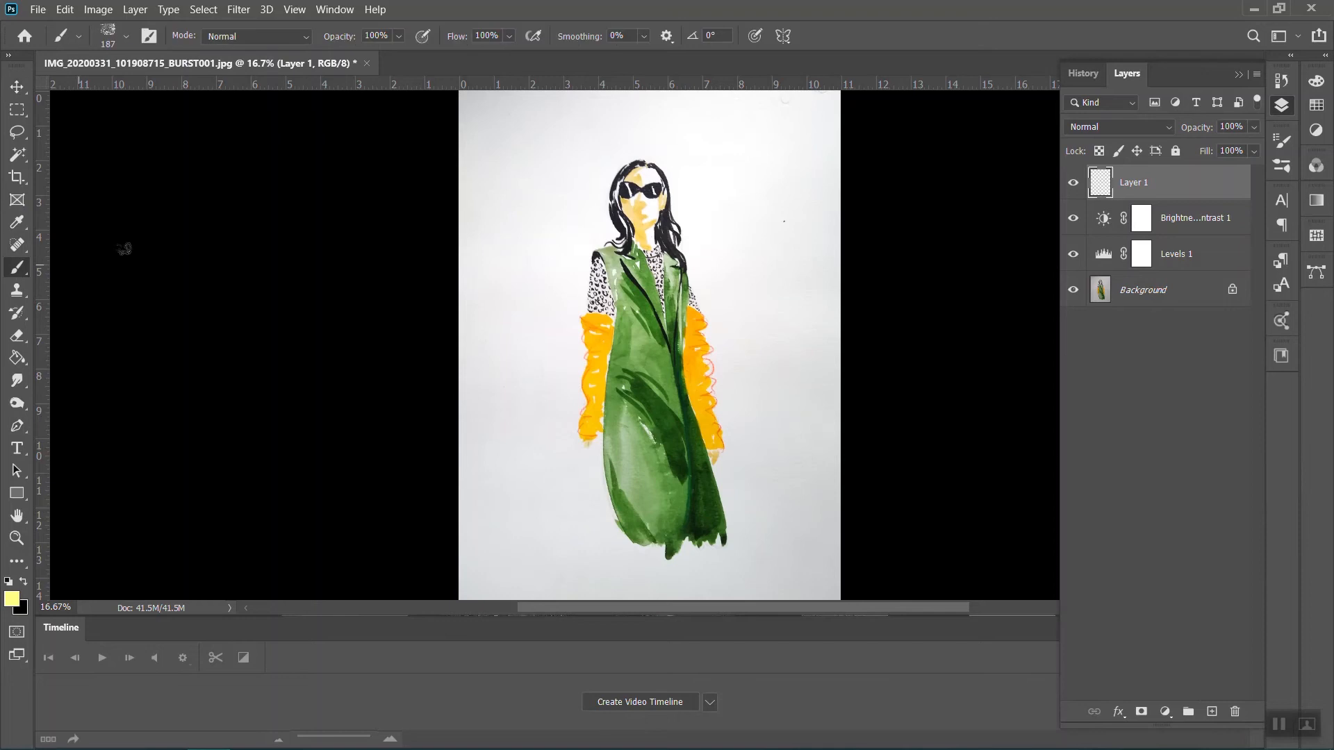
pyautogui.moveTo(500, 175)
pyautogui.mouseDown()
pyautogui.moveTo(592, 119)
pyautogui.moveTo(521, 249)
pyautogui.moveTo(531, 283)
pyautogui.moveTo(684, 194)
pyautogui.moveTo(753, 182)
pyautogui.moveTo(739, 246)
pyautogui.moveTo(622, 386)
pyautogui.moveTo(705, 368)
pyautogui.mouseUp()
pyautogui.press('v')
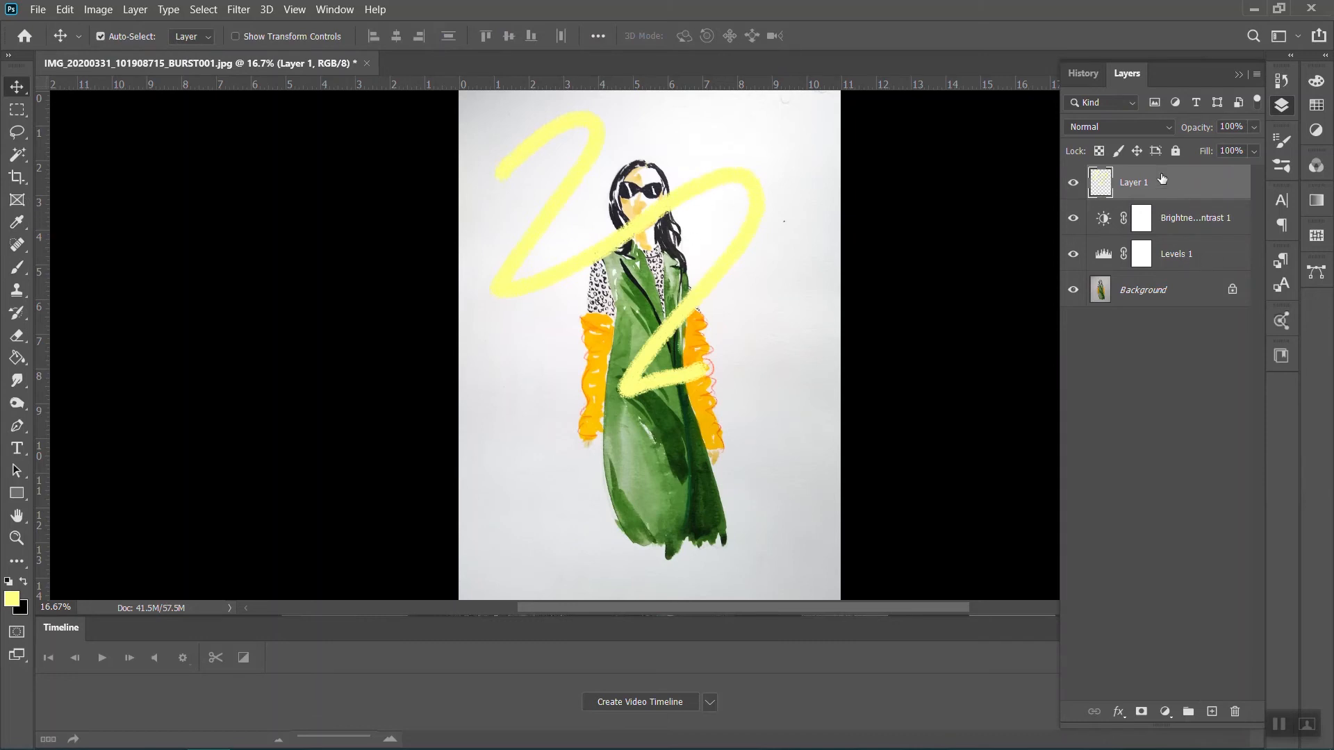
# Move the painted zigzag layer beneath the Levels adjustment, directly above the Background, and delete it
pyautogui.moveTo(1151, 182); pyautogui.dragTo(1148, 272)
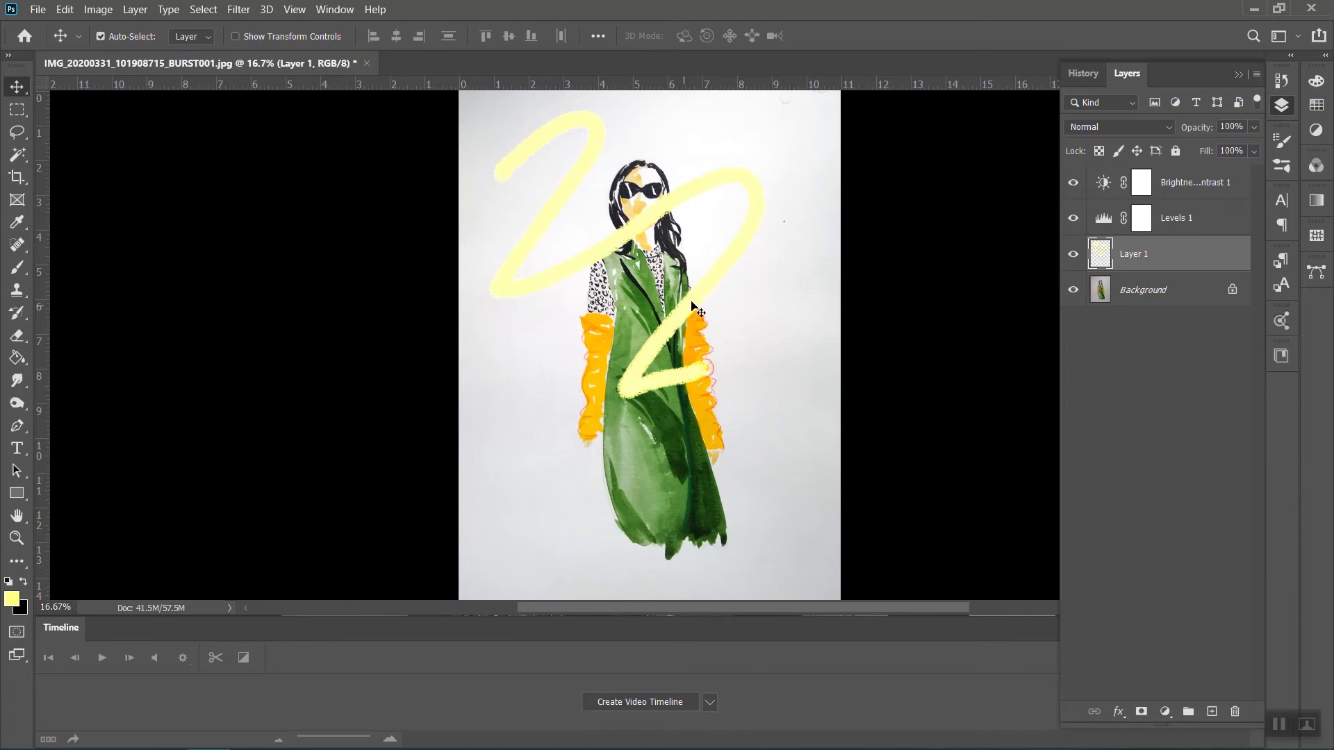
pyautogui.press('Delete')
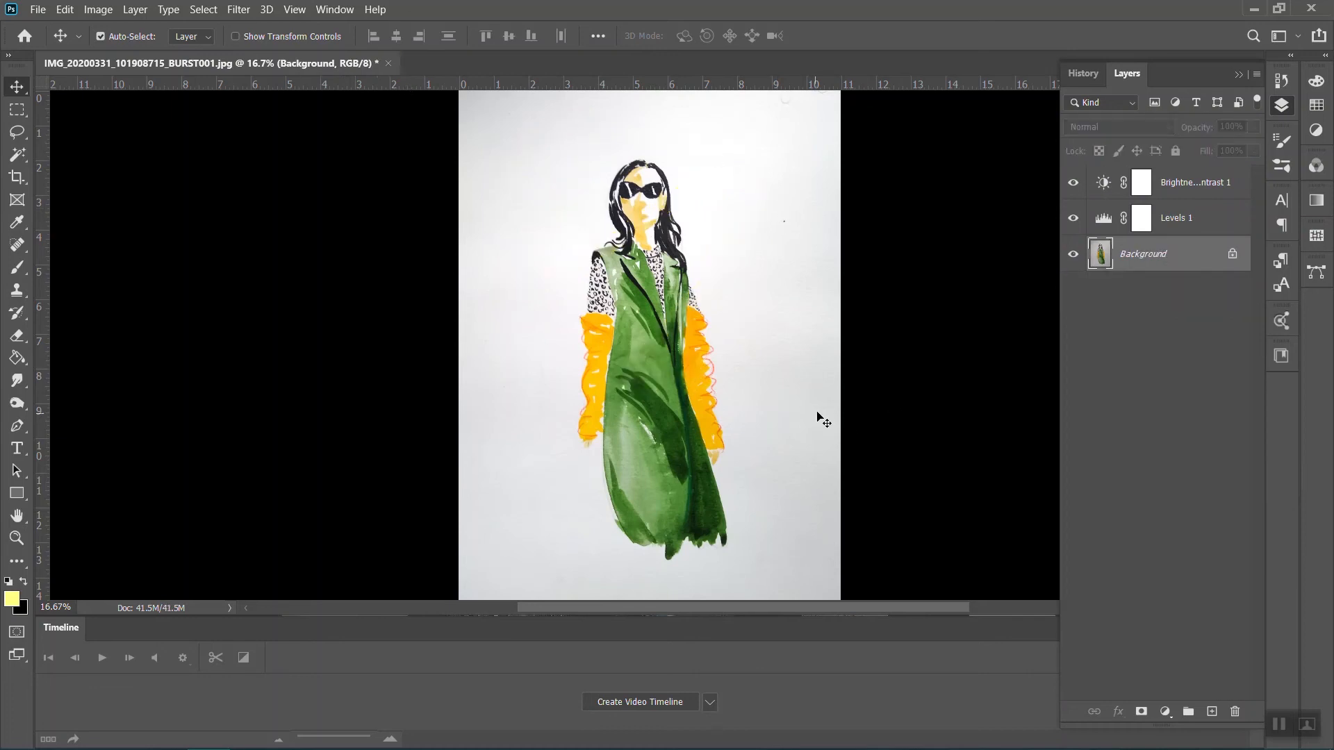
pyautogui.press('ctrl')
# Burn the highlights of the figure's yellow sleeve on the Background layer at 100% exposure
pyautogui.click(18, 403)
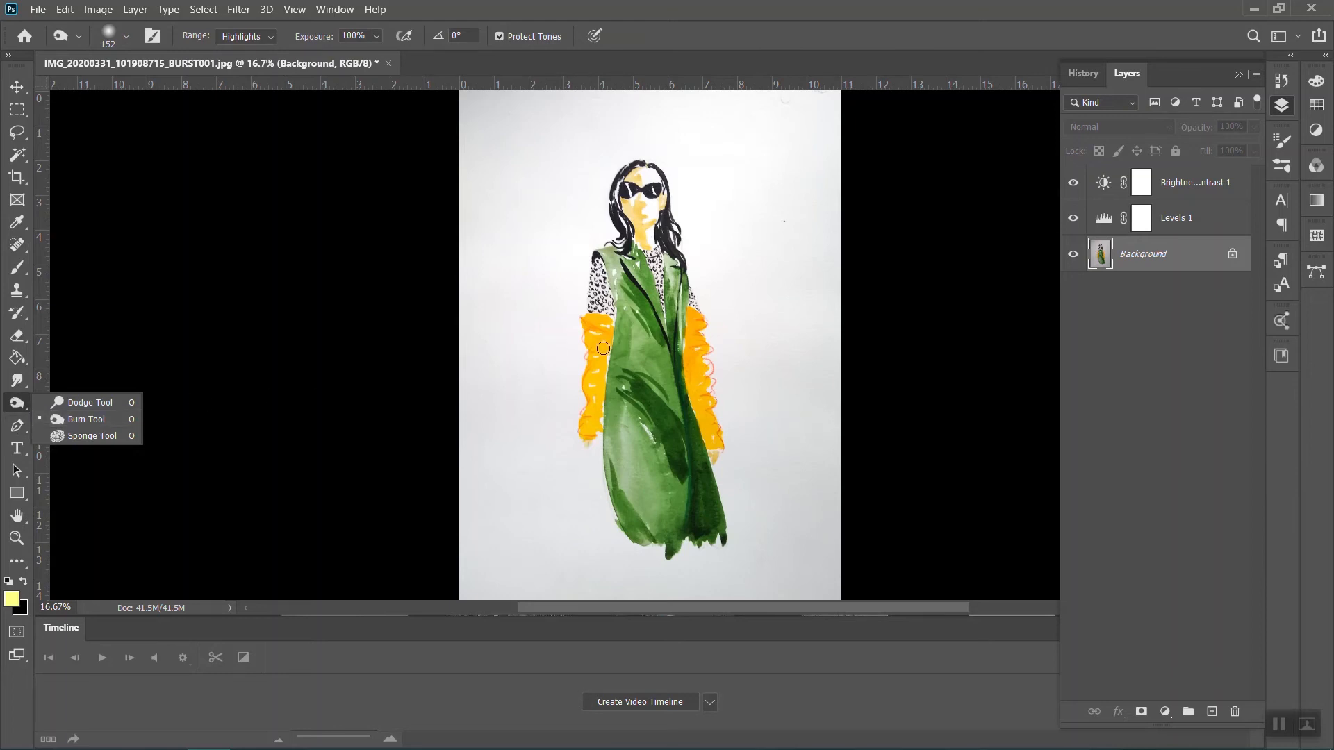
pyautogui.moveTo(612, 337); pyautogui.dragTo(602, 422)
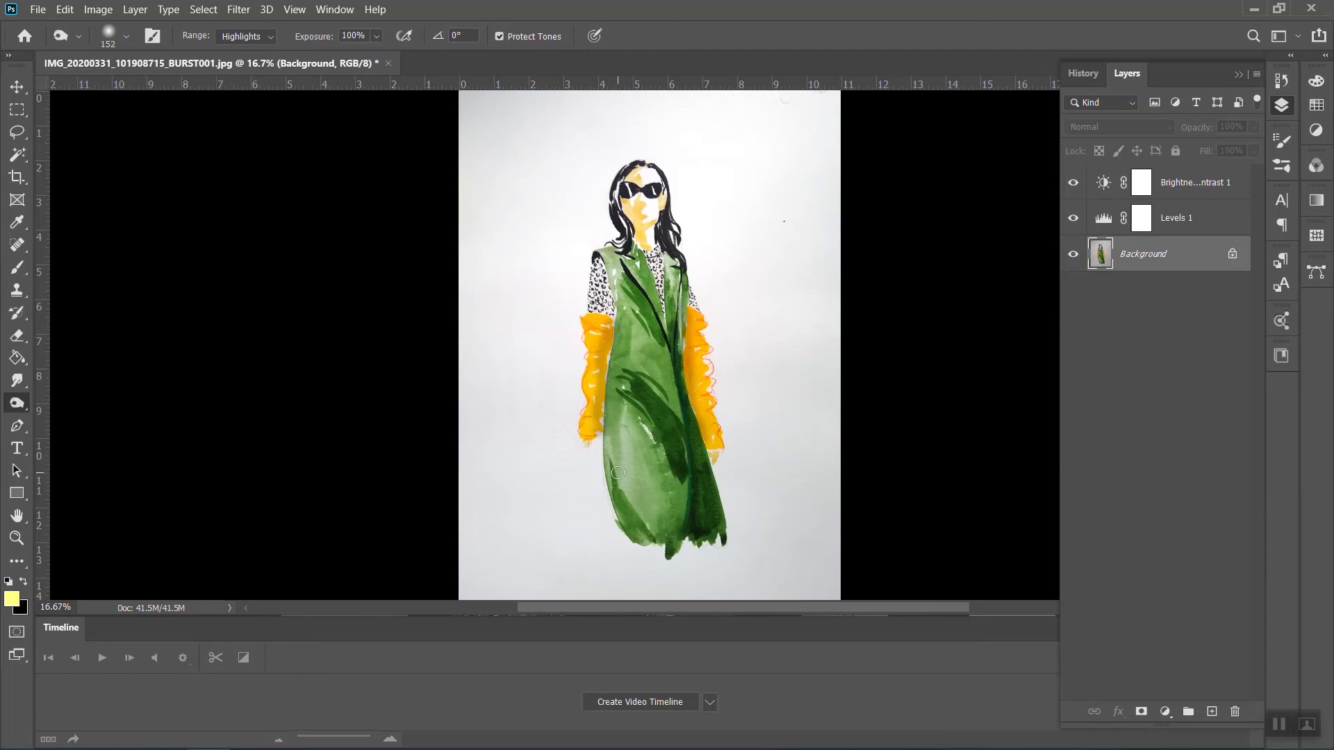
# Switch to the Dodge tool, set its soft round brush size to 1811 px, and fit the whole illustration in view
pyautogui.click(18, 363)
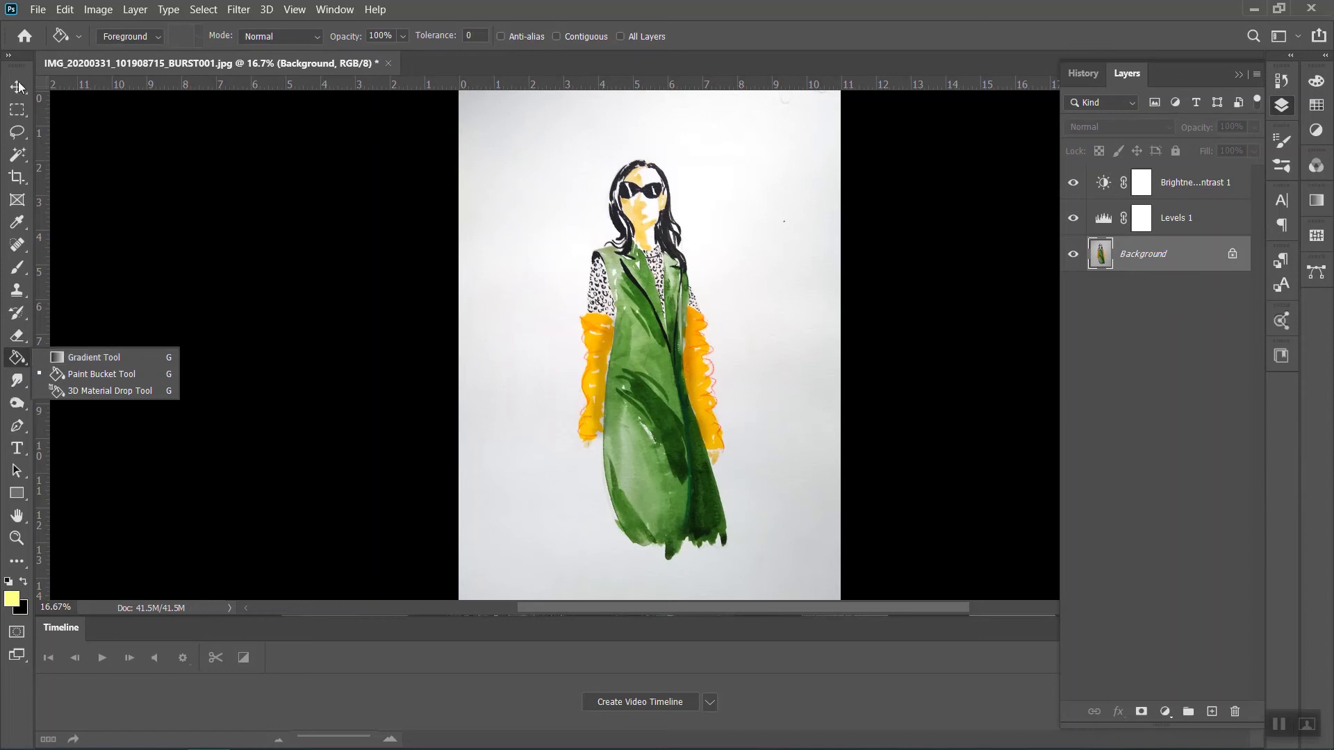
pyautogui.click(17, 380)
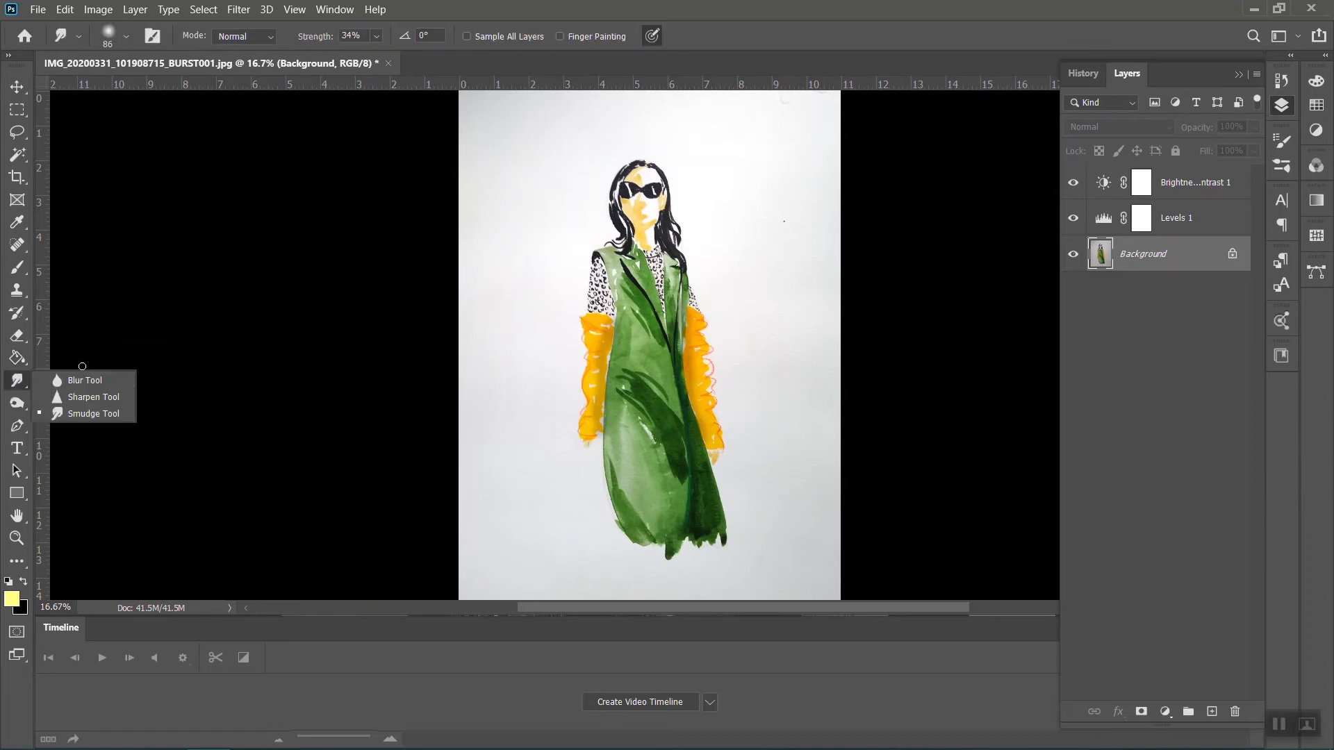
pyautogui.click(17, 403)
pyautogui.click(77, 401)
pyautogui.click(125, 37)
pyautogui.moveTo(186, 91); pyautogui.dragTo(201, 91)
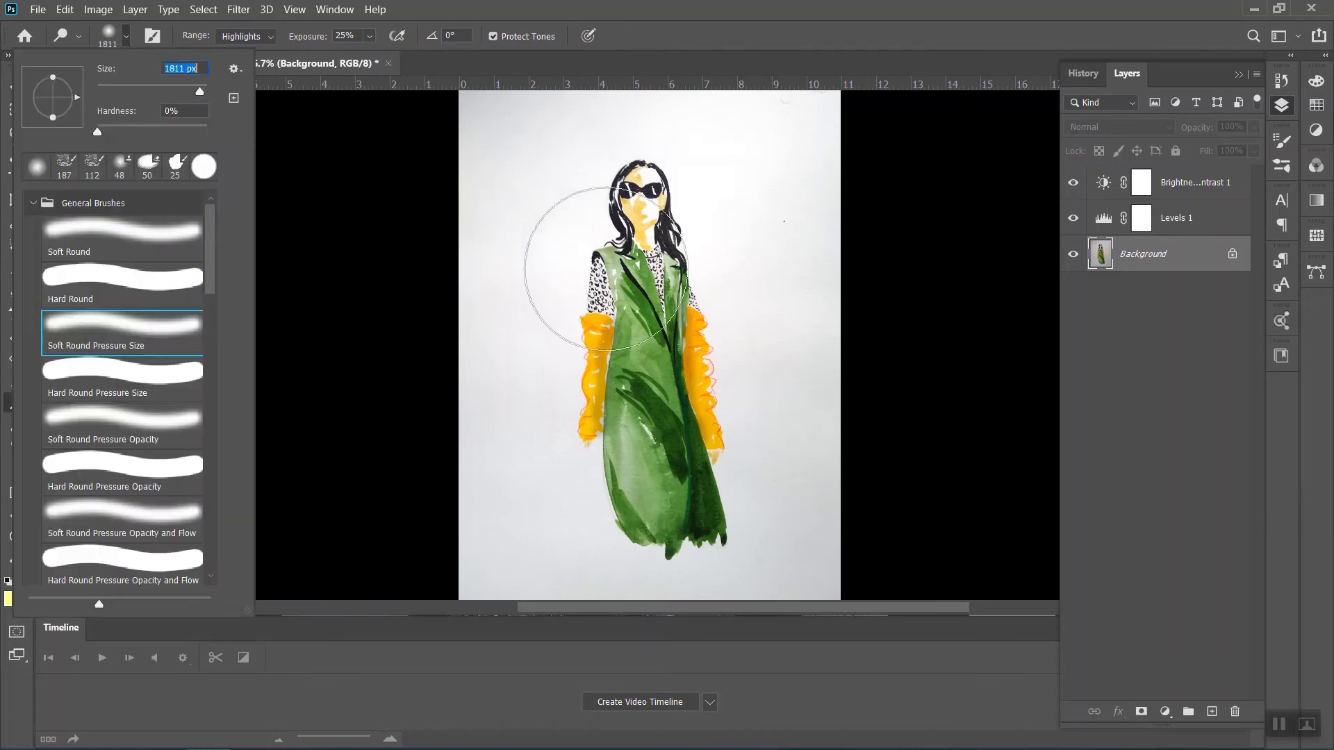
pyautogui.click(548, 3)
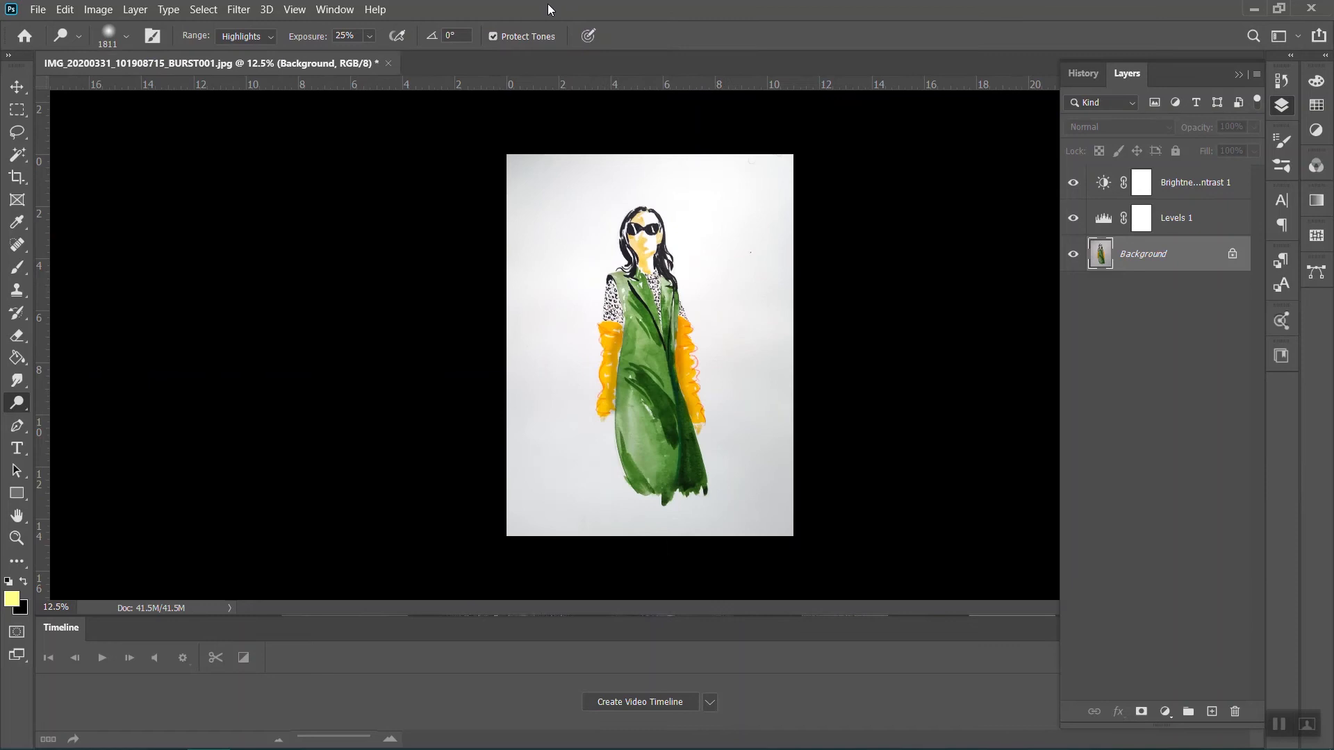
# Try to dodge the paper's highlights around the figure at 25% exposure with the 1811 px brush, undoing each attempt
pyautogui.click(268, 36)
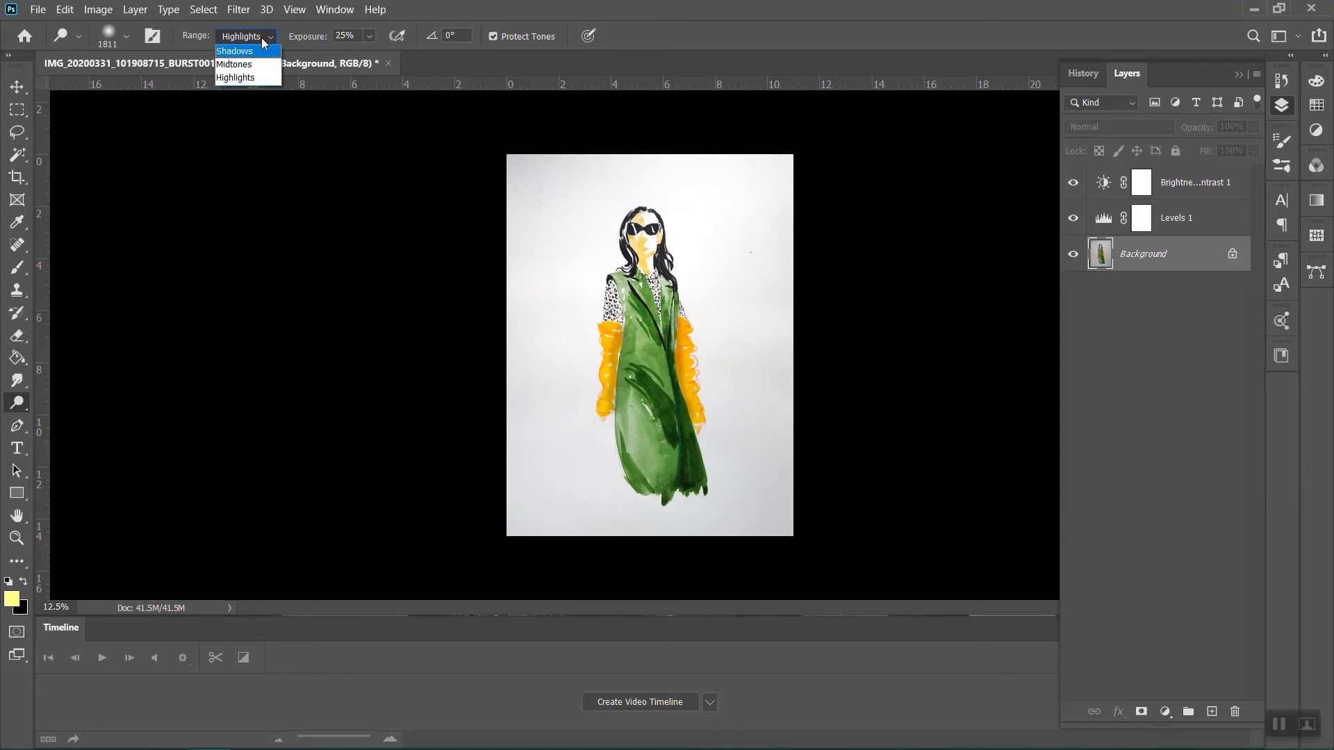
pyautogui.click(248, 78)
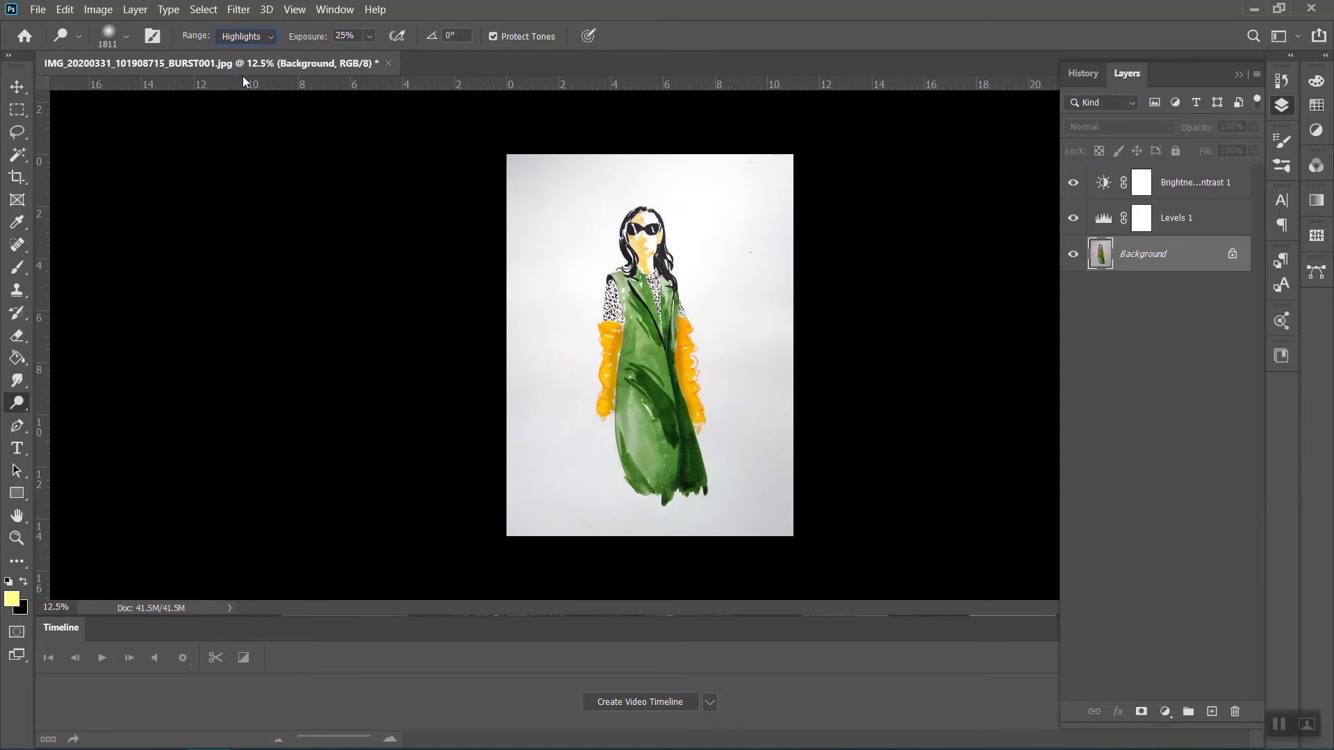
pyautogui.click(371, 39)
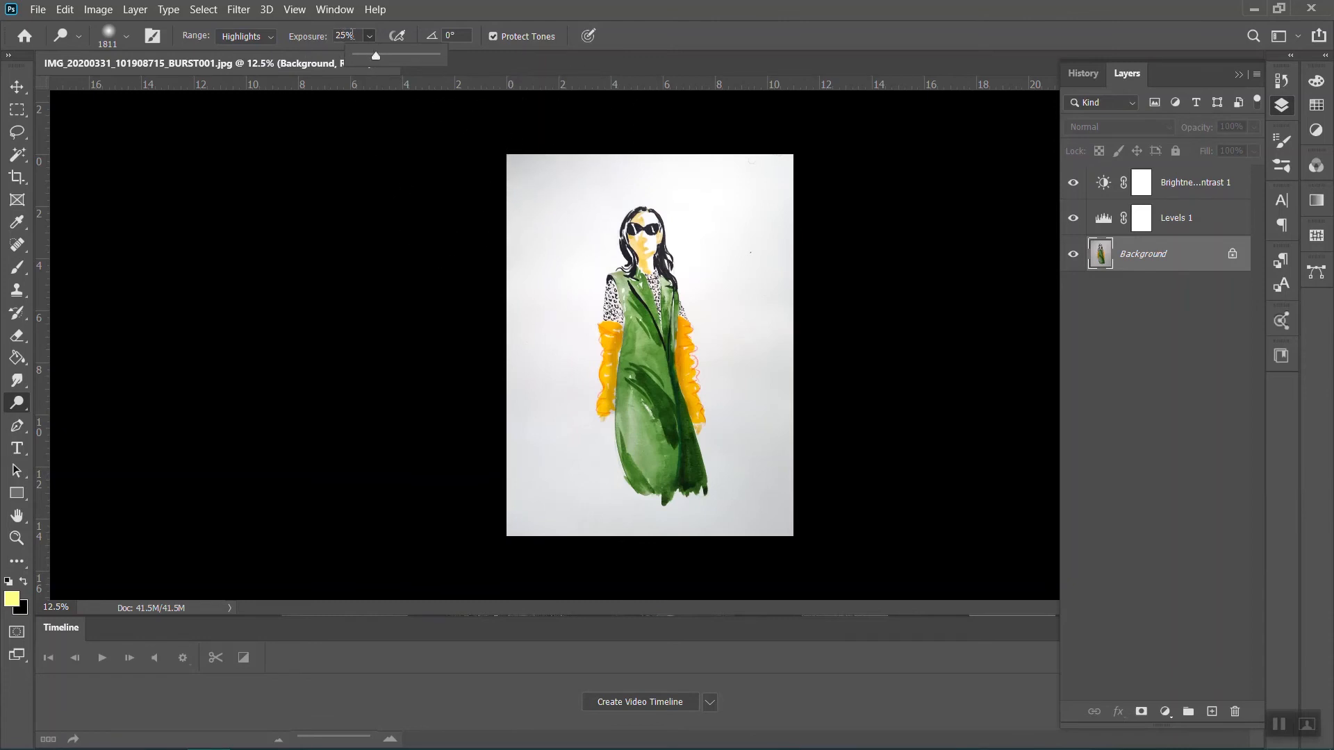
pyautogui.moveTo(444, 201)
pyautogui.mouseDown()
pyautogui.moveTo(560, 125)
pyautogui.moveTo(507, 145)
pyautogui.mouseUp()
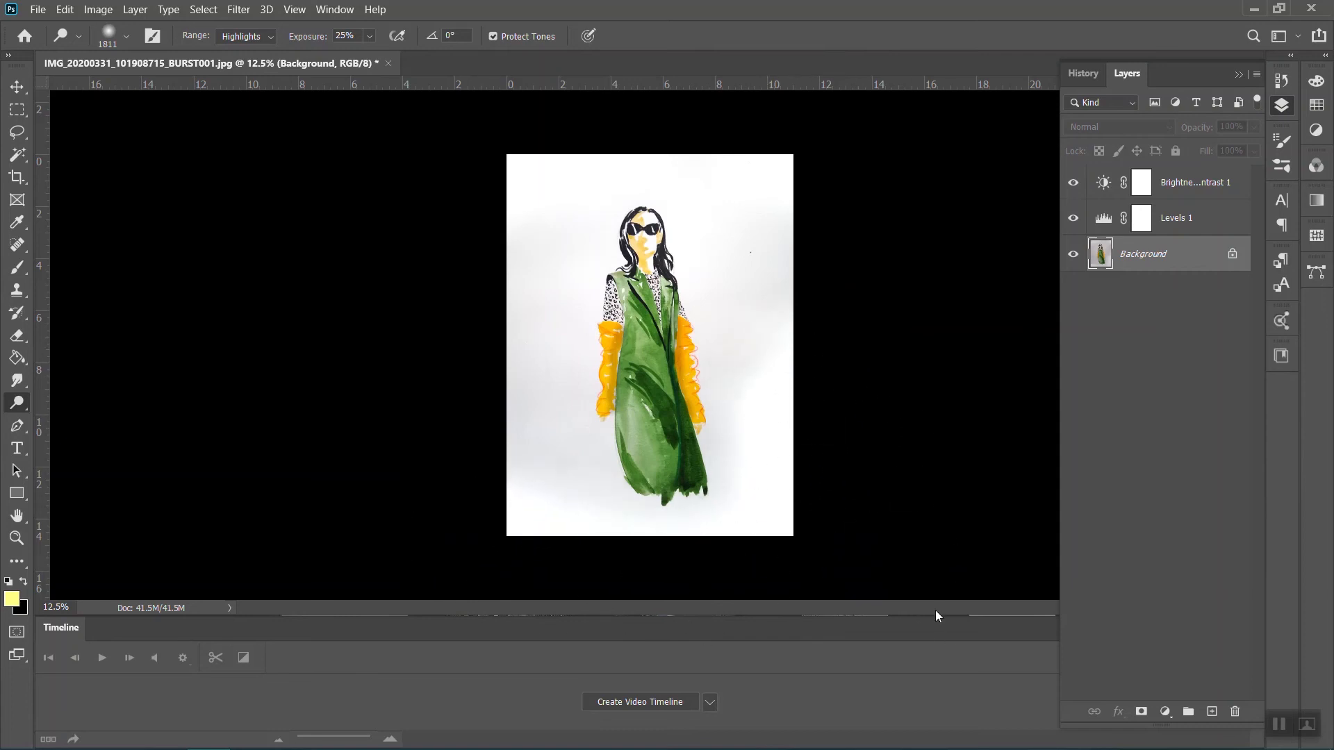
pyautogui.hotkey('ctrl', 'z')
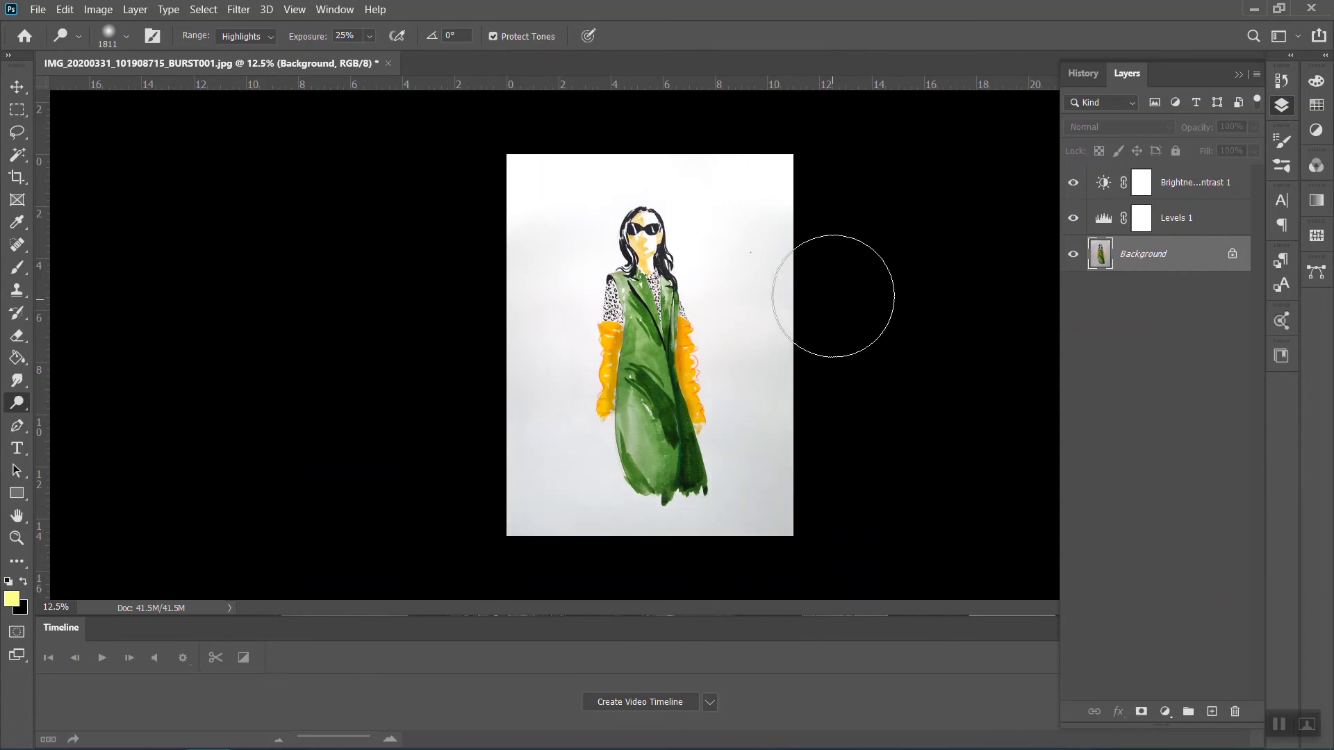
pyautogui.moveTo(818, 318)
pyautogui.mouseDown()
pyautogui.moveTo(797, 368)
pyautogui.moveTo(468, 576)
pyautogui.mouseUp()
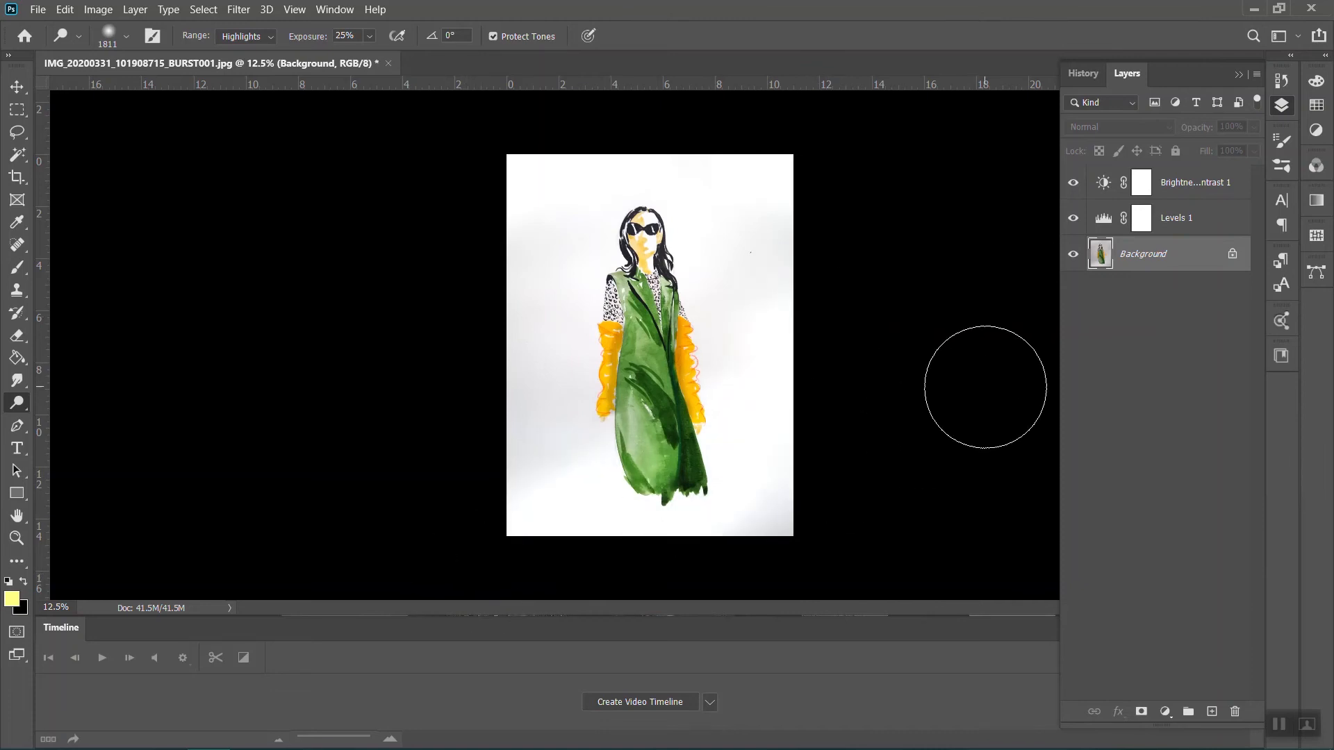
pyautogui.hotkey('ctrl', 'z')
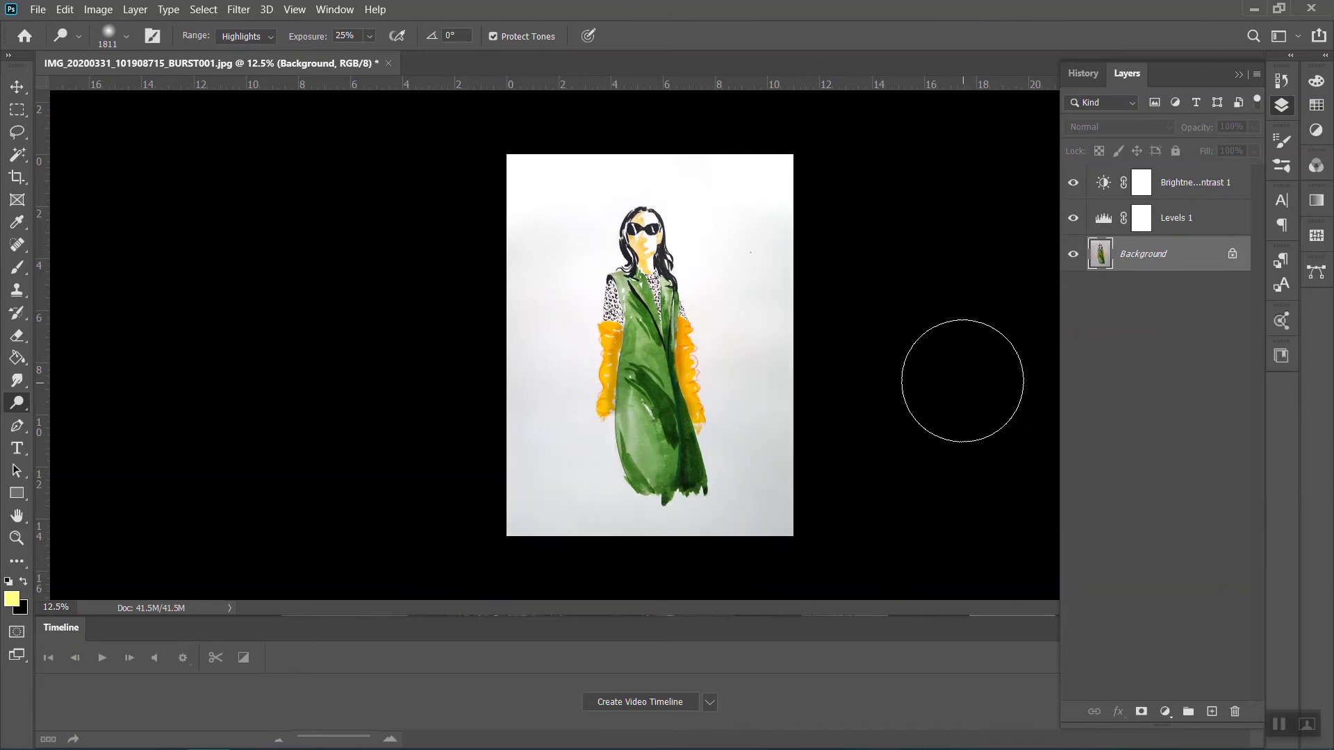
# Enlarge the Dodge brush to 3228 px, brighten the paper around the figure on the Background layer, and clear the layer selection
pyautogui.click(126, 36)
pyautogui.moveTo(198, 91); pyautogui.dragTo(208, 99)
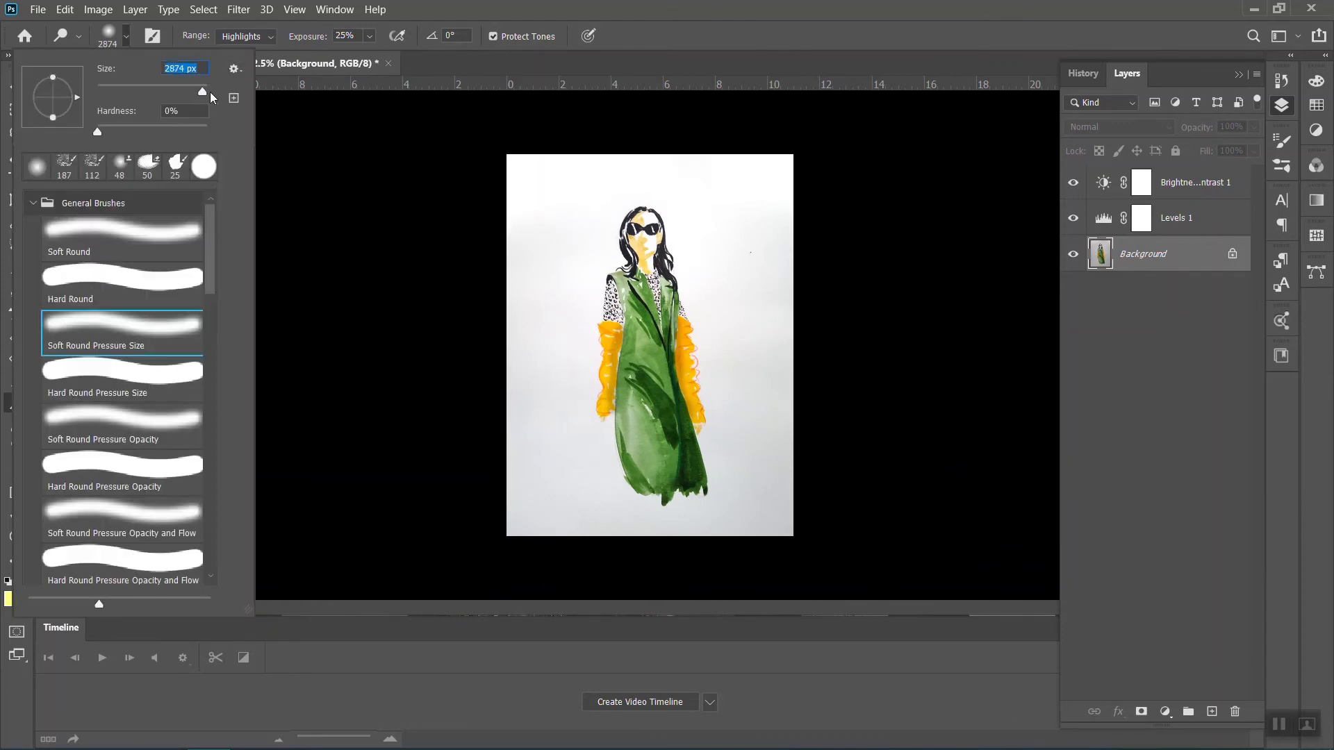
pyautogui.moveTo(851, 430)
pyautogui.mouseDown()
pyautogui.moveTo(456, 569)
pyautogui.moveTo(510, 566)
pyautogui.mouseUp()
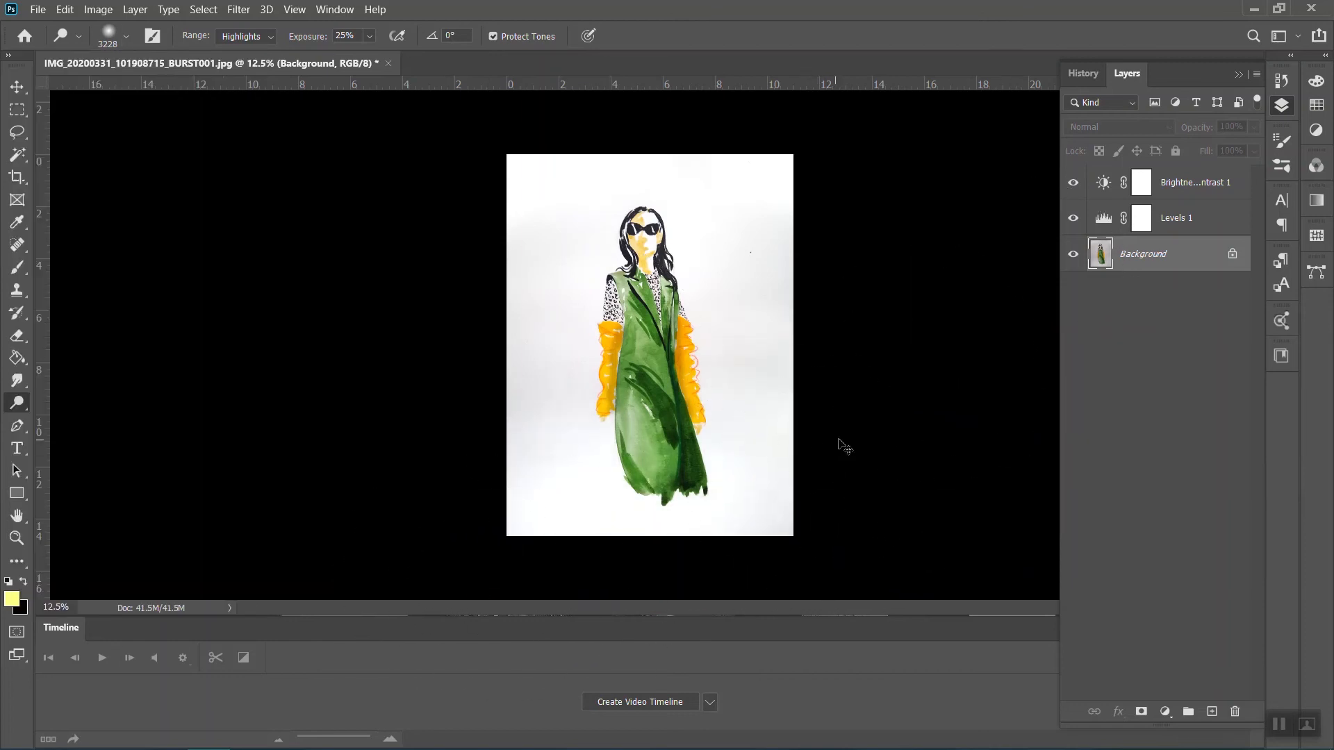
pyautogui.hotkey('ctrl', 'z')
pyautogui.moveTo(842, 334)
pyautogui.mouseDown()
pyautogui.moveTo(431, 470)
pyautogui.moveTo(366, 268)
pyautogui.mouseUp()
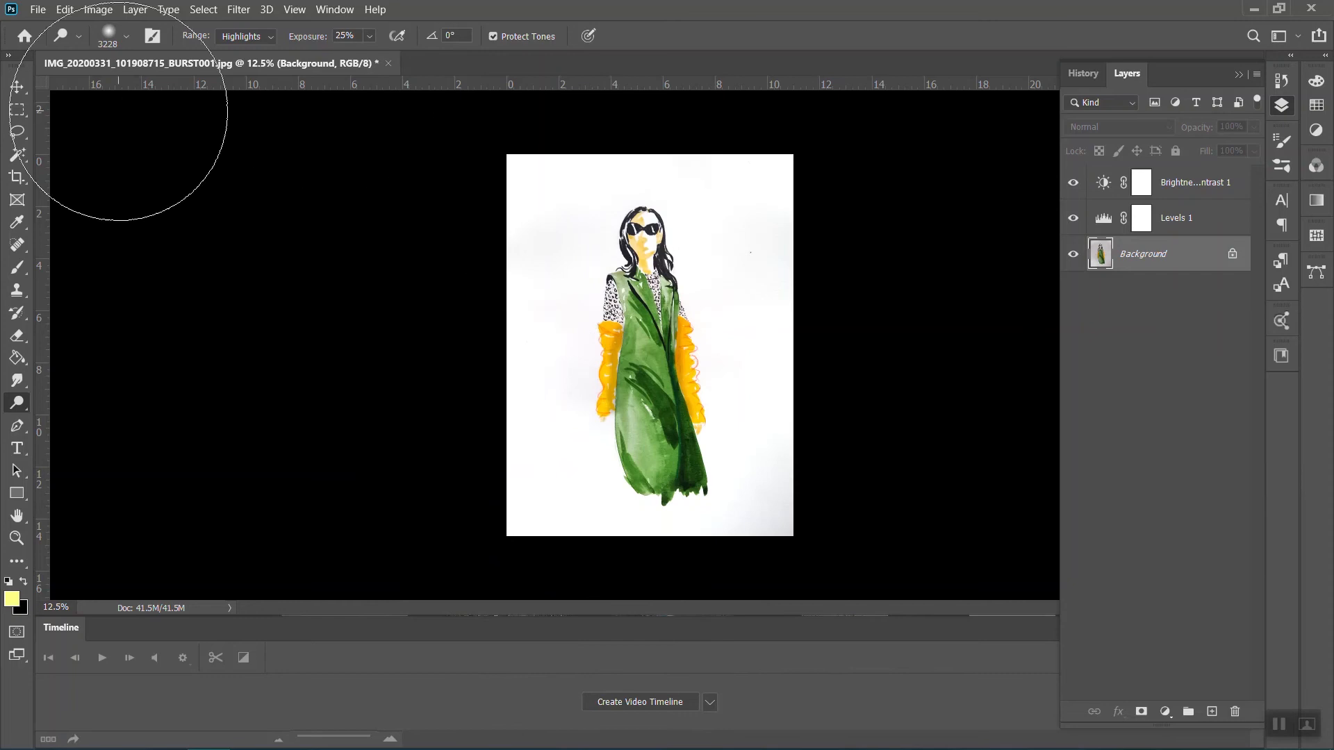
pyautogui.click(18, 86)
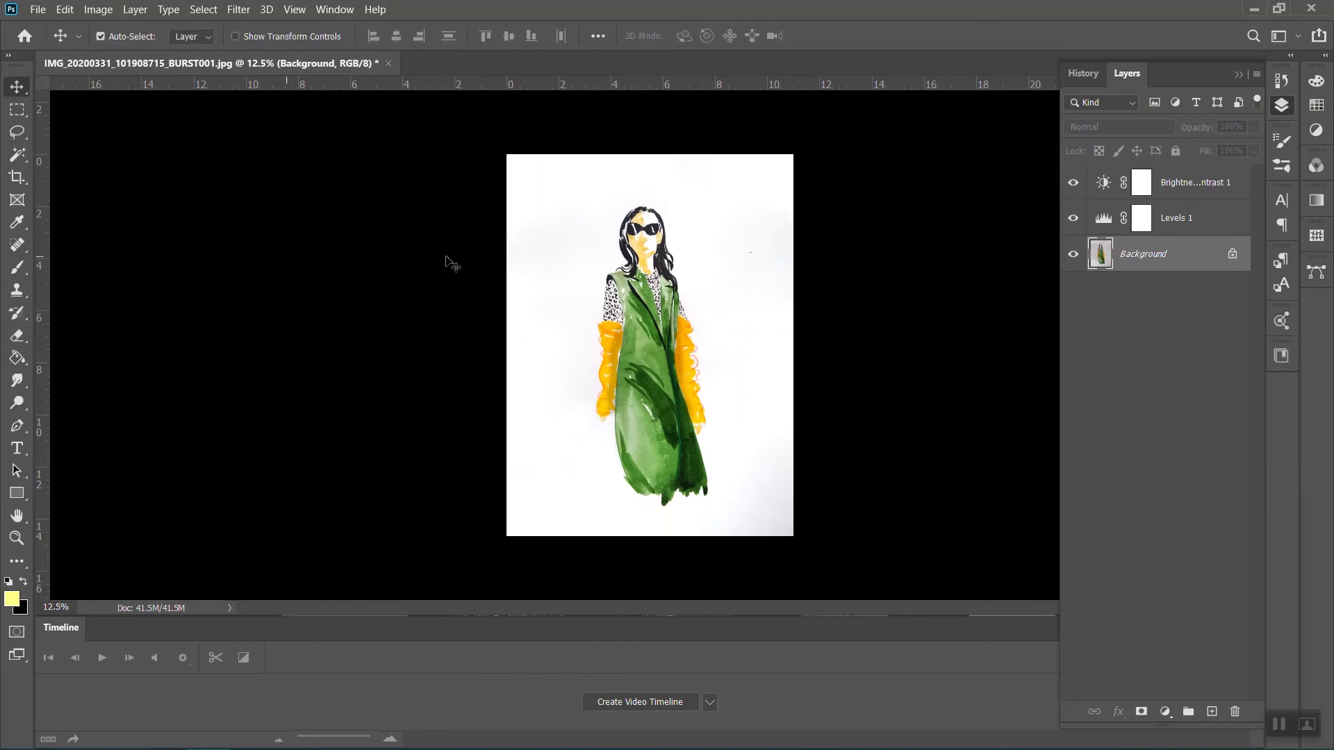
pyautogui.click(885, 286)
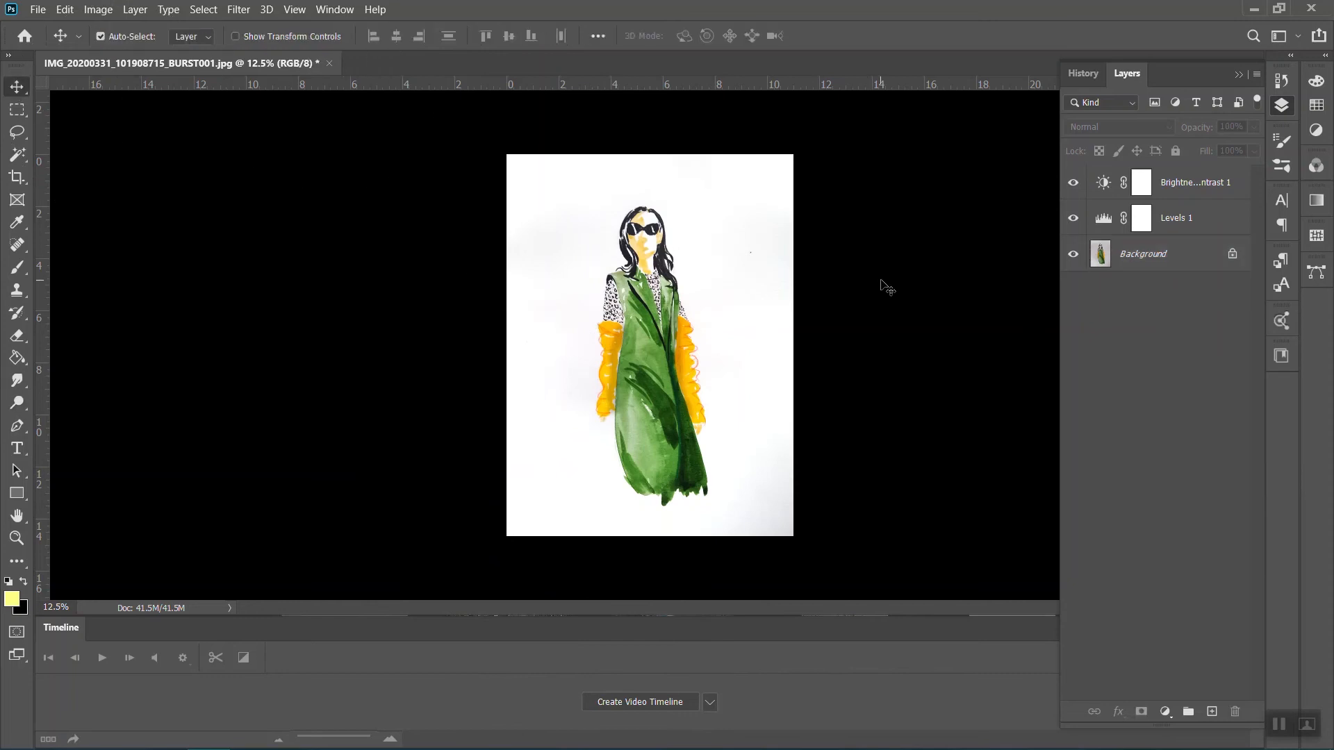
# Remove the stray pencil smudge outside the yellow sleeve on the Background layer with a 33 px Content-Aware Spot Healing Brush
pyautogui.hotkey('ctrl', '+')
pyautogui.hotkey('ctrl', '+')
pyautogui.hotkey('ctrl', '-')
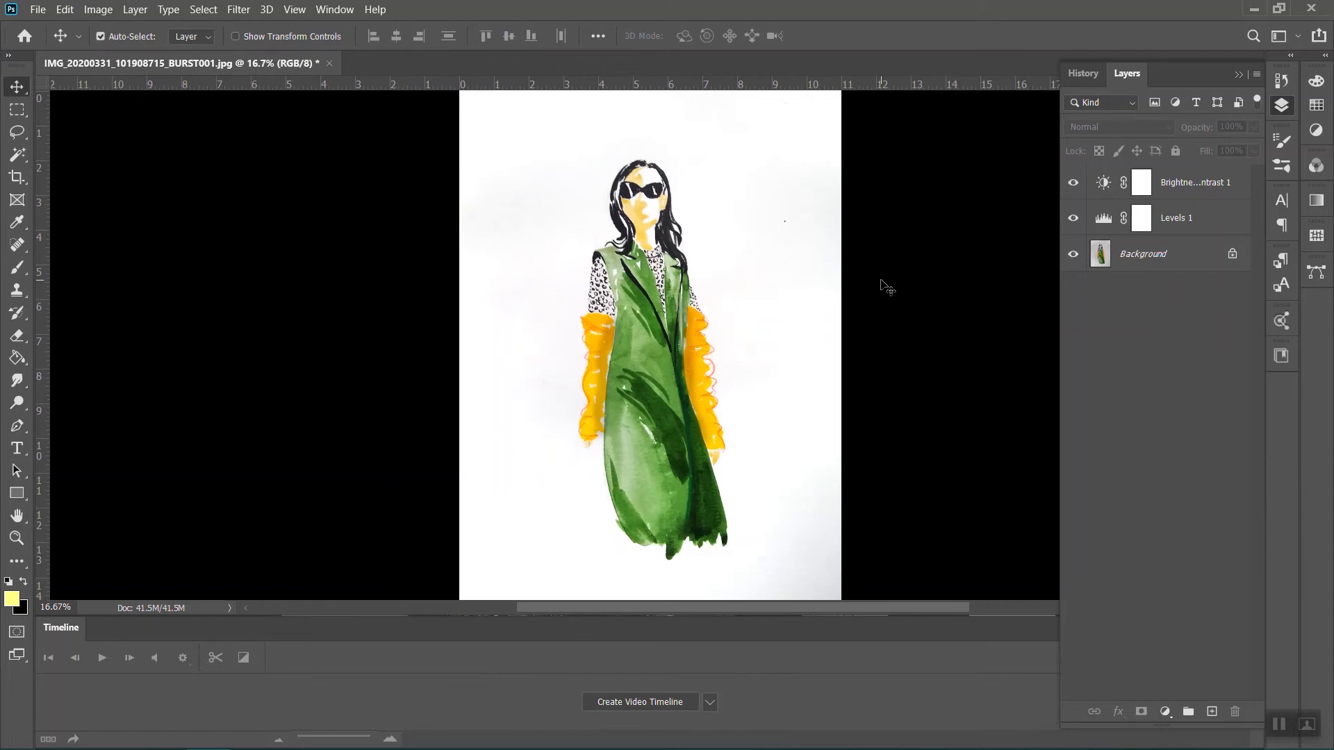
pyautogui.hotkey('ctrl', '+')
pyautogui.hotkey('ctrl', '+')
pyautogui.hotkey('ctrl', '+')
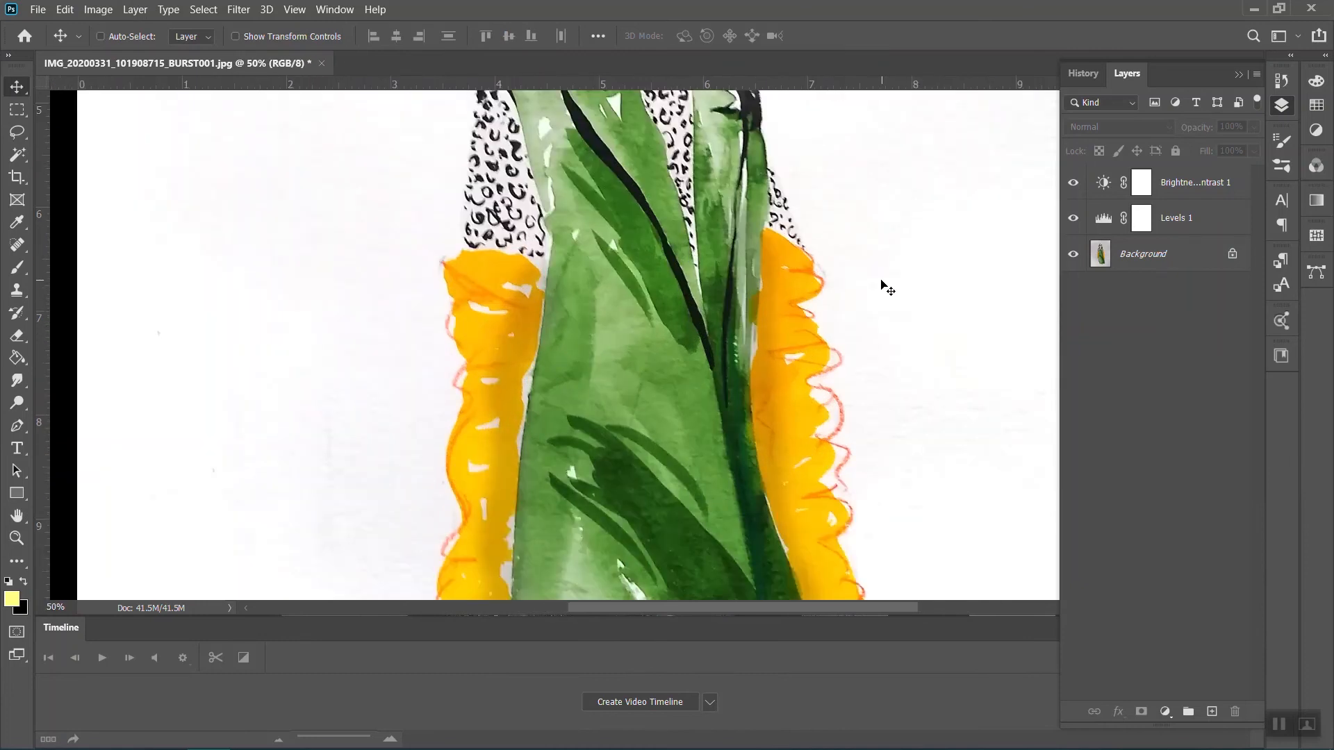
pyautogui.hotkey('ctrl', '+')
pyautogui.hotkey('ctrl', '+')
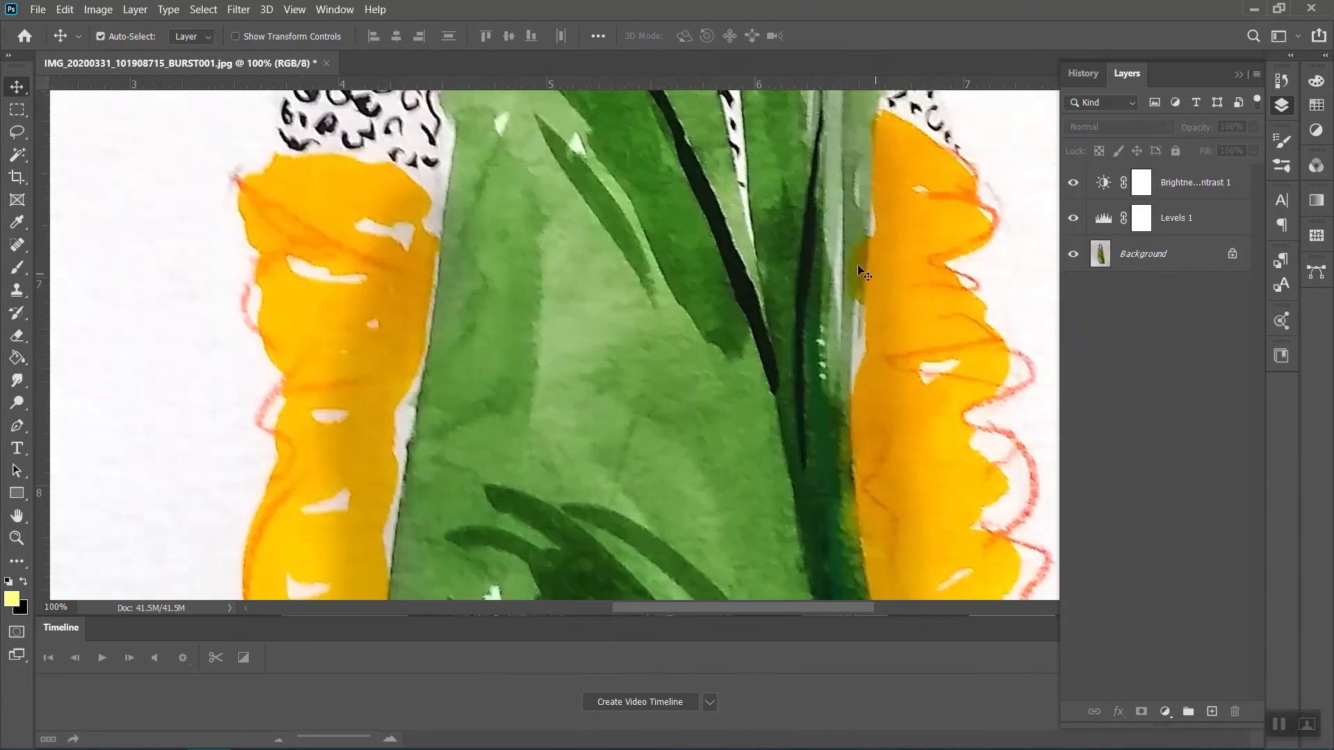
pyautogui.hscroll(5, 476, 227)
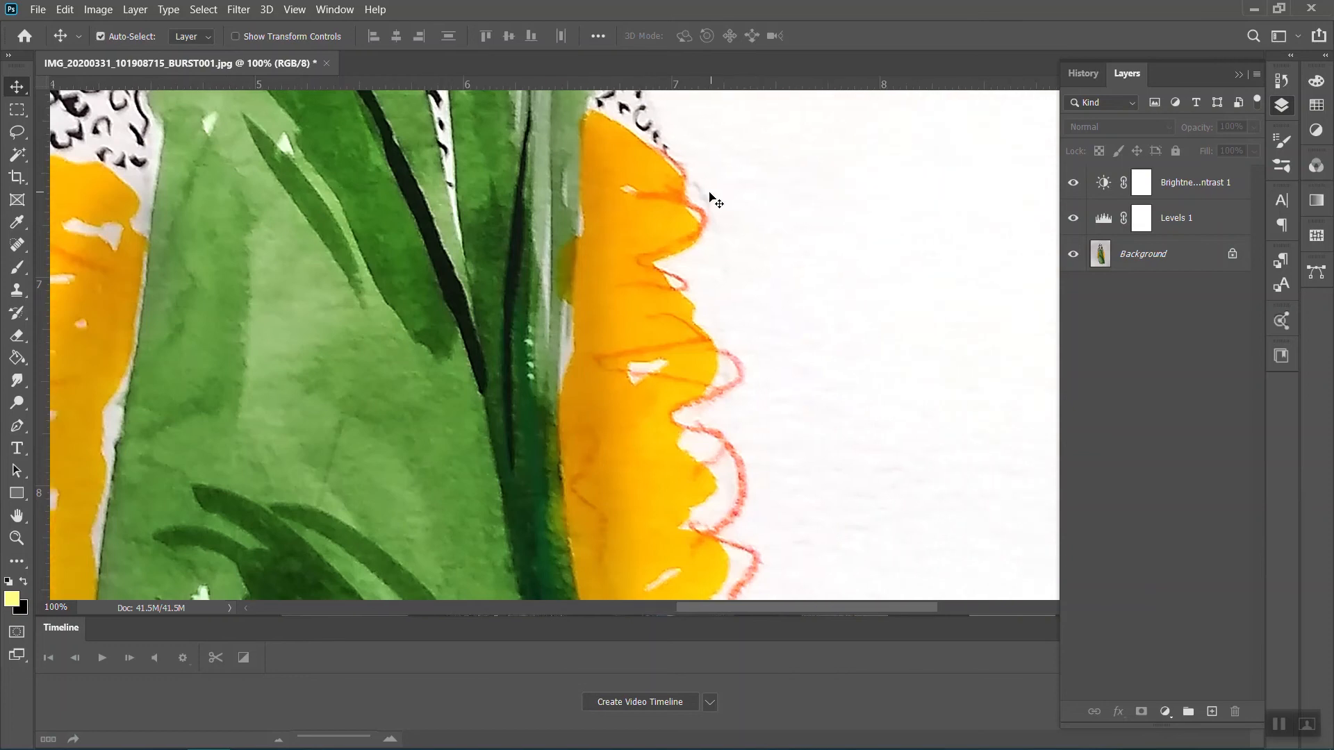
pyautogui.scroll(3, 718, 215)
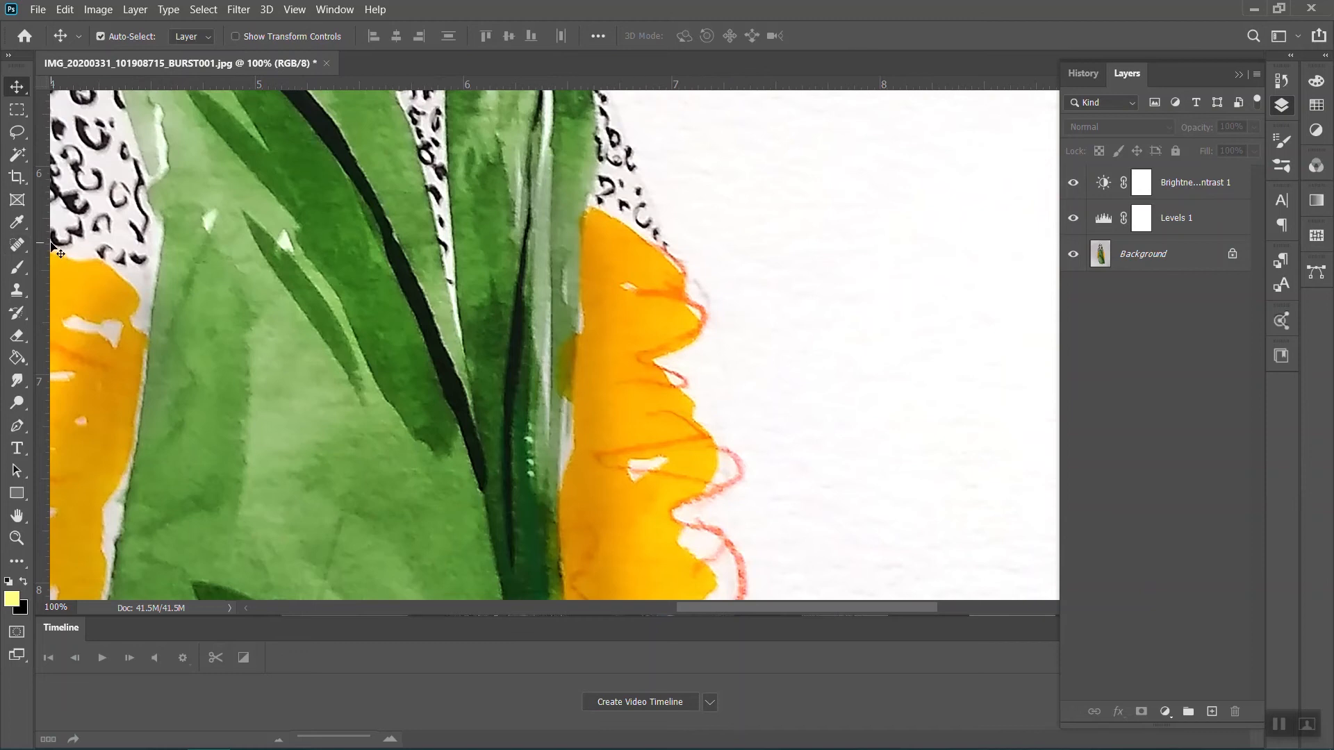
pyautogui.click(18, 247)
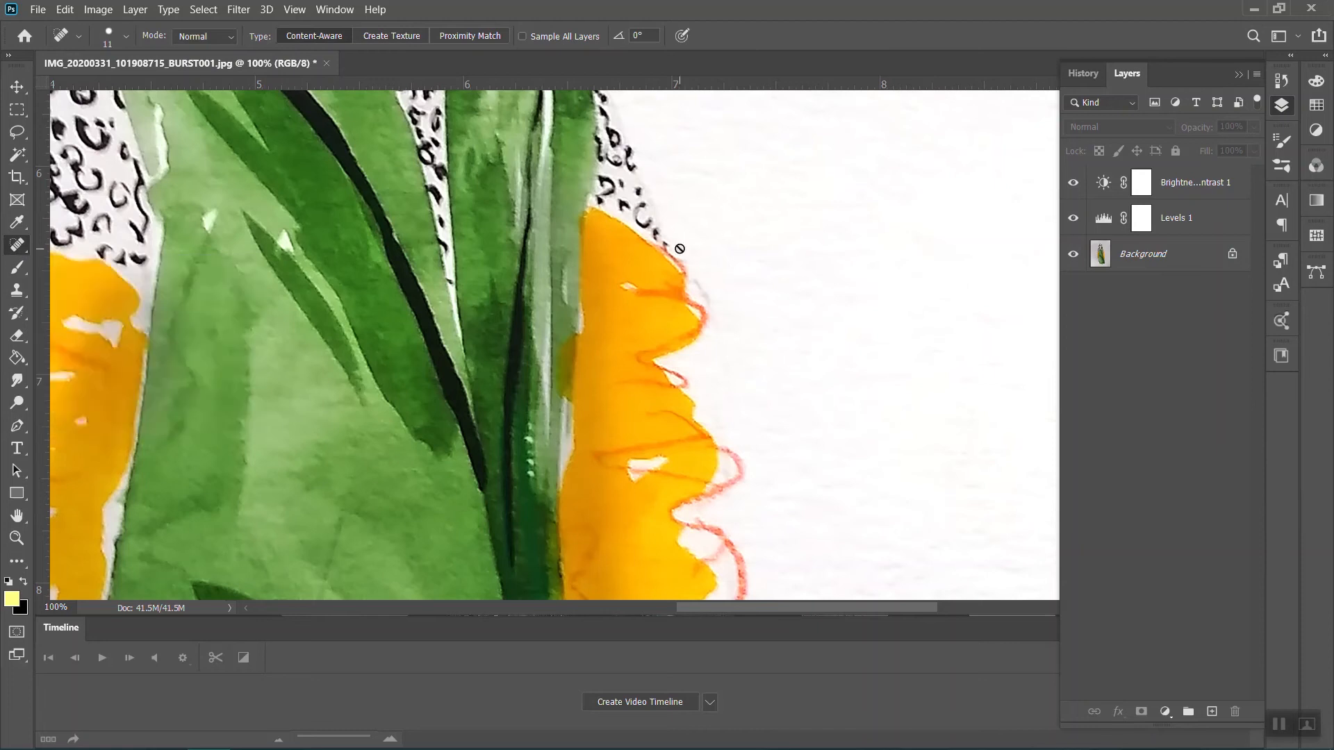
pyautogui.click(1136, 264)
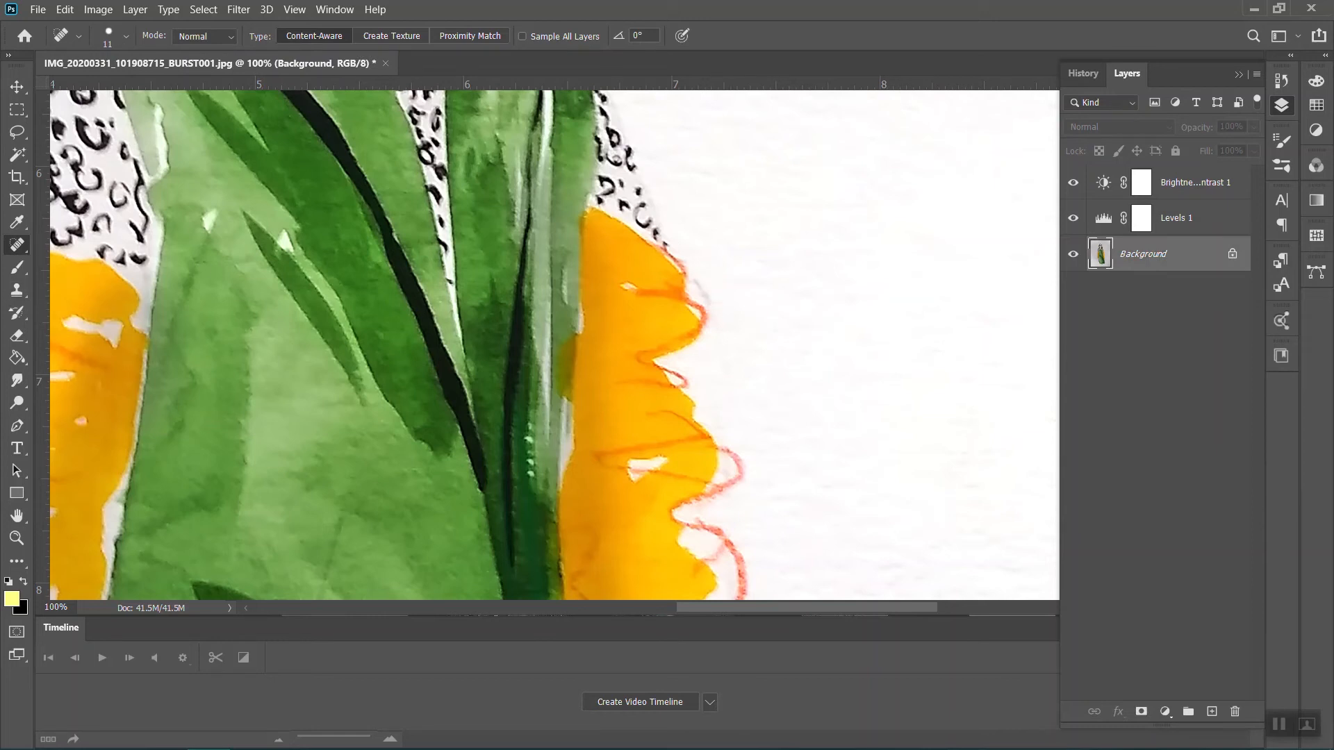
pyautogui.click(125, 37)
pyautogui.moveTo(39, 86); pyautogui.dragTo(44, 85)
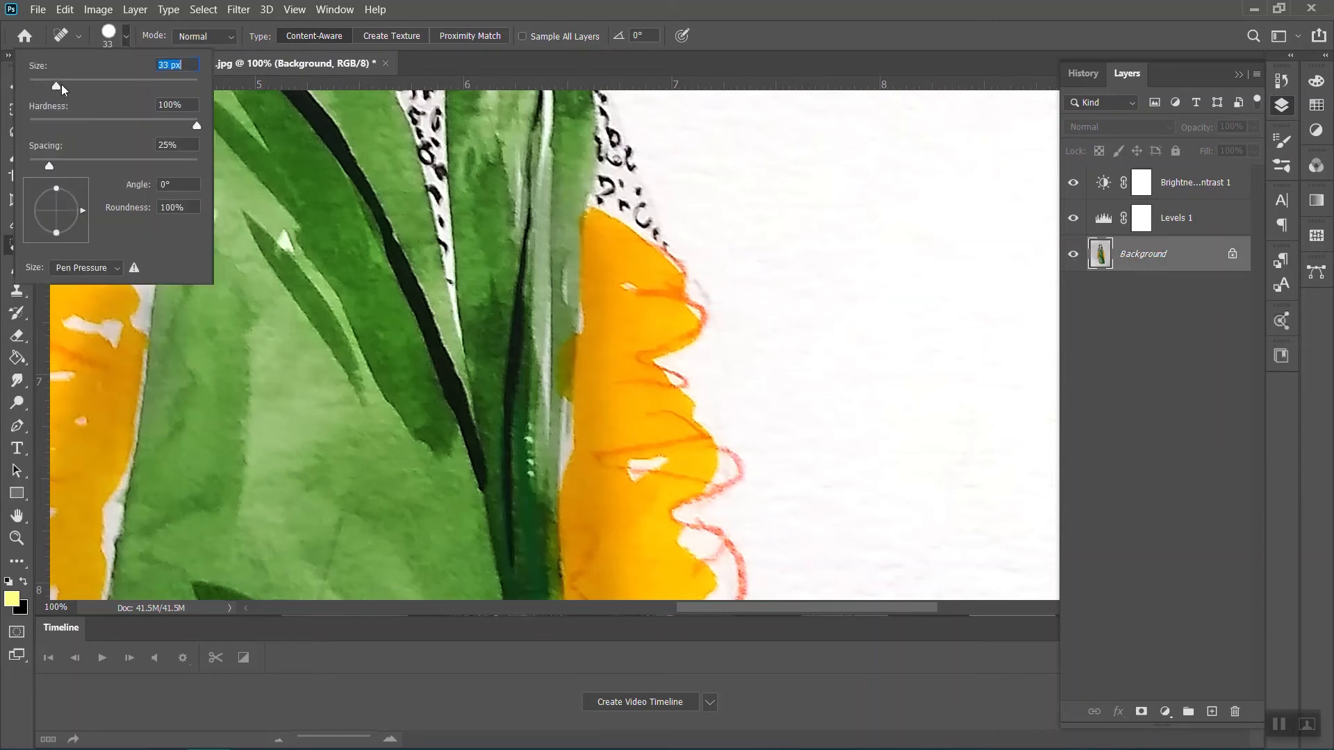
pyautogui.click(708, 288)
pyautogui.moveTo(708, 288); pyautogui.dragTo(718, 299)
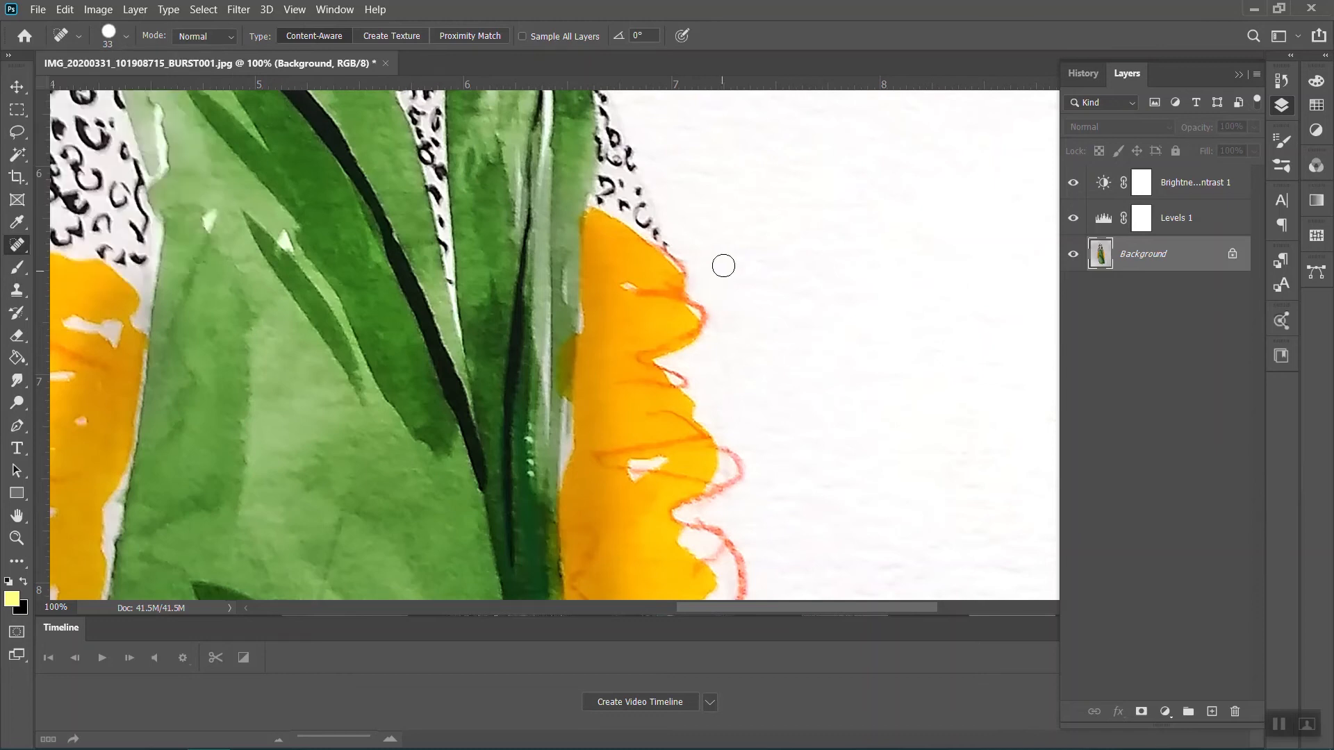
# Heal the faint smudge on the paper along the outer edge of the figure's long hair
pyautogui.scroll(15, 753, 362)
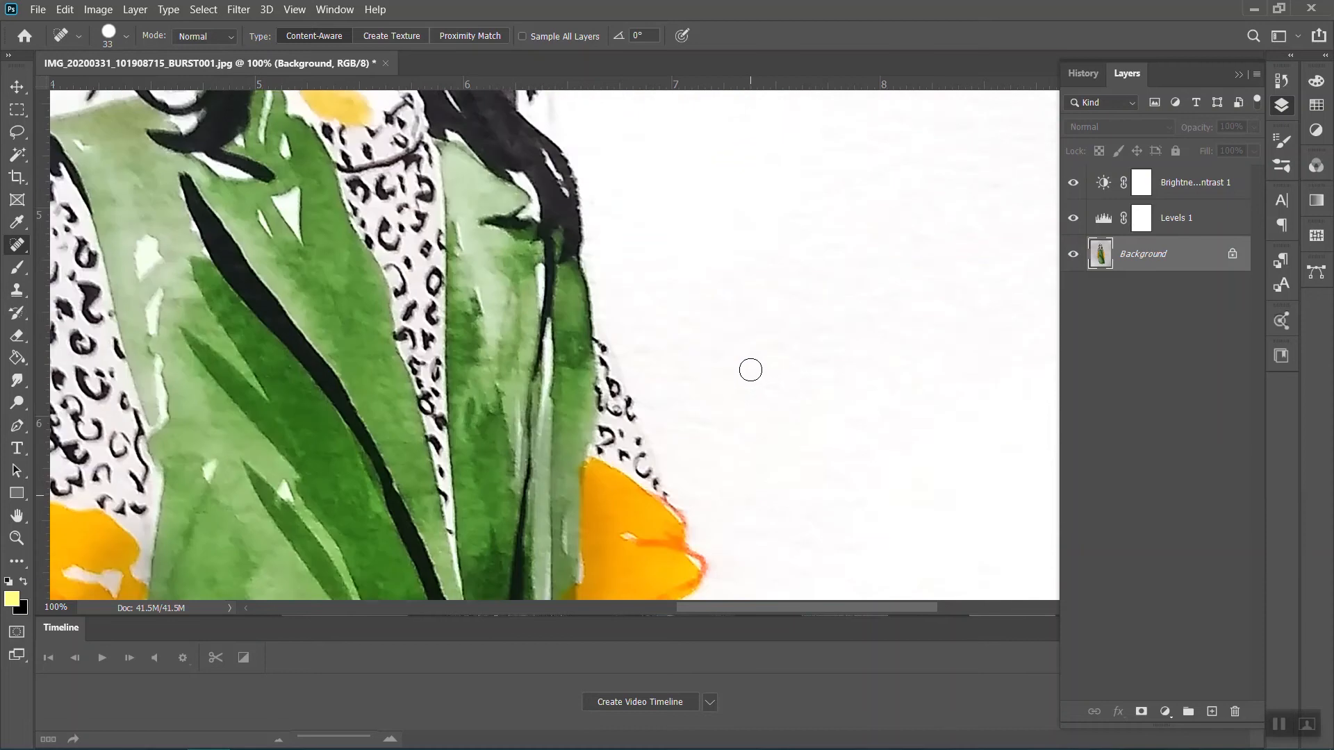
pyautogui.moveTo(556, 485)
pyautogui.mouseDown()
pyautogui.moveTo(560, 467)
pyautogui.moveTo(546, 496)
pyautogui.moveTo(561, 476)
pyautogui.moveTo(558, 514)
pyautogui.moveTo(575, 506)
pyautogui.moveTo(580, 462)
pyautogui.mouseUp()
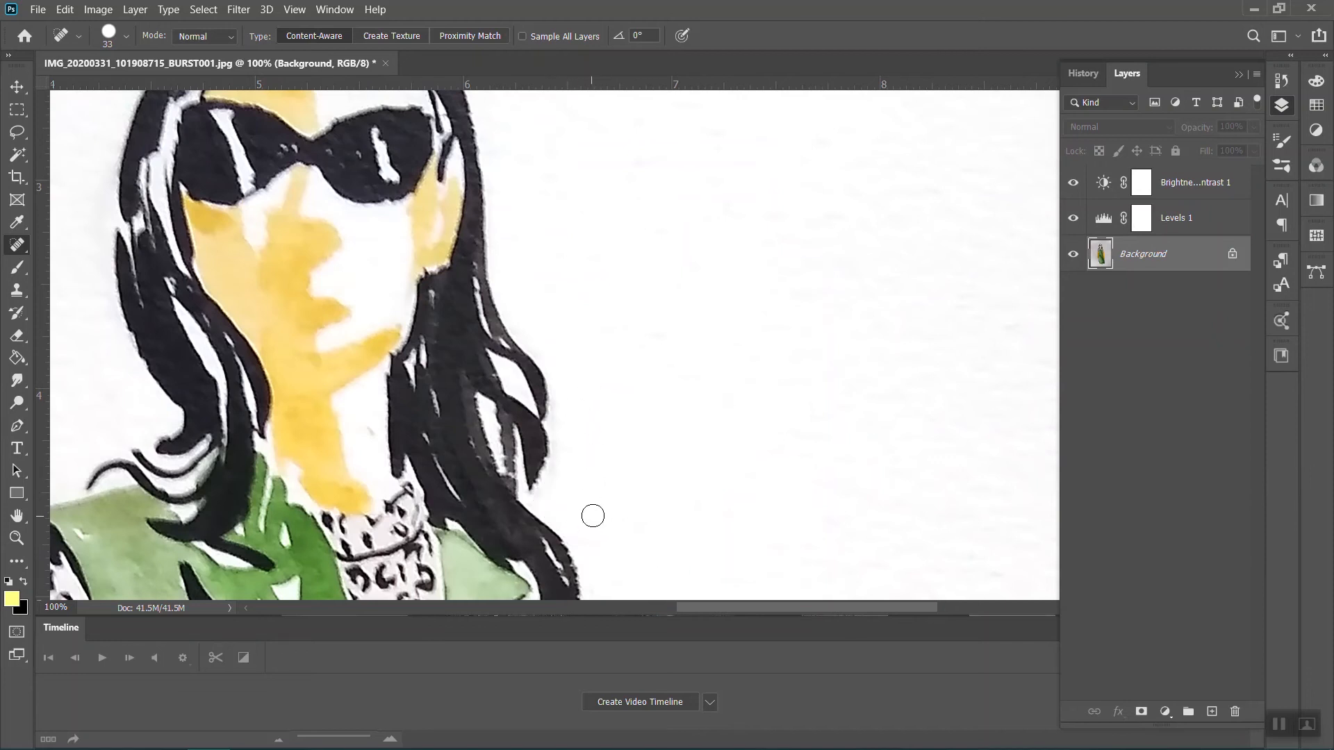
pyautogui.scroll(5, 618, 509)
pyautogui.hscroll(-3, 637, 512)
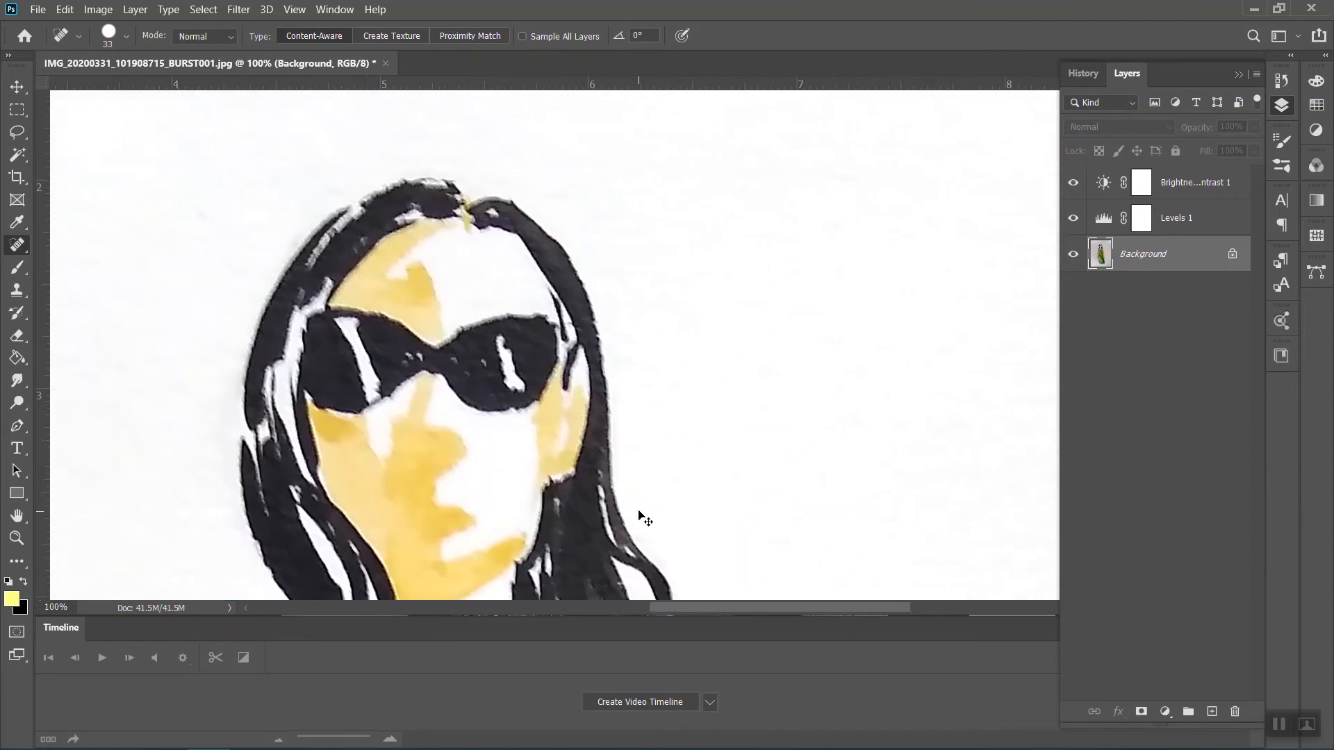
# Heal the small stray marks on the paper just below the dark green part of the coat's hem
pyautogui.scroll(-10, 641, 516)
pyautogui.scroll(-15, 637, 513)
pyautogui.scroll(-15, 638, 515)
pyautogui.scroll(-10, 638, 519)
pyautogui.scroll(2, 639, 521)
pyautogui.moveTo(899, 477); pyautogui.dragTo(875, 473)
pyautogui.click(802, 489)
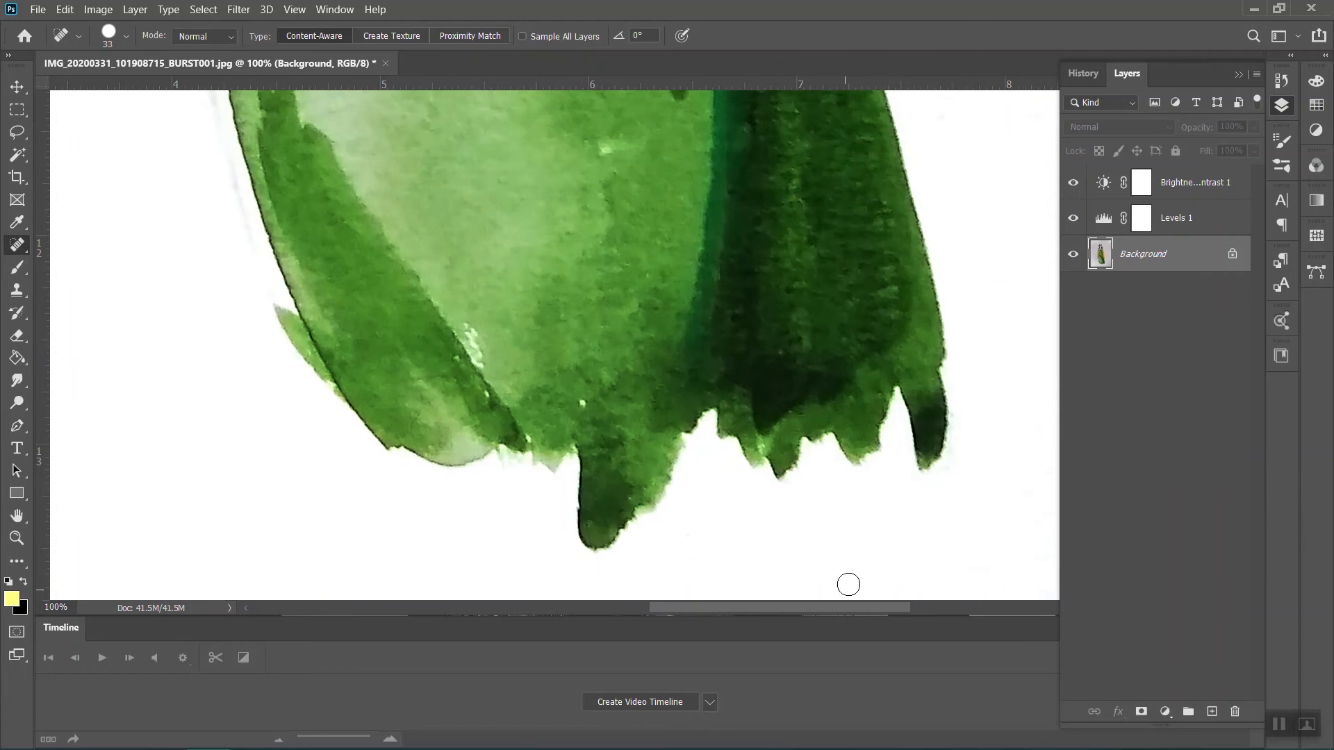
# Examine the retouched figure and the surrounding paper from head to hem, with the Move tool active
pyautogui.hotkey('ctrl', '-')
pyautogui.hotkey('ctrl', '-')
pyautogui.hotkey('ctrl', '-')
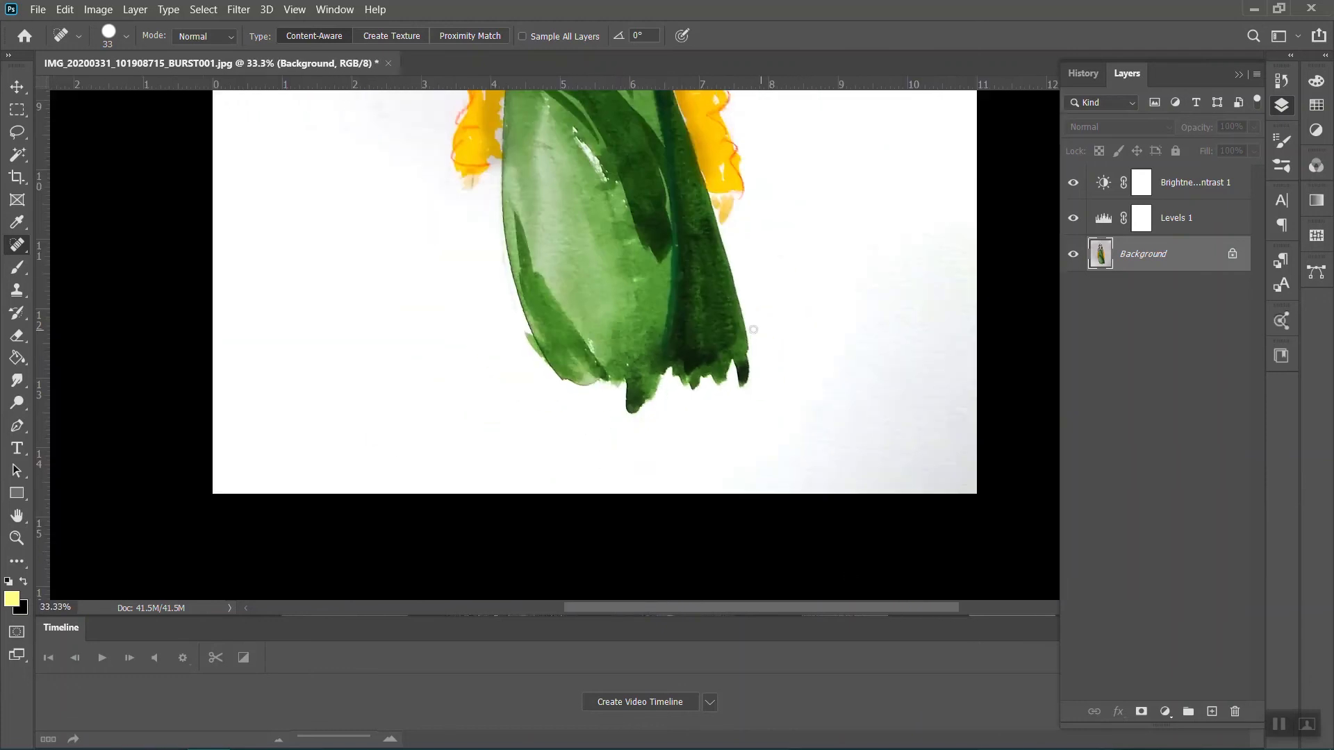
pyautogui.scroll(10, 798, 378)
pyautogui.hotkey('ctrl', '-')
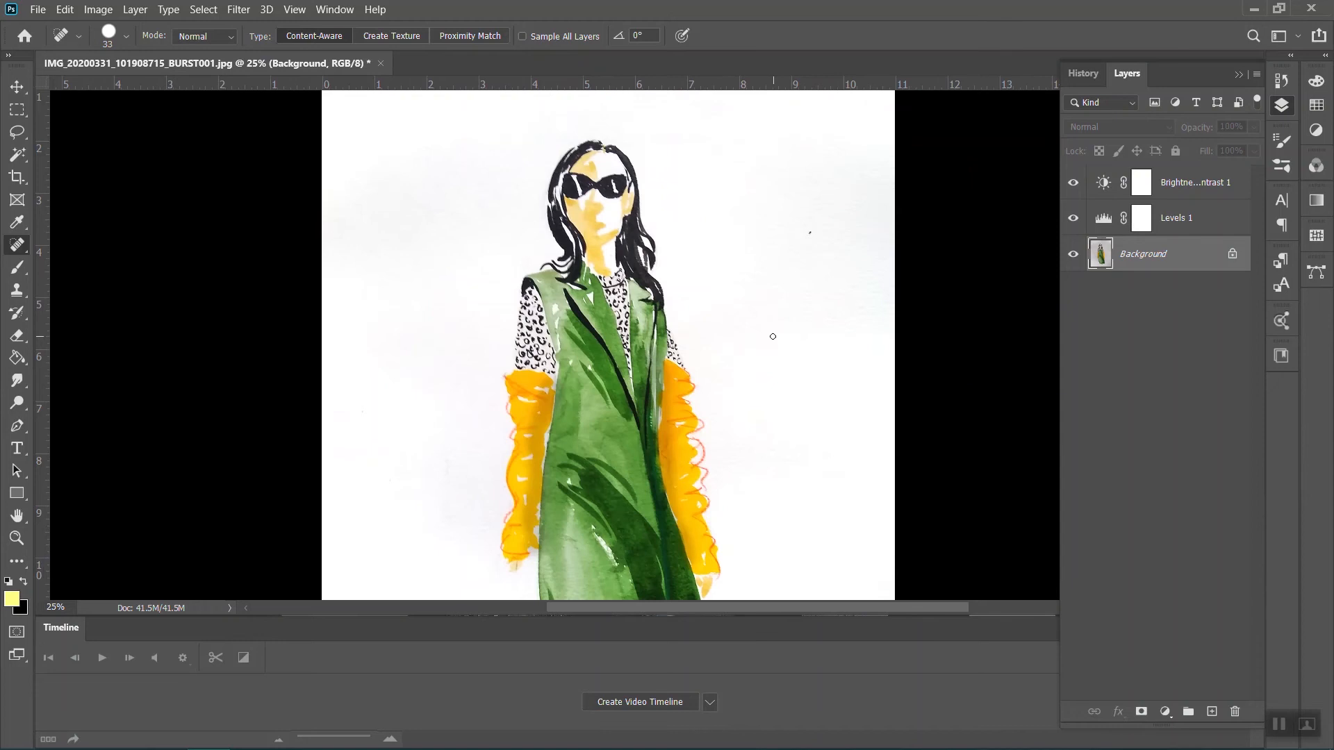
pyautogui.scroll(-3, 692, 321)
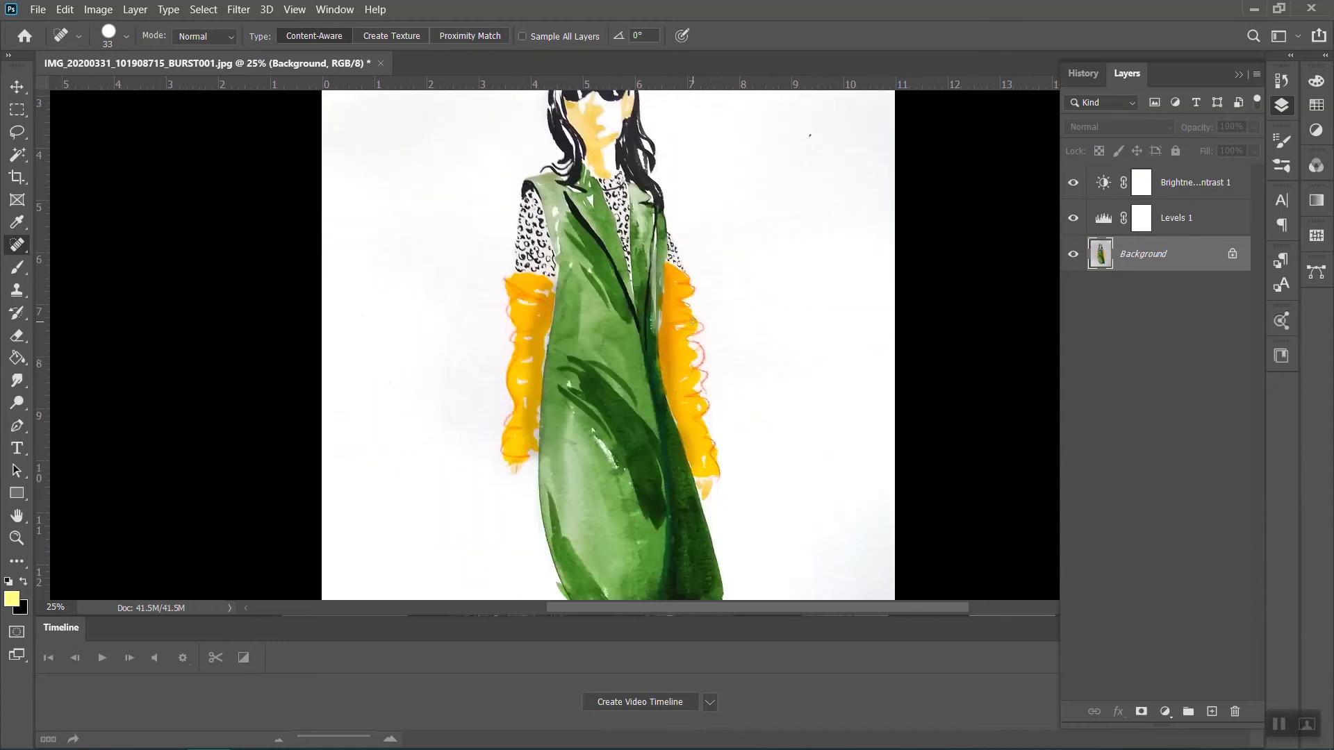
pyautogui.hotkey('ctrl', '-')
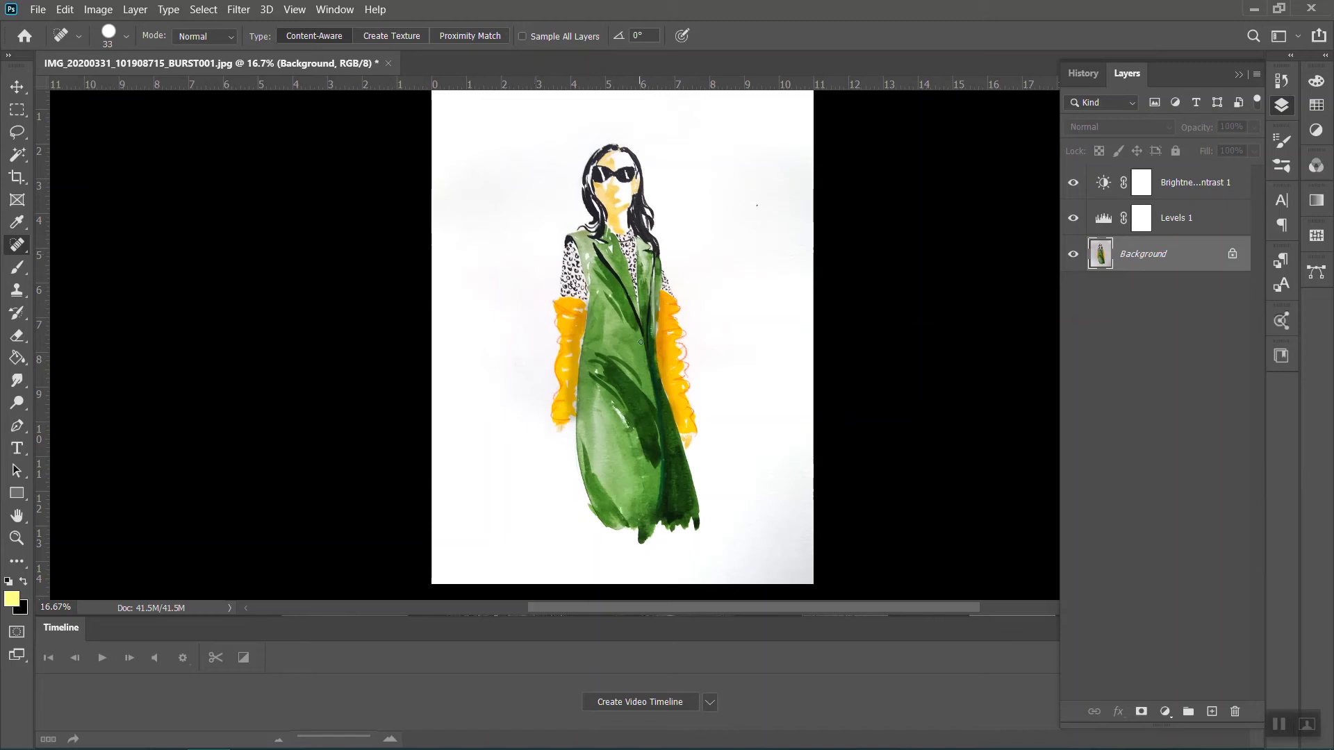
pyautogui.press('v')
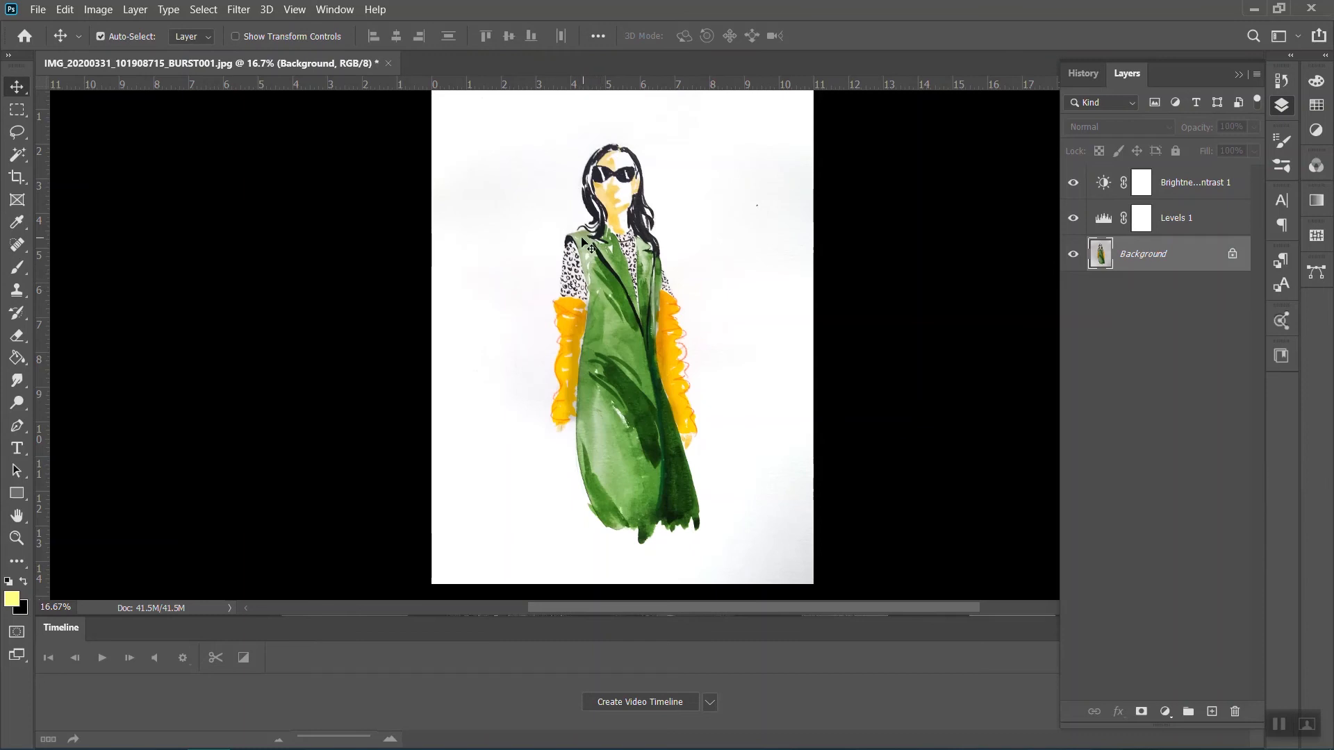
pyautogui.press('ctrl')
pyautogui.hotkey('ctrl', '+')
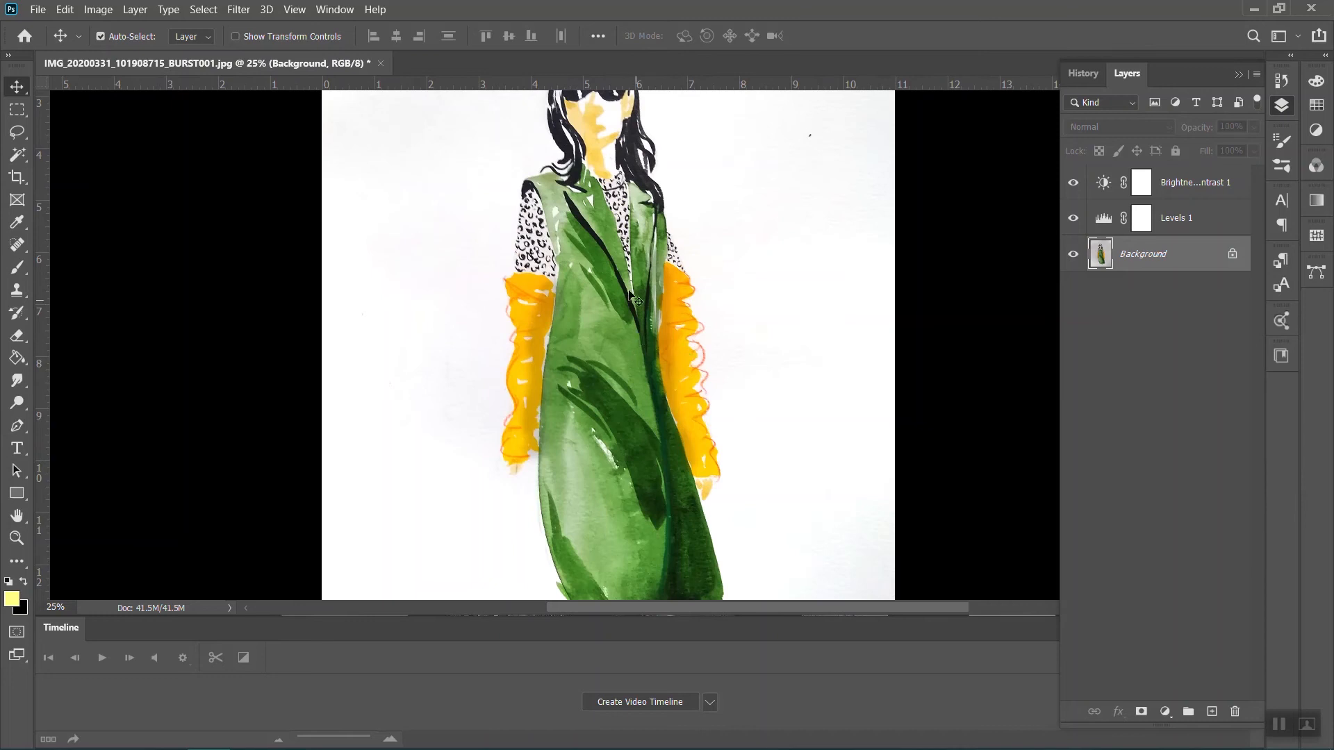
pyautogui.scroll(-3, 582, 514)
pyautogui.scroll(3, 730, 416)
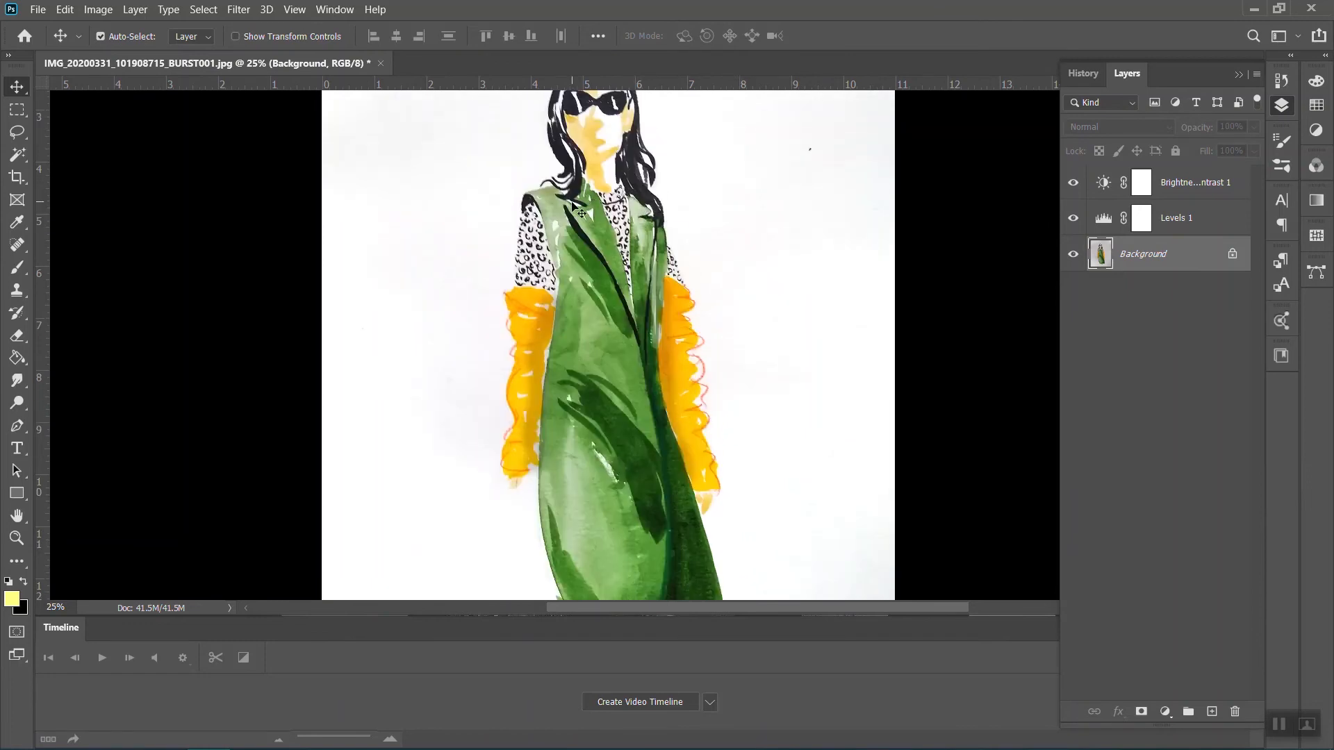
pyautogui.scroll(-3, 623, 324)
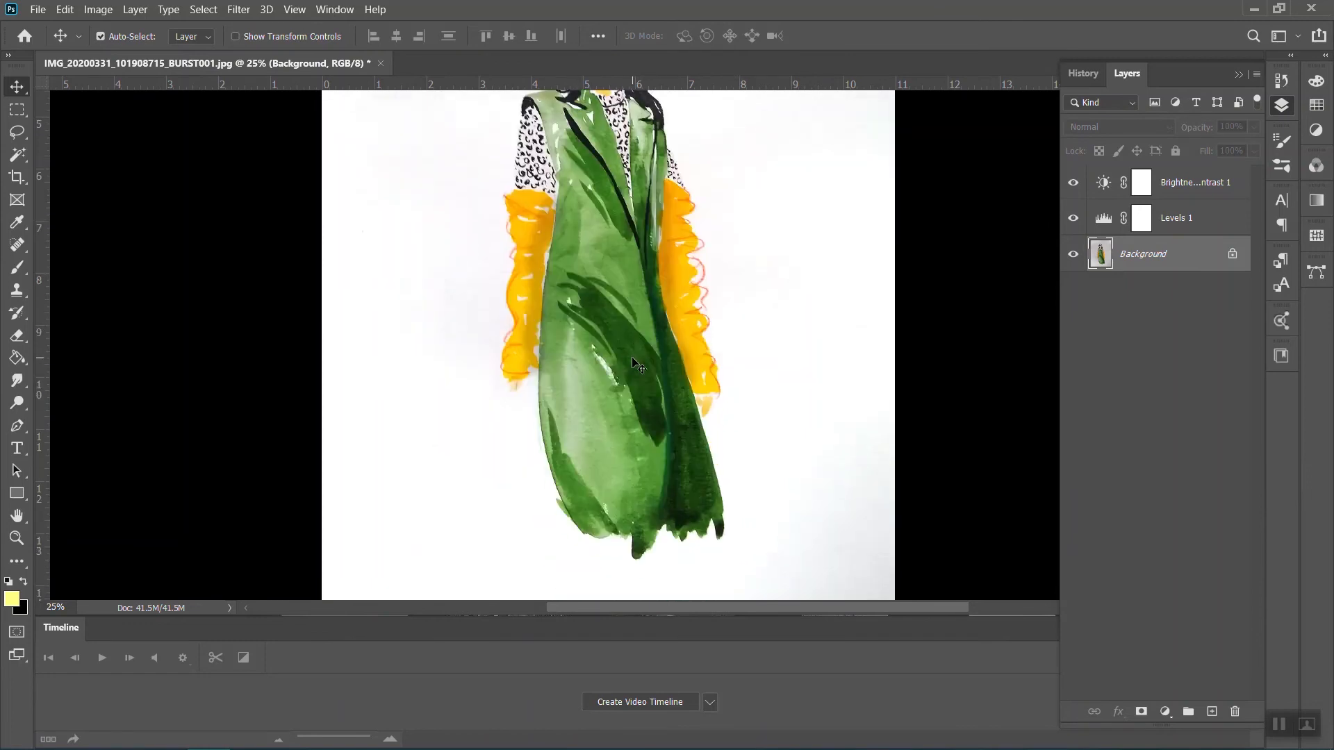
pyautogui.scroll(2, 662, 432)
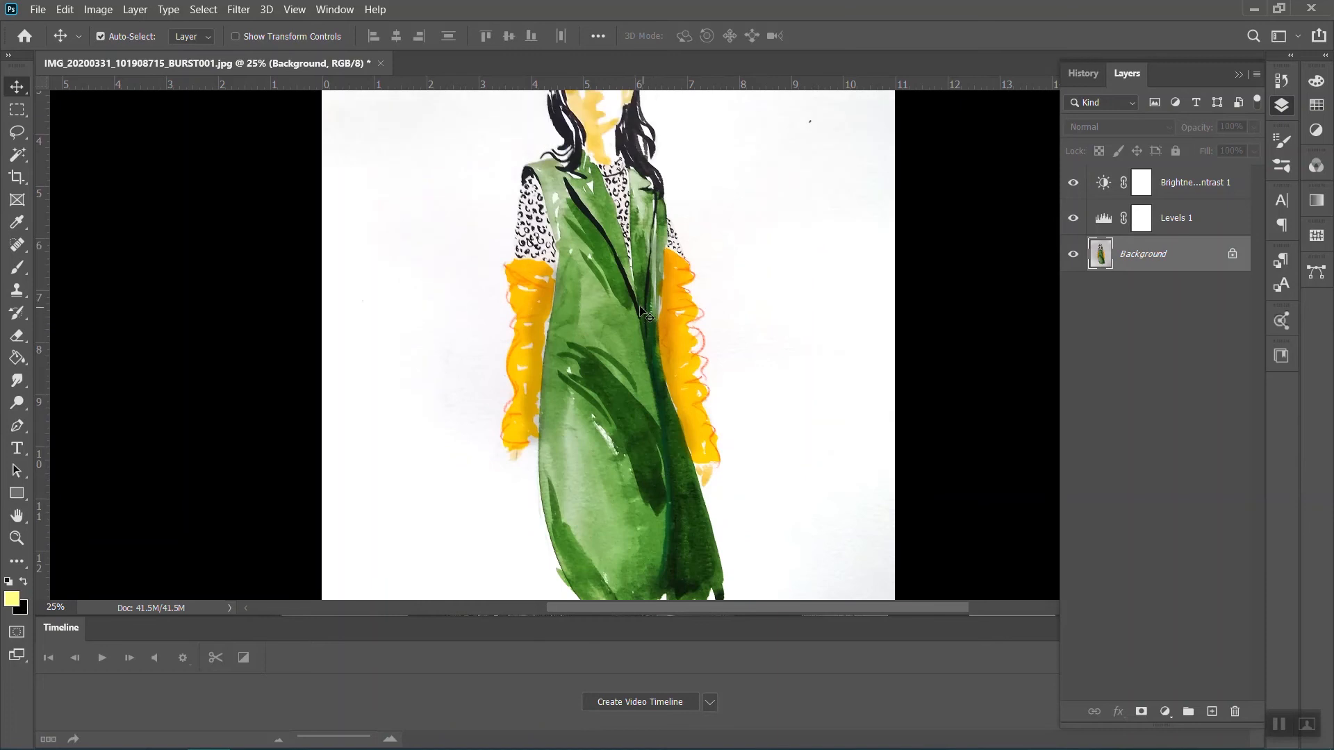
pyautogui.scroll(1, 638, 313)
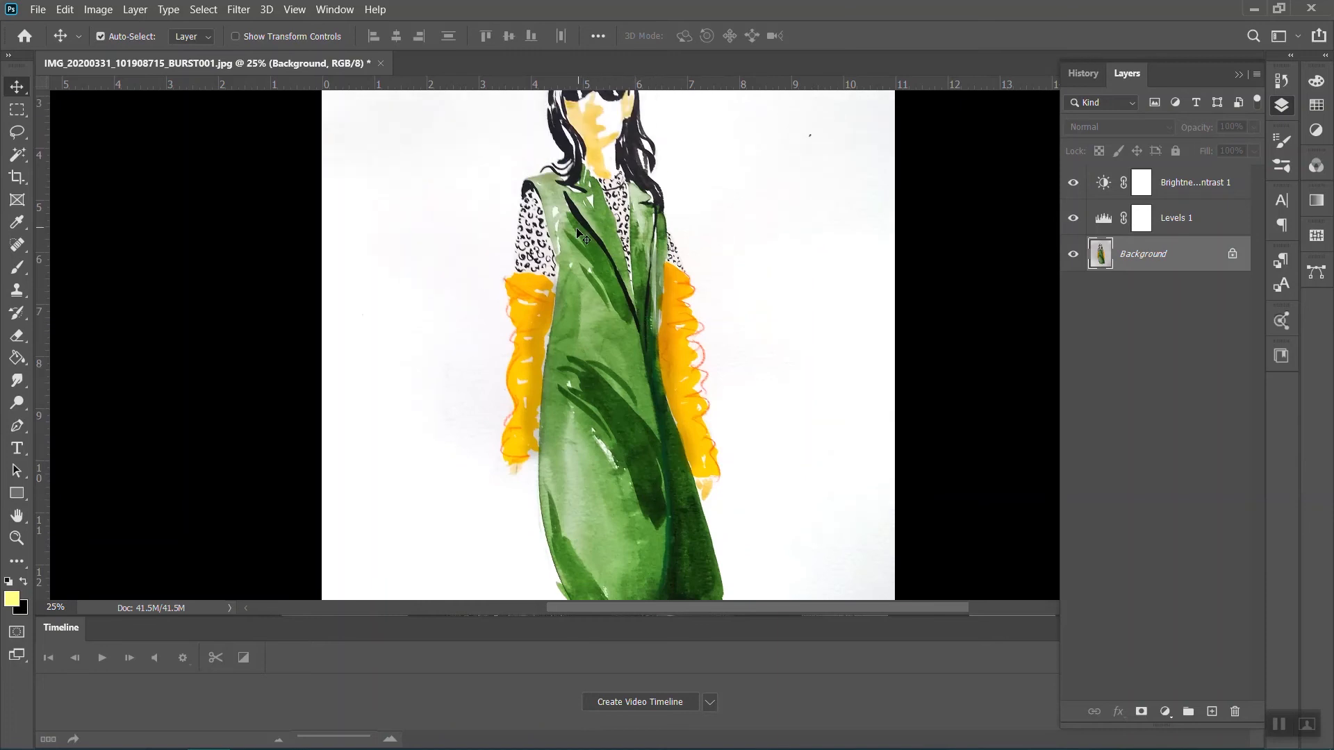
# Select the coat's left lapel with the Polygonal Lasso, following the hair, the black lapel line and the edge of the leopard-print shirt
pyautogui.scroll(3, 603, 264)
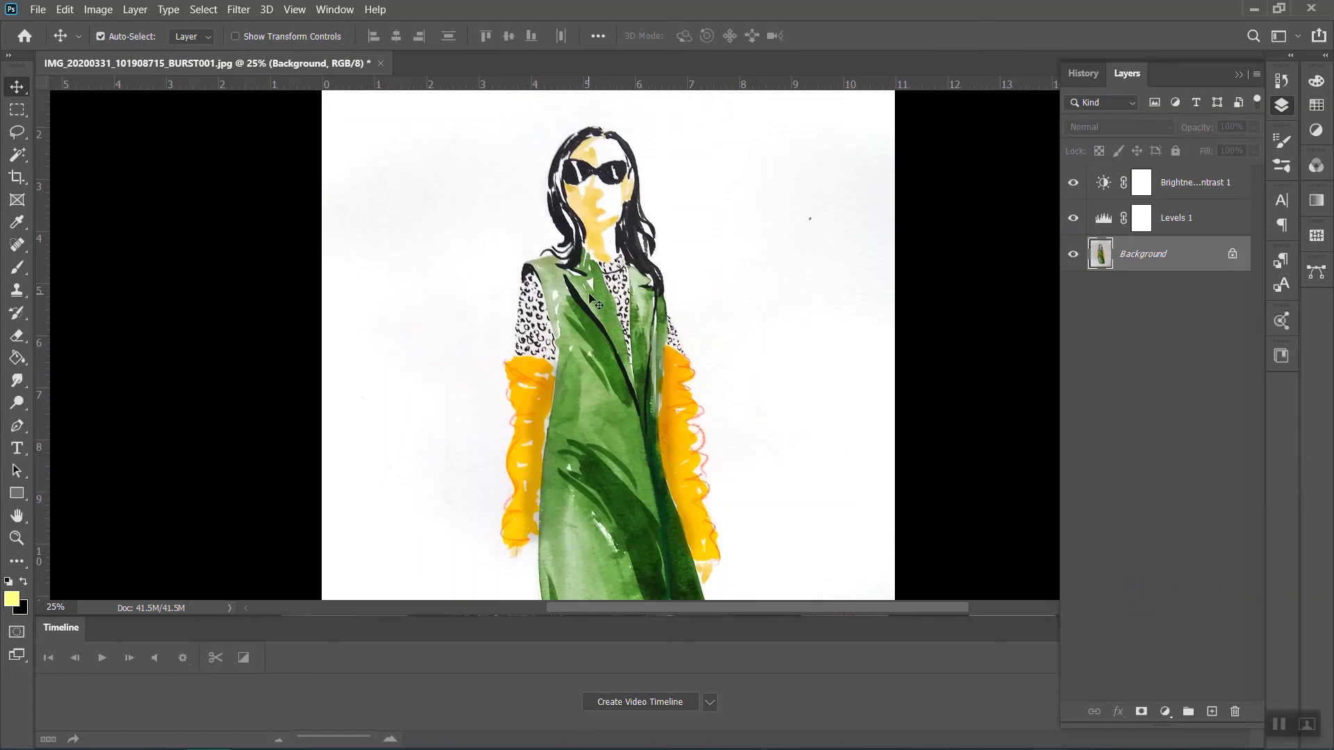
pyautogui.click(18, 134)
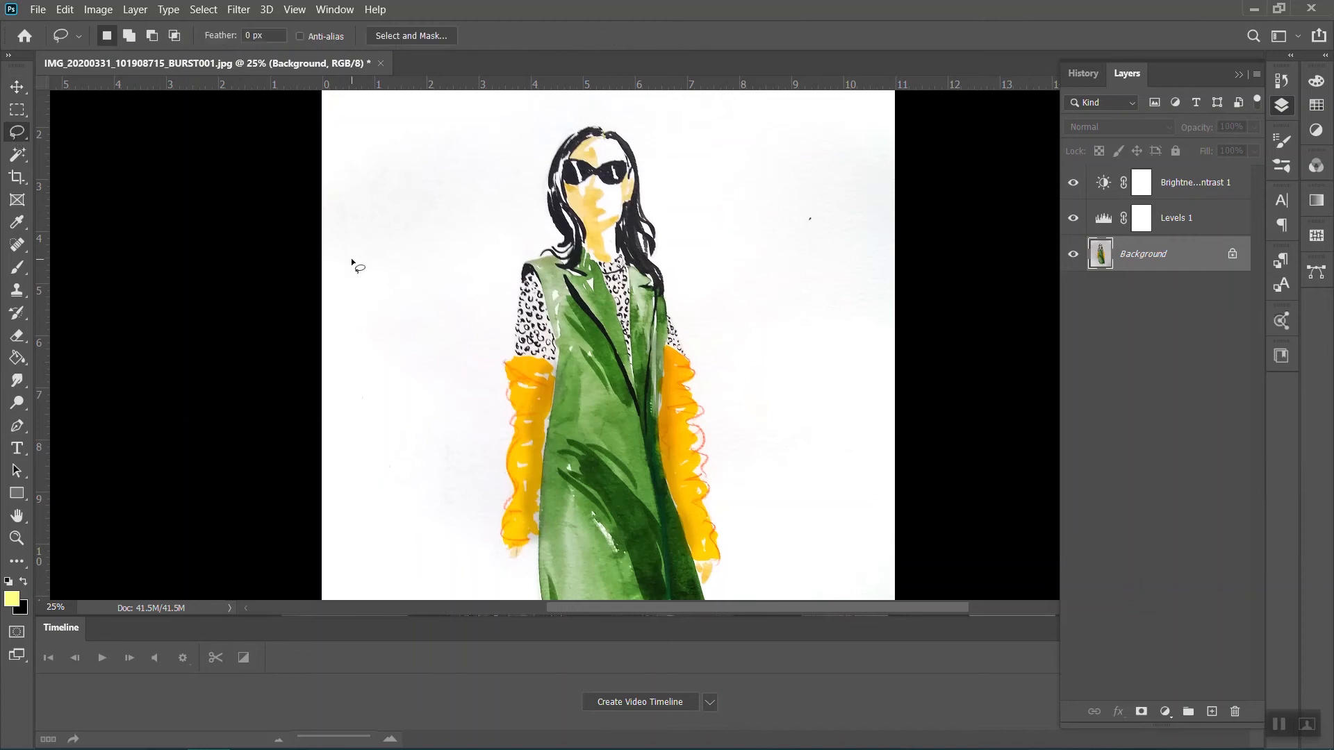
pyautogui.hotkey('ctrl', '+')
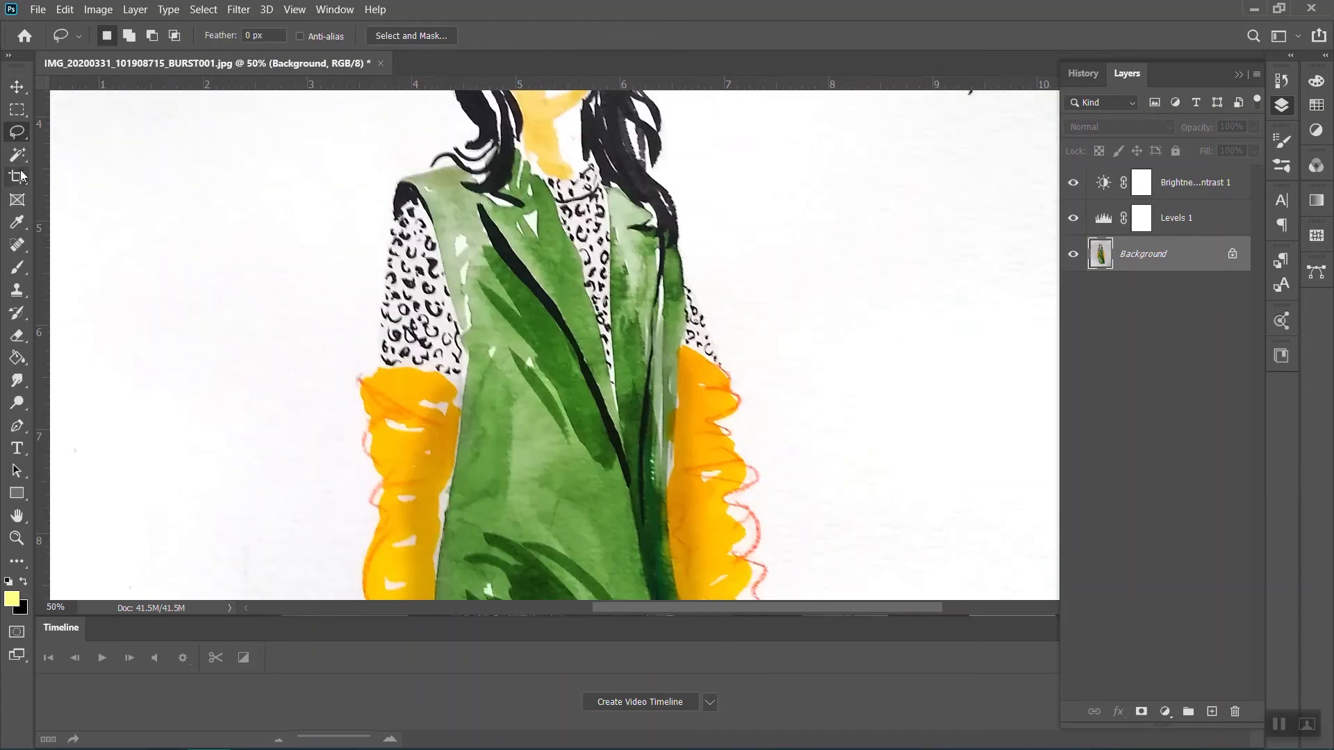
pyautogui.click(17, 132)
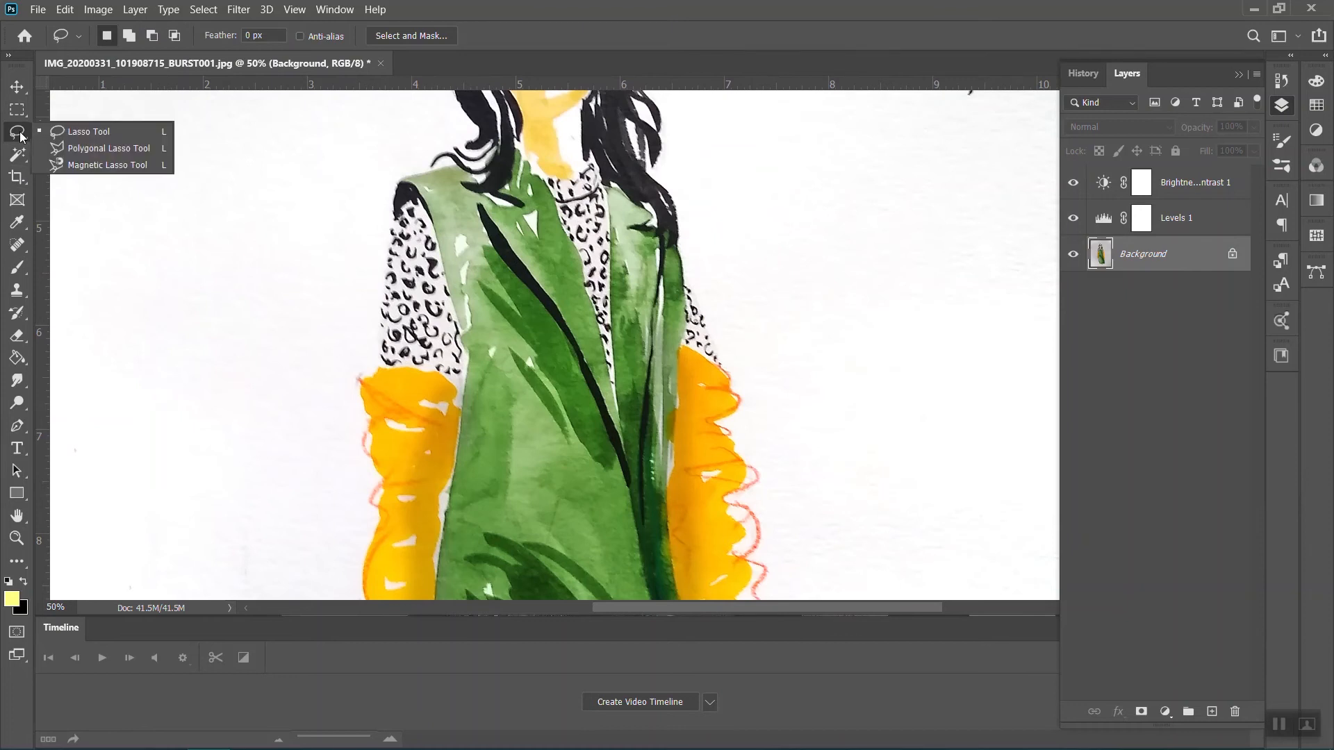
pyautogui.click(84, 148)
pyautogui.scroll(1, 521, 167)
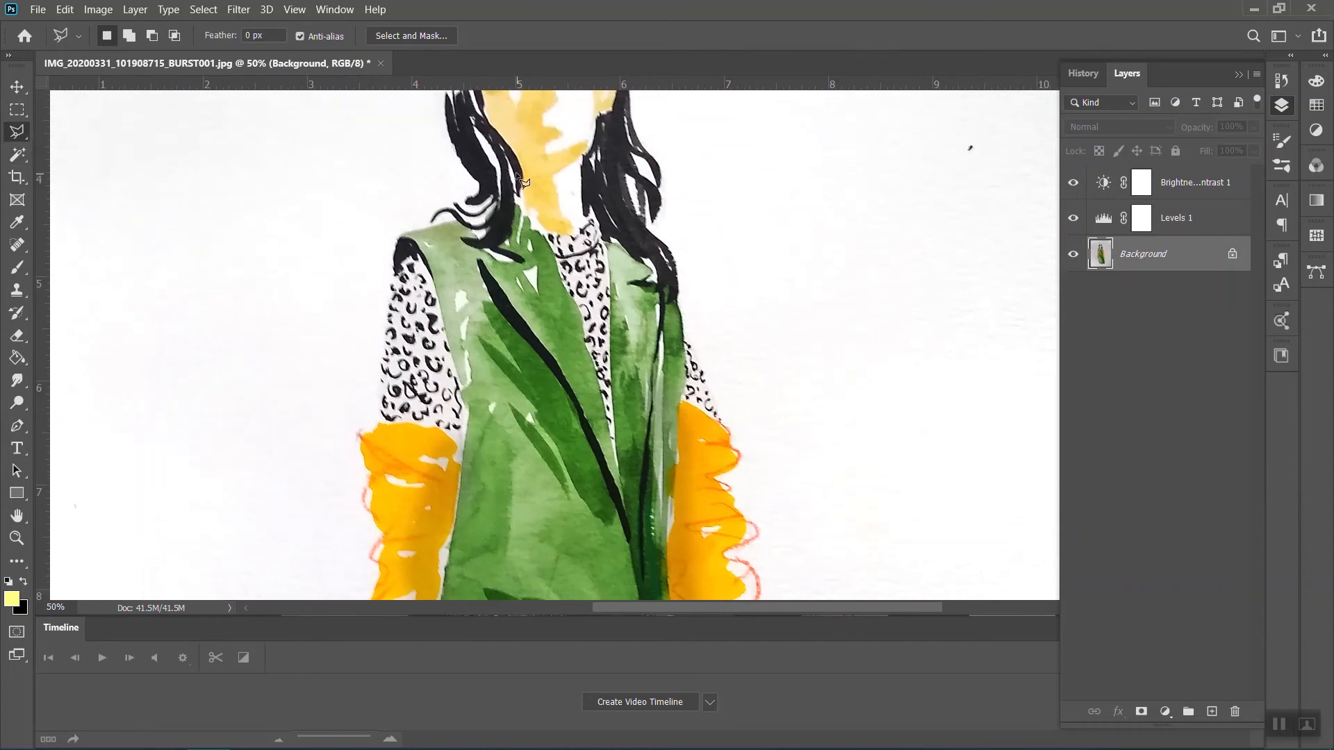
pyautogui.click(15, 136)
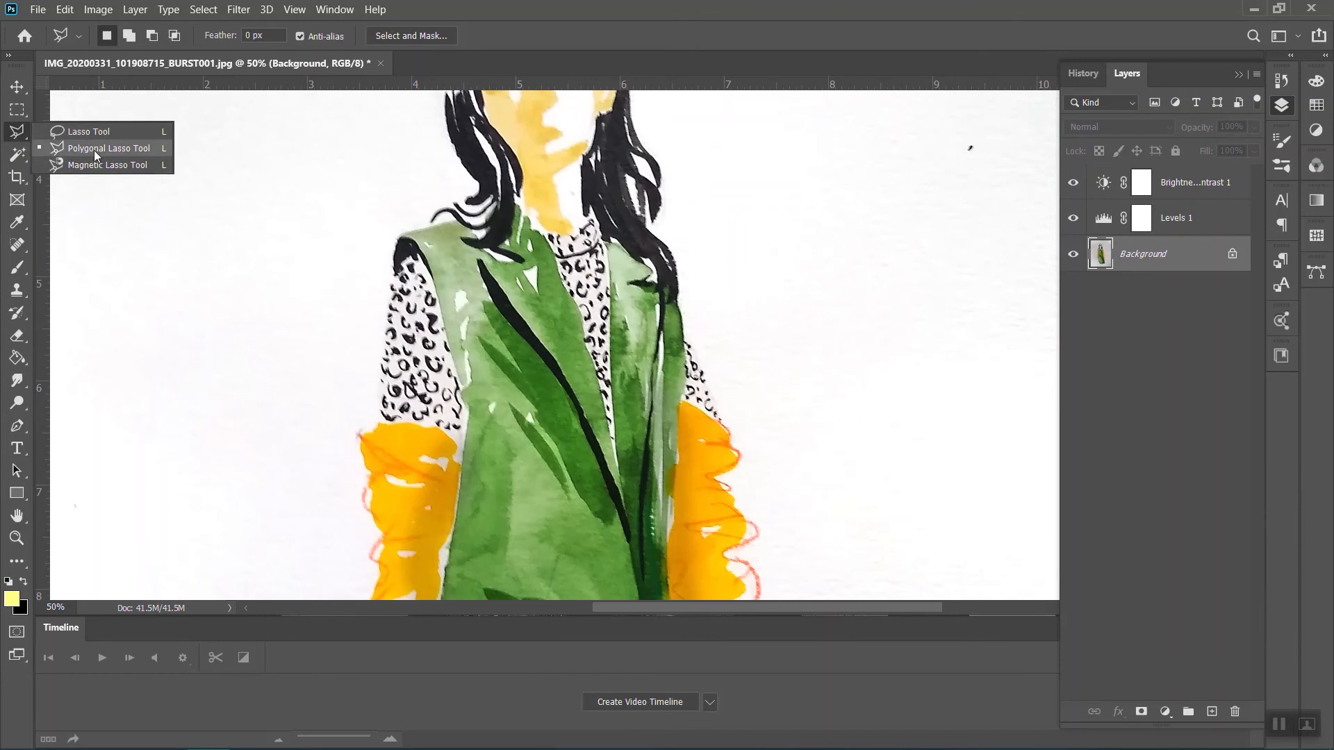
pyautogui.click(69, 149)
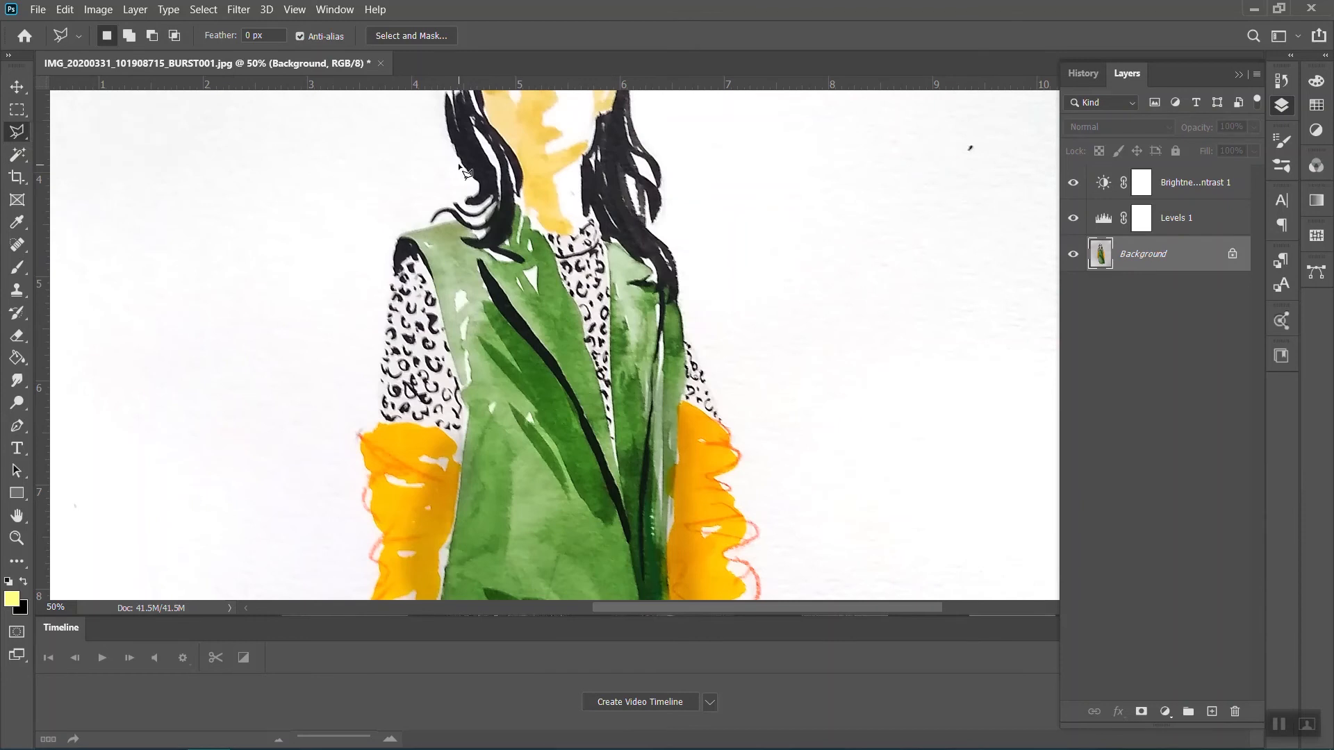
pyautogui.click(511, 193)
pyautogui.click(505, 226)
pyautogui.click(487, 245)
pyautogui.click(479, 259)
pyautogui.click(557, 375)
pyautogui.click(612, 485)
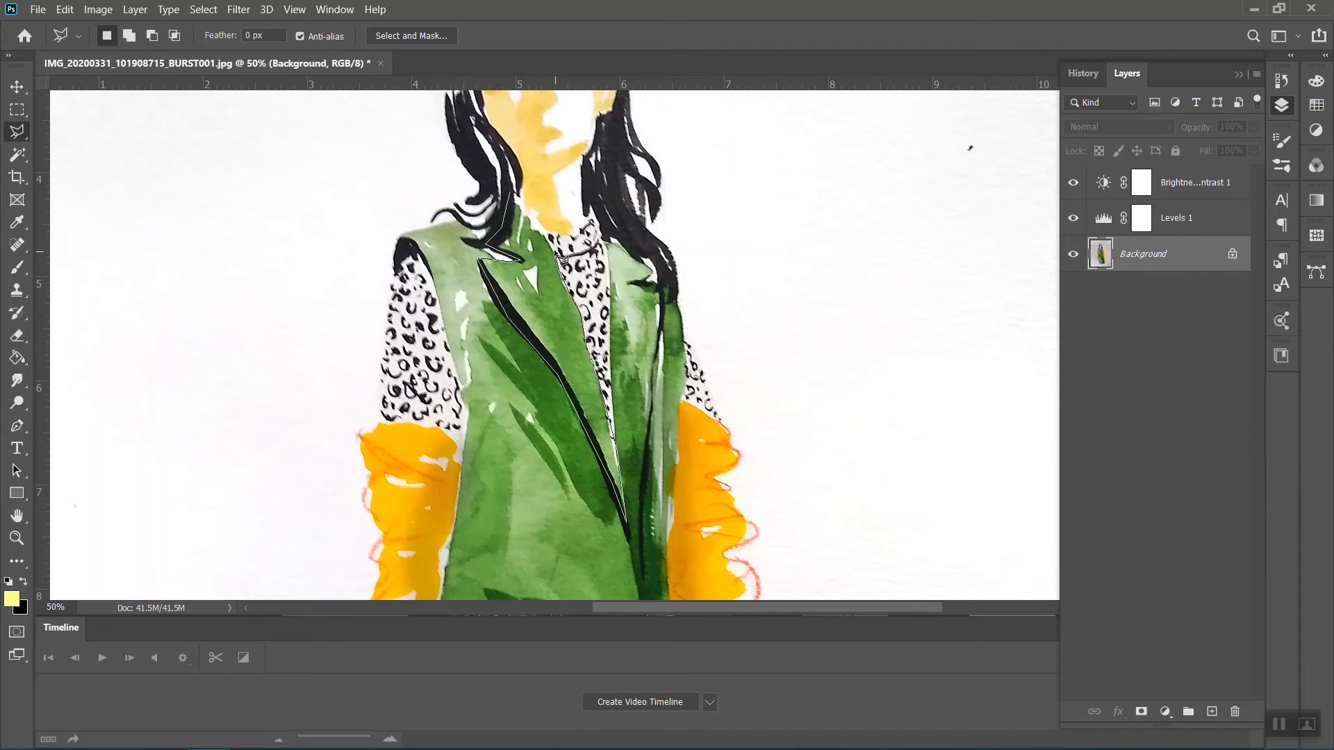
pyautogui.click(514, 197)
# Save the lapel selection as a new channel named "Left Lapel" and deselect it
pyautogui.click(204, 9)
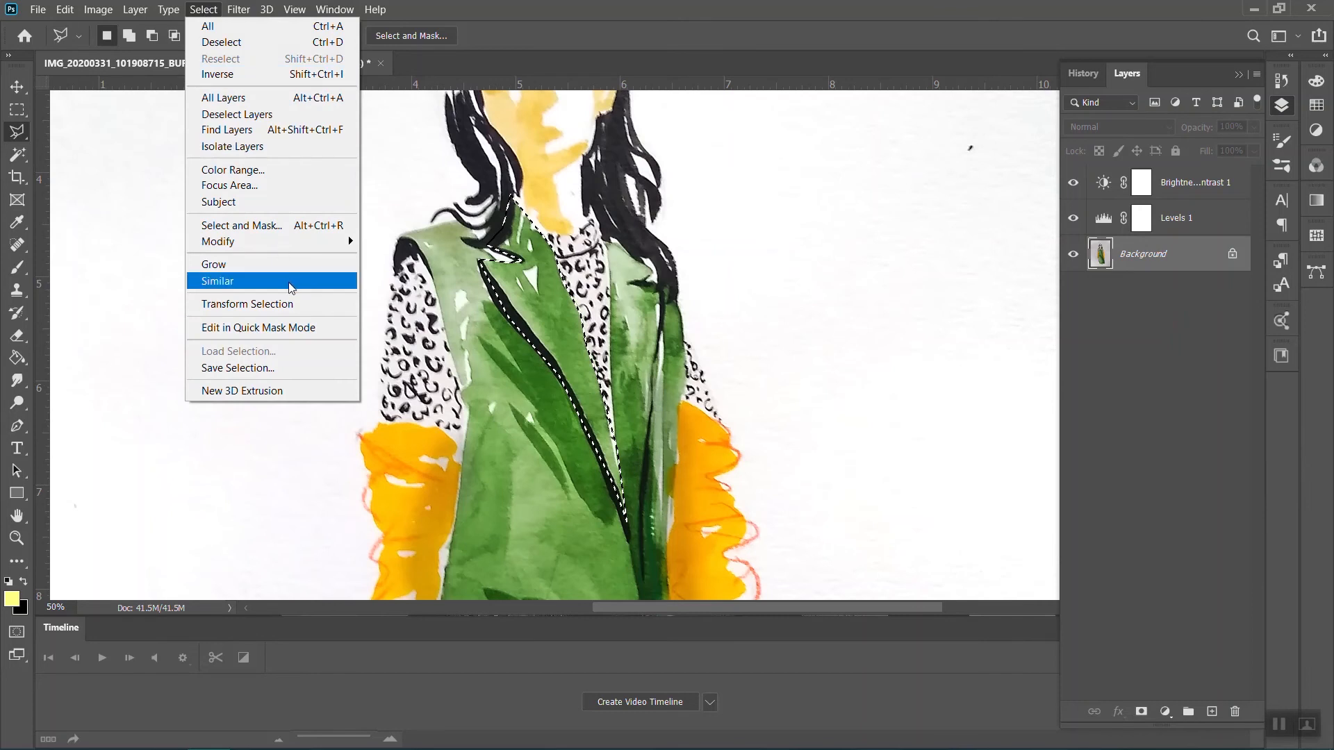
pyautogui.click(268, 368)
pyautogui.write('Left Lapel')
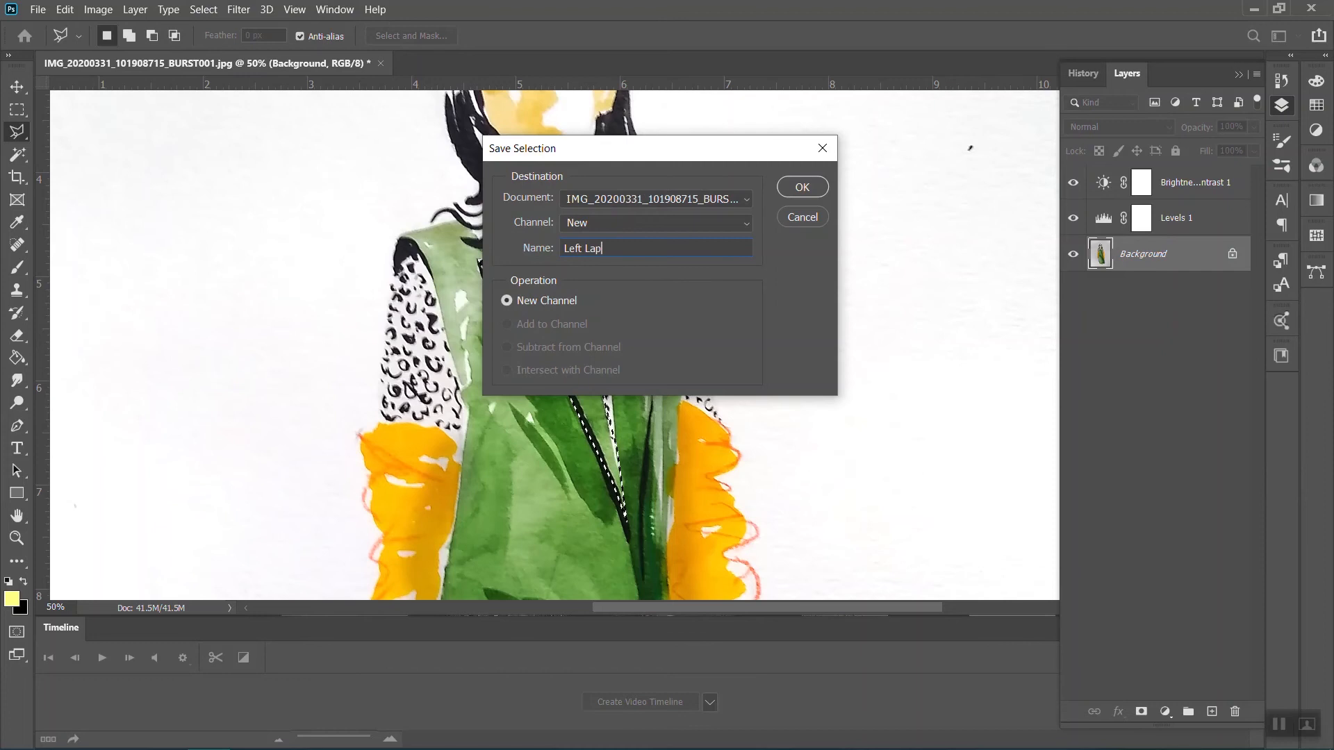
pyautogui.click(801, 188)
pyautogui.hotkey('ctrl', 'd')
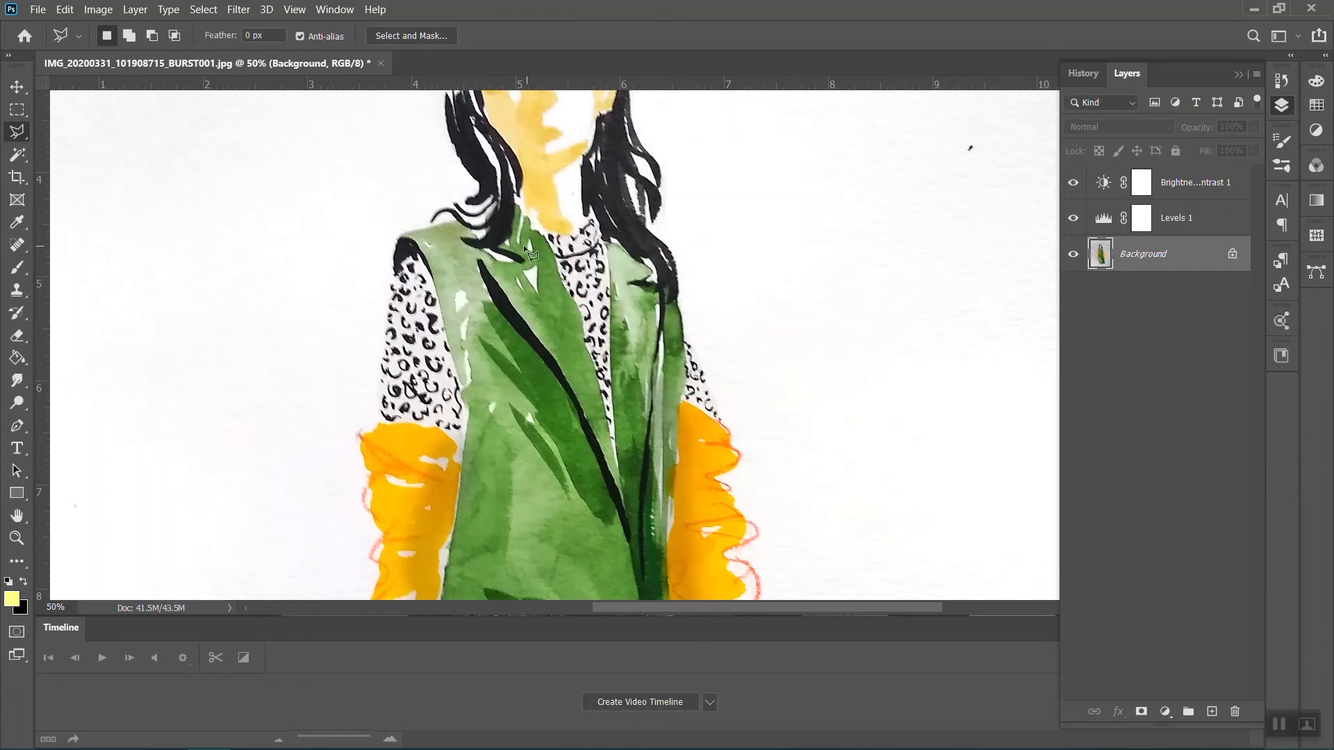
# Begin a Polygonal Lasso outline of the coat body from the left shoulder, past the armhole and down the left side edge
pyautogui.click(488, 208)
pyautogui.click(399, 237)
pyautogui.click(445, 318)
pyautogui.click(462, 454)
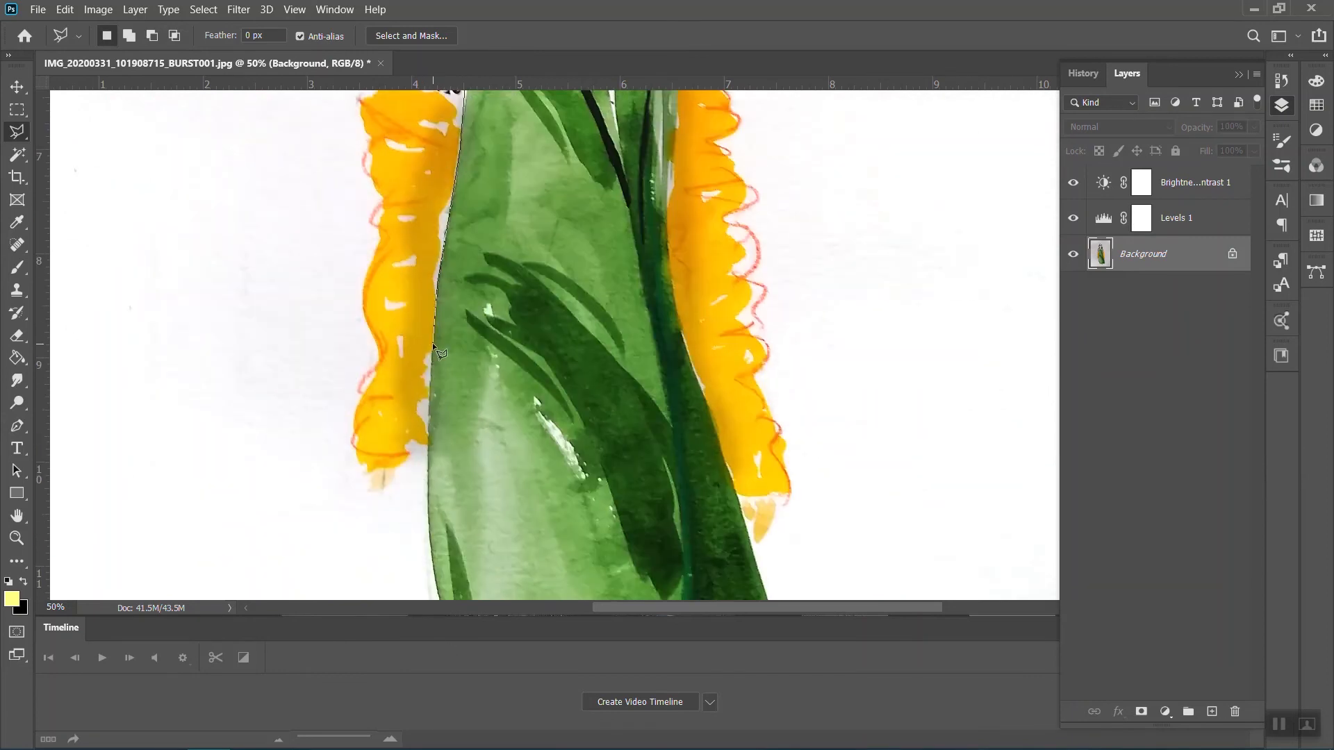
pyautogui.click(427, 460)
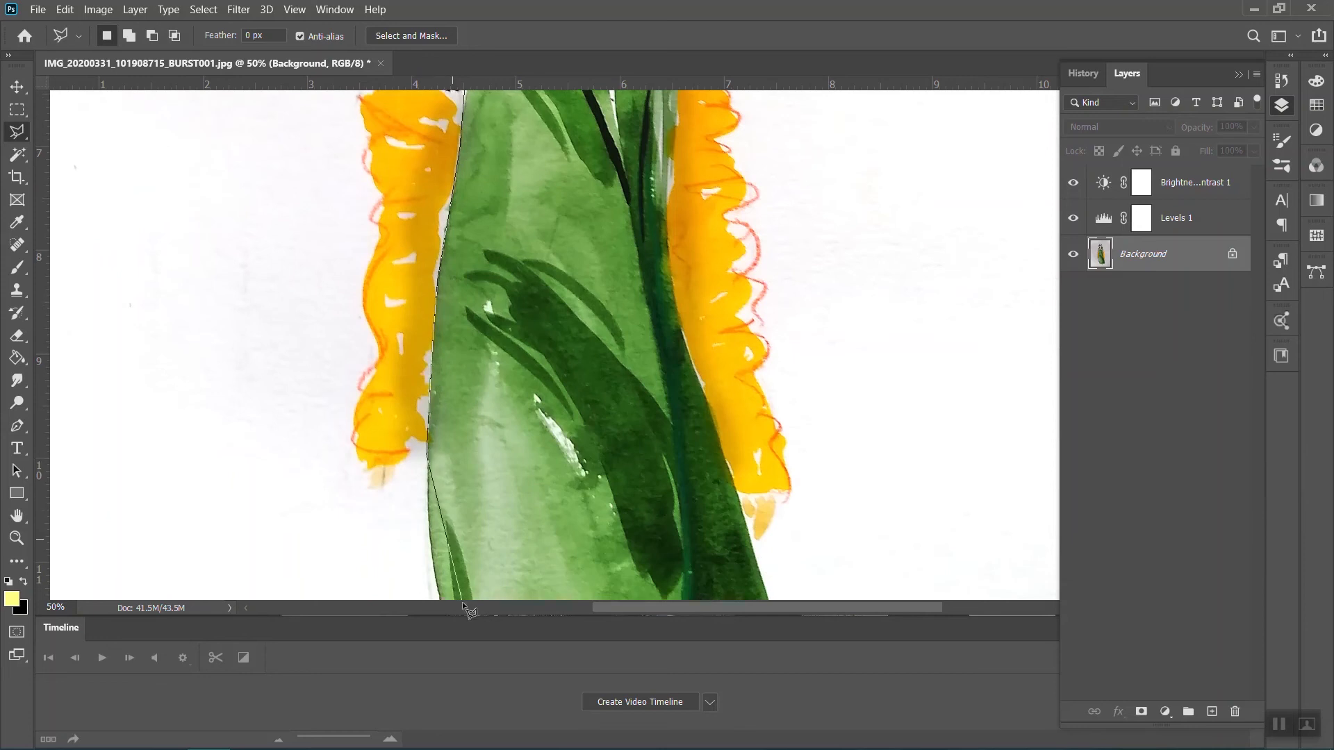
pyautogui.click(428, 383)
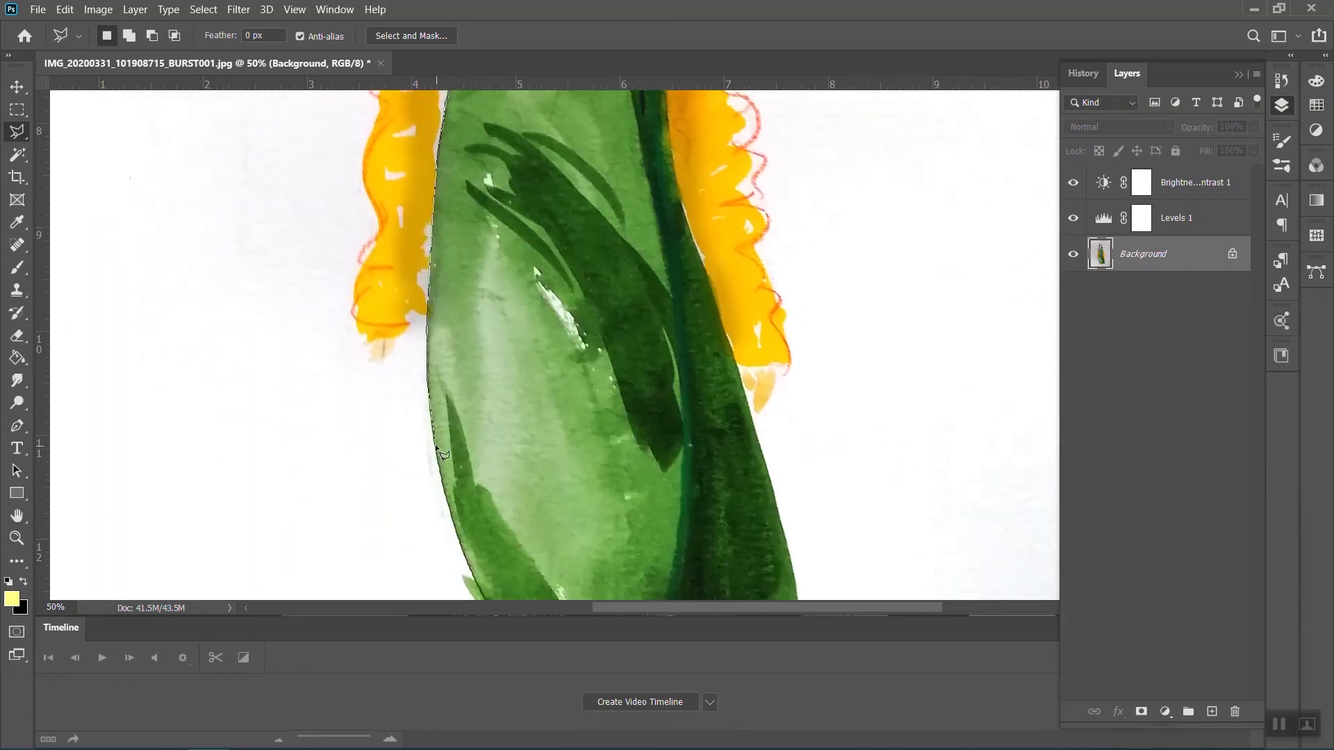
pyautogui.click(445, 494)
pyautogui.click(465, 556)
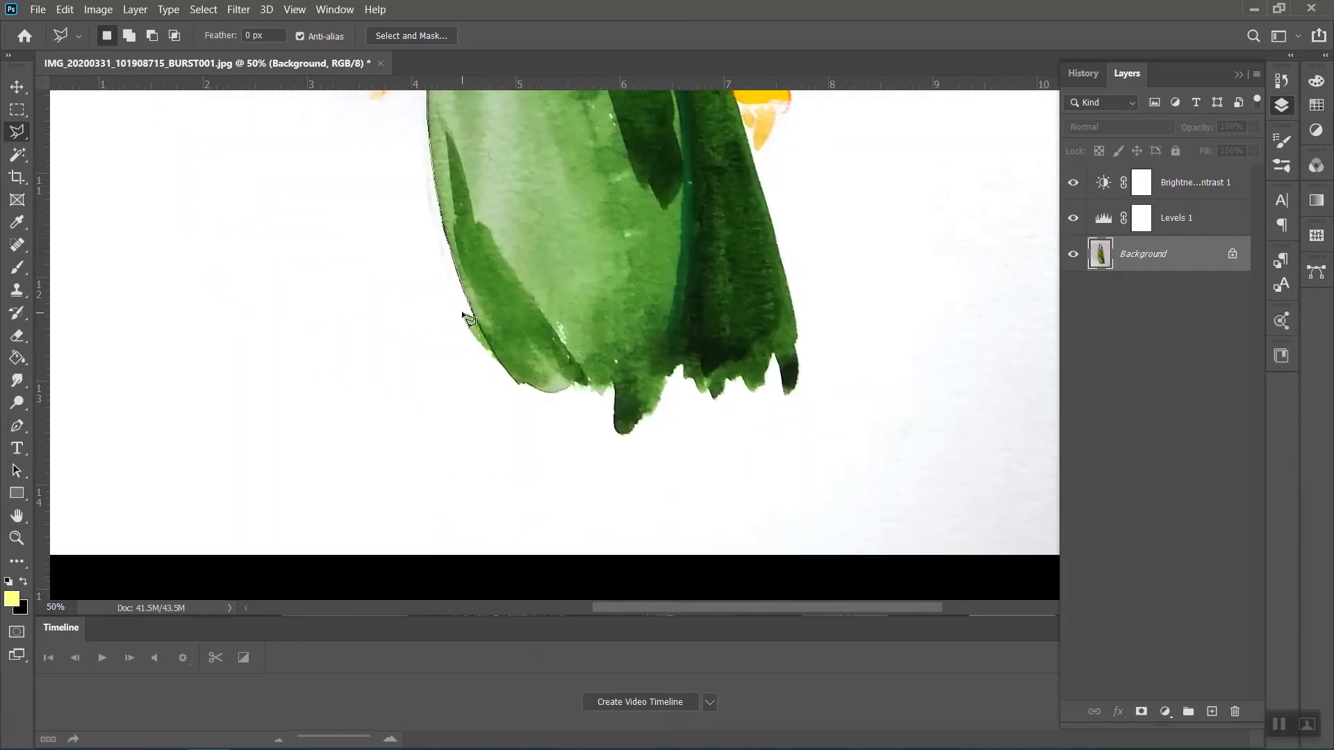
# Continue the coat outline along the ragged brush strokes of the hem to its lower right corner
pyautogui.click(460, 313)
pyautogui.click(519, 384)
pyautogui.click(556, 392)
pyautogui.click(575, 383)
pyautogui.click(591, 386)
pyautogui.click(601, 395)
pyautogui.click(612, 385)
pyautogui.click(627, 434)
pyautogui.click(642, 416)
pyautogui.click(747, 388)
pyautogui.click(754, 391)
pyautogui.click(763, 384)
pyautogui.click(773, 354)
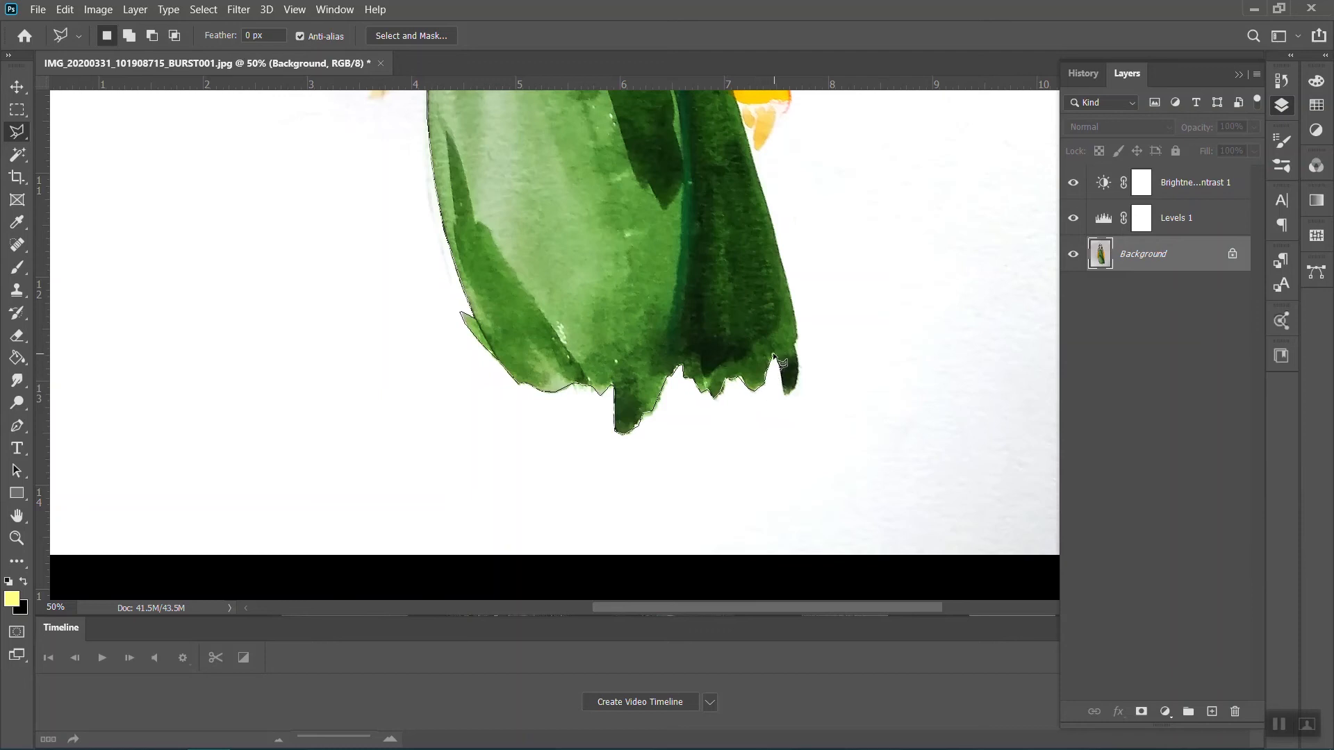
pyautogui.click(789, 393)
pyautogui.click(798, 347)
# Continue the coat outline up the right side edge, along the yellow sleeve to the armhole
pyautogui.scroll(5, 783, 256)
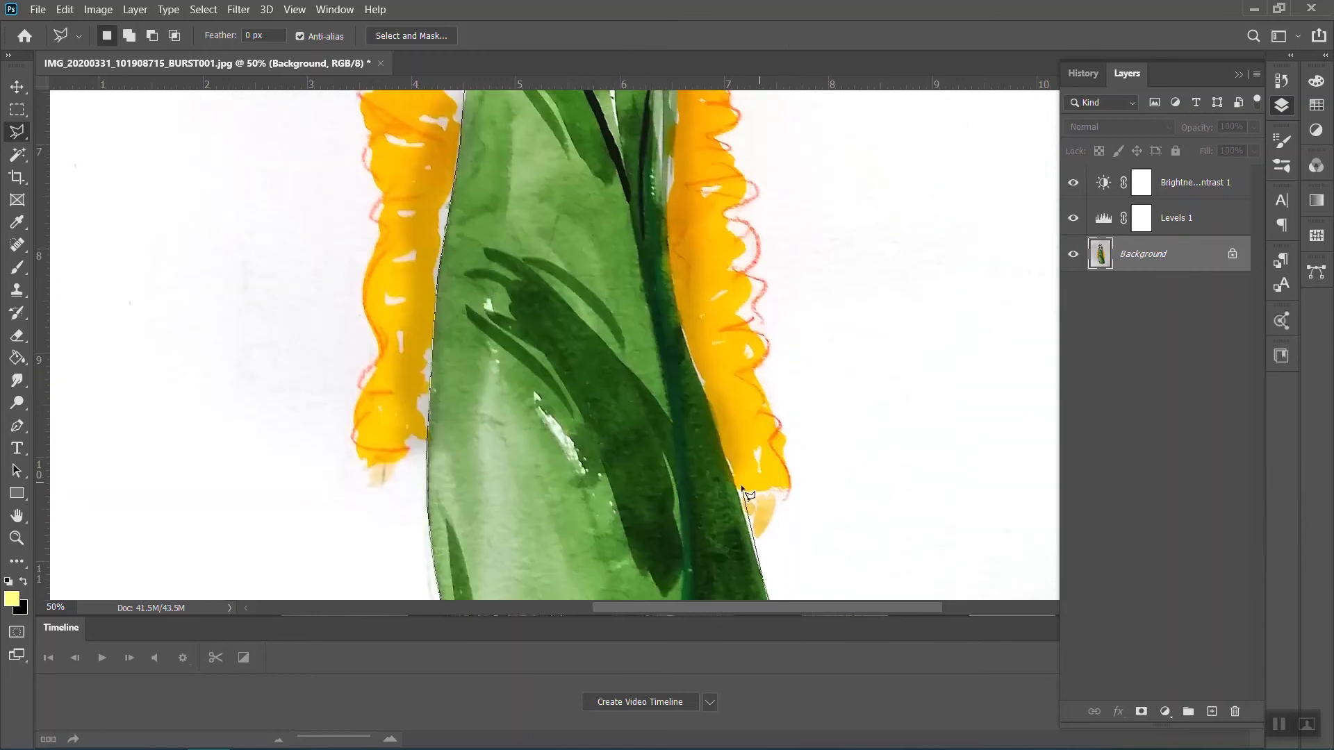
pyautogui.scroll(-4, 803, 540)
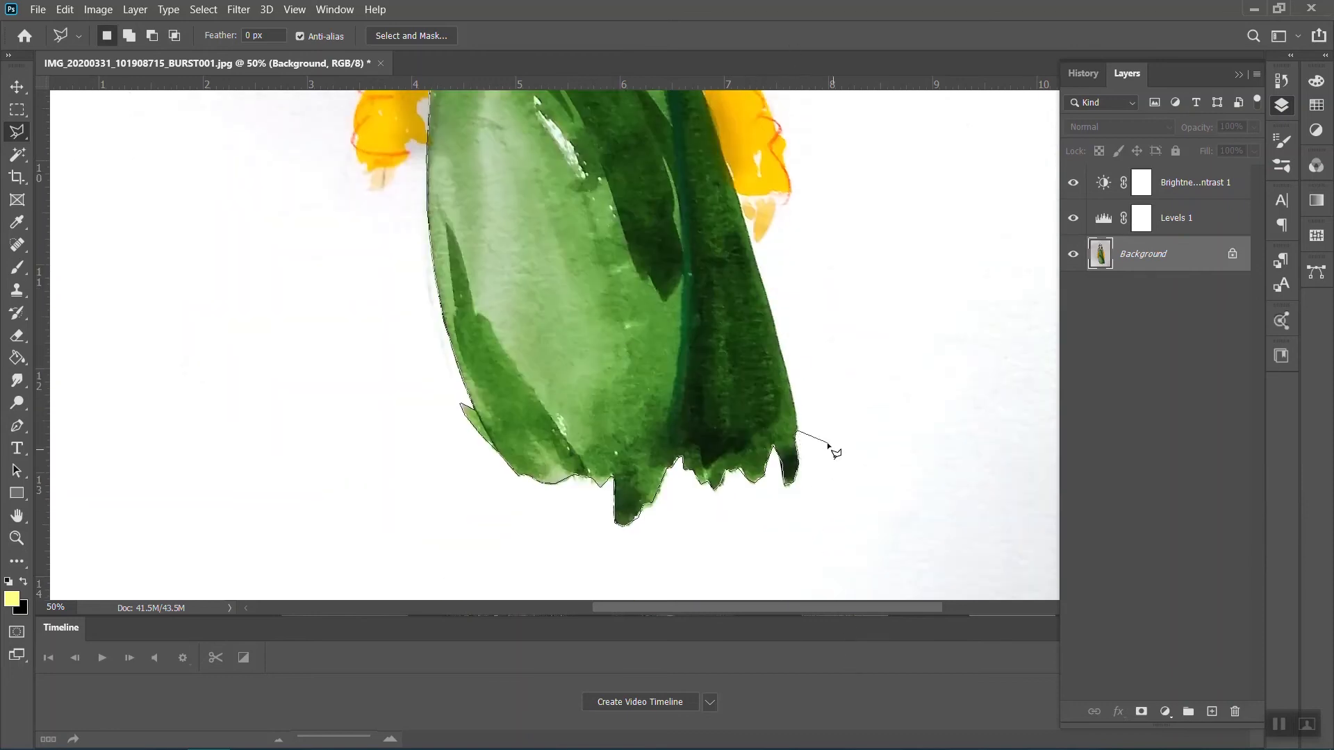
pyautogui.click(795, 381)
pyautogui.scroll(4, 729, 319)
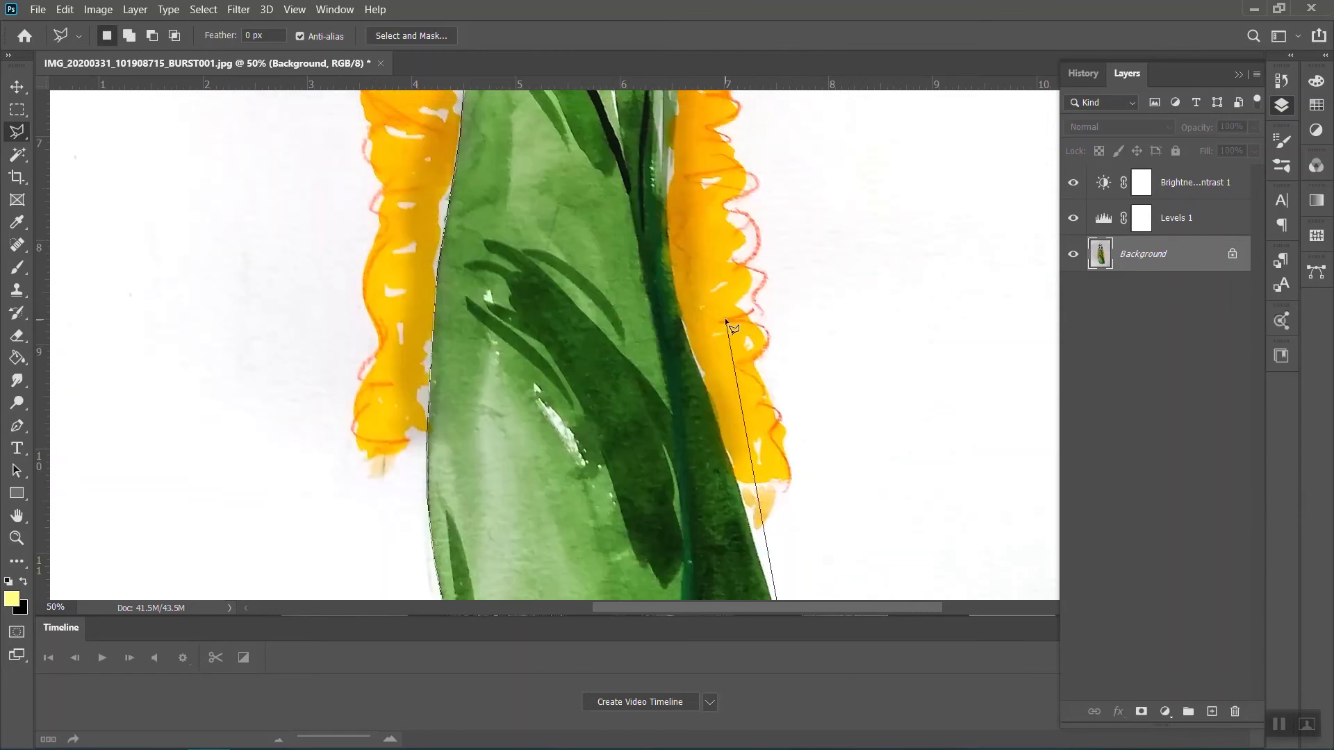
pyautogui.click(749, 505)
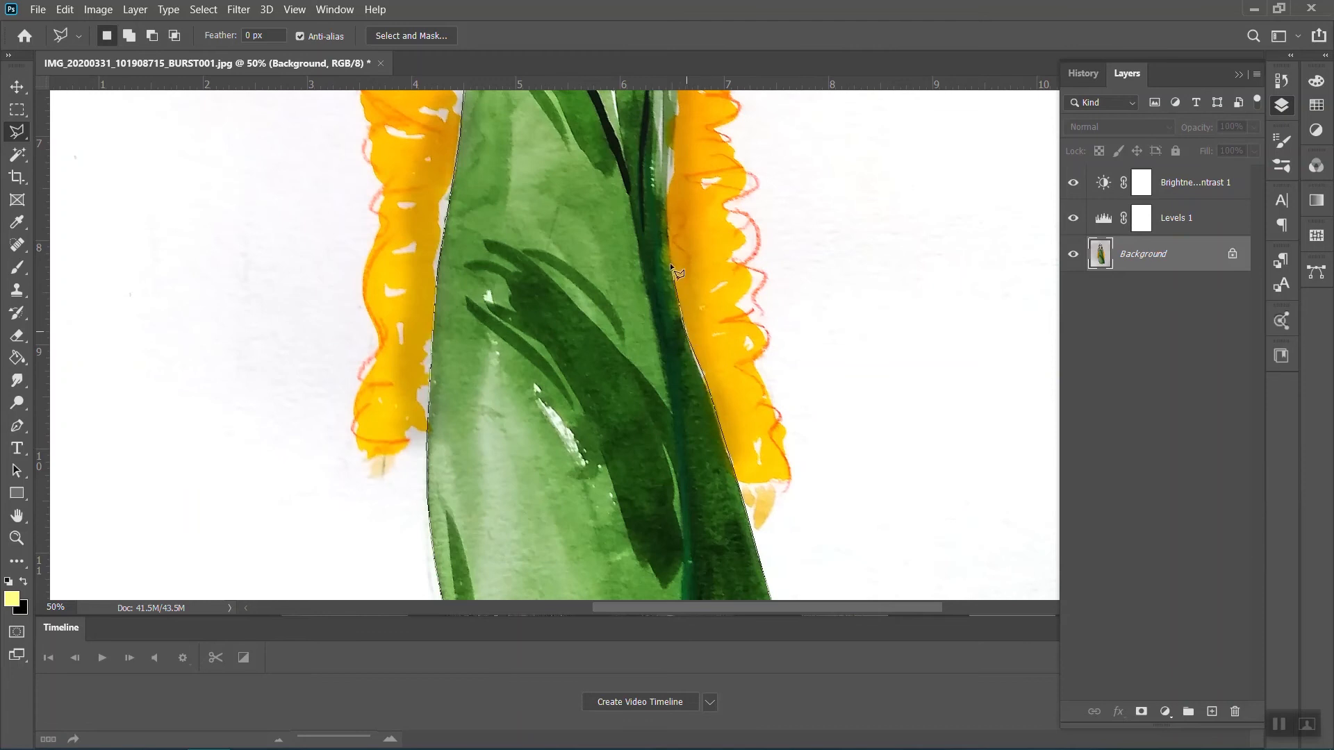
pyautogui.click(666, 206)
pyautogui.scroll(3, 669, 150)
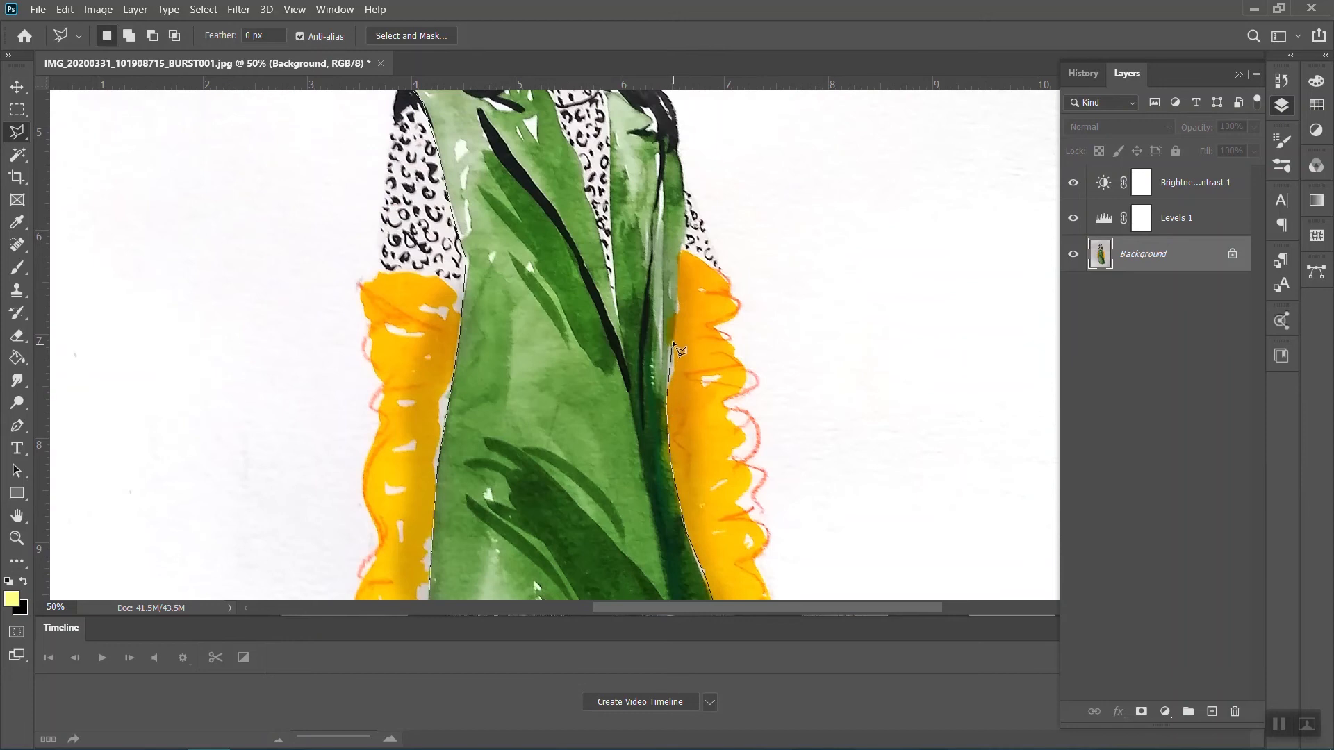
pyautogui.click(678, 256)
pyautogui.click(685, 224)
# Trace the coat outline around both lapels and the collar stroke, closing it at the left shoulder to select the coat body
pyautogui.scroll(2, 686, 111)
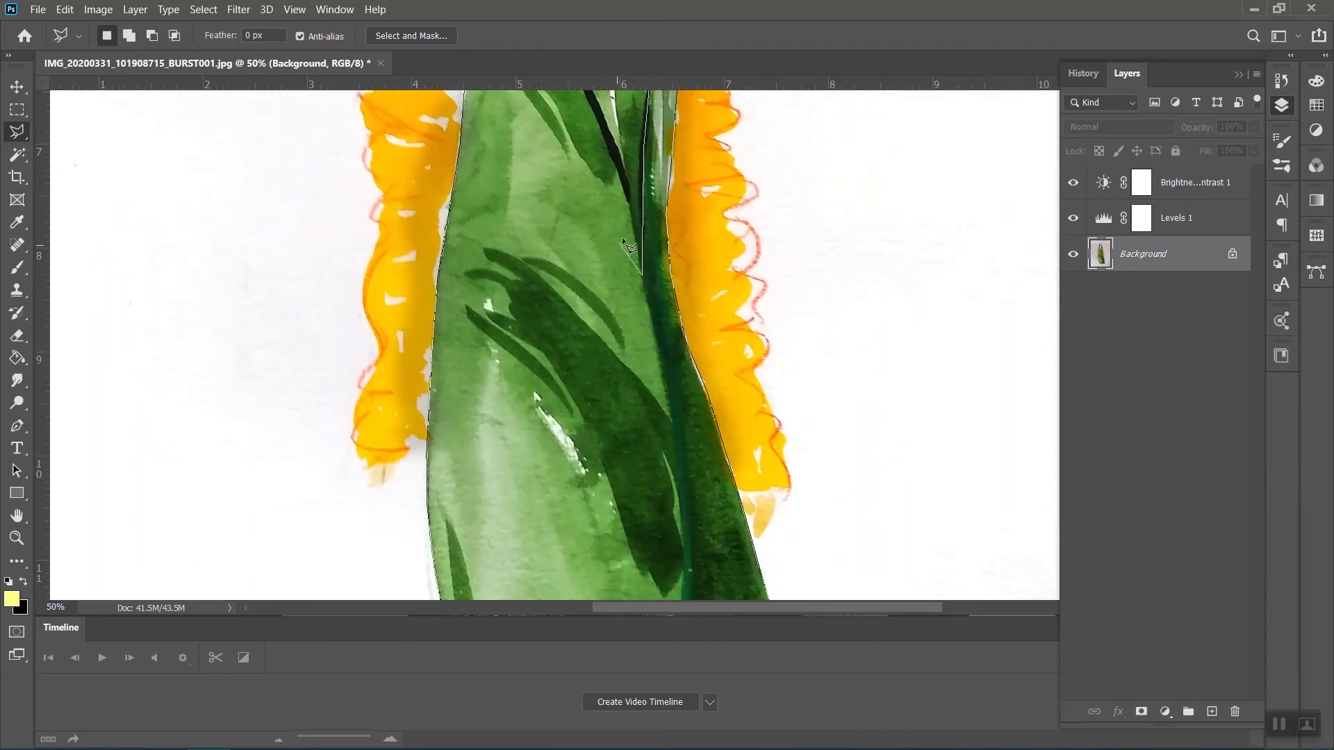
pyautogui.scroll(4, 629, 292)
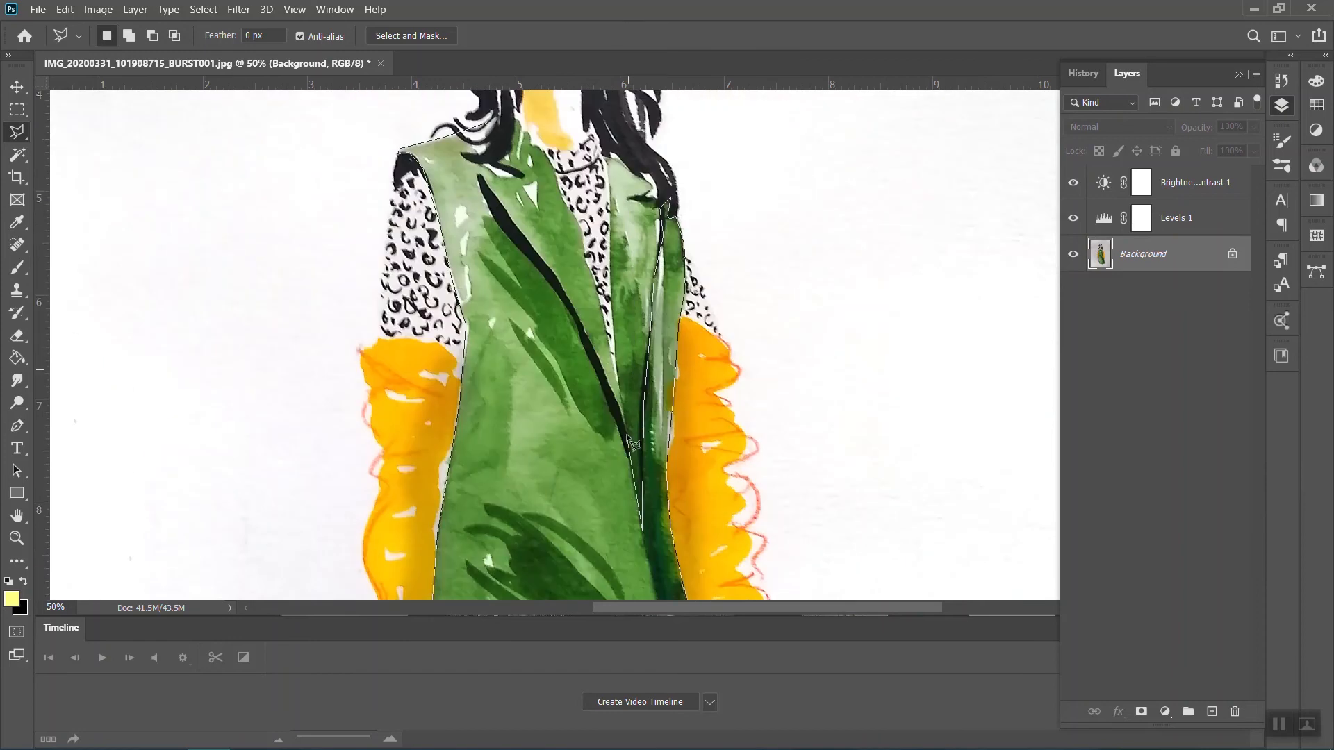
pyautogui.click(630, 449)
pyautogui.click(479, 175)
pyautogui.click(522, 175)
pyautogui.click(490, 161)
pyautogui.click(480, 149)
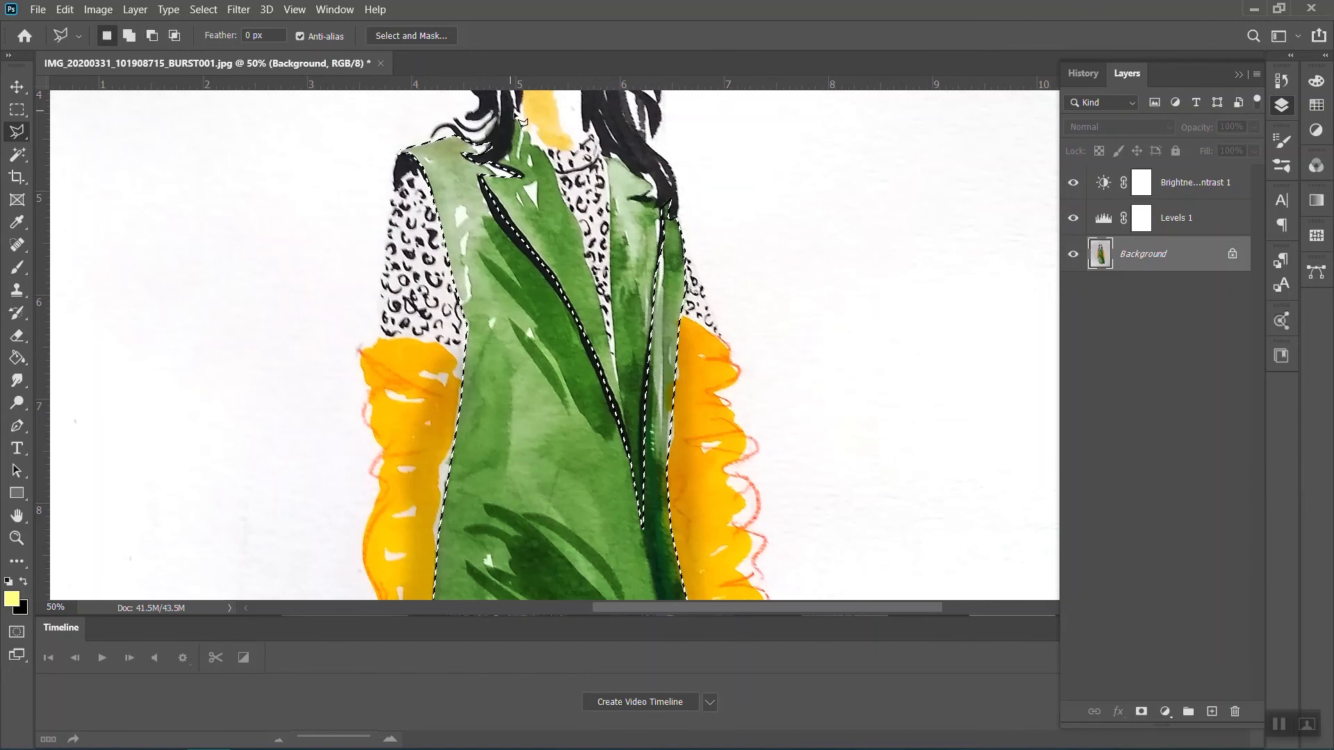
# Save the coat body selection as a new channel named "dress" and deselect it
pyautogui.scroll(-2, 759, 396)
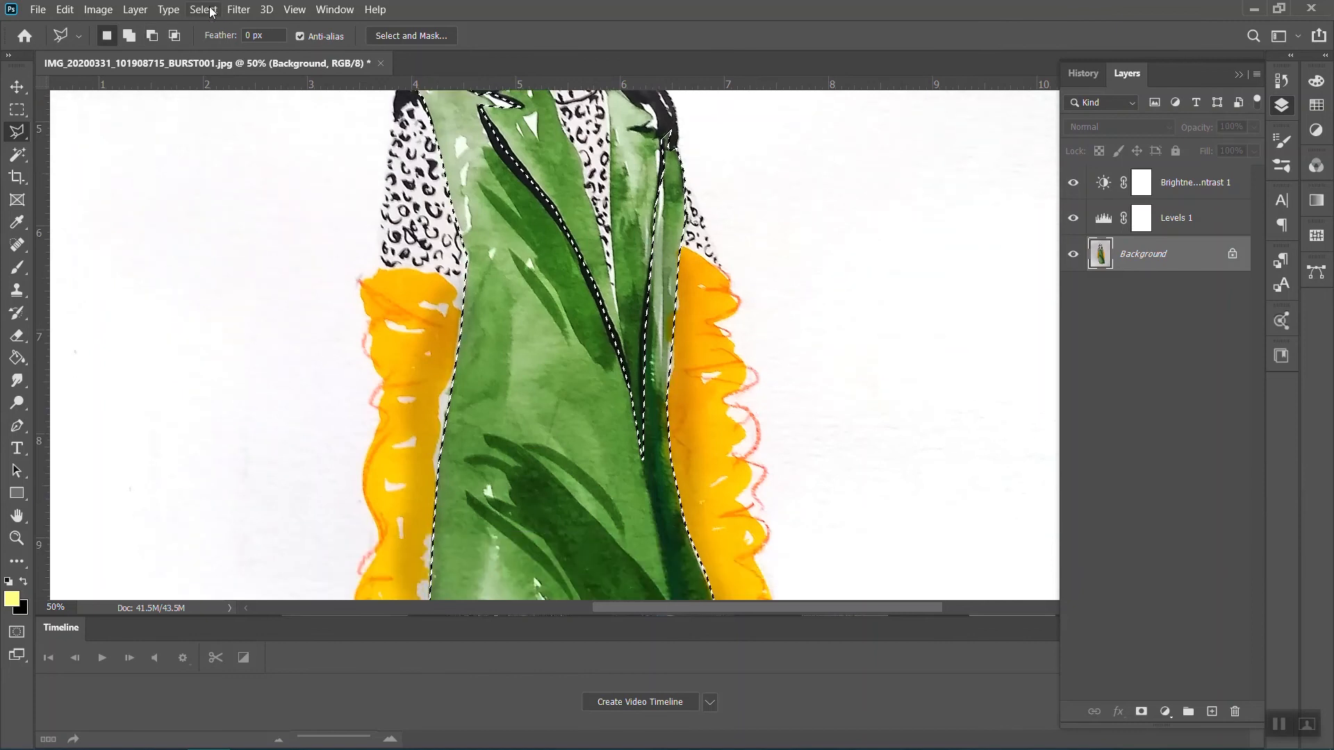
pyautogui.click(98, 9)
pyautogui.click(203, 9)
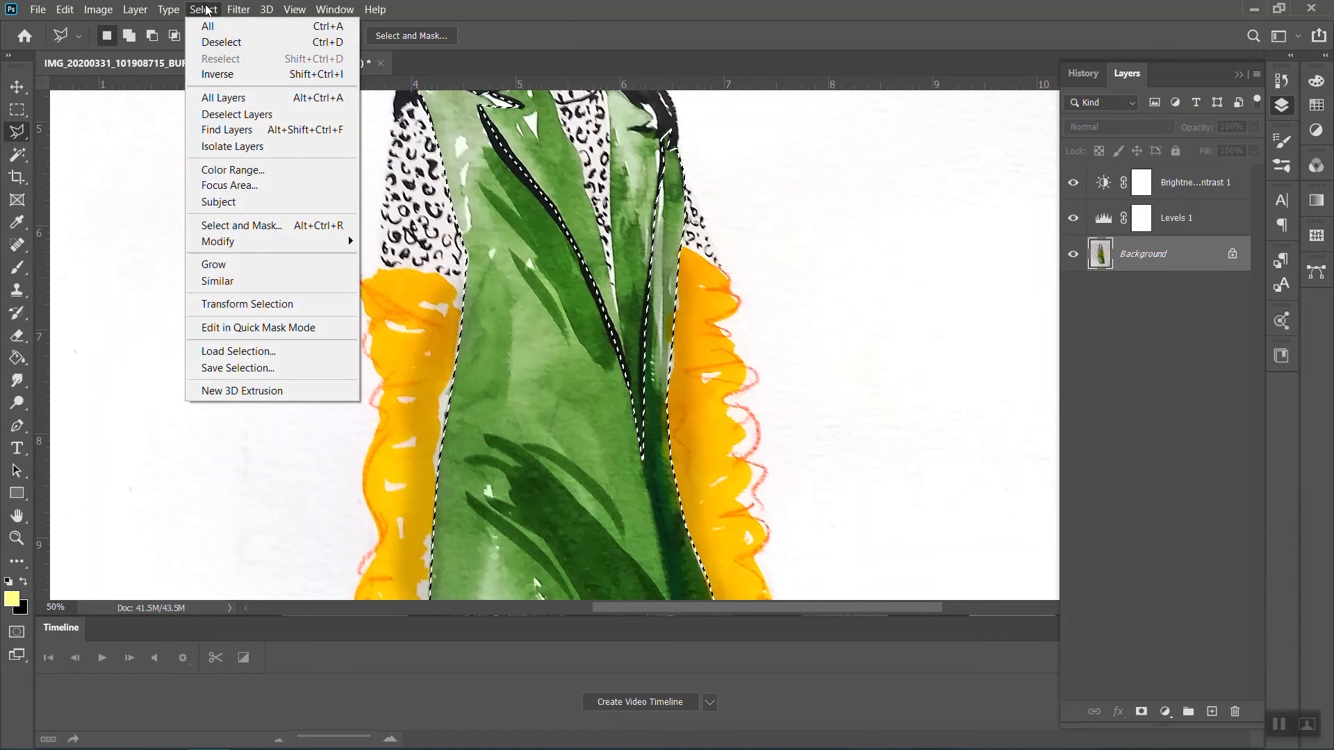
pyautogui.click(241, 369)
pyautogui.write('dress')
pyautogui.press('Return')
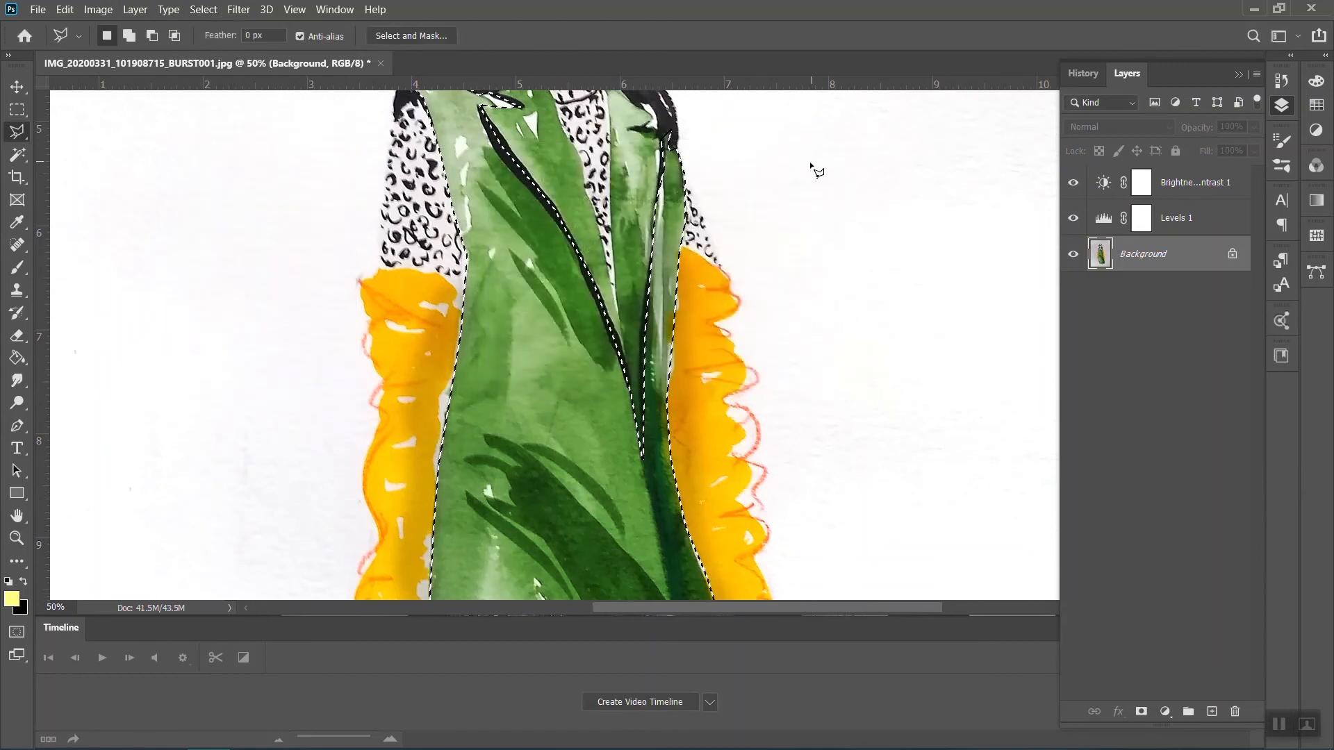
pyautogui.hotkey('ctrl', 'd')
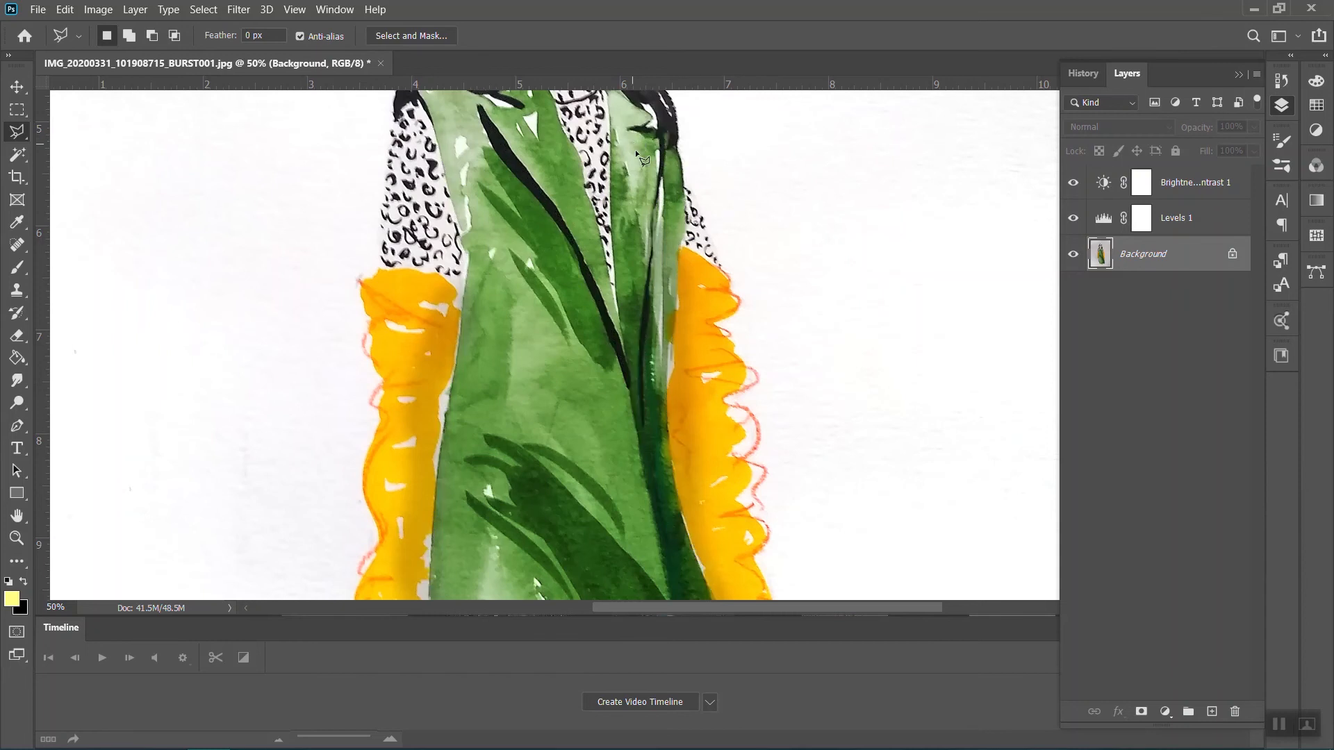
# Select the coat's right lapel with the Polygonal Lasso, from the collar down to its lower tip and back up
pyautogui.scroll(2, 649, 194)
pyautogui.click(605, 144)
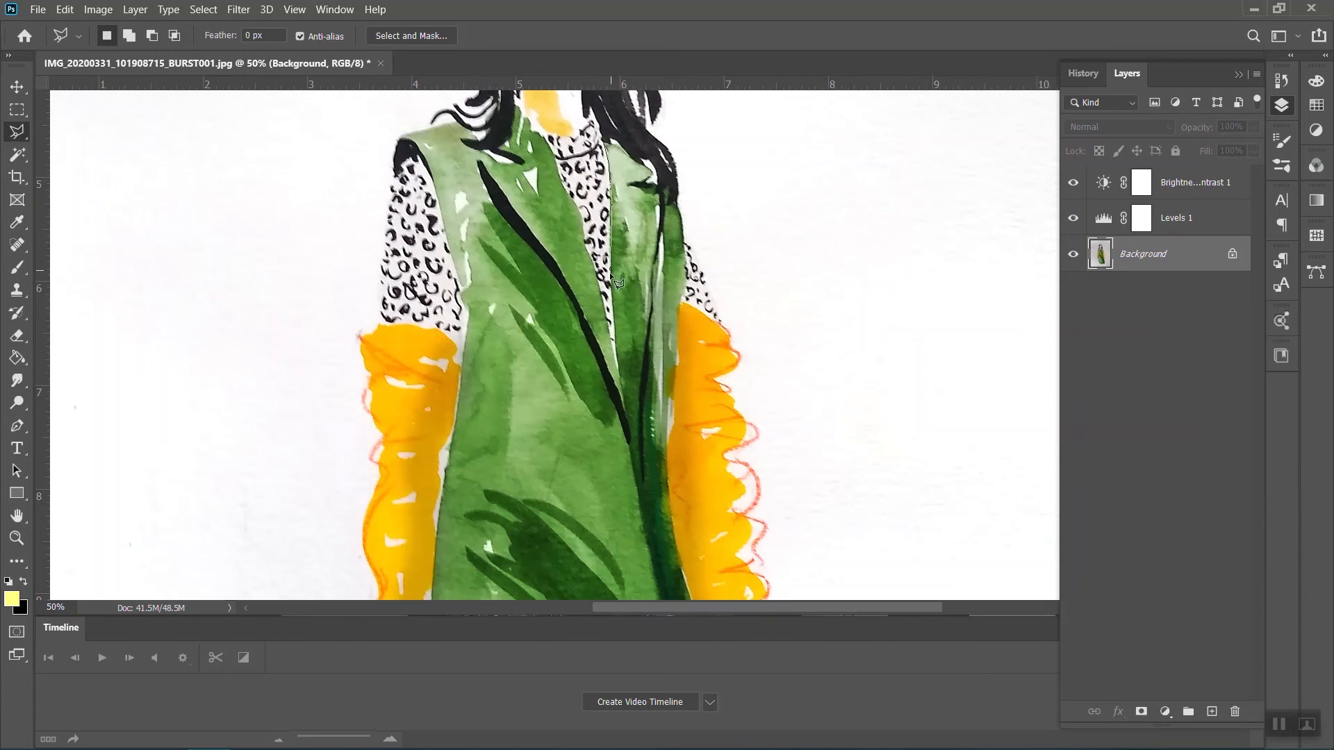
pyautogui.click(619, 375)
pyautogui.click(640, 497)
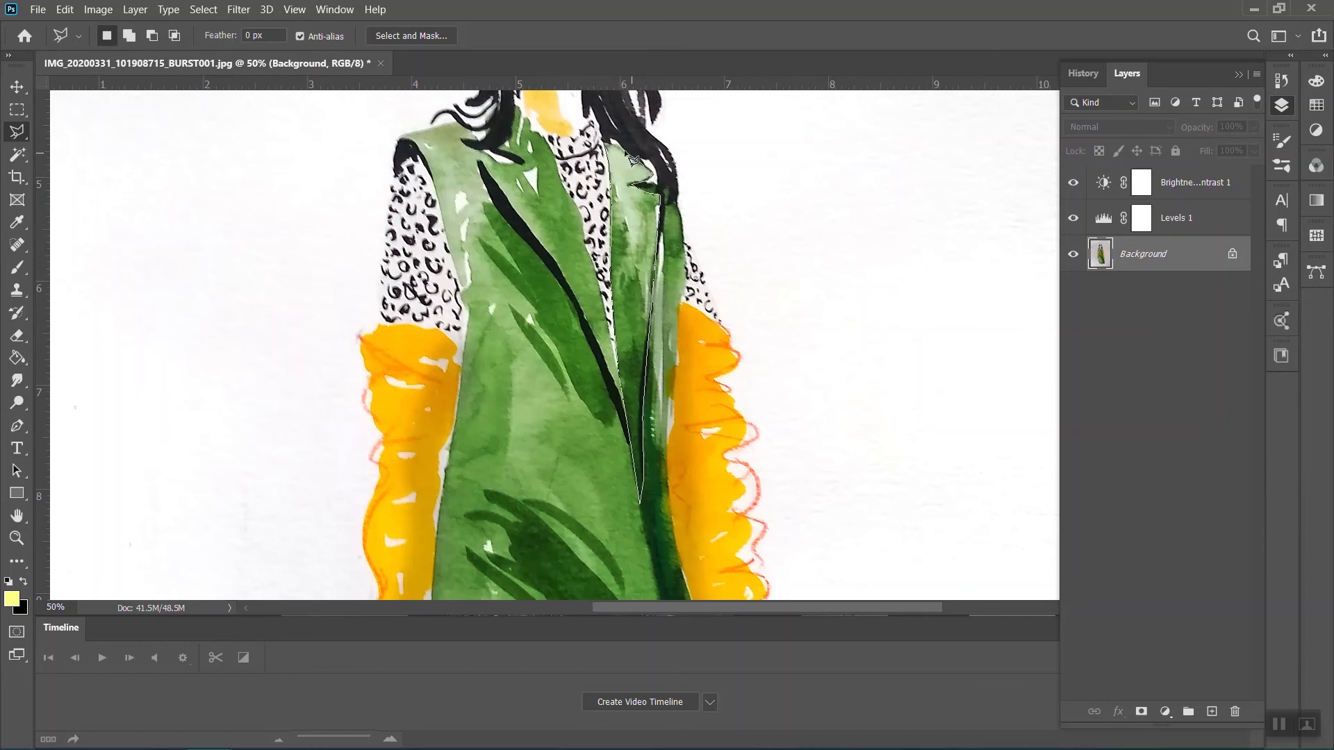
pyautogui.click(606, 142)
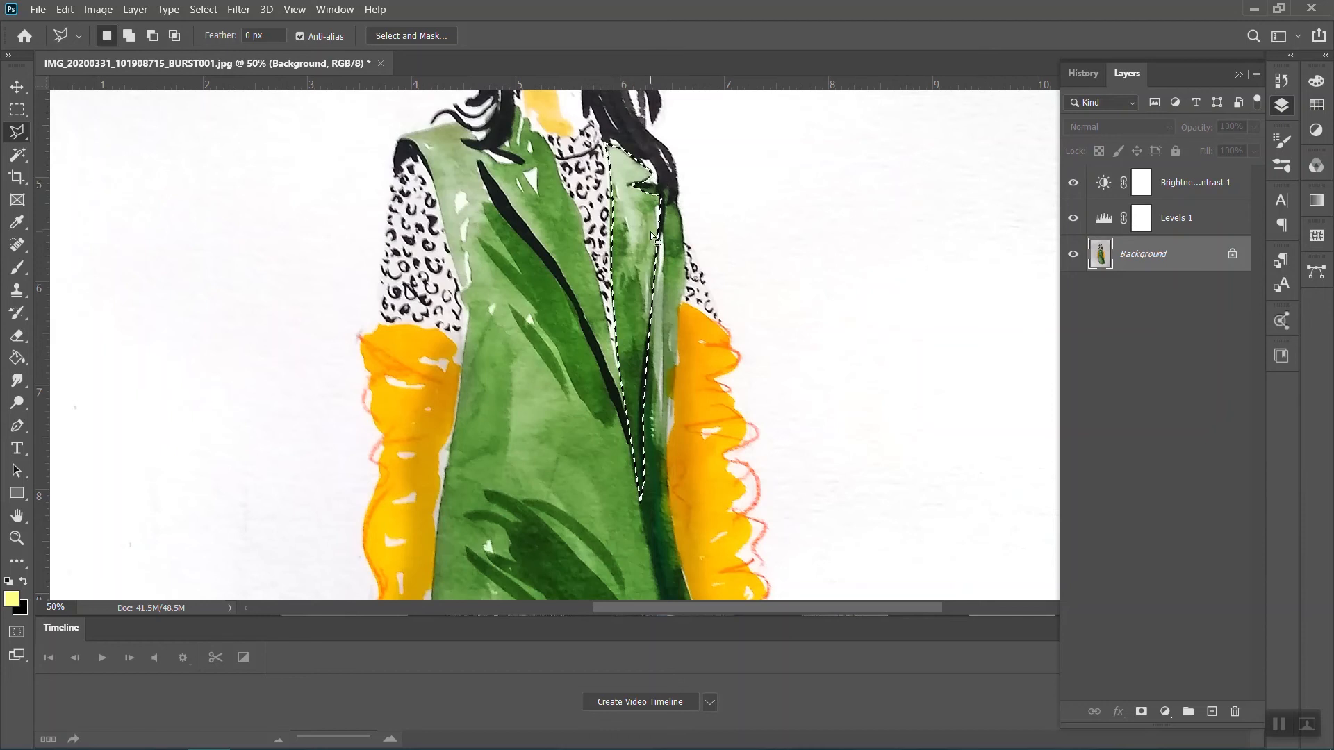
# Save the right lapel selection as a new channel named "Righth Lapel"
pyautogui.scroll(1, 587, 333)
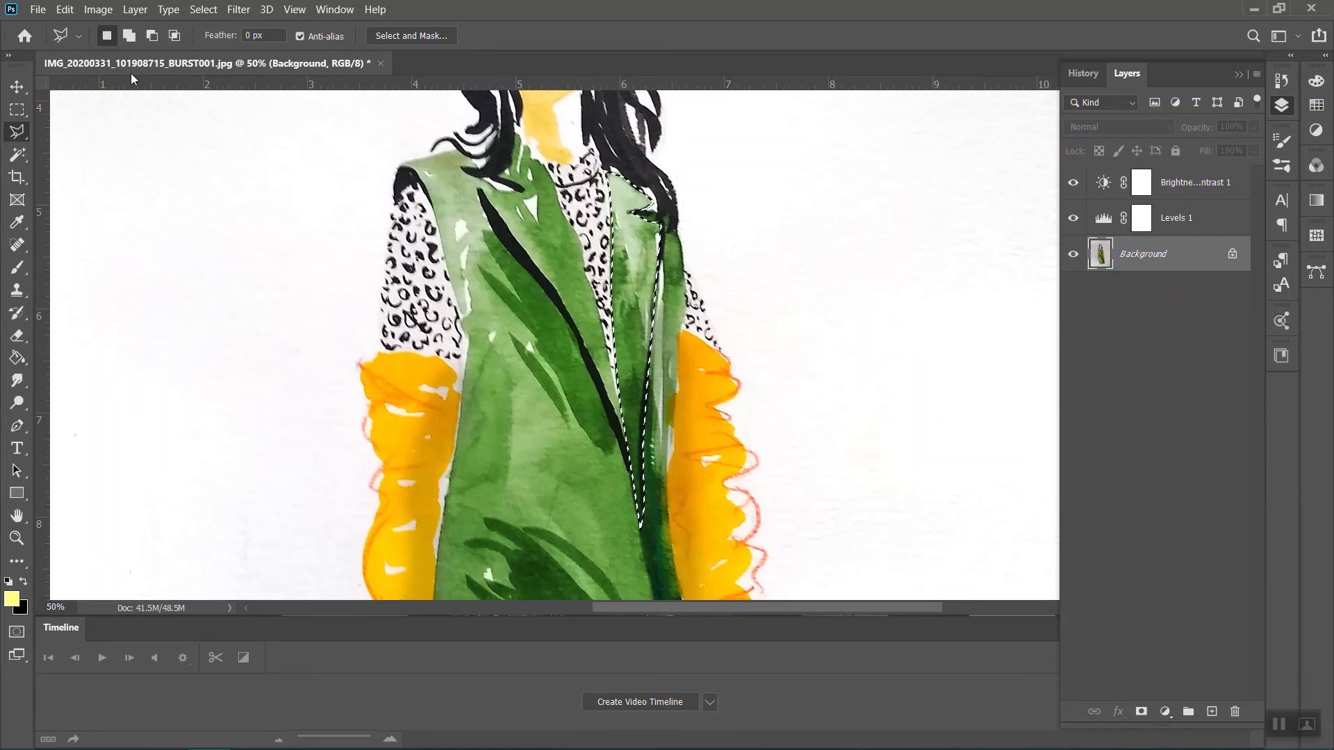
pyautogui.click(65, 9)
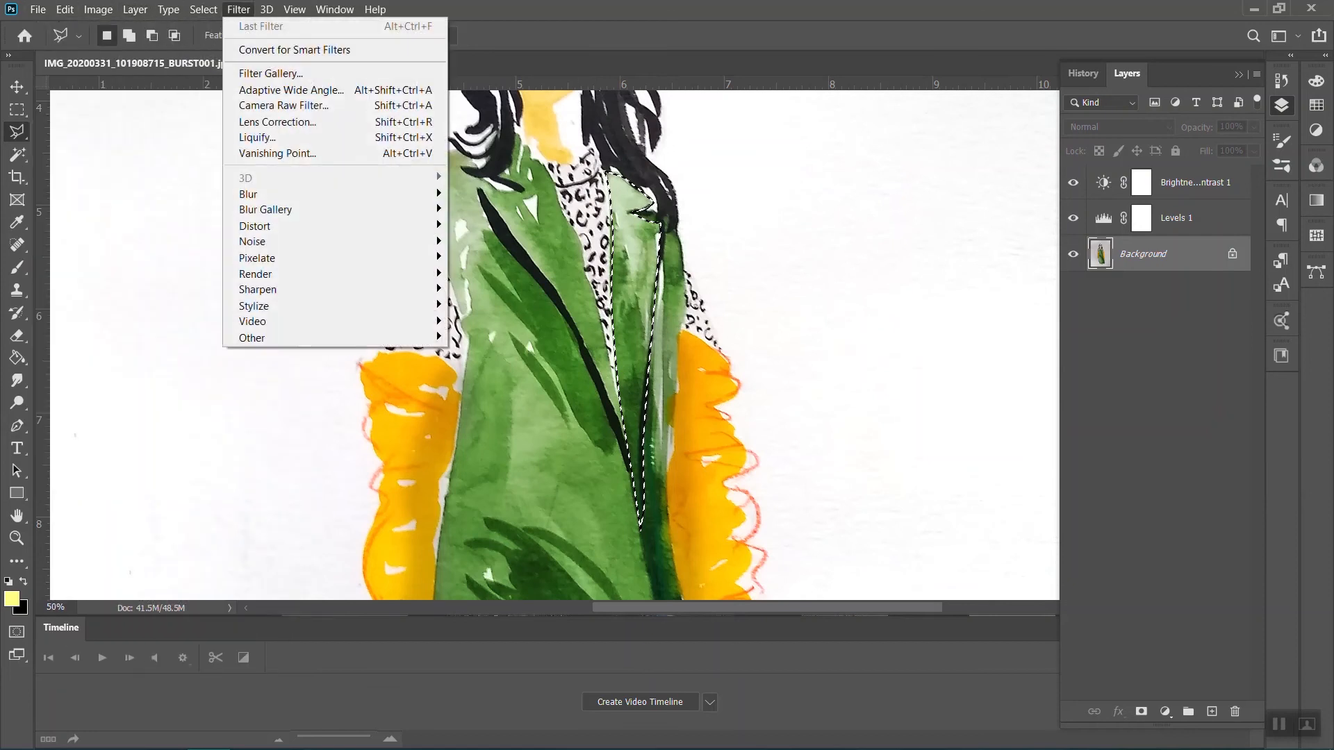
pyautogui.moveTo(205, 9)
pyautogui.click(242, 368)
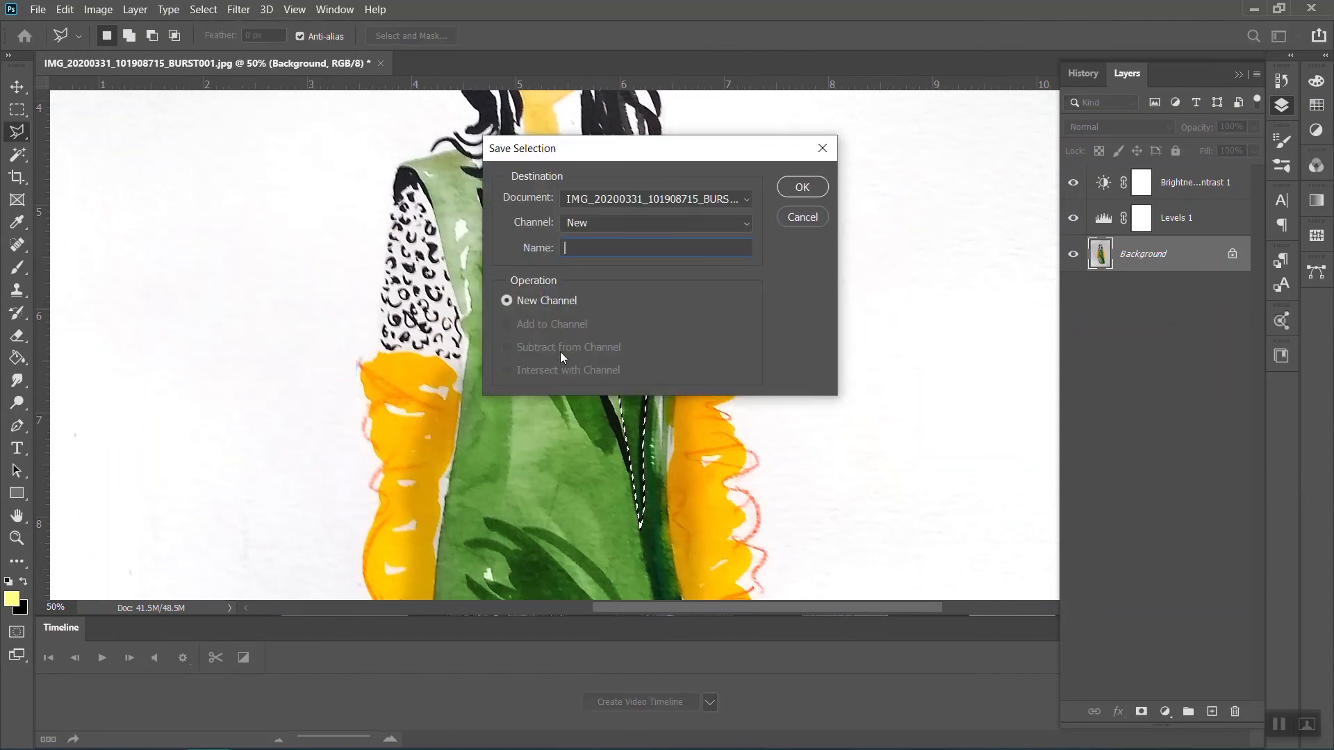
pyautogui.write('Righth Lapel')
pyautogui.press('Return')
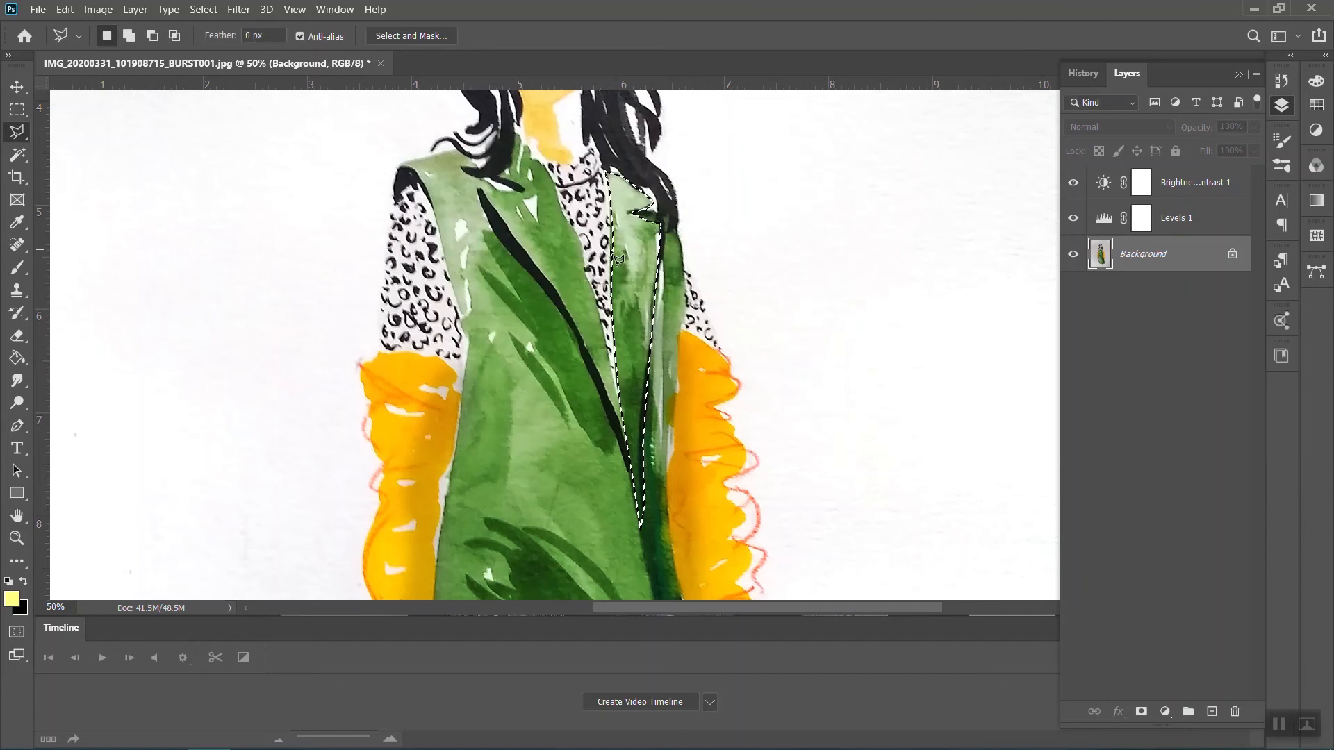
# Deselect the right lapel selection
pyautogui.click(21, 86)
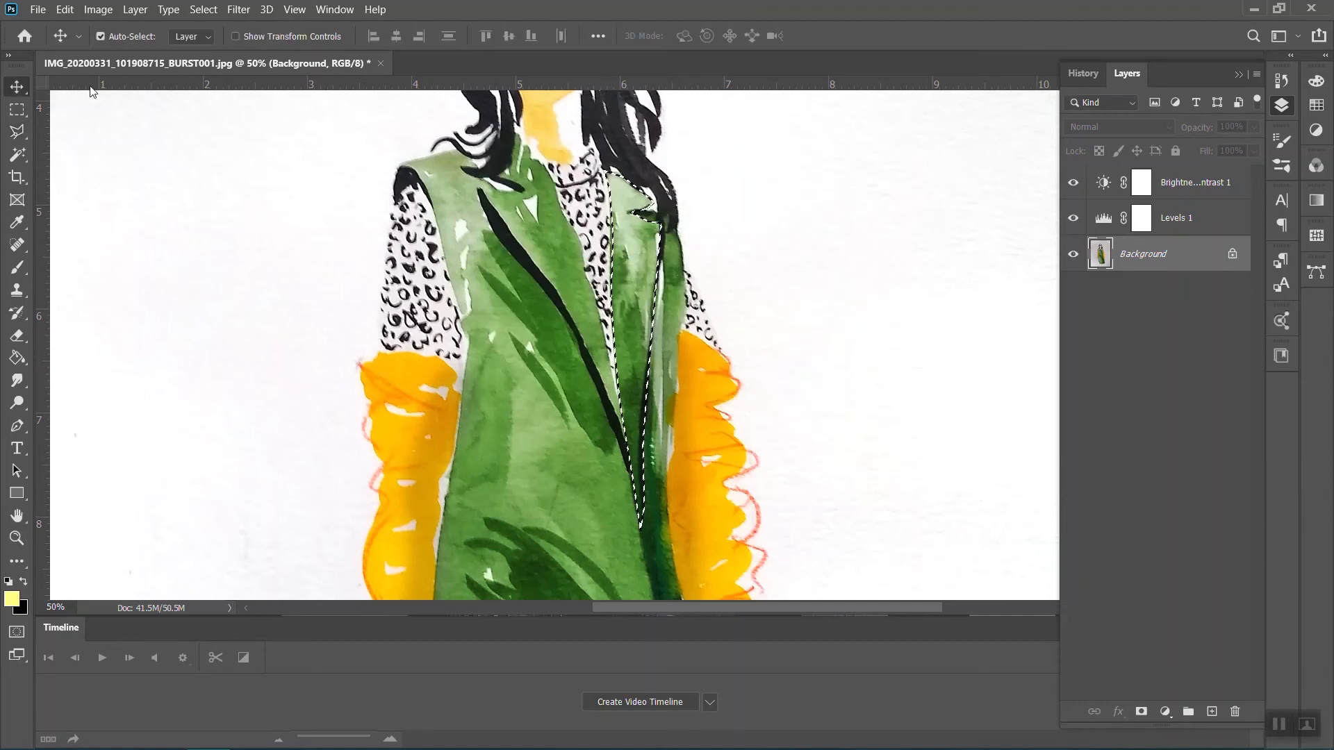
pyautogui.click(792, 231)
pyautogui.hotkey('ctrl', 'd')
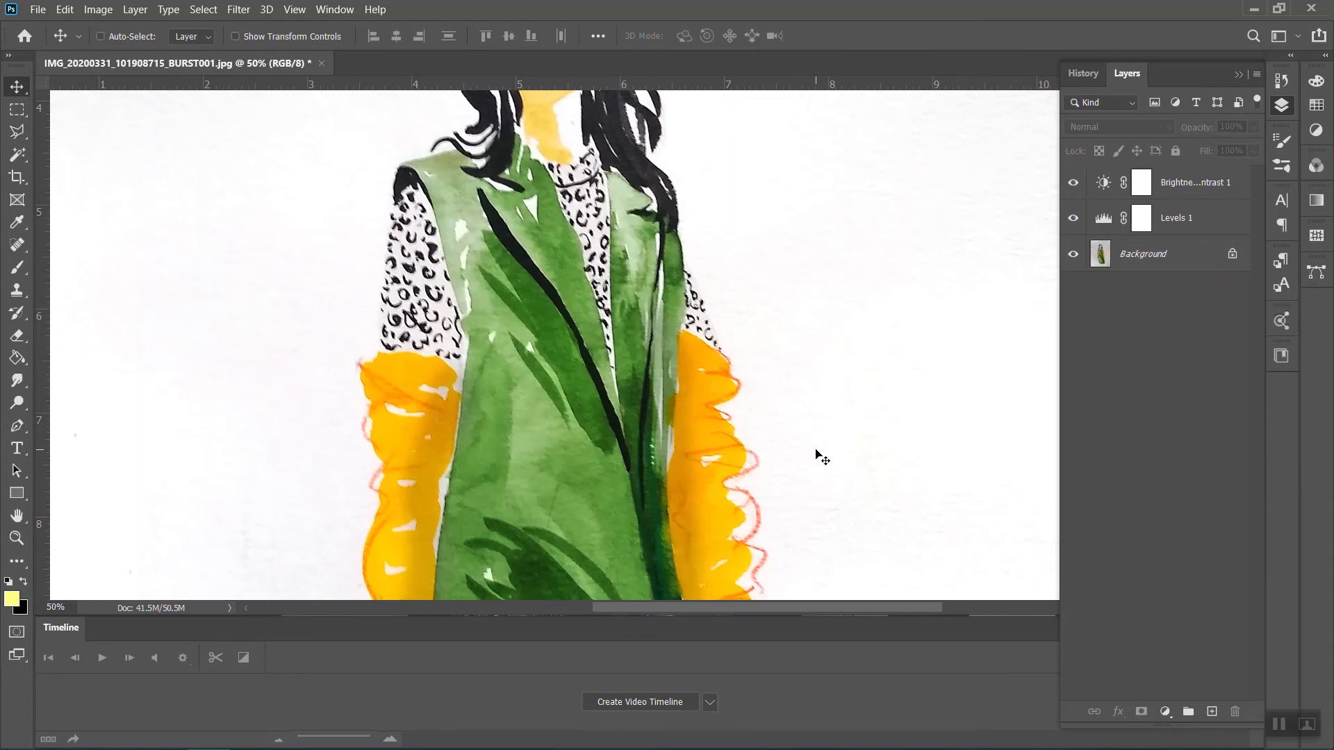
# Add a pattern fill layer above the adjustment layers, keeping the default name, Normal mode and 100% opacity
pyautogui.click(1277, 726)
pyautogui.click(143, 9)
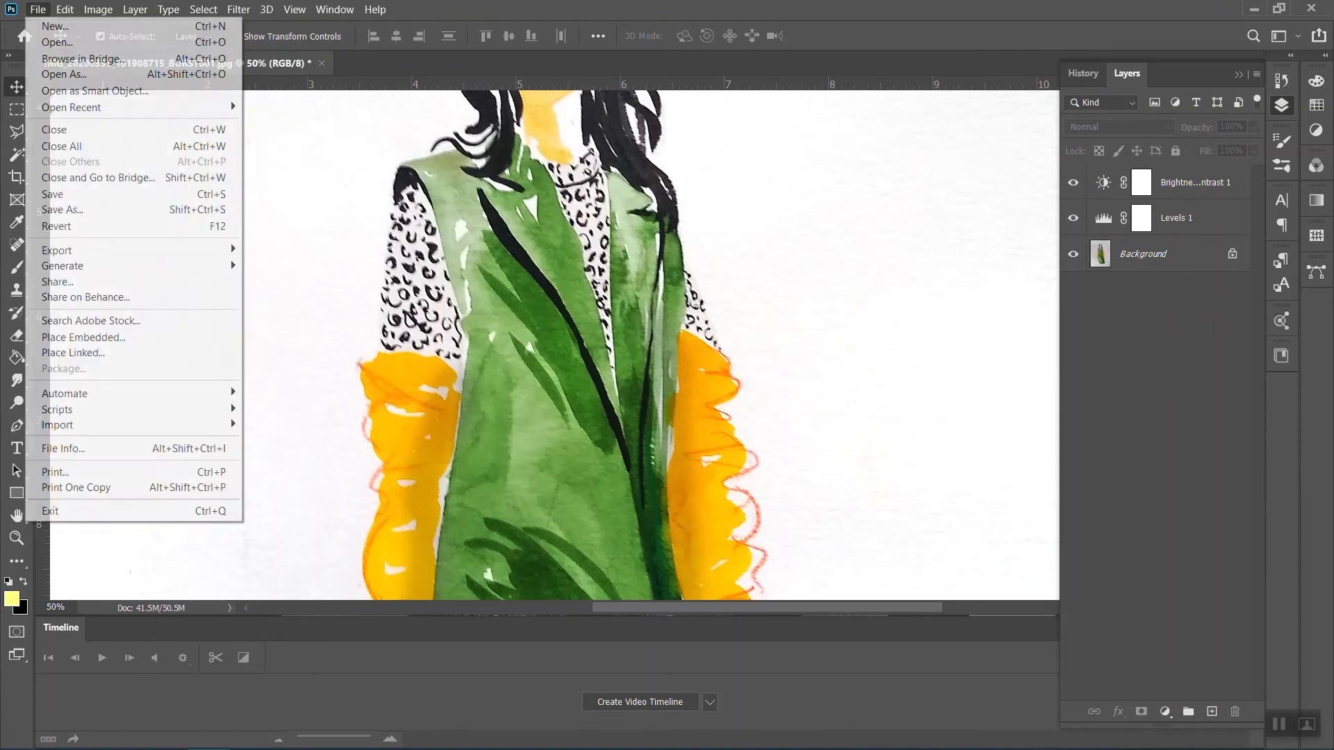
pyautogui.click(139, 9)
pyautogui.click(139, 9)
pyautogui.click(140, 10)
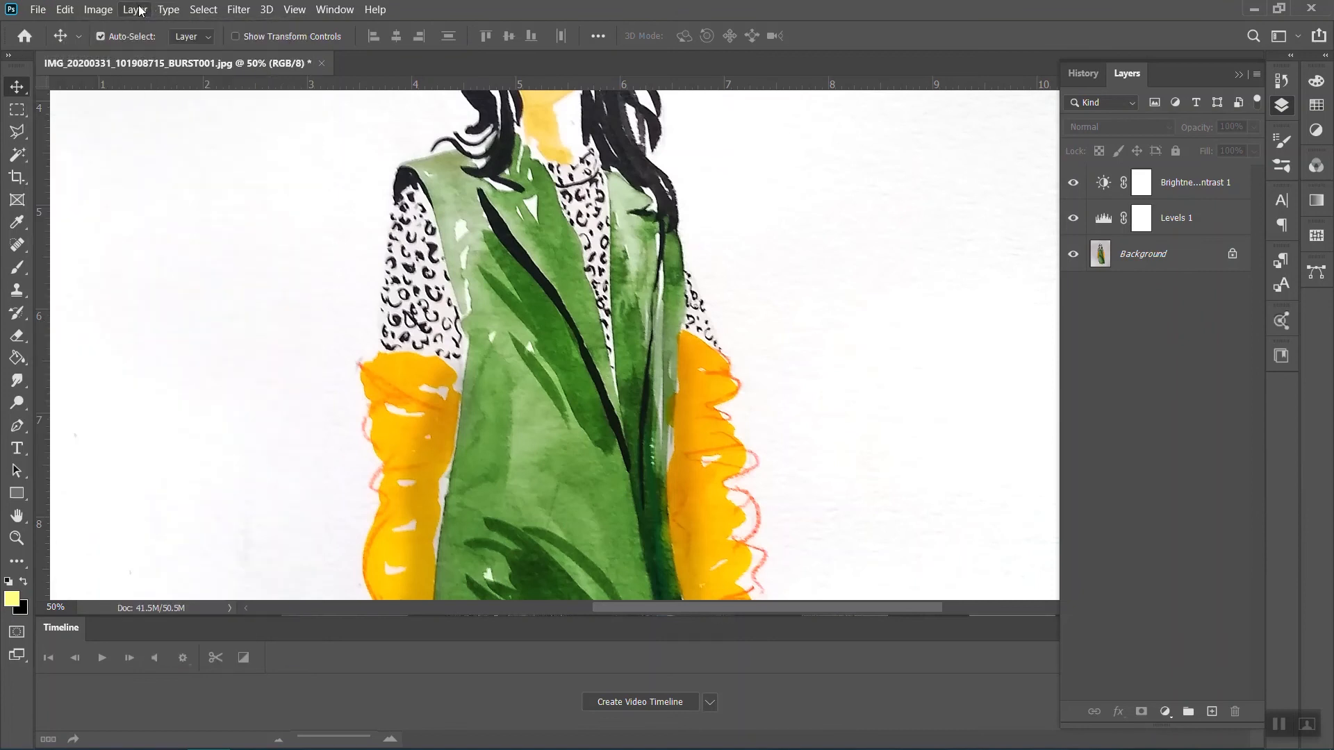
pyautogui.click(139, 10)
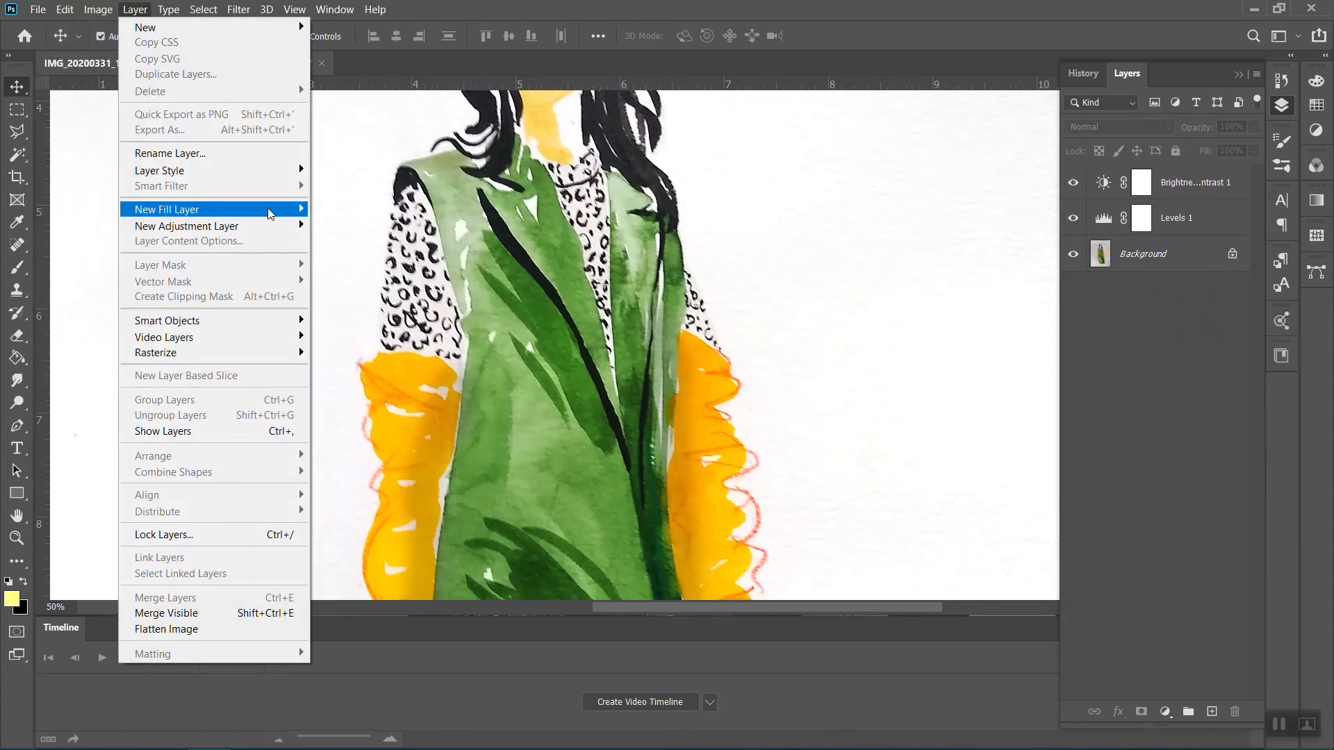
pyautogui.moveTo(271, 210)
pyautogui.click(343, 243)
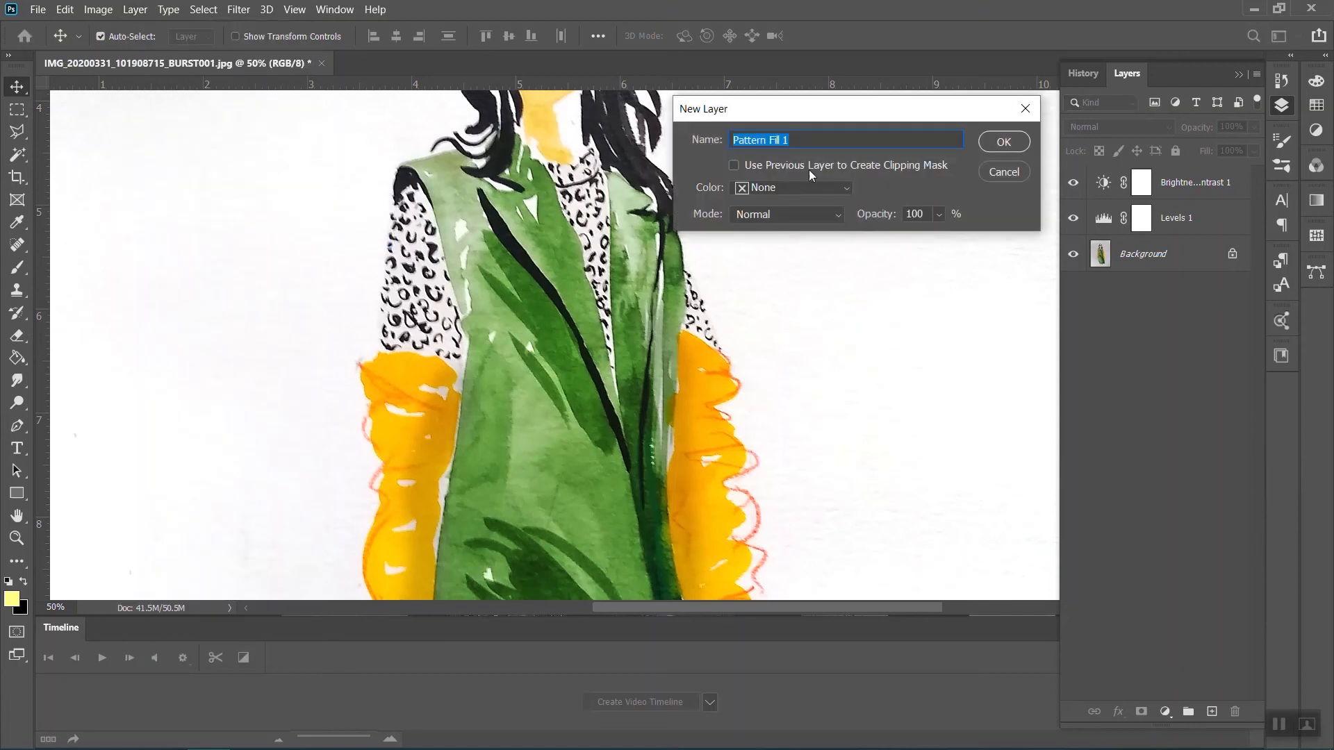
pyautogui.click(989, 148)
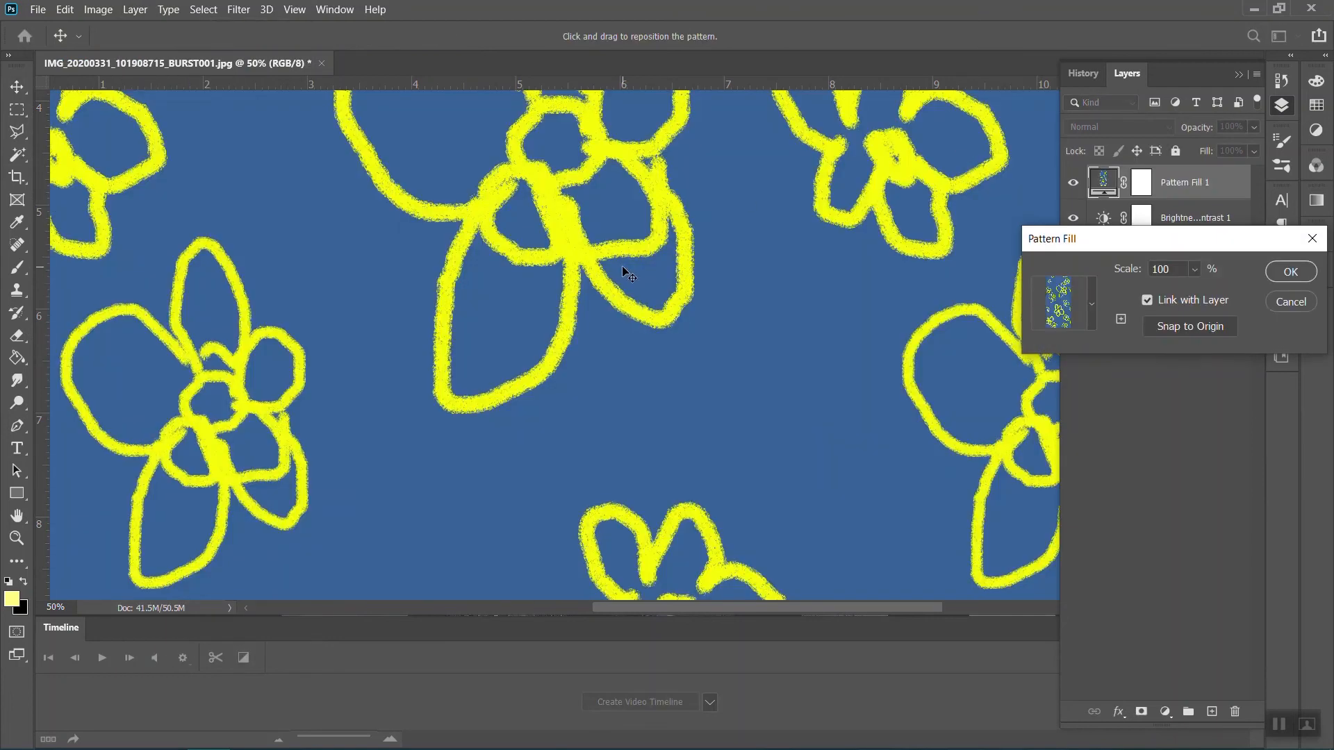
# Reduce the scale of the floral pattern fill to 10%
pyautogui.hotkey('ctrl', '-')
pyautogui.hotkey('ctrl', '-')
pyautogui.hotkey('ctrl', '-')
pyautogui.hotkey('ctrl', '-')
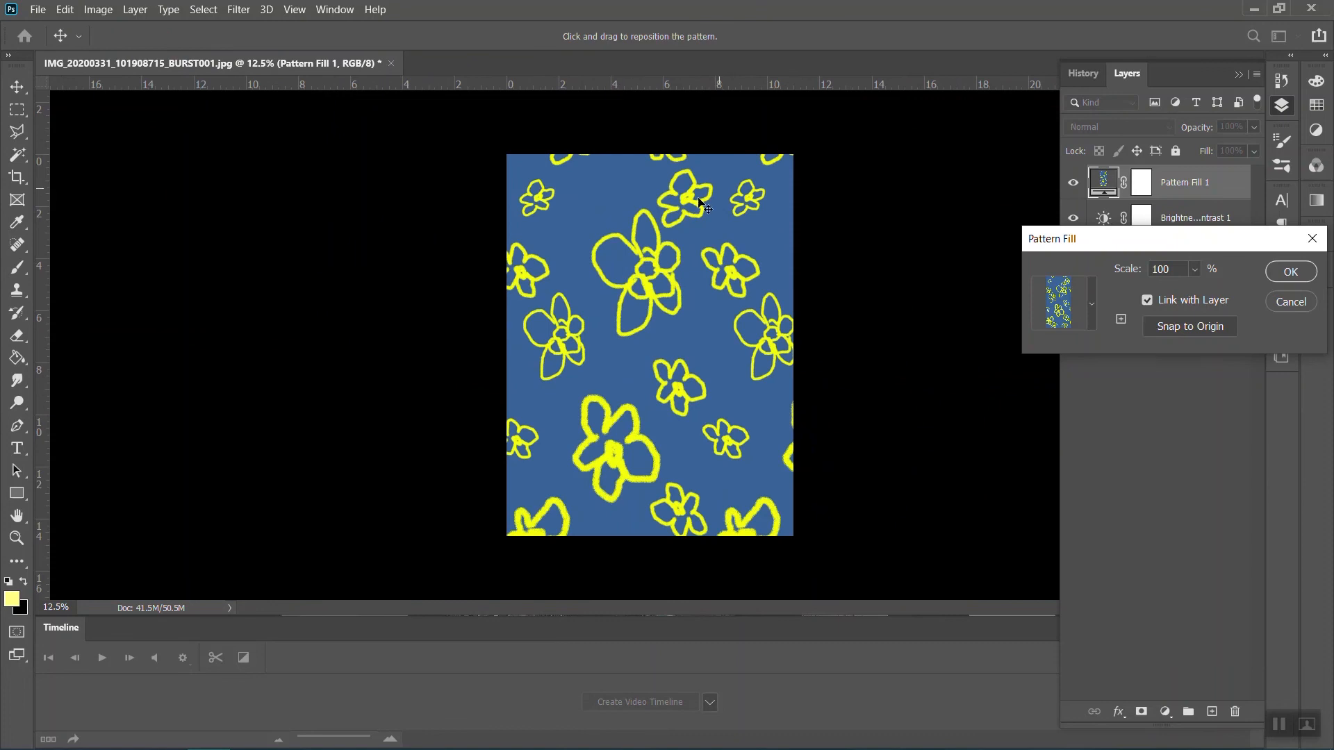
pyautogui.click(1196, 270)
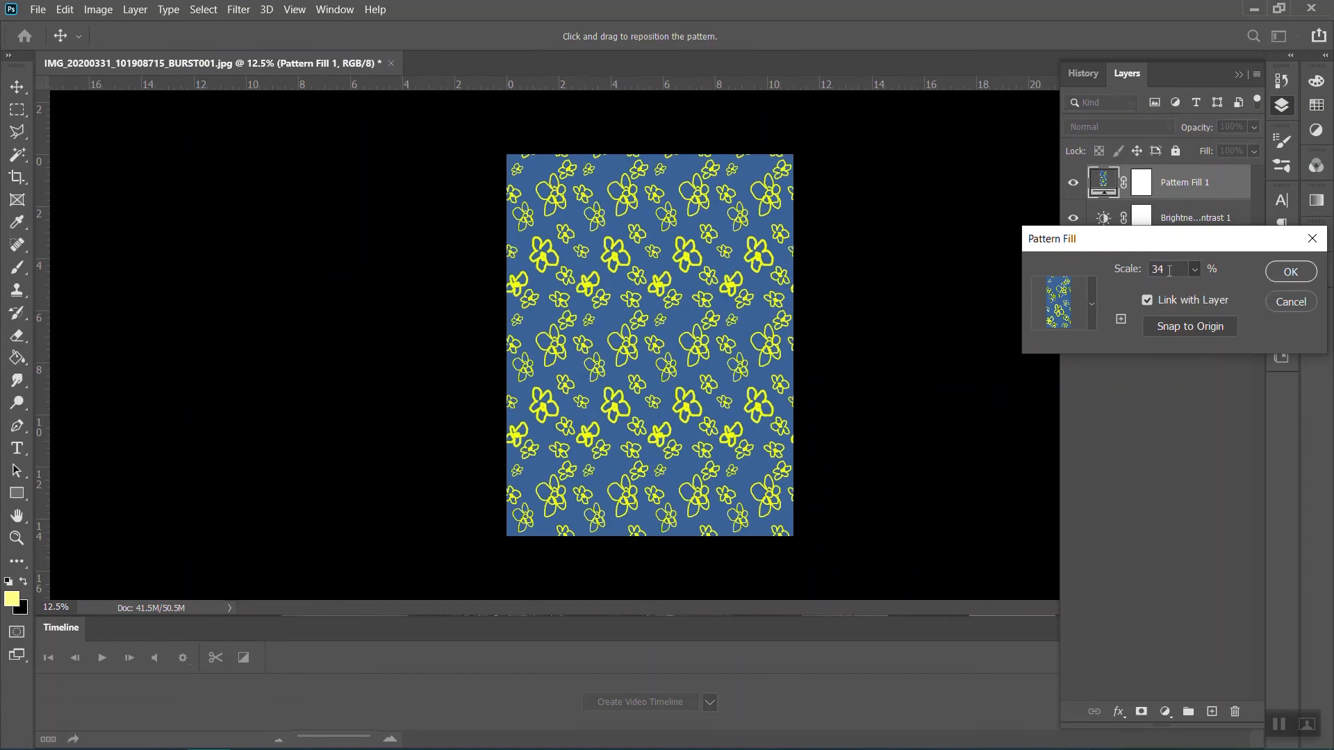
pyautogui.click(1169, 270)
pyautogui.scroll(-20, 1169, 270)
pyautogui.scroll(-2, 1169, 269)
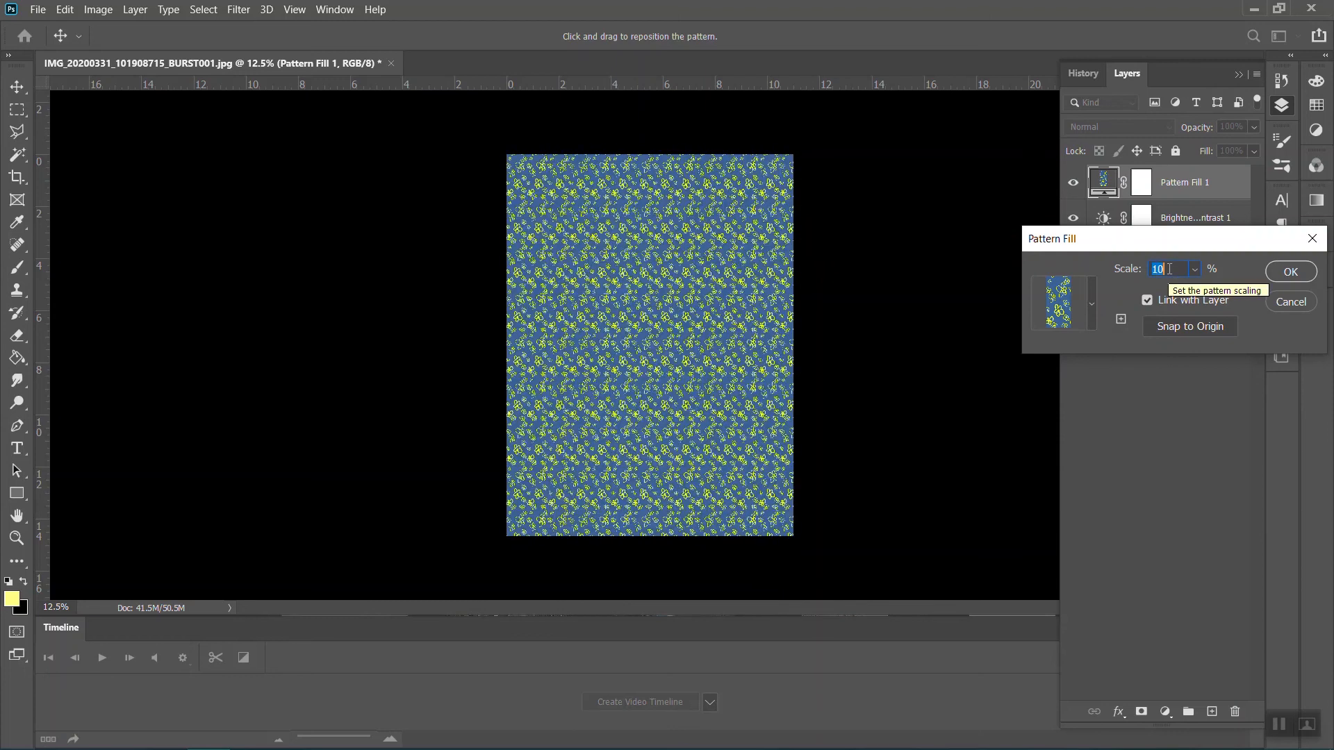
# Try the neighbouring blue floral swatch for the pattern fill, and switch back to the original swatch
pyautogui.click(1090, 304)
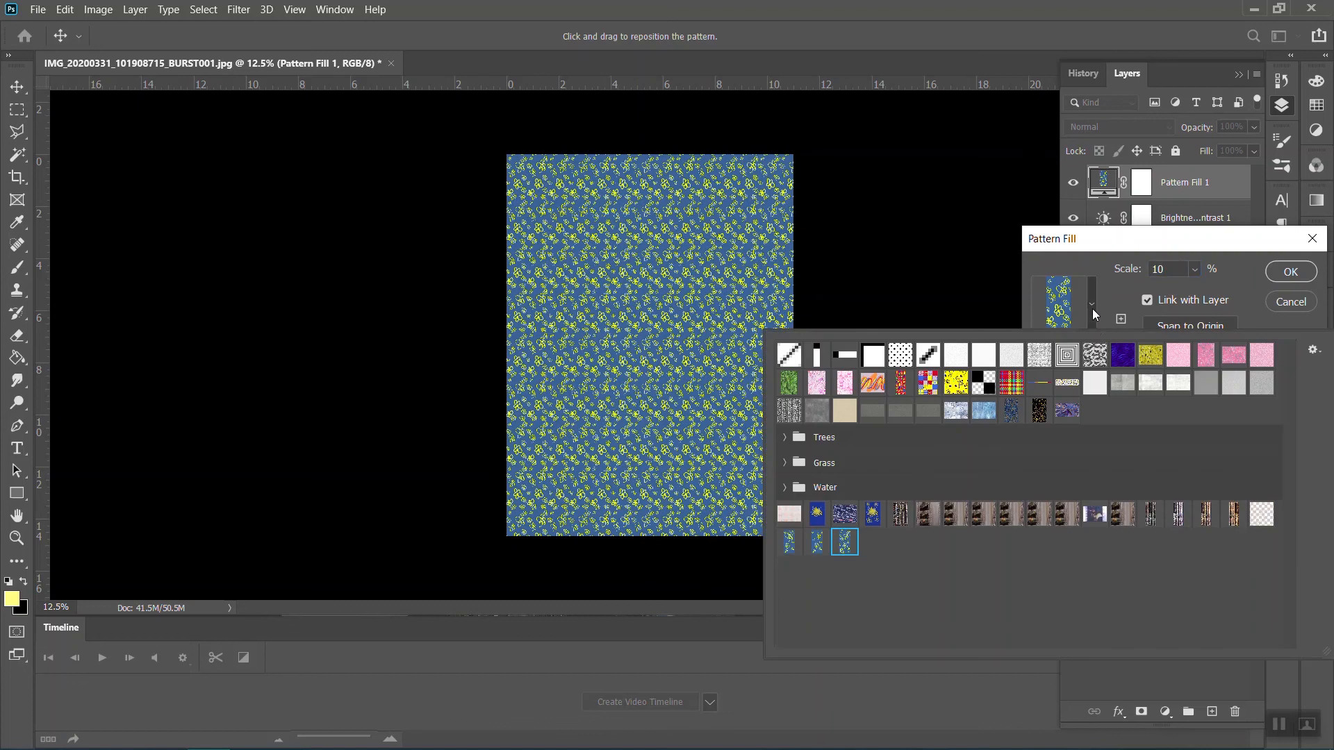
pyautogui.click(810, 548)
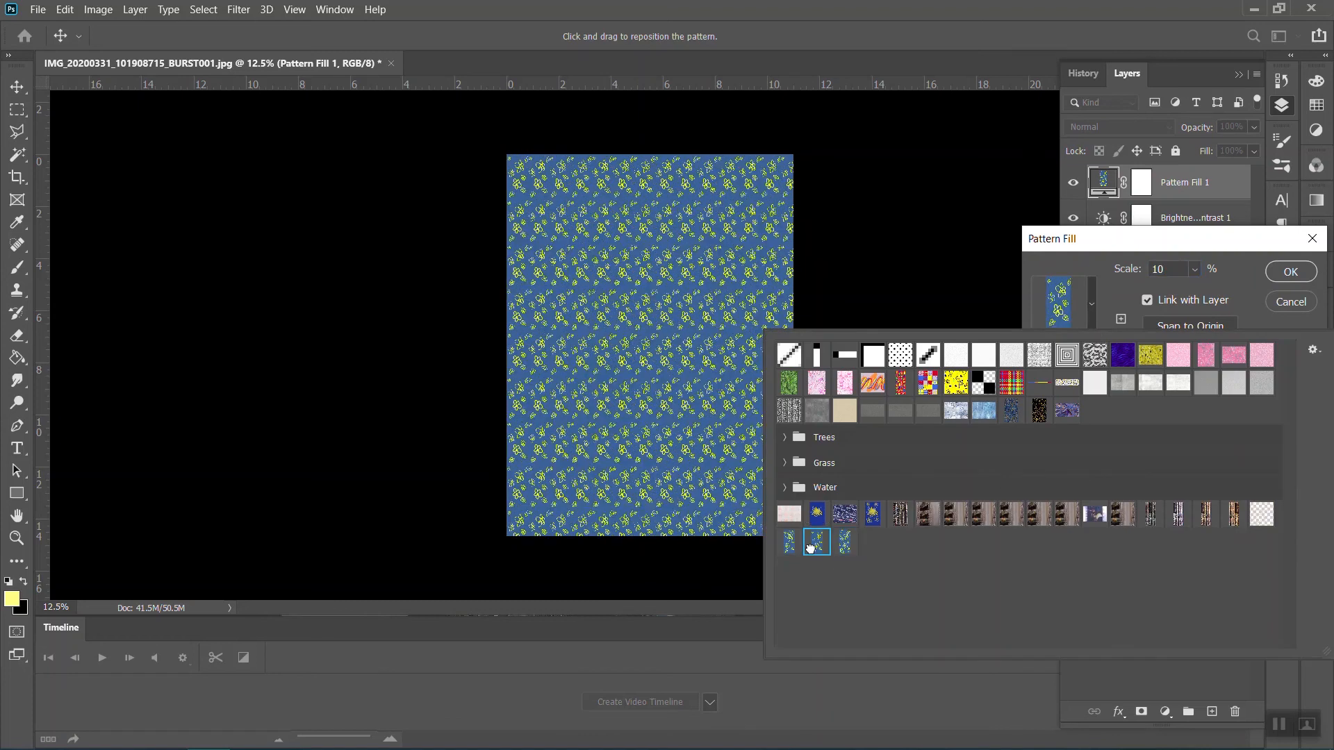
pyautogui.click(845, 554)
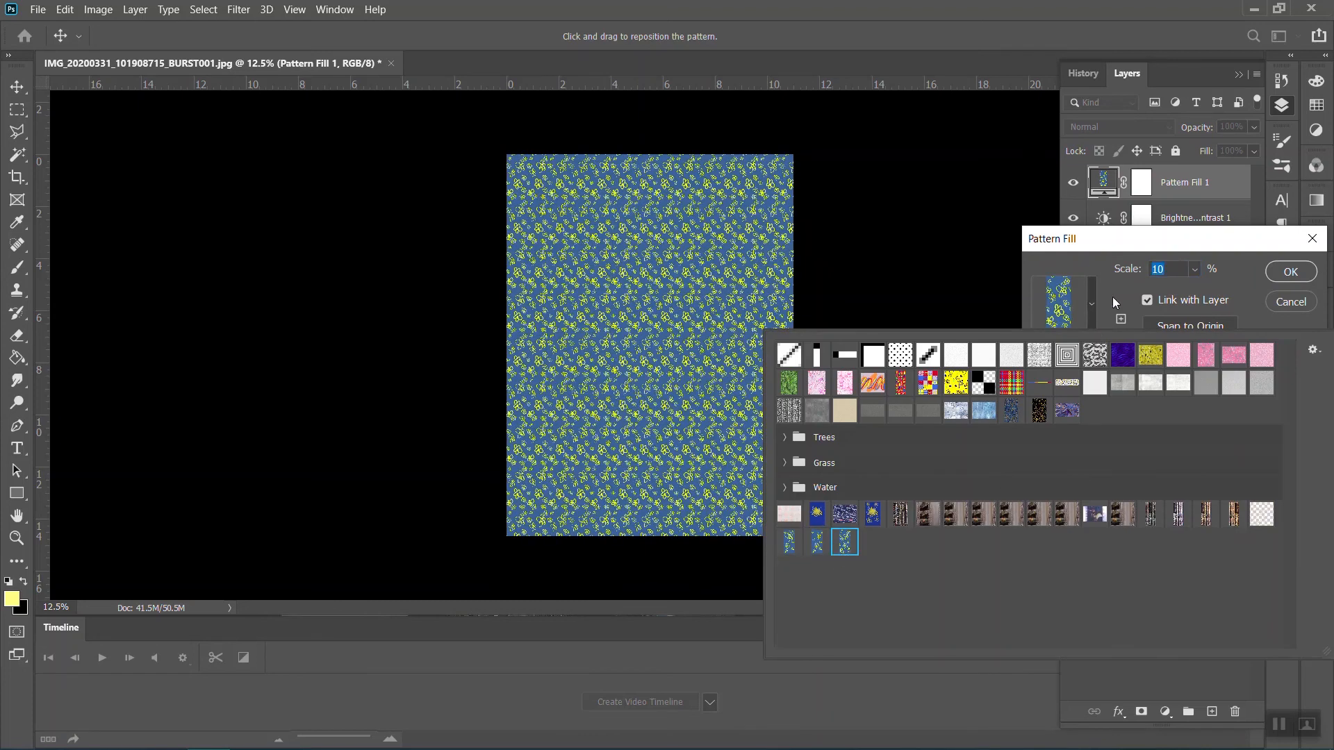
pyautogui.click(1111, 298)
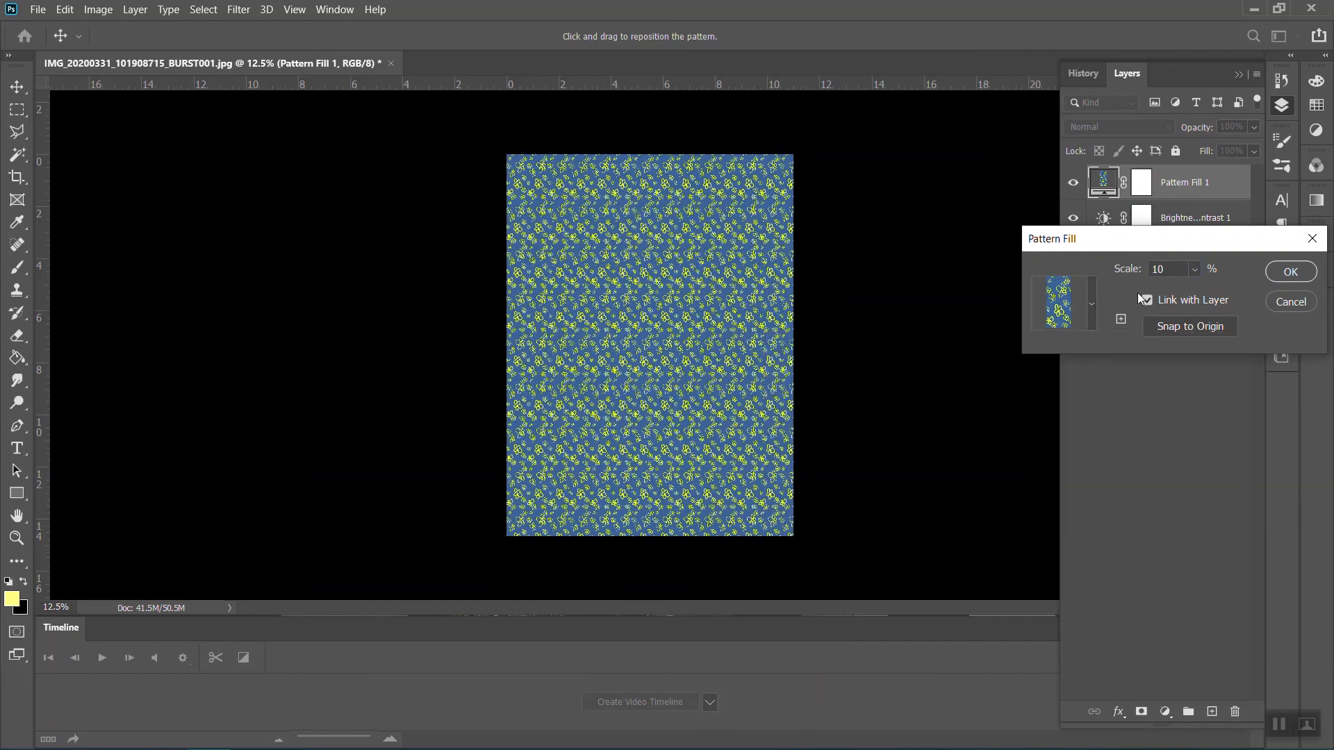
# Set the pattern fill's scale to 11% and apply the fill
pyautogui.click(1194, 270)
pyautogui.click(1174, 268)
pyautogui.press('Up')
pyautogui.press('Up')
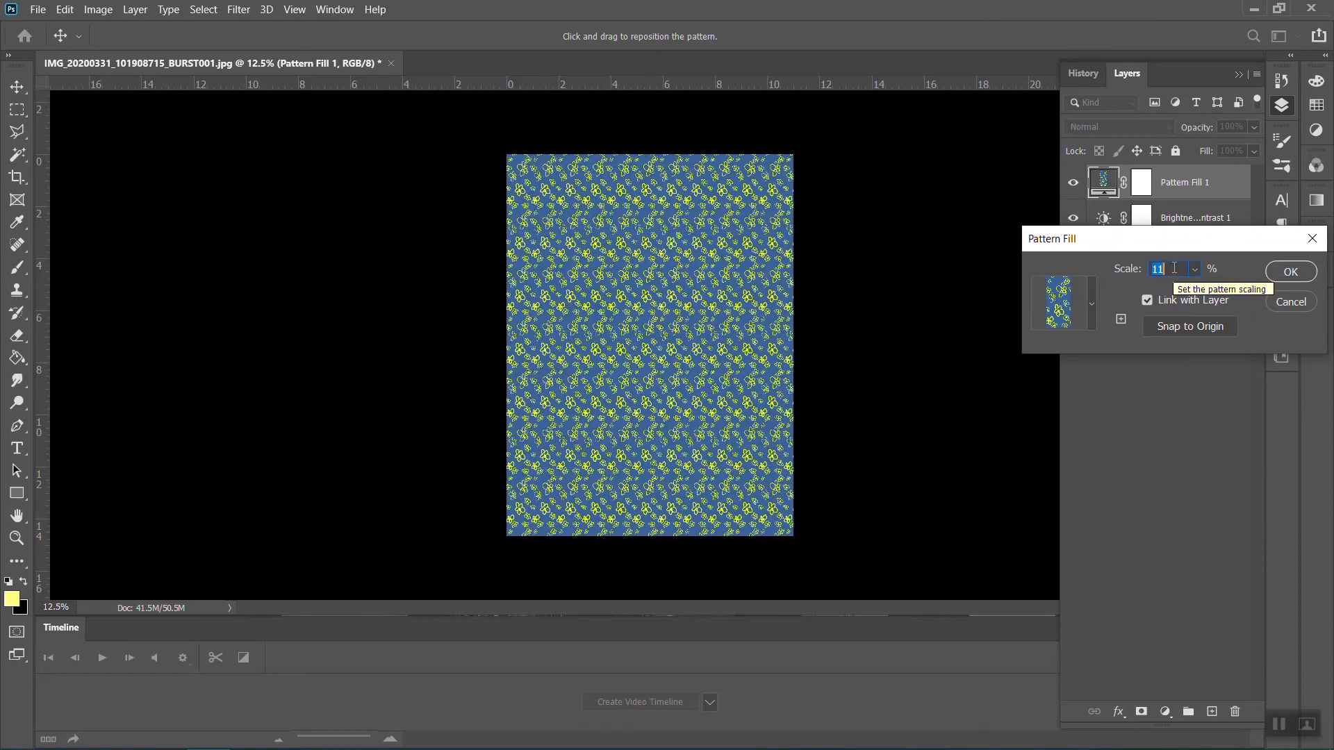
pyautogui.click(1290, 271)
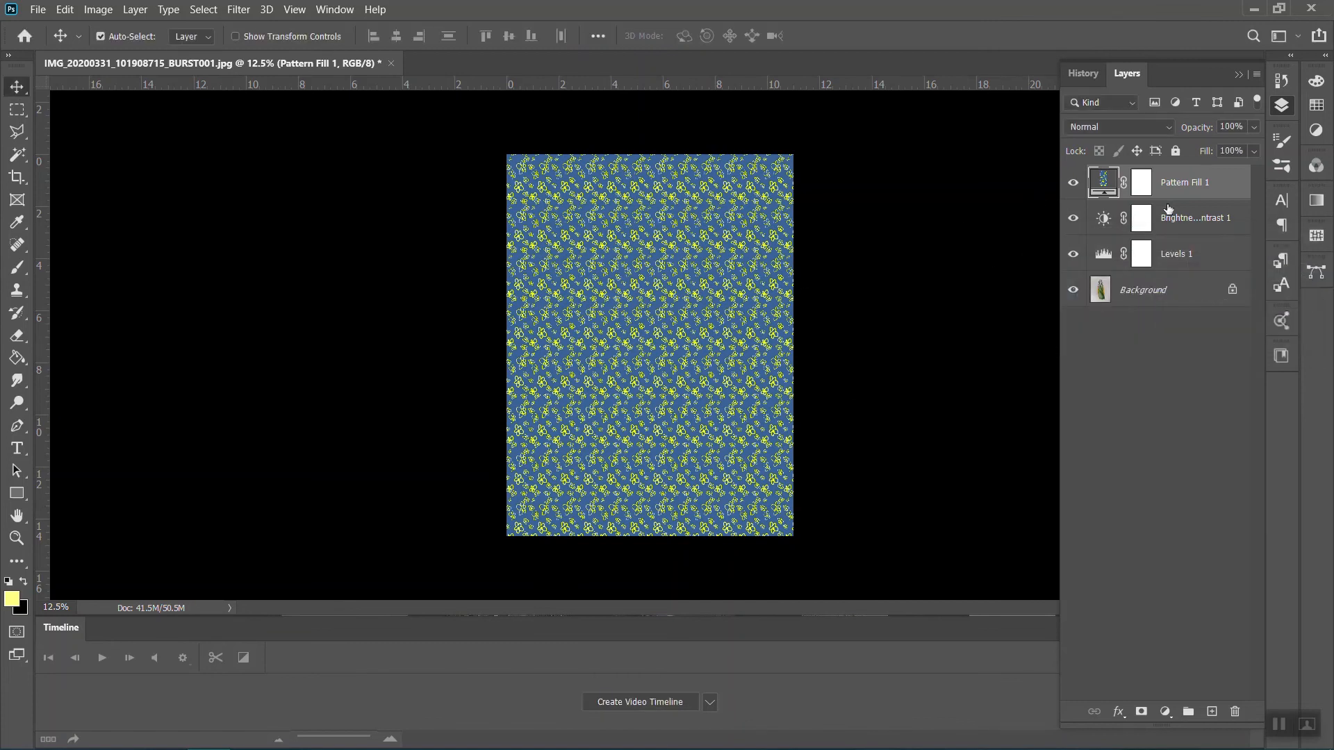
# Rasterize the Pattern Fill 1 layer
pyautogui.doubleClick(1103, 182)
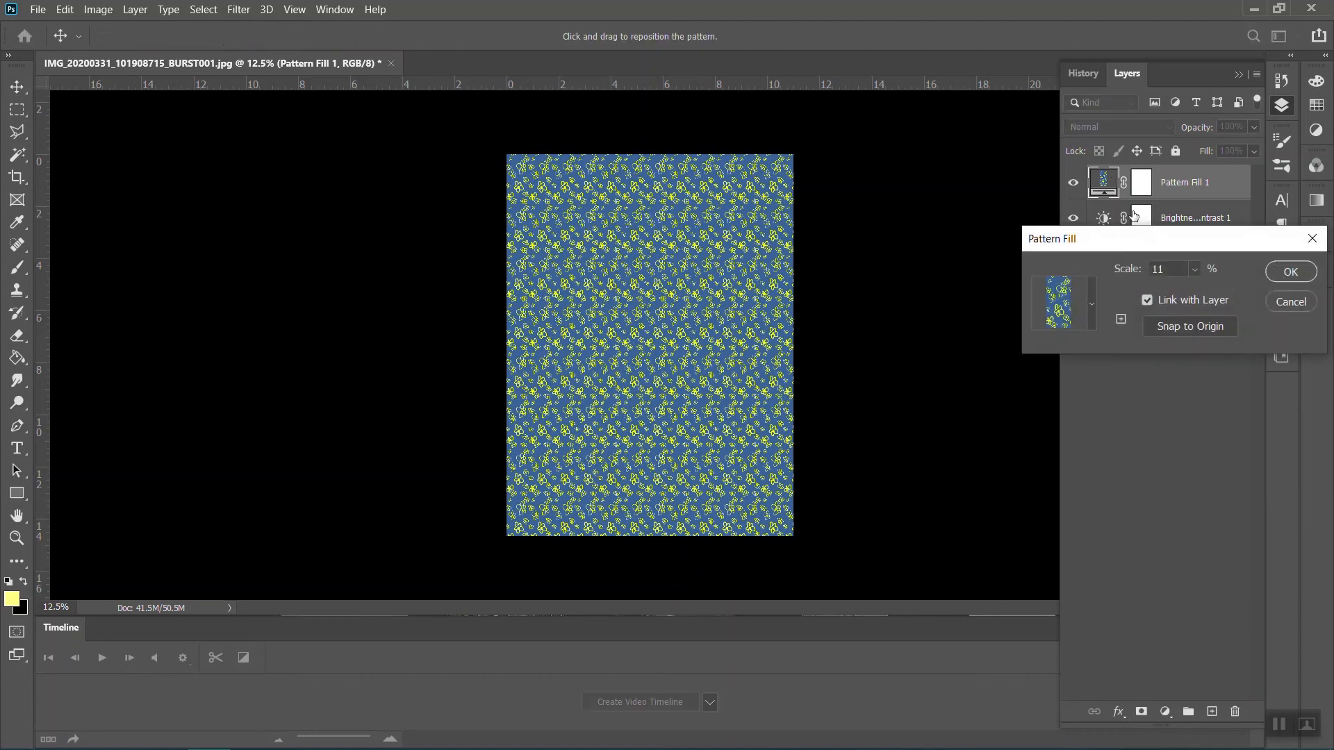
pyautogui.click(1311, 306)
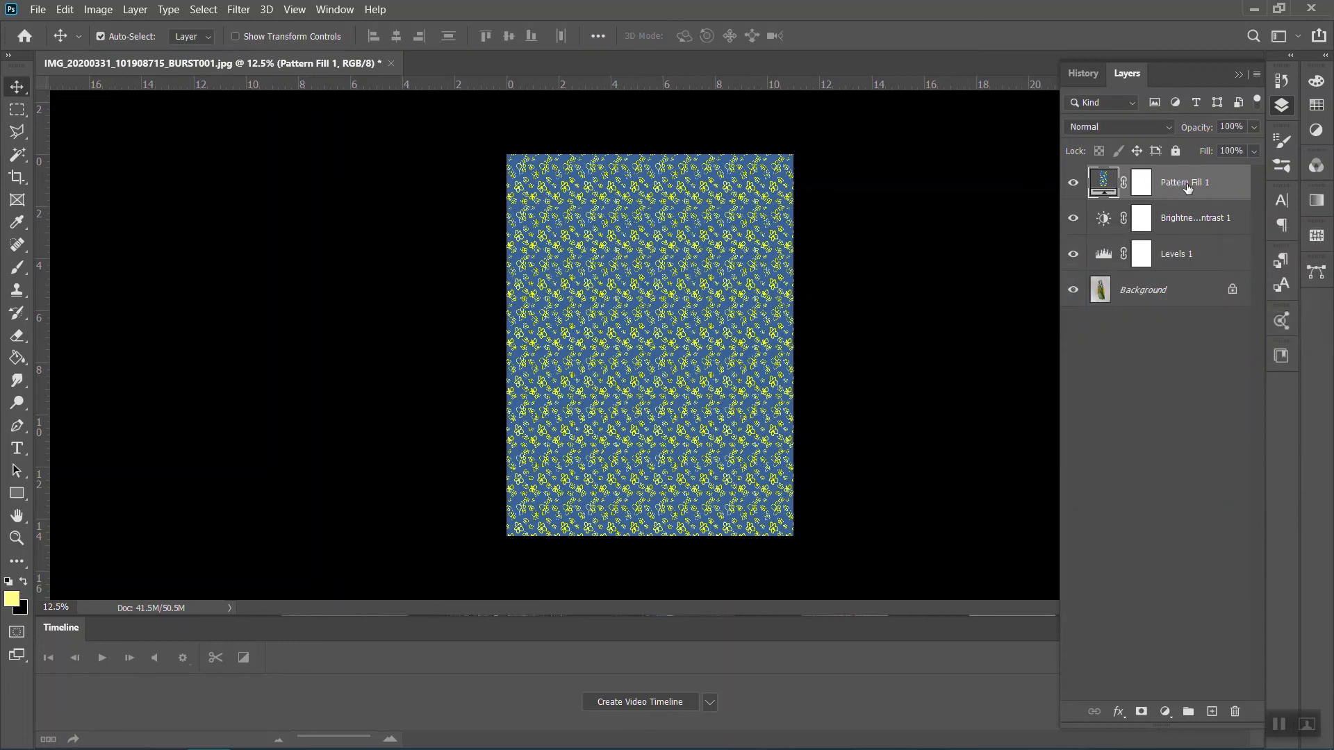
pyautogui.rightClick(1186, 184)
pyautogui.click(1080, 282)
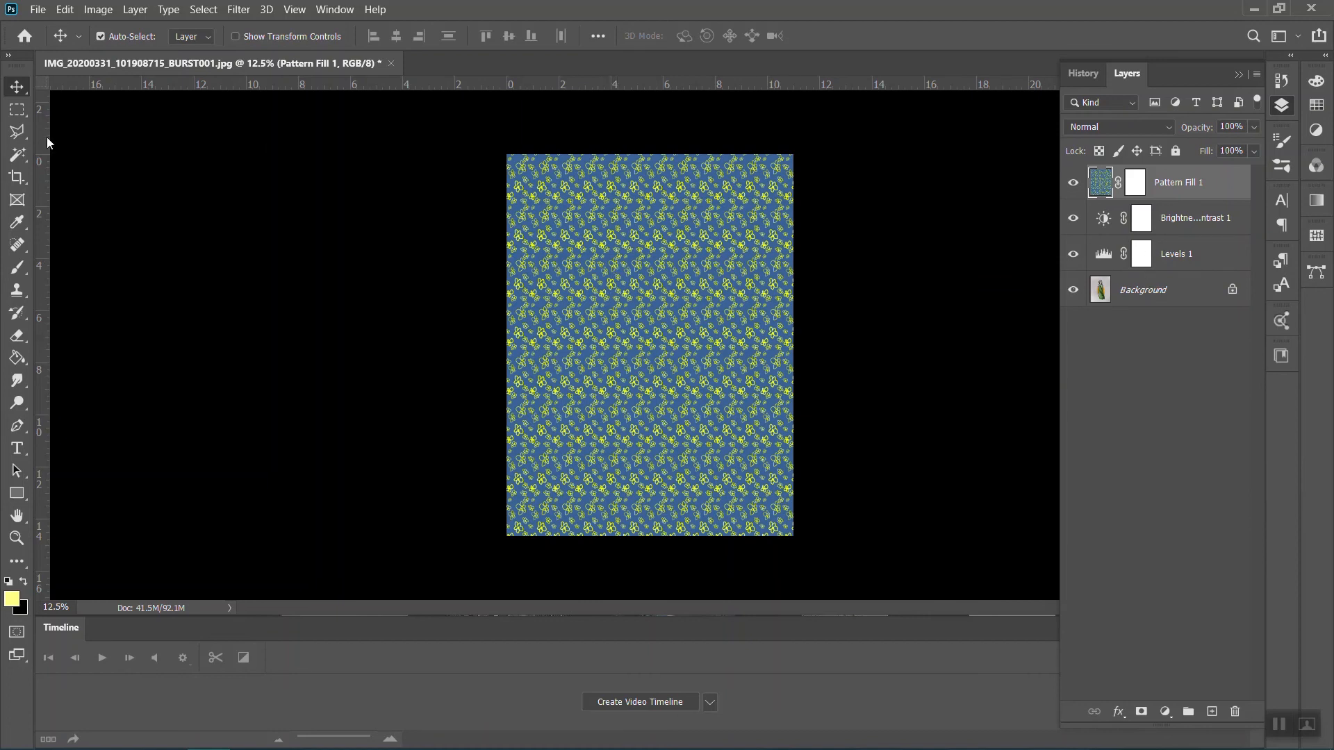
# Select a rectangle of the pattern about 3 by 6 in with a Normal-style marquee and copy it to a new layer
pyautogui.click(18, 111)
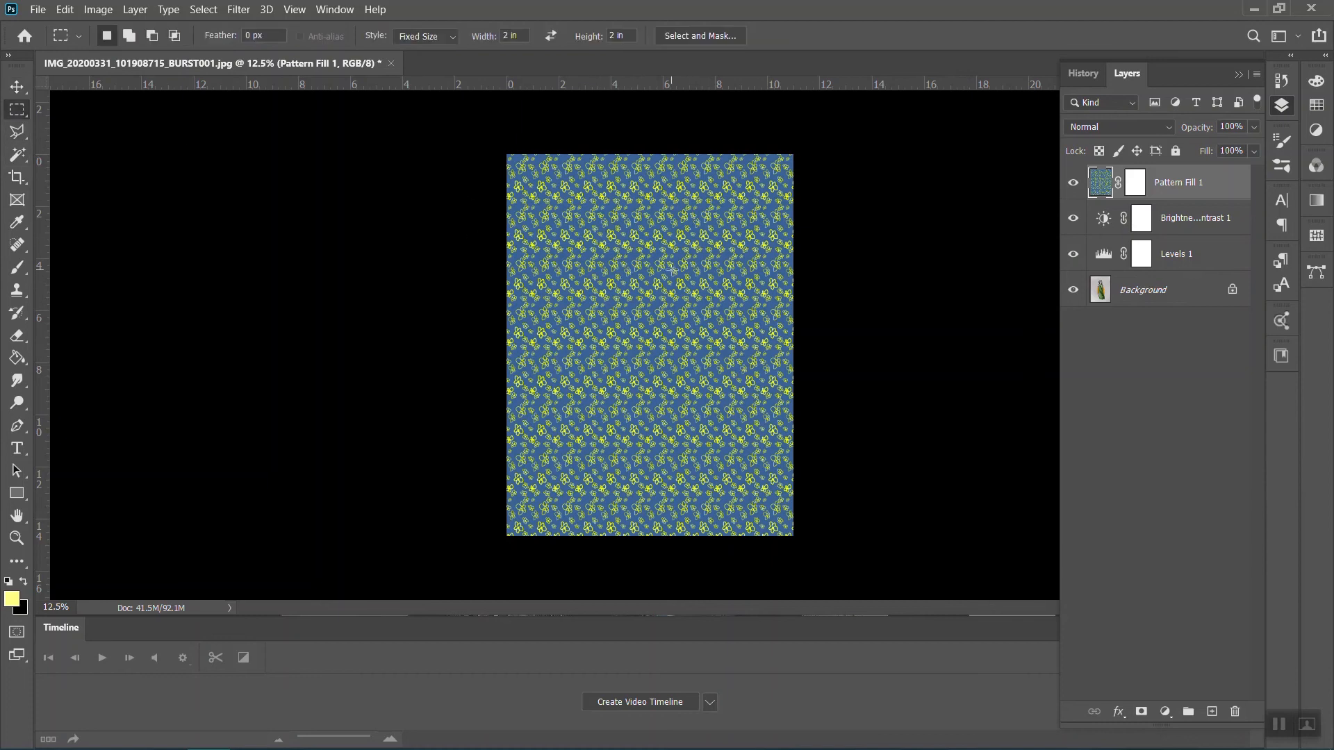
pyautogui.moveTo(577, 237); pyautogui.dragTo(588, 263)
pyautogui.click(425, 36)
pyautogui.click(417, 52)
pyautogui.moveTo(580, 226); pyautogui.dragTo(659, 382)
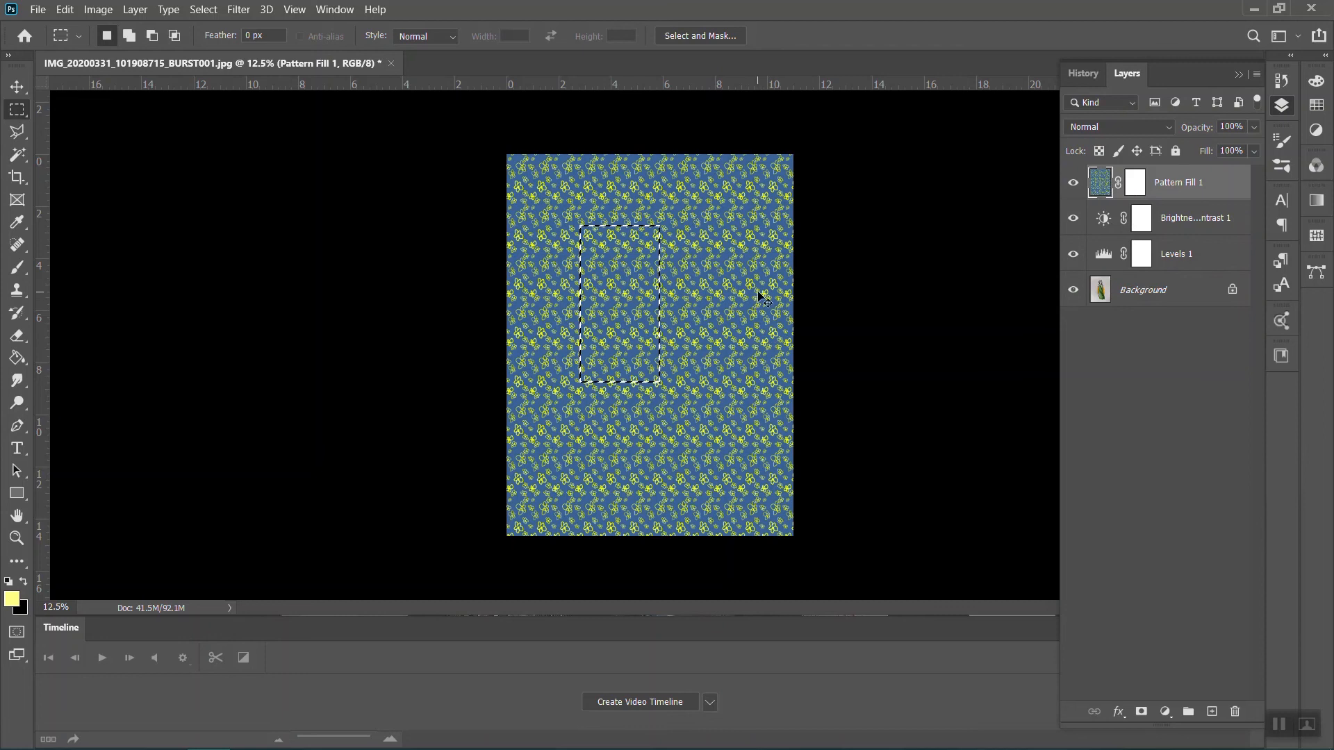
pyautogui.hotkey('ctrl', 'j')
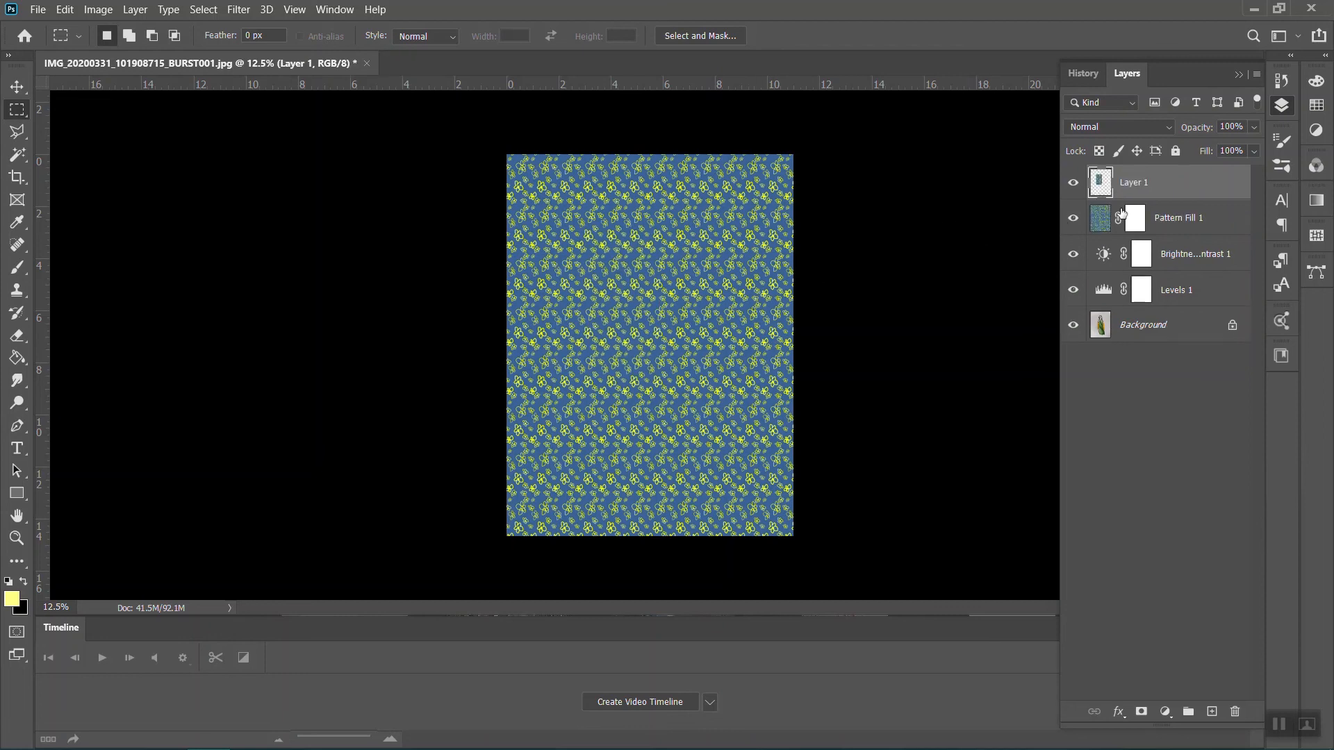
# Rename the copied pattern layer as "Right Lapel" and hide the Pattern Fill 1 layer
pyautogui.doubleClick(1142, 183)
pyautogui.write('Right Lapel')
pyautogui.press('Return')
pyautogui.click(1097, 221)
pyautogui.click(1073, 219)
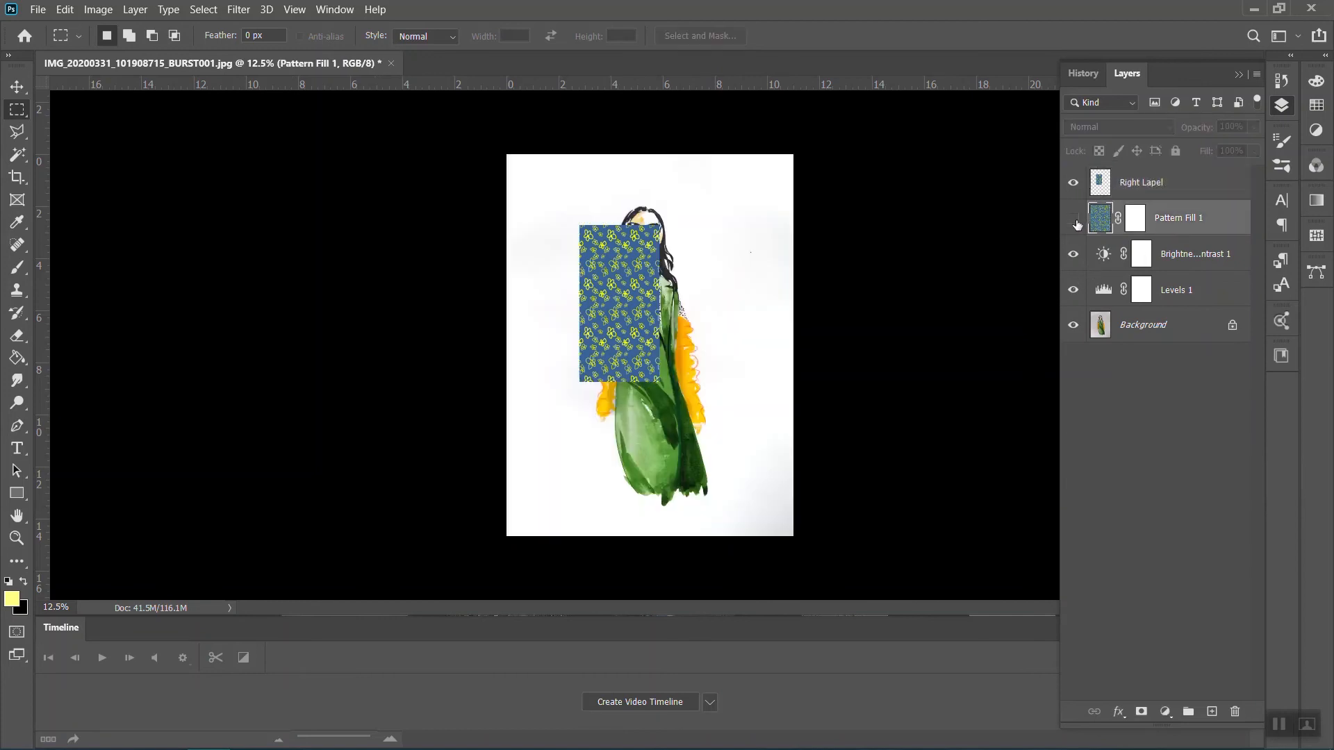
# Move the Right Lapel pattern piece over the figure's torso and rotate it about -18.5 degrees
pyautogui.click(17, 86)
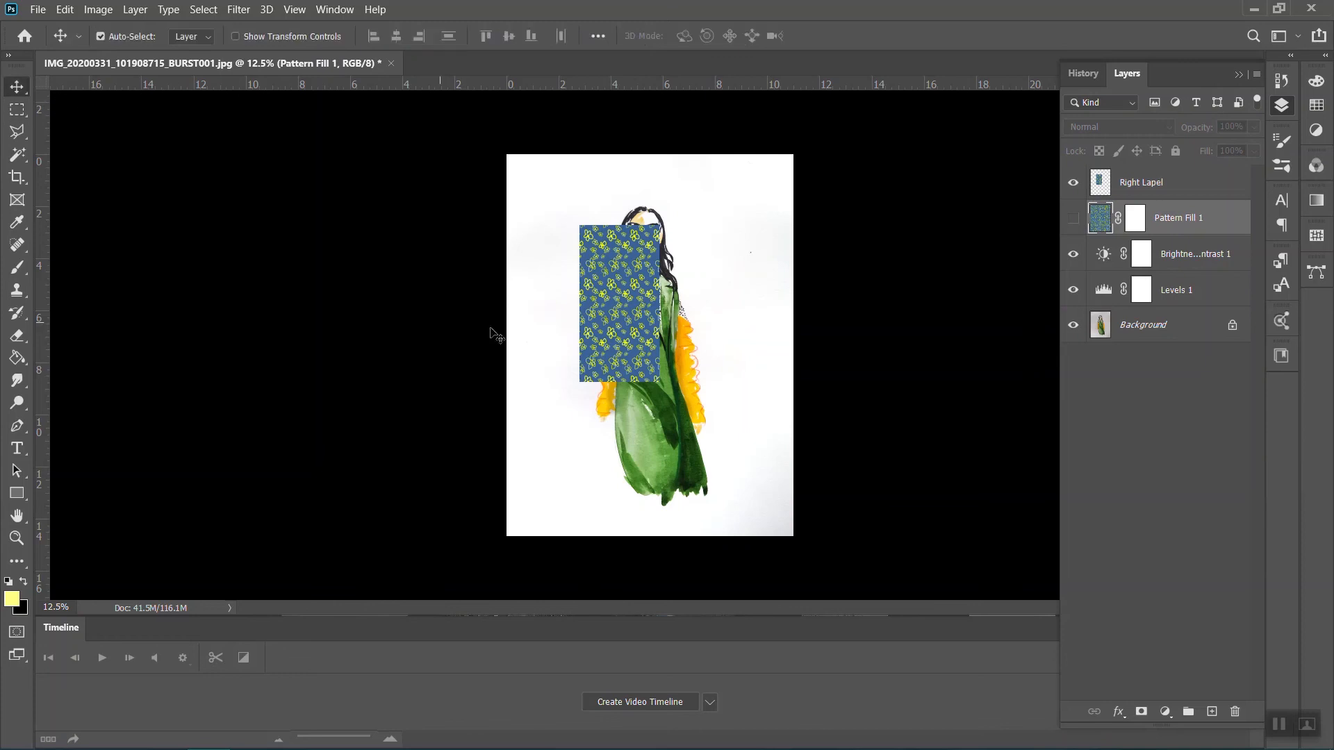
pyautogui.moveTo(632, 357); pyautogui.dragTo(661, 347)
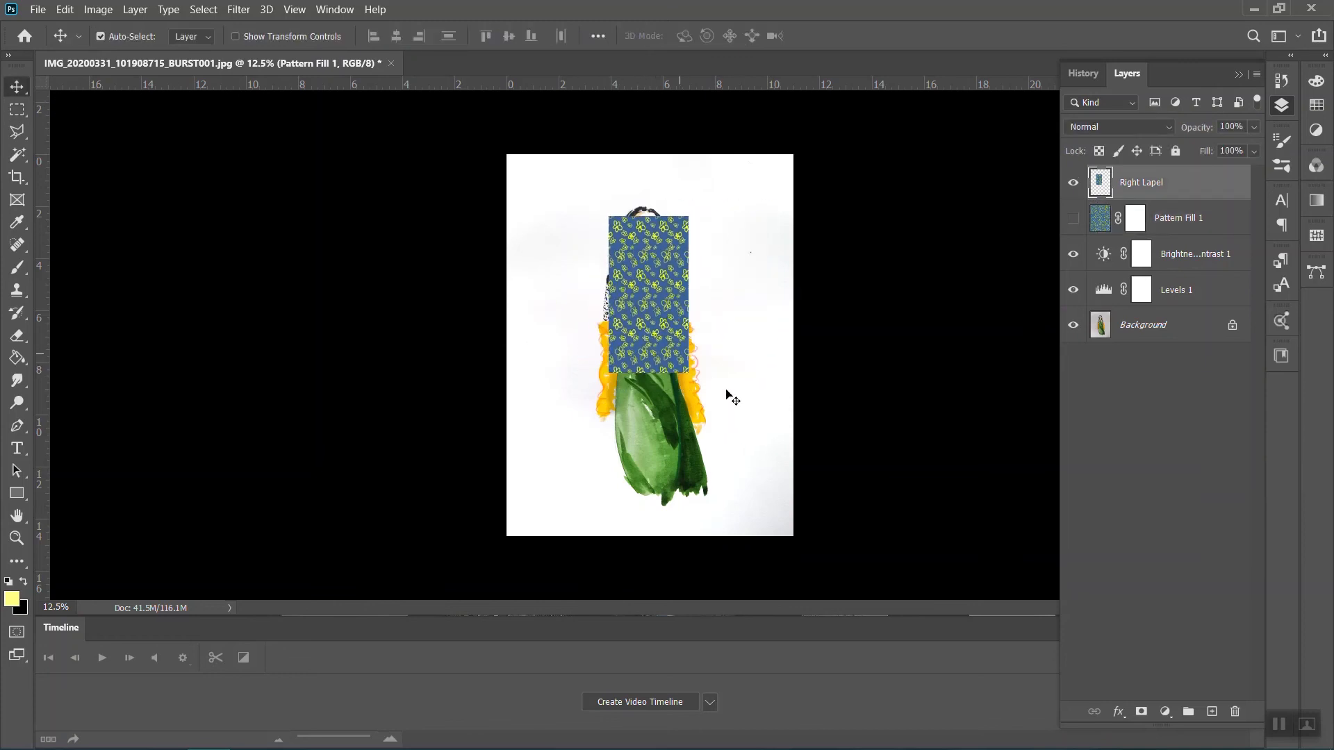
pyautogui.hotkey('ctrl', 't')
pyautogui.moveTo(710, 197); pyautogui.dragTo(695, 195)
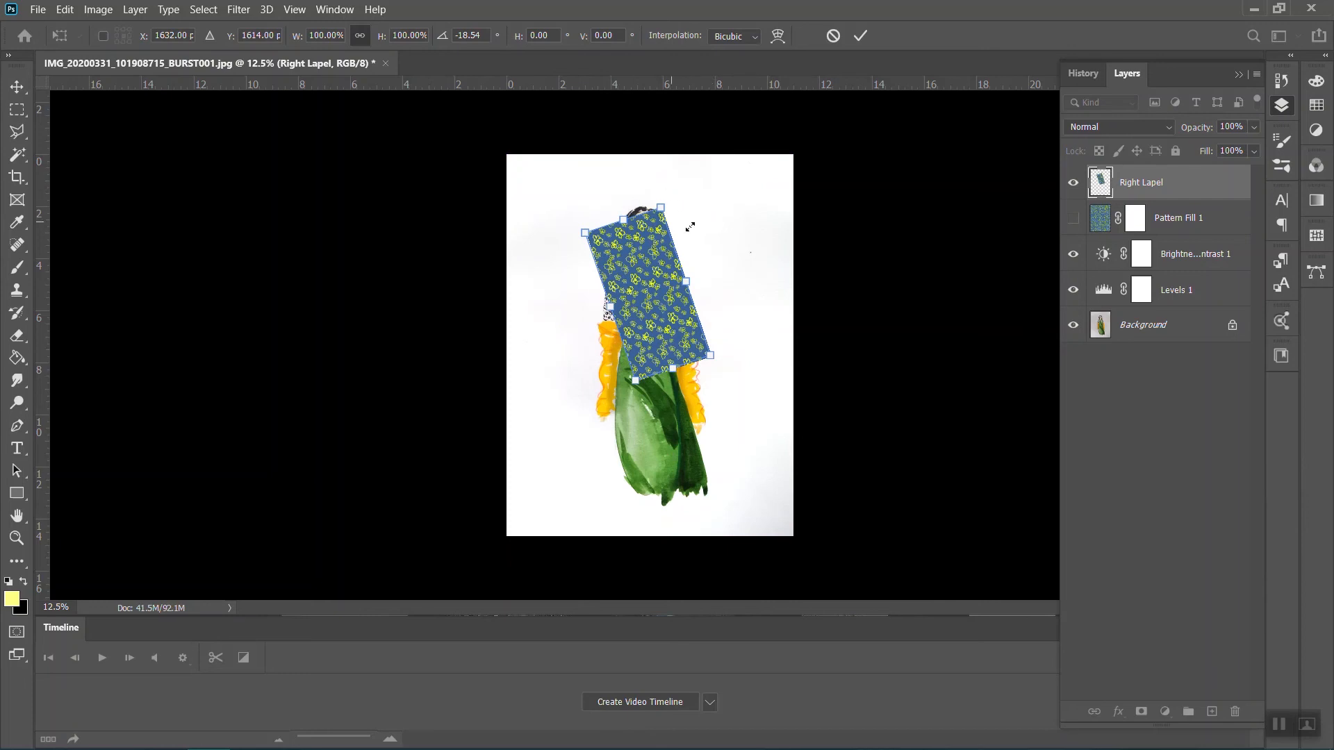
pyautogui.click(17, 87)
pyautogui.click(718, 241)
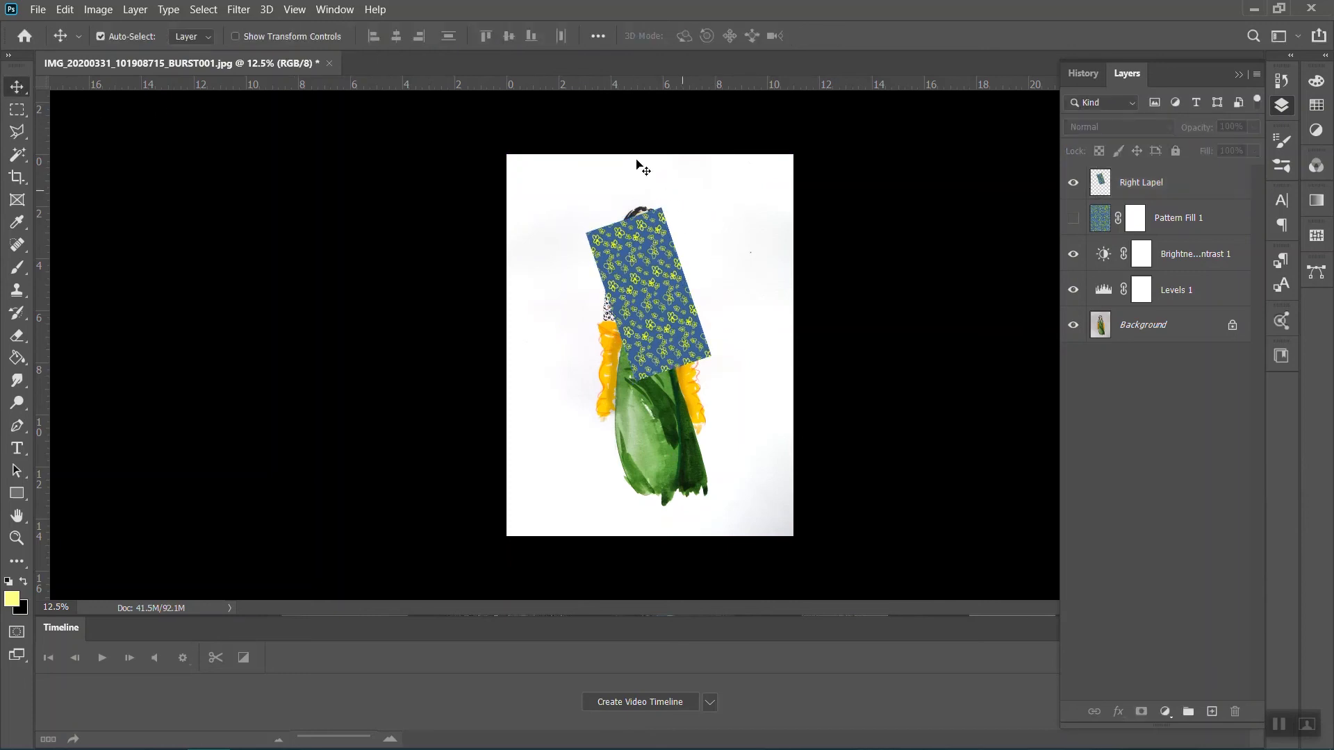
# Load the saved "Right Lapel" channel as a new selection
pyautogui.click(240, 11)
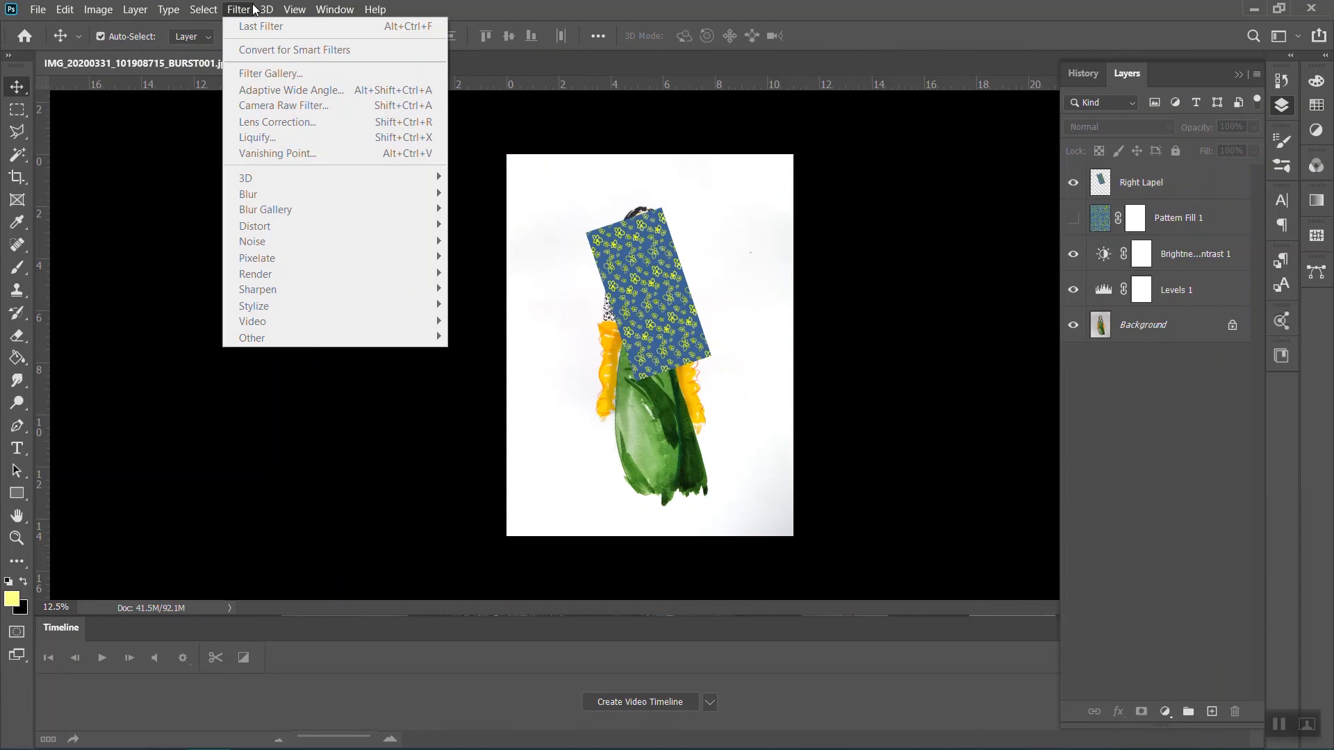
pyautogui.moveTo(294, 9)
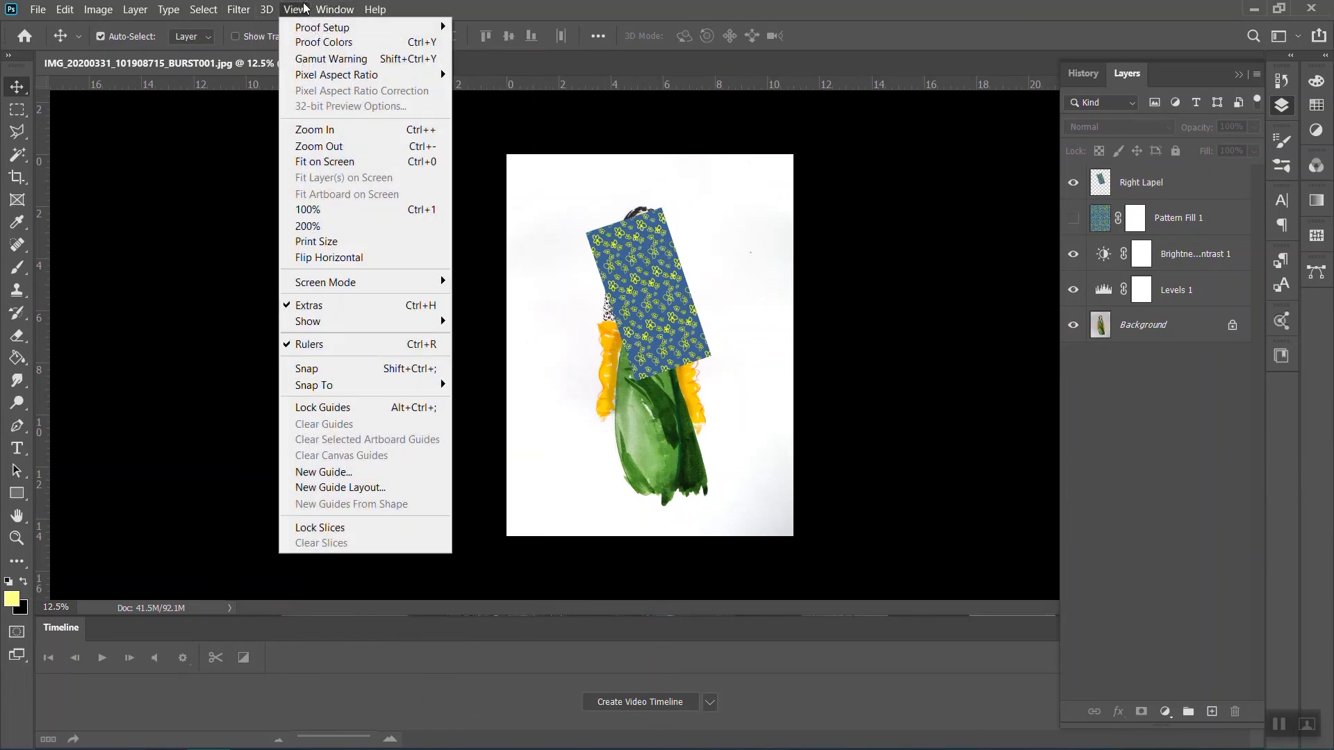
pyautogui.moveTo(204, 13)
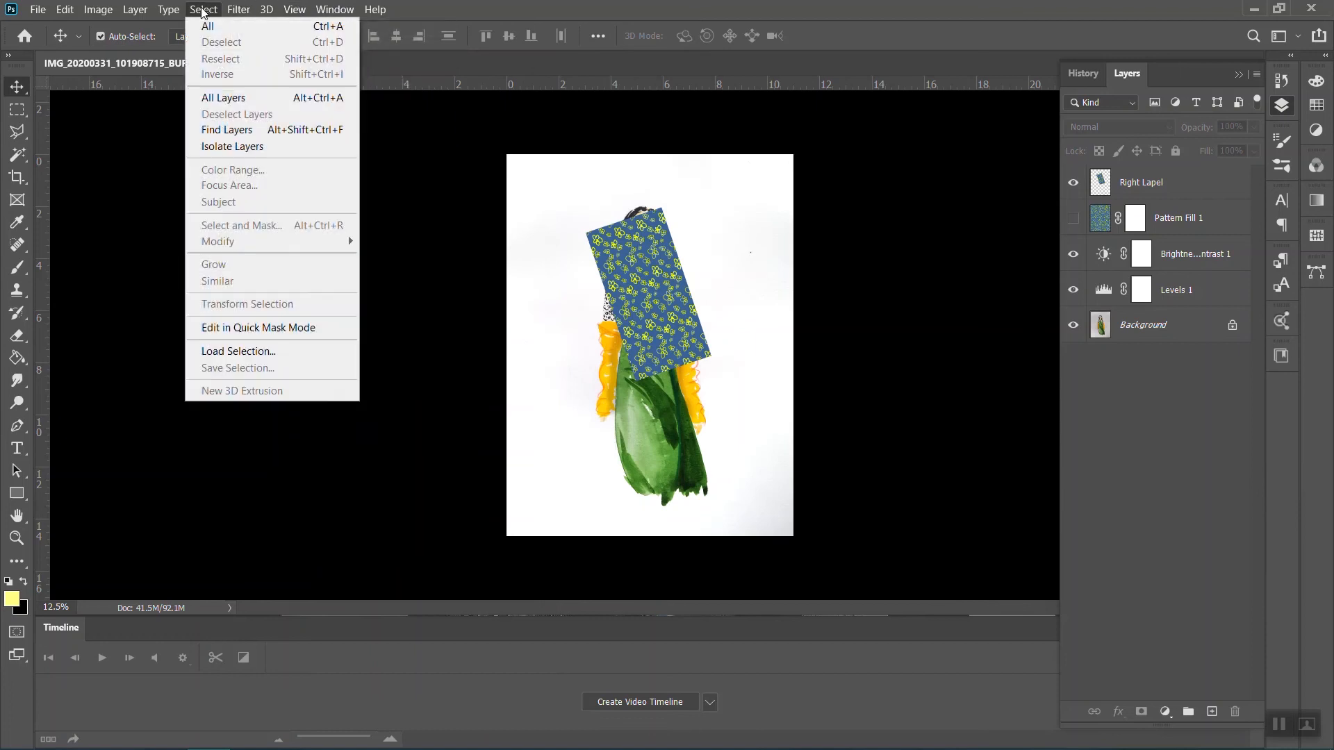
pyautogui.click(297, 351)
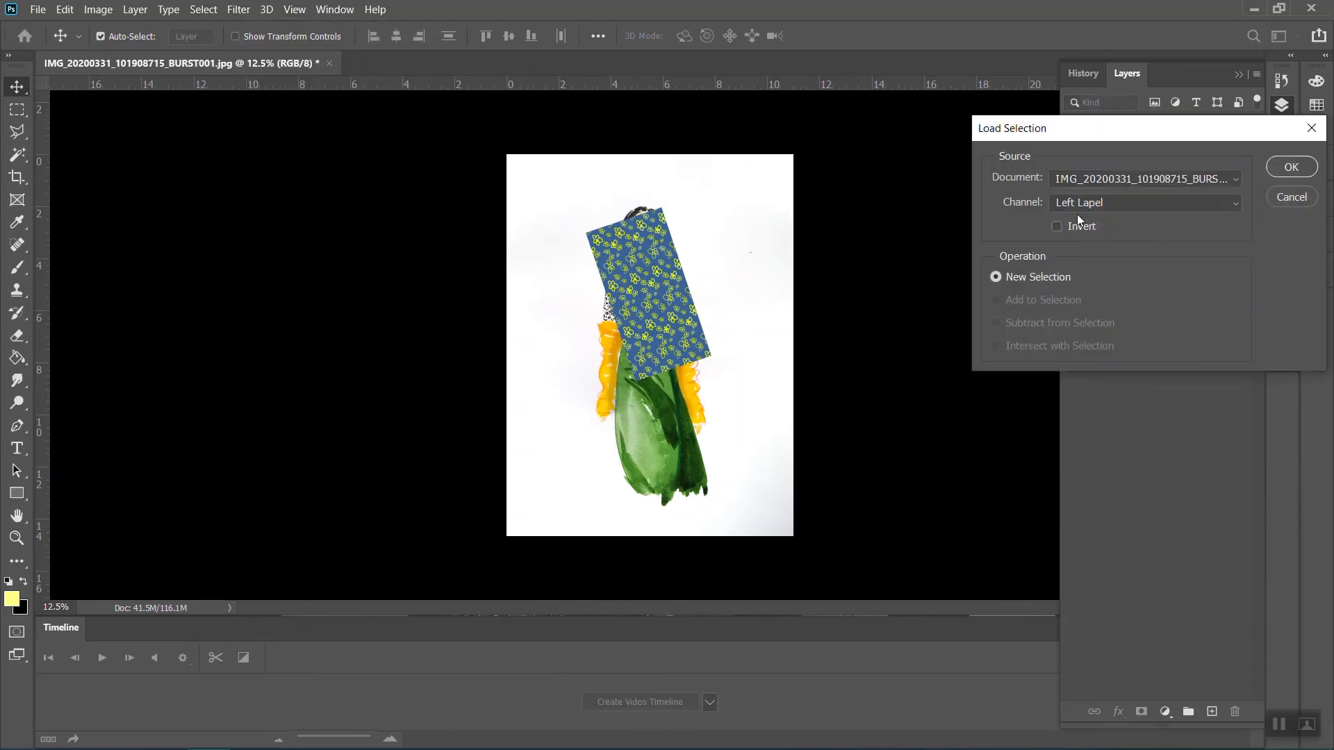
pyautogui.click(1107, 204)
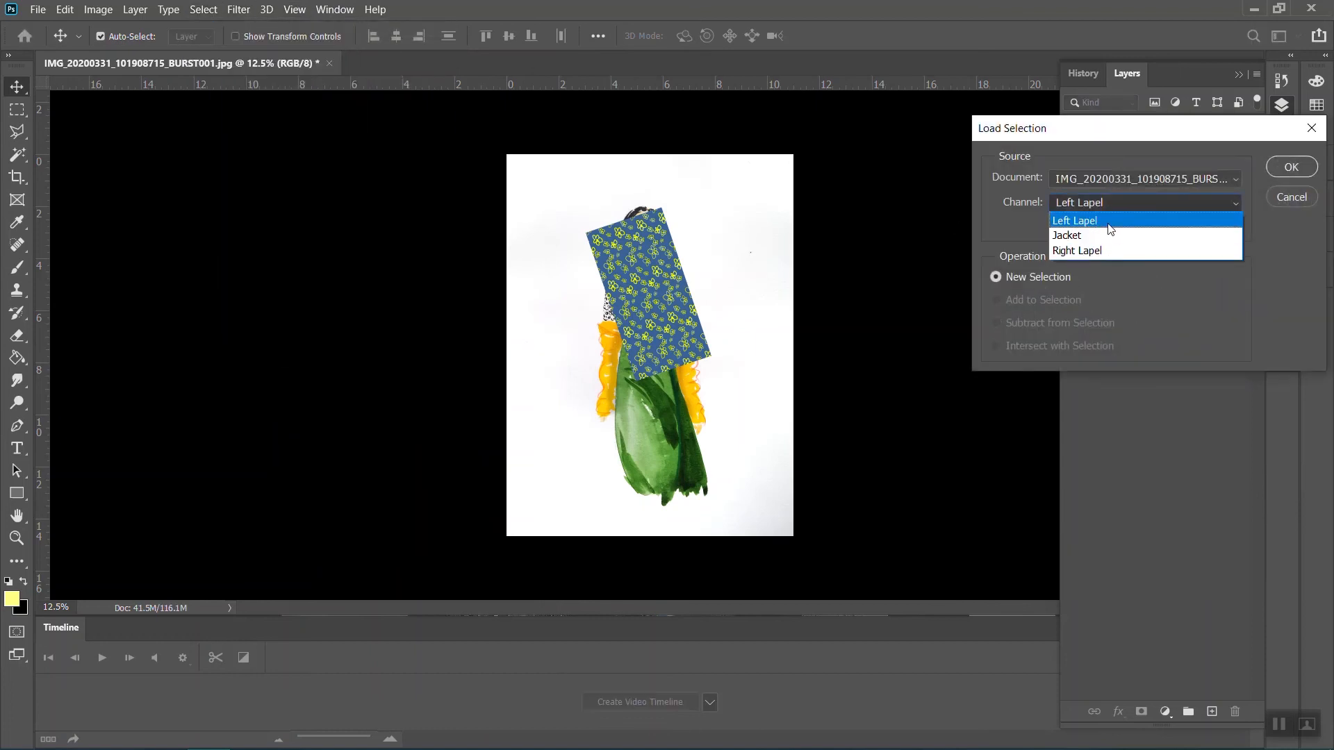
pyautogui.click(1106, 254)
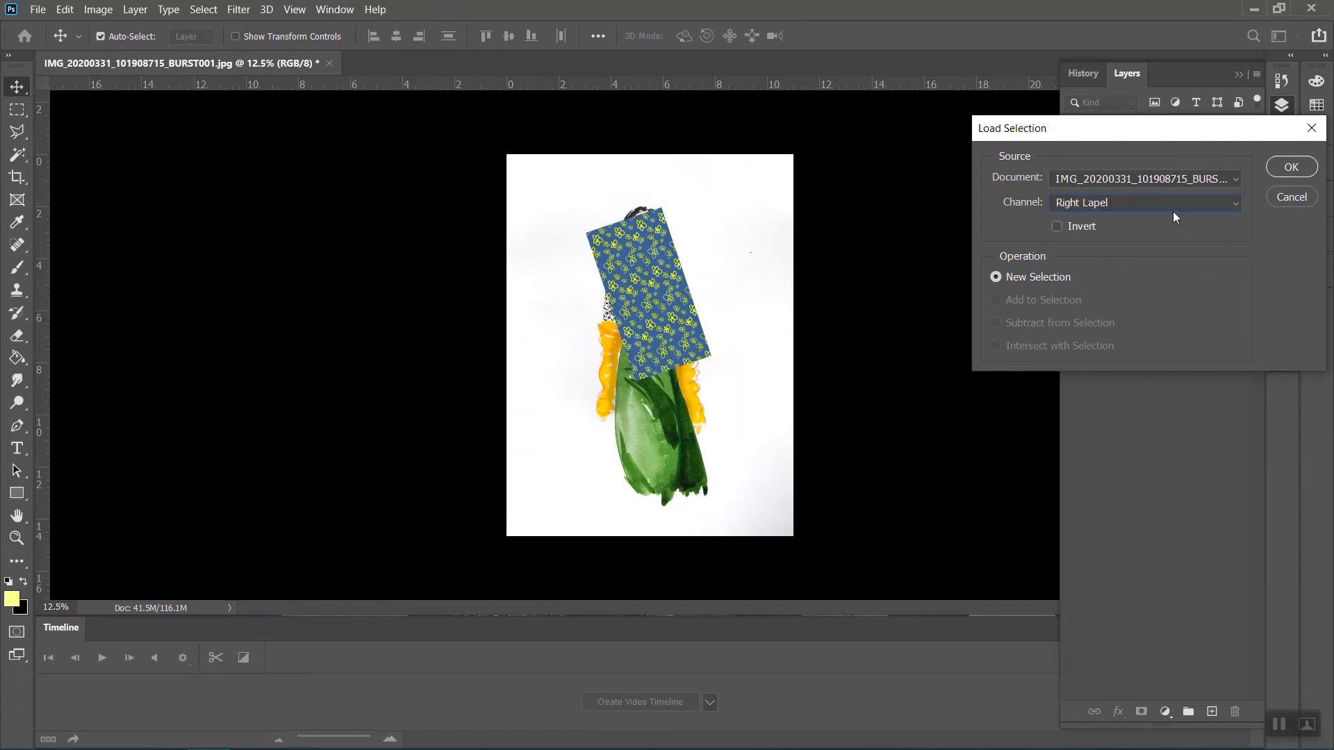
pyautogui.click(1291, 167)
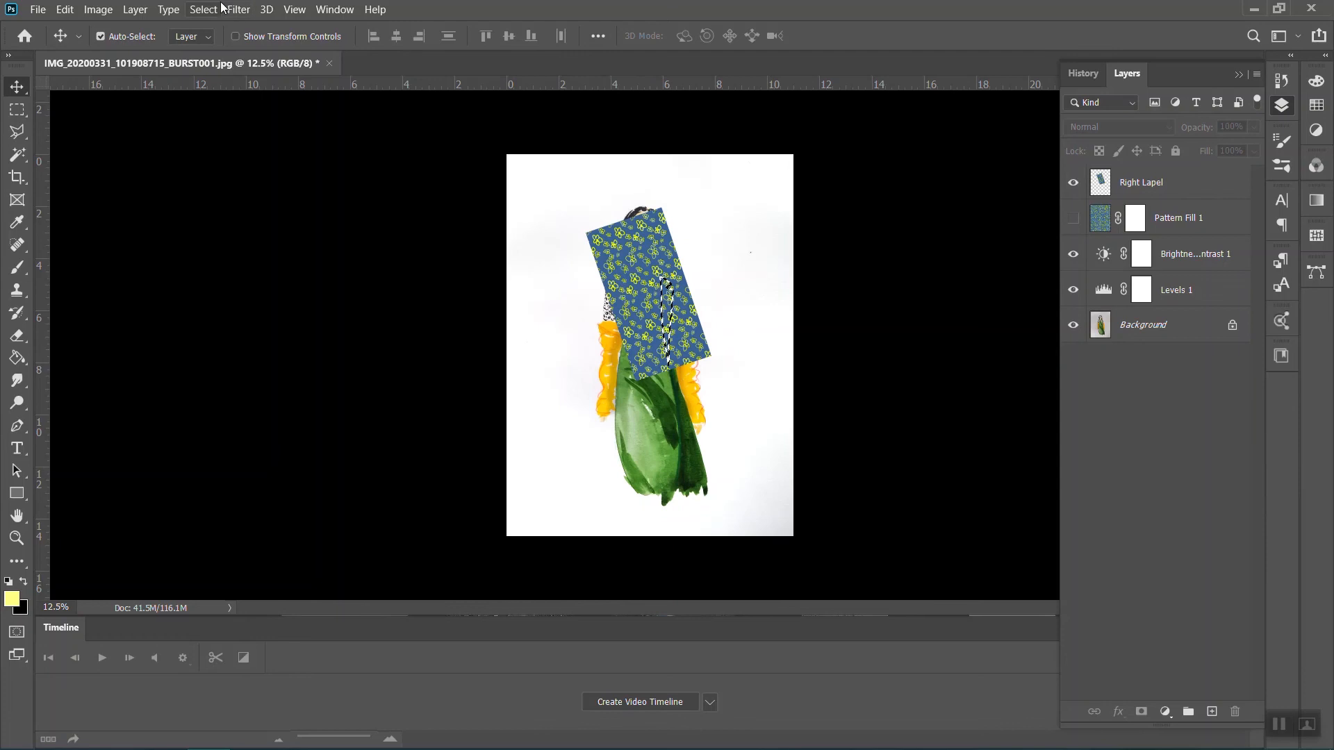
# Add a layer mask to the Right Lapel layer from the loaded lapel selection
pyautogui.click(240, 11)
pyautogui.click(241, 11)
pyautogui.click(199, 11)
pyautogui.click(199, 11)
pyautogui.click(1124, 185)
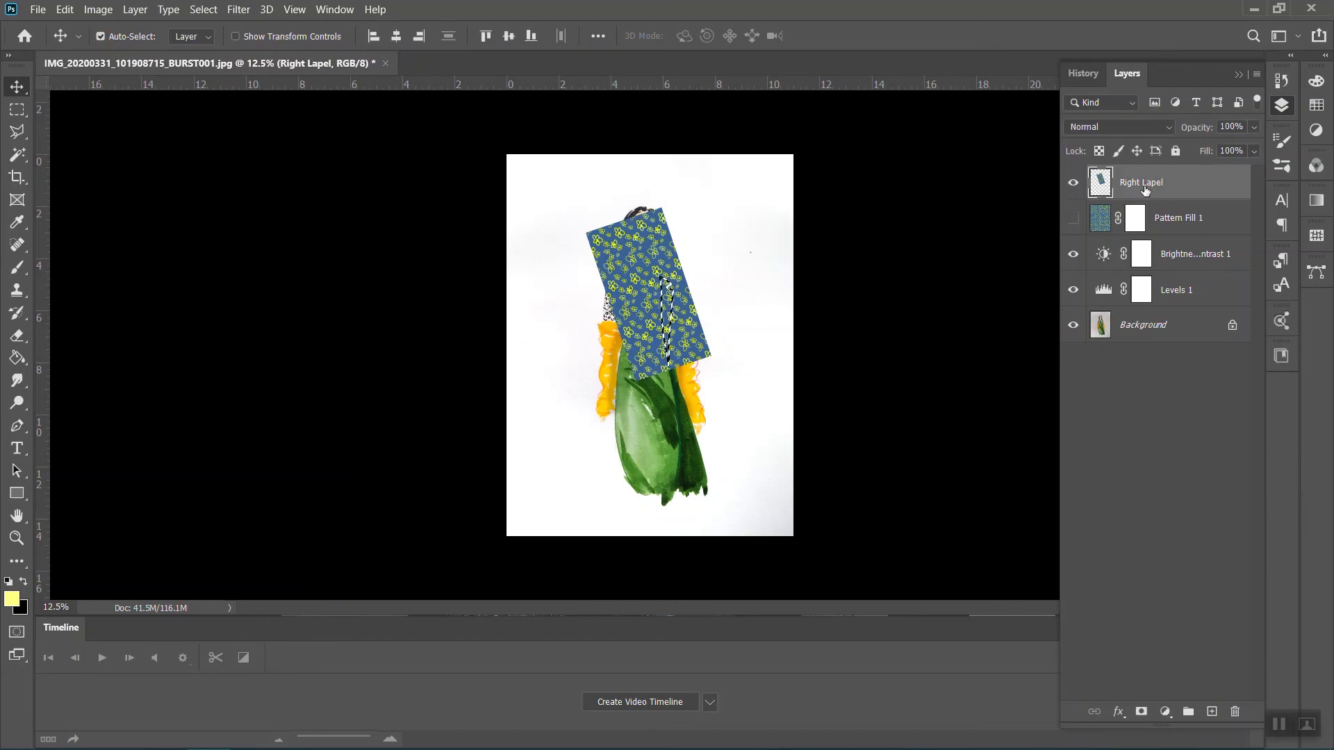
pyautogui.click(1141, 712)
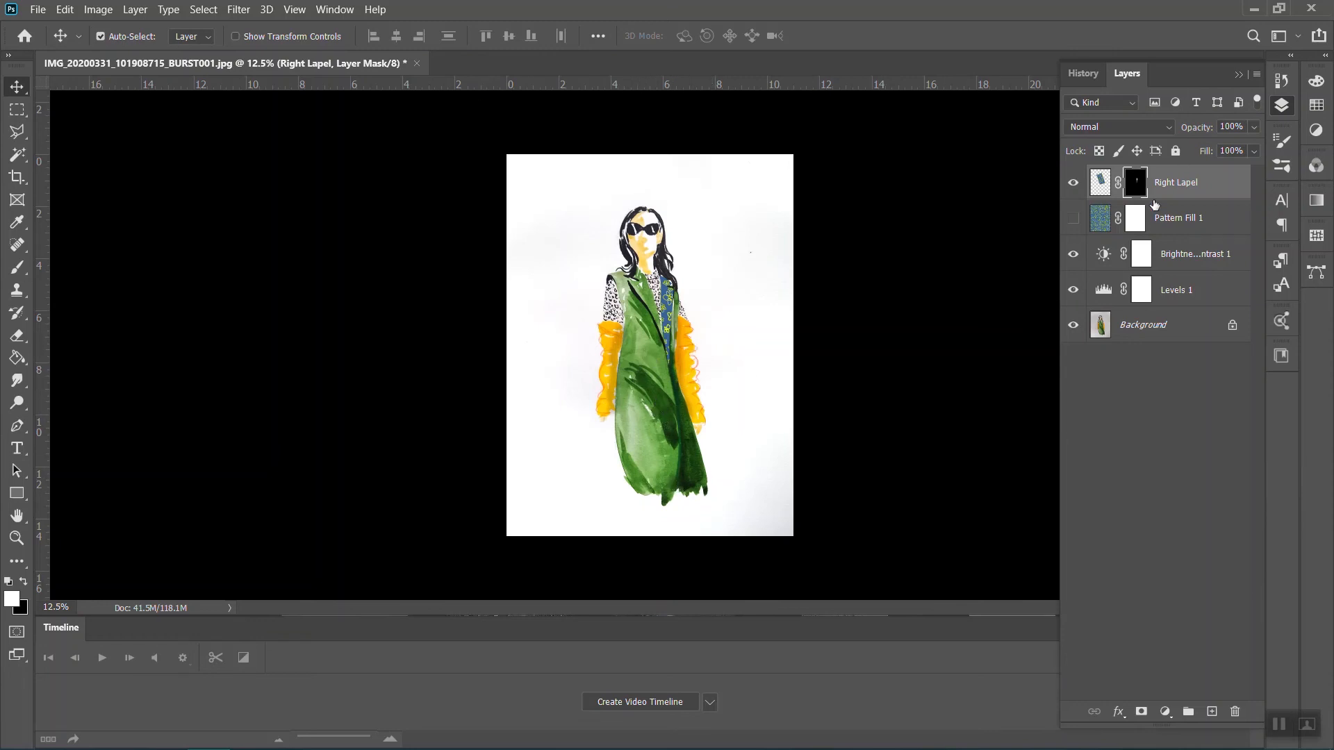
# Copy a rectangle about 6 by 11 in from the Pattern Fill 1 layer to a new layer, with only the source layer hidden
pyautogui.click(1074, 219)
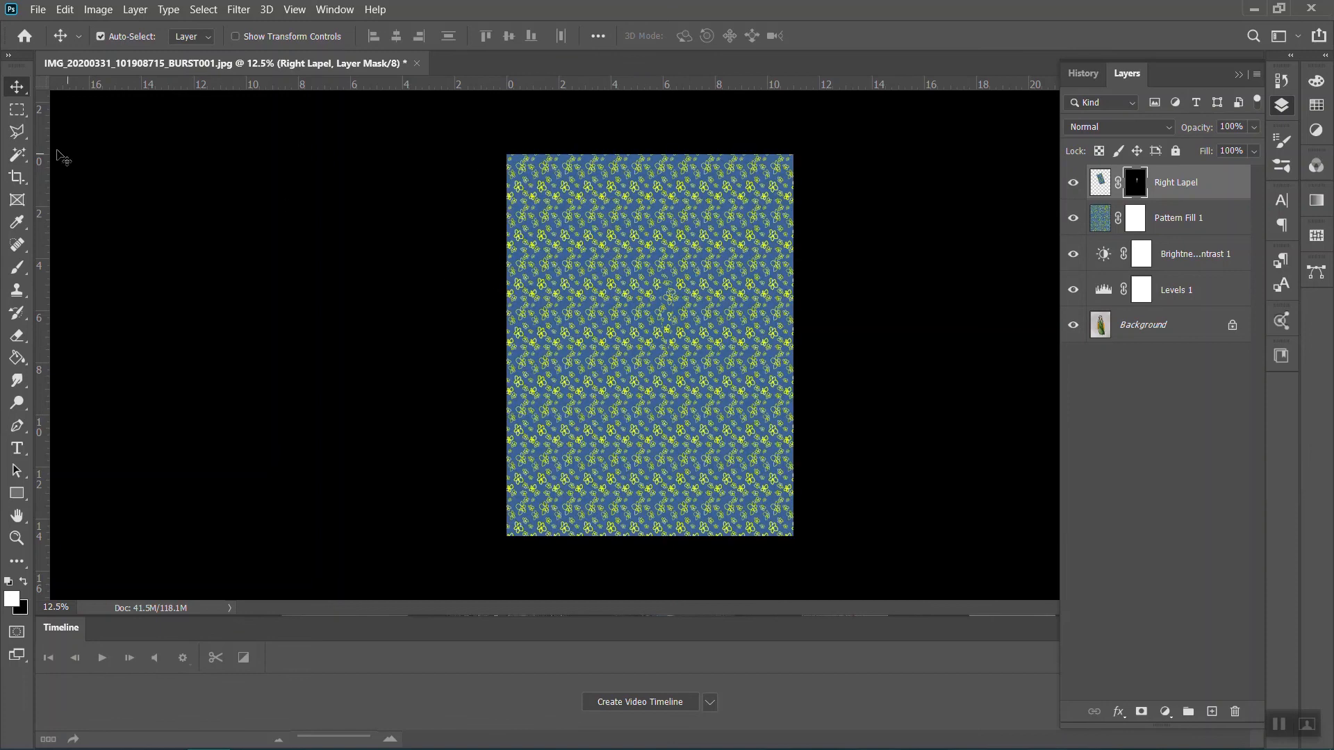
pyautogui.click(17, 109)
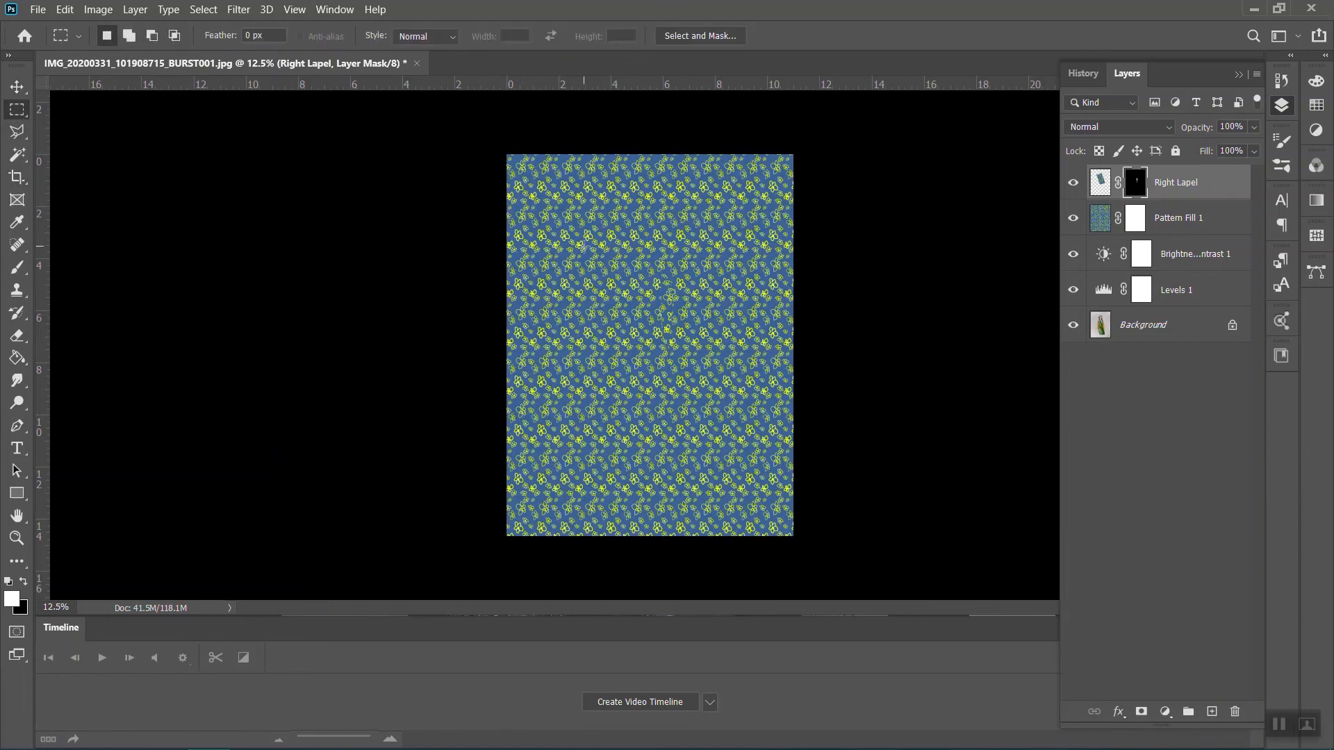
pyautogui.moveTo(559, 212); pyautogui.dragTo(714, 499)
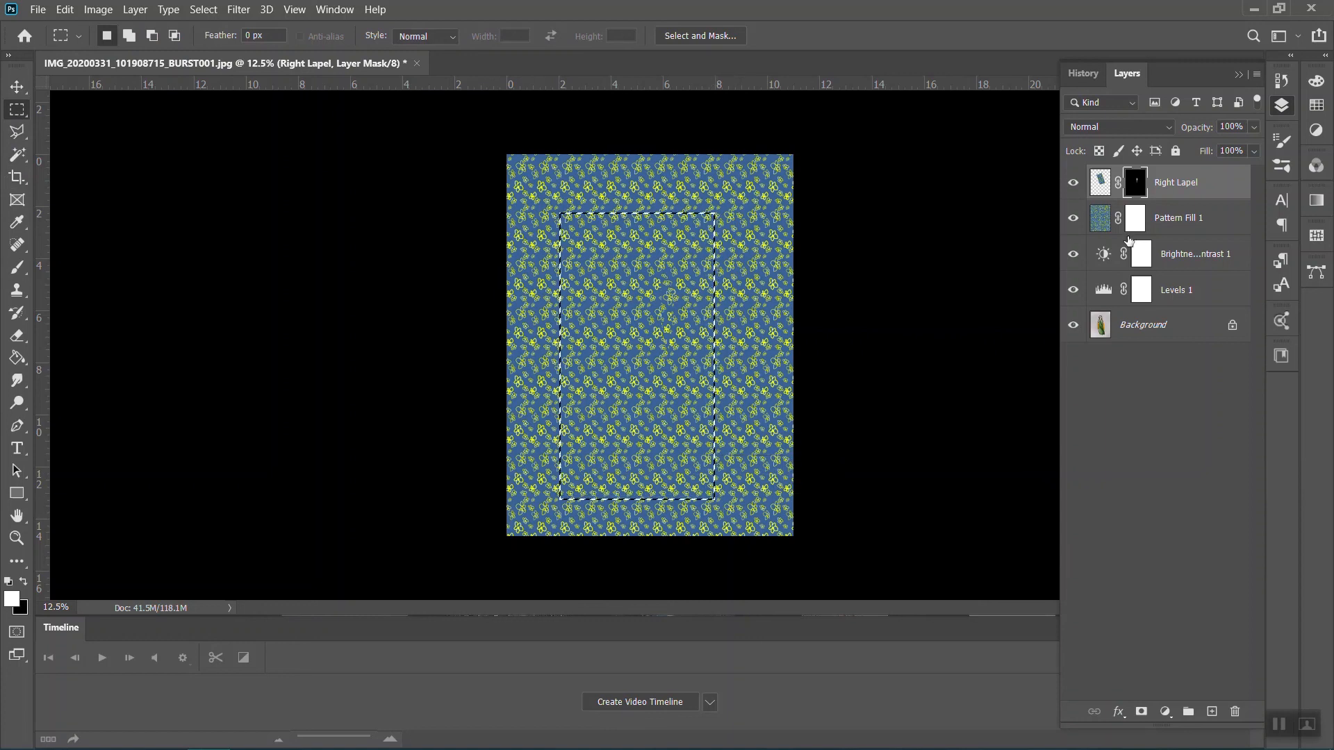
pyautogui.click(1165, 218)
pyautogui.hotkey('ctrl', 'j')
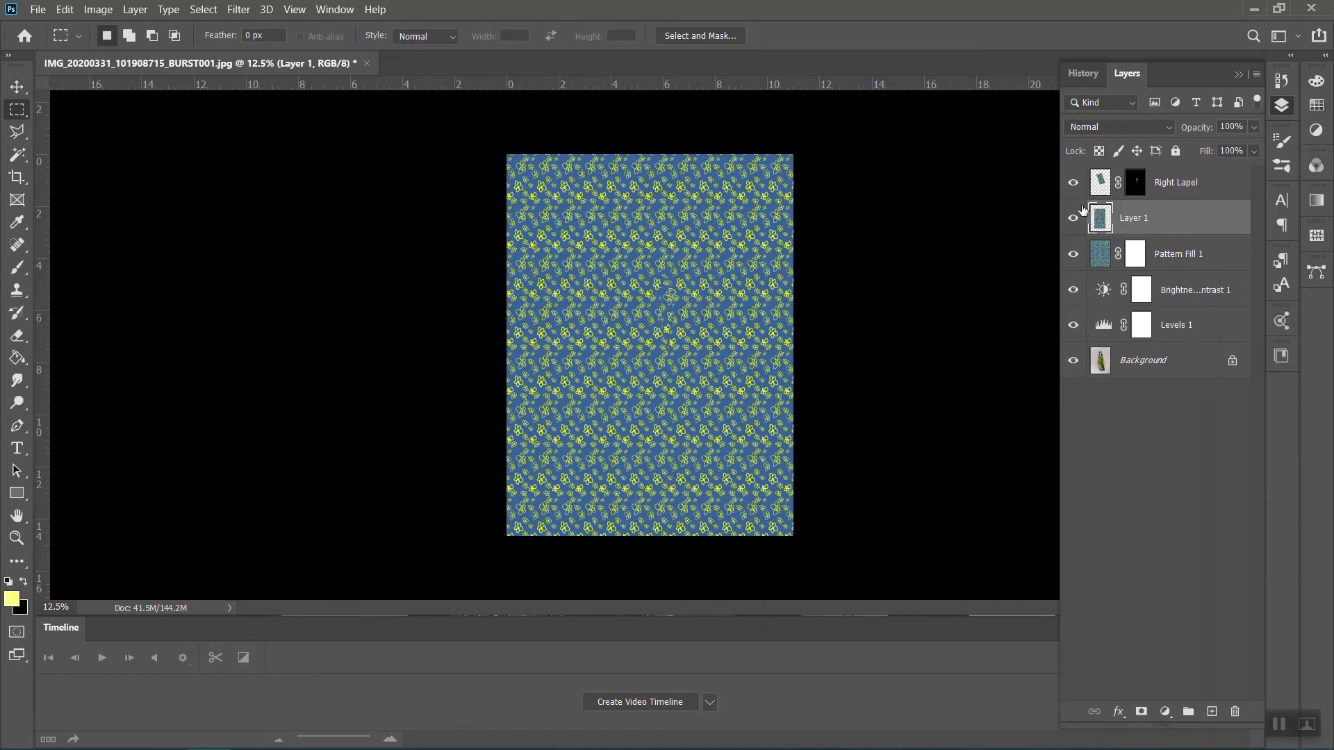
pyautogui.click(1074, 255)
# Load the saved "Jacket" channel as a new selection and mask Layer 1 with it
pyautogui.click(207, 10)
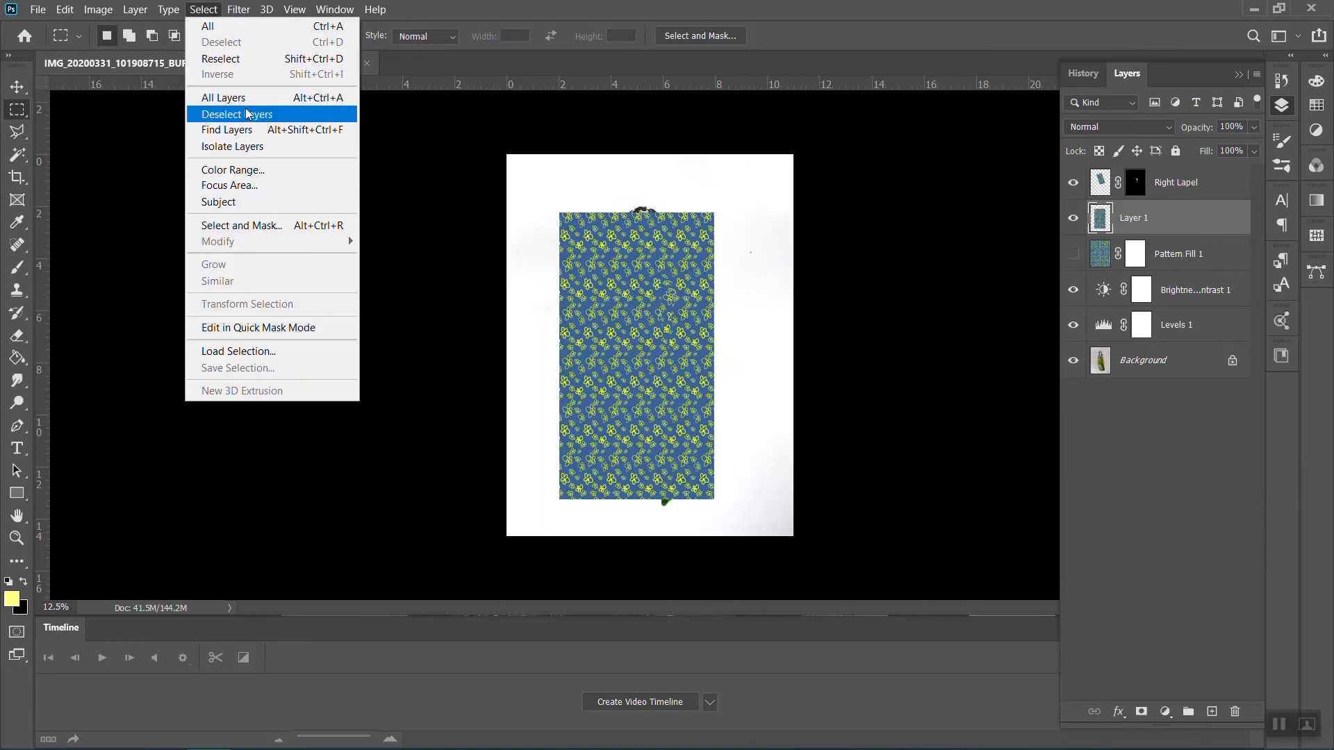
pyautogui.click(273, 350)
pyautogui.click(1209, 203)
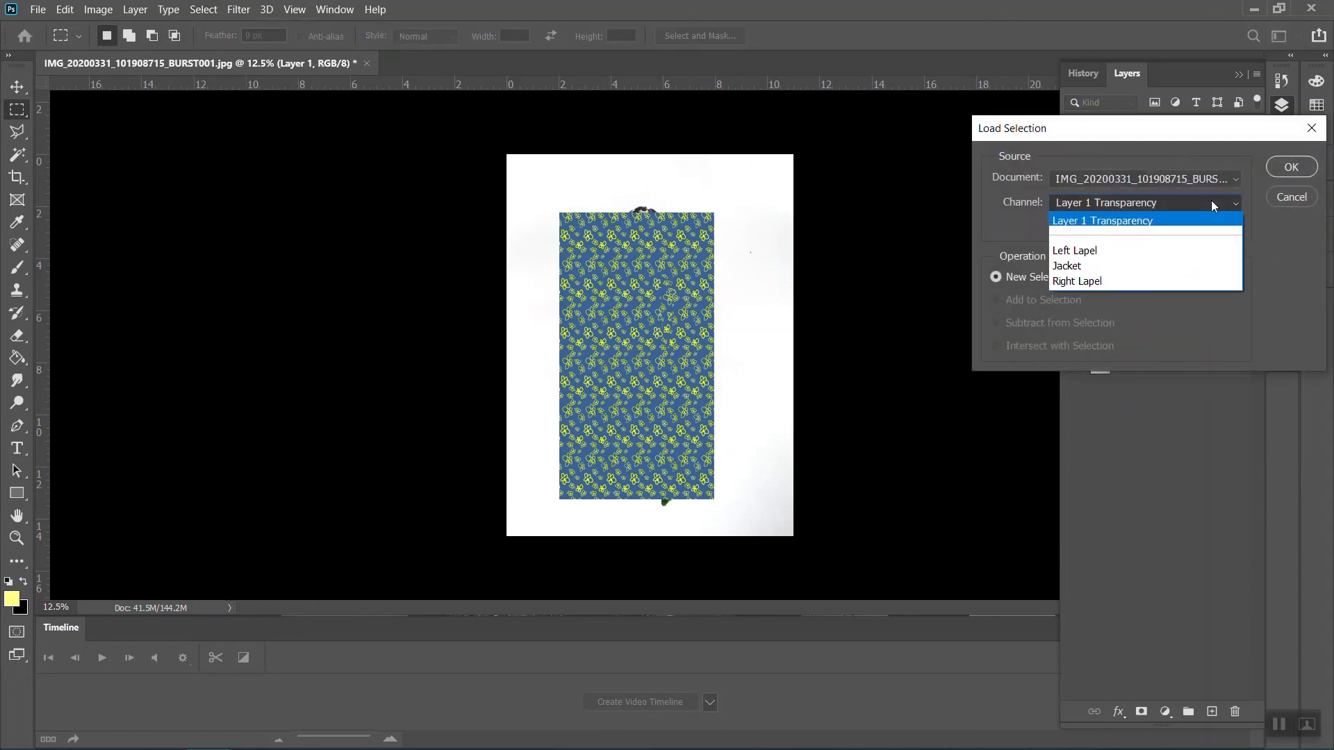
pyautogui.click(1169, 262)
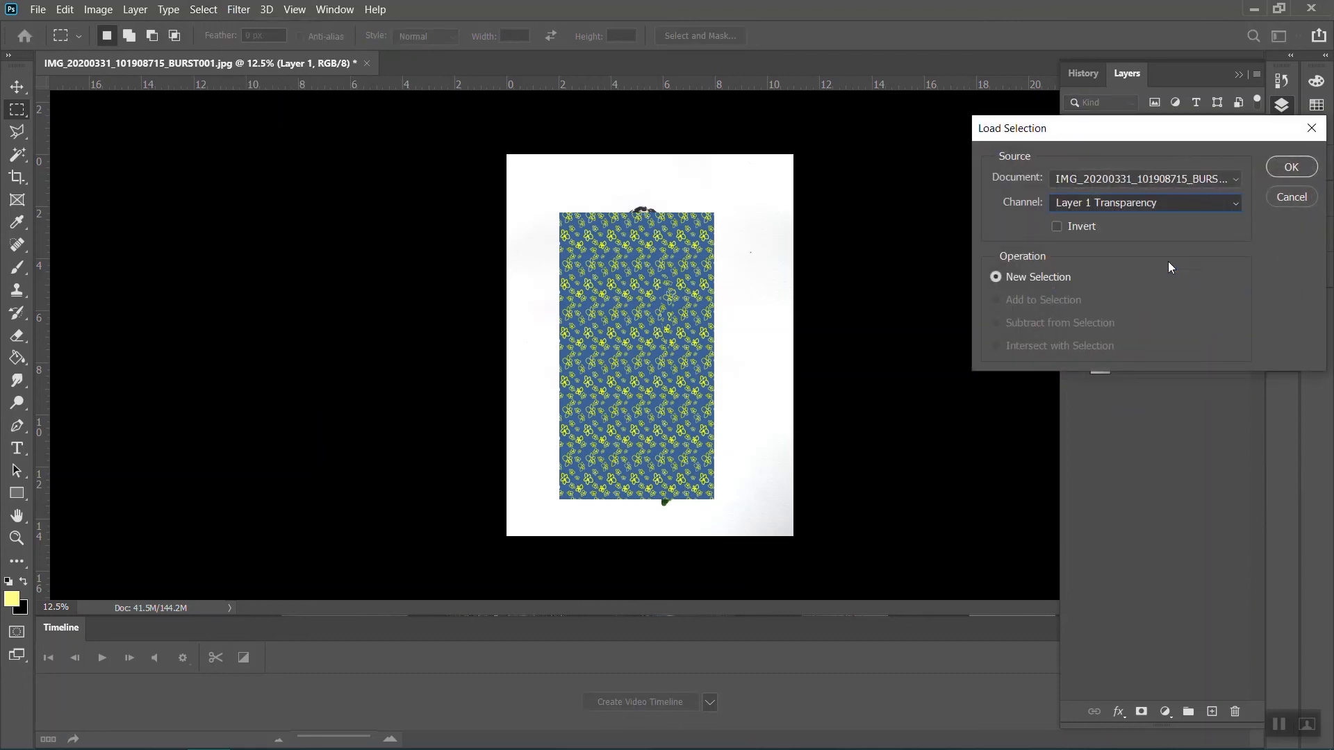
pyautogui.click(1291, 167)
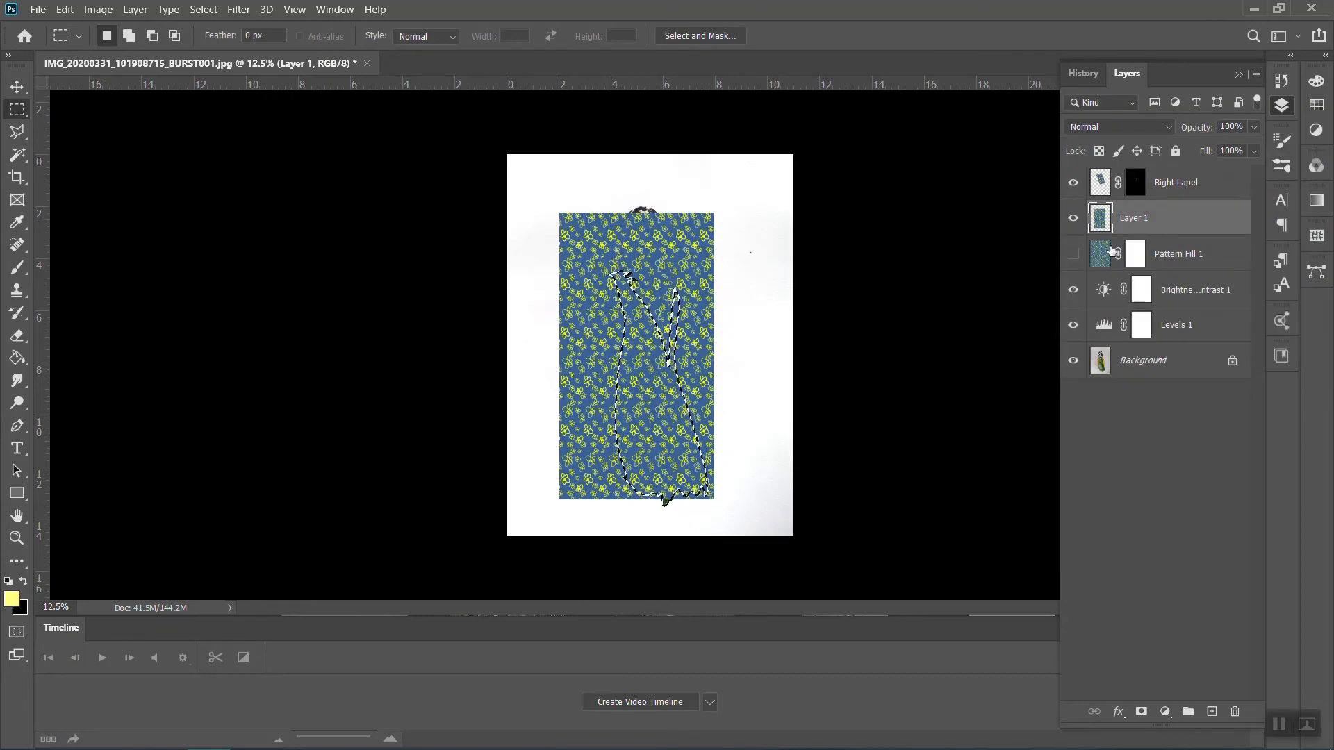
pyautogui.click(1141, 712)
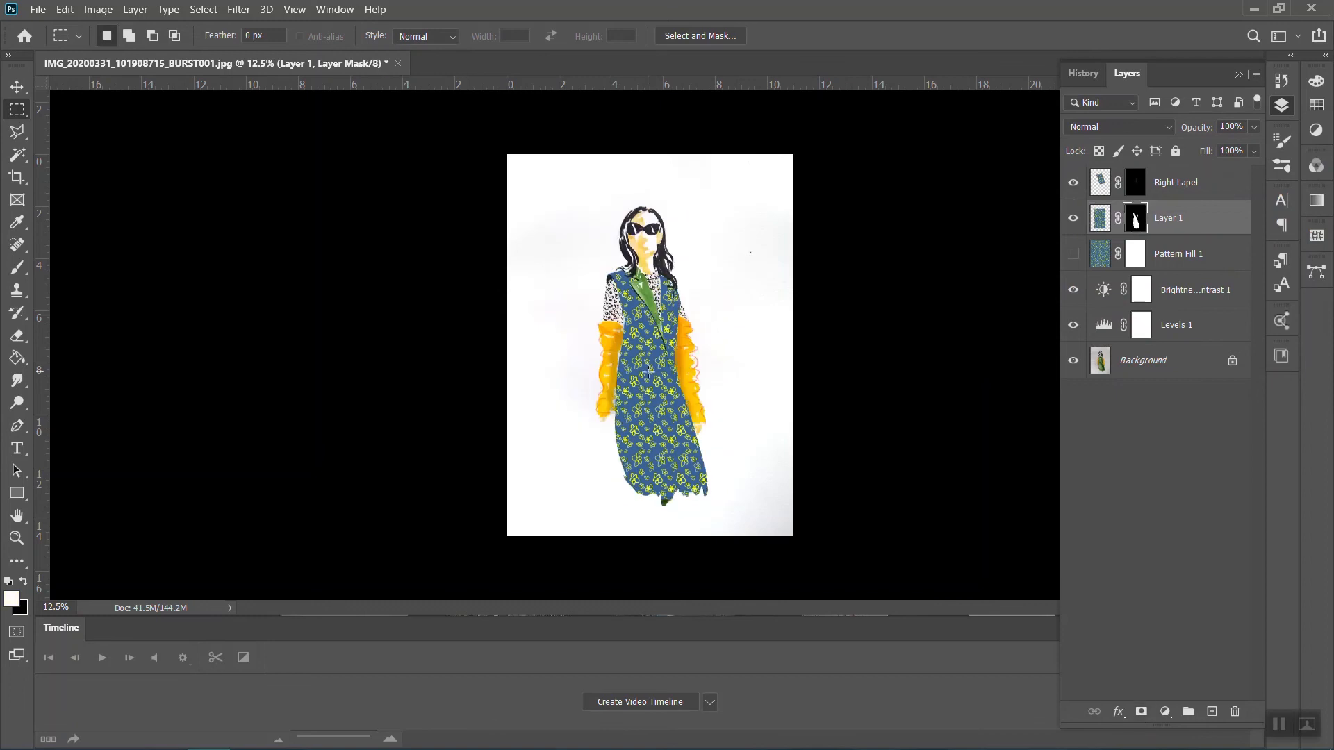
# Copy a rectangle about 2 by 5.5 in from Pattern Fill 1 to a new layer and hide Pattern Fill 1
pyautogui.click(17, 87)
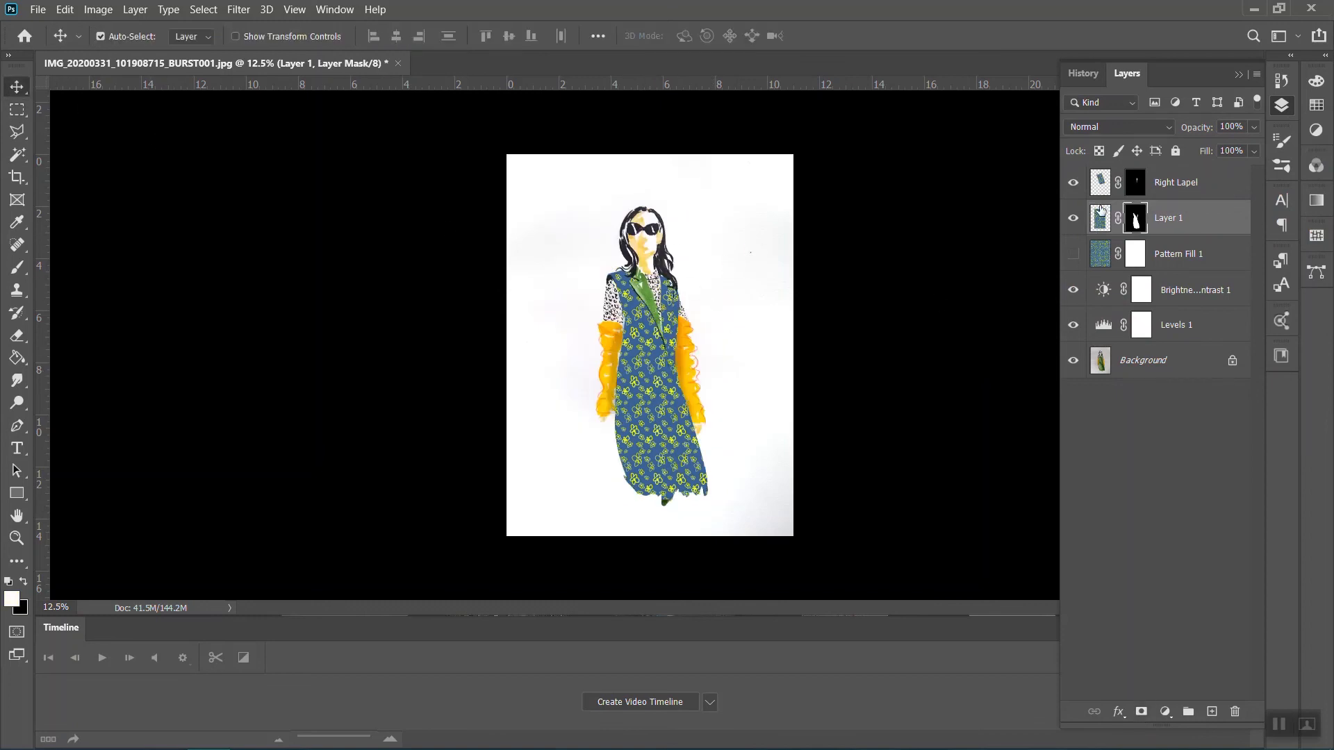
pyautogui.click(1153, 262)
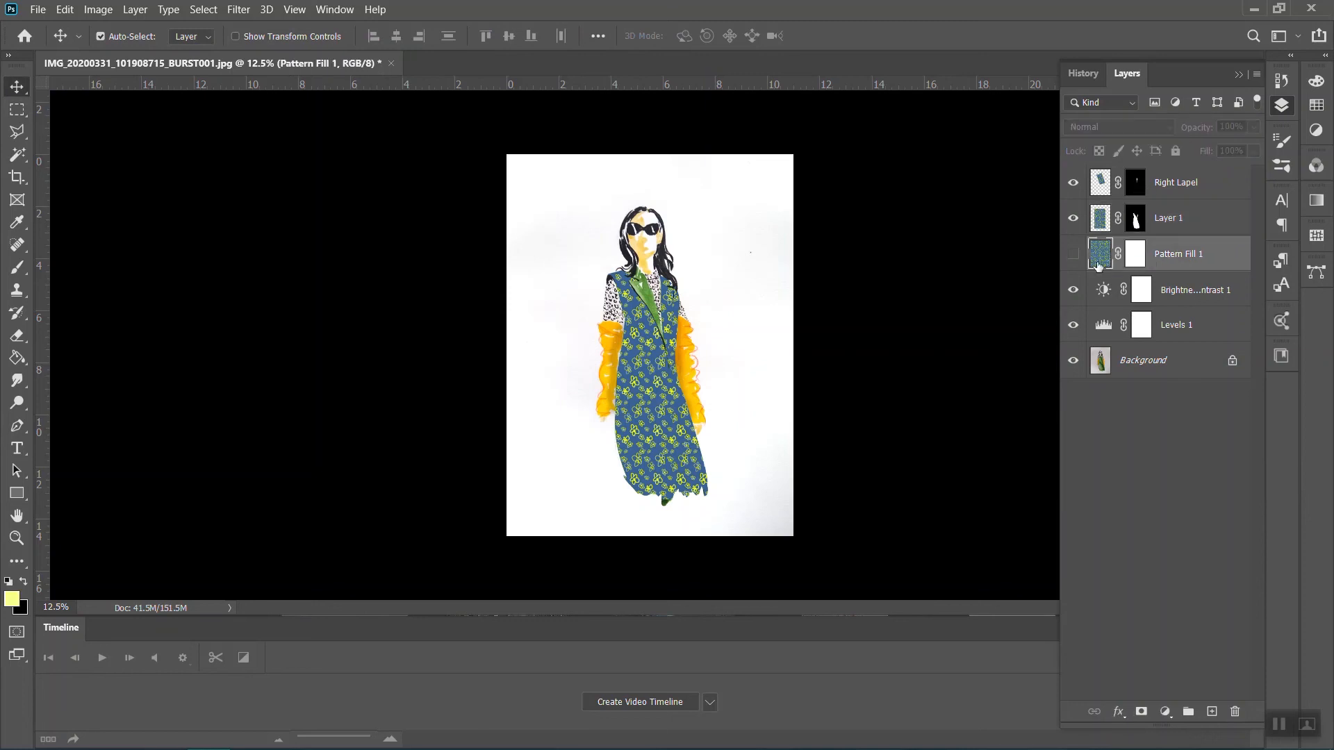
pyautogui.click(1073, 255)
pyautogui.click(18, 109)
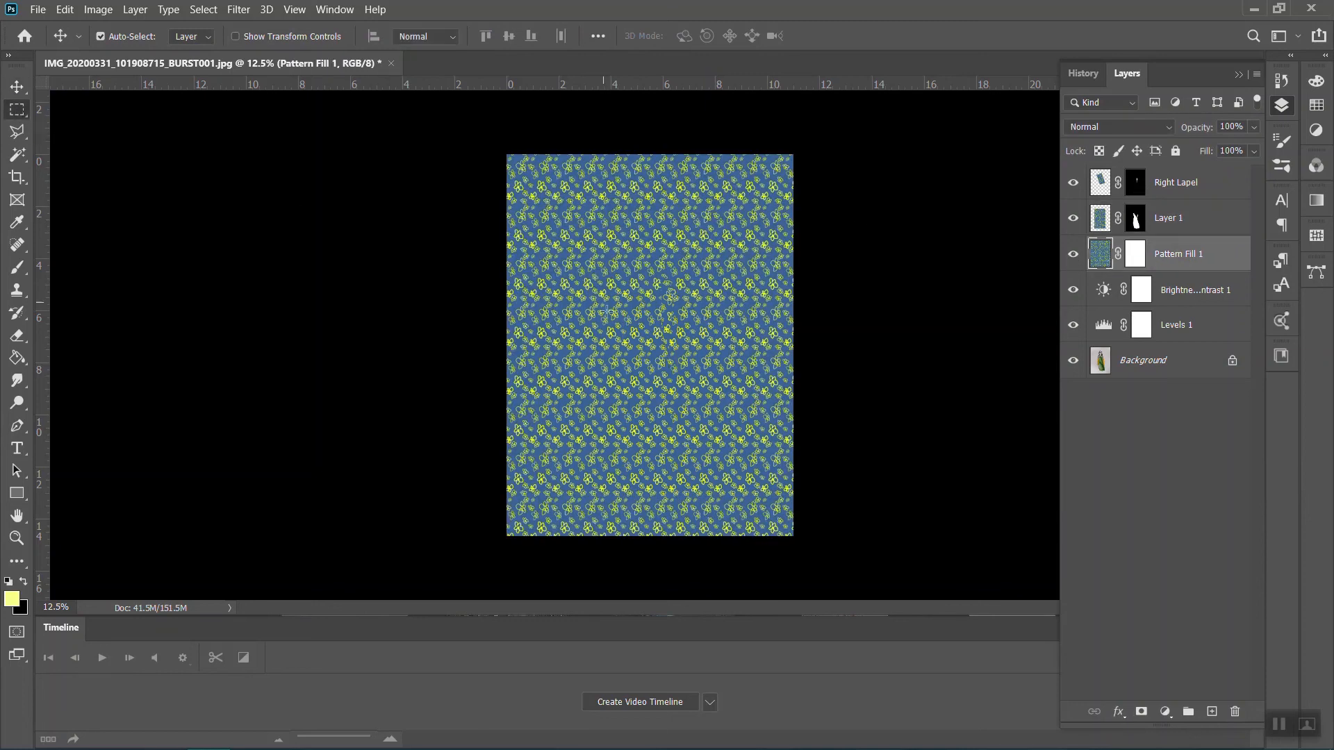
pyautogui.moveTo(708, 221); pyautogui.dragTo(762, 367)
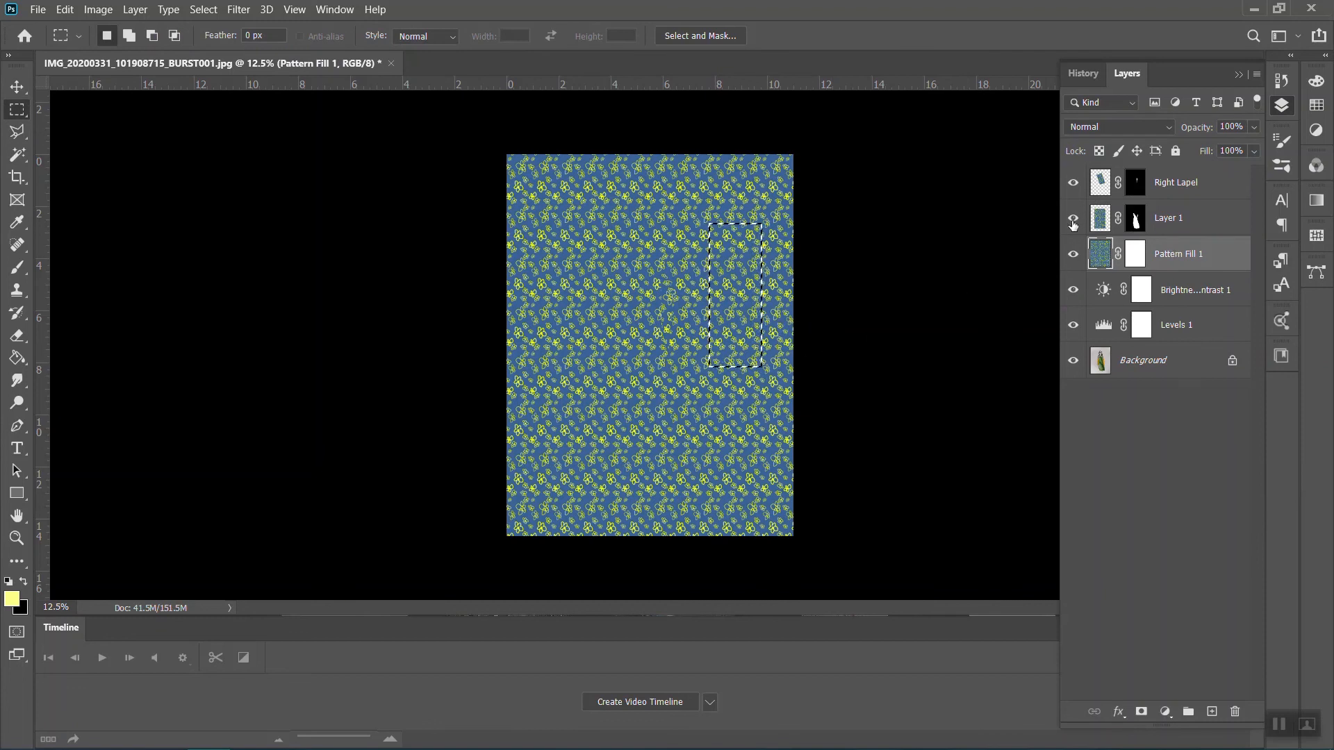
pyautogui.click(1074, 254)
pyautogui.hotkey('ctrl', 'j')
# Move the small copied pattern piece over the figure's left lapel and rotate it about -14.6 degrees
pyautogui.click(16, 89)
pyautogui.moveTo(753, 286); pyautogui.dragTo(664, 292)
pyautogui.hotkey('ctrl', 't')
pyautogui.moveTo(679, 215)
pyautogui.mouseDown()
pyautogui.moveTo(671, 198)
pyautogui.moveTo(657, 208)
pyautogui.mouseUp()
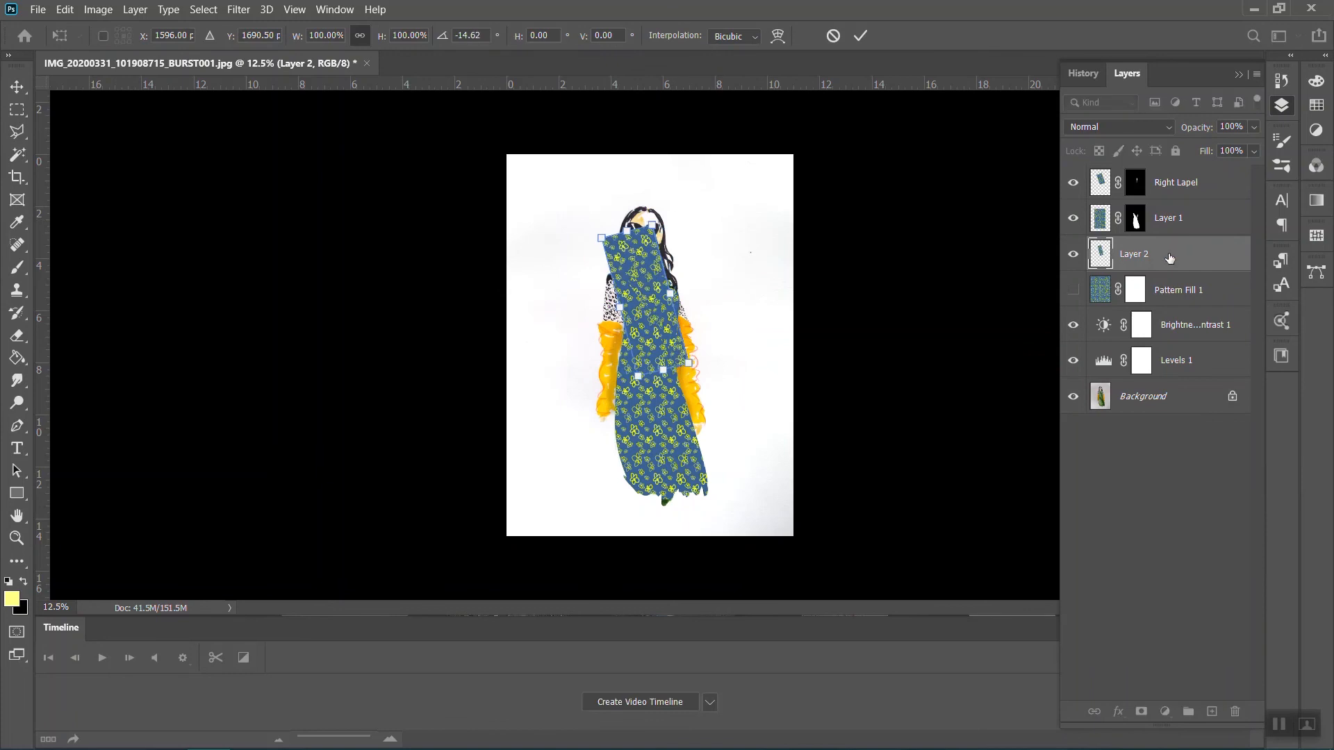
pyautogui.press('Return')
# Load the saved "Left Lapel" channel as a new selection and mask Layer 2 with it
pyautogui.click(204, 9)
pyautogui.click(268, 354)
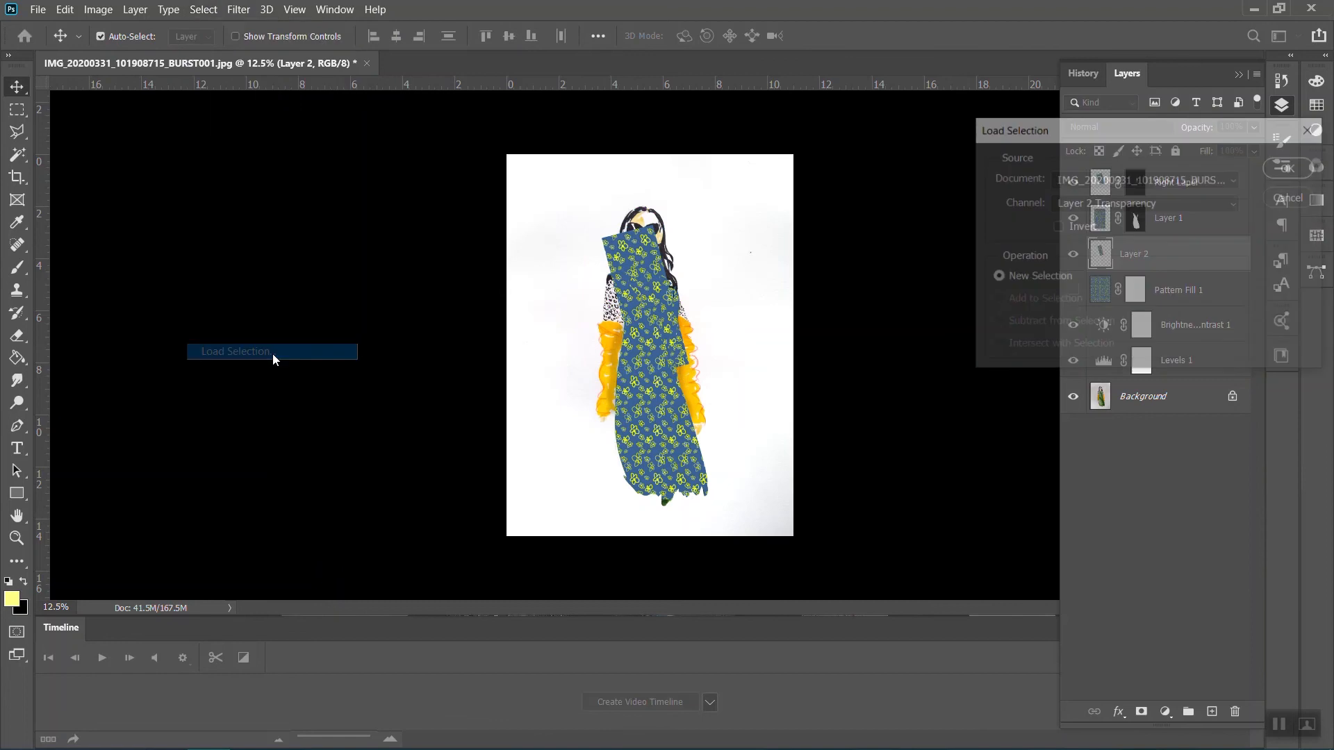
pyautogui.click(1125, 202)
pyautogui.click(1141, 251)
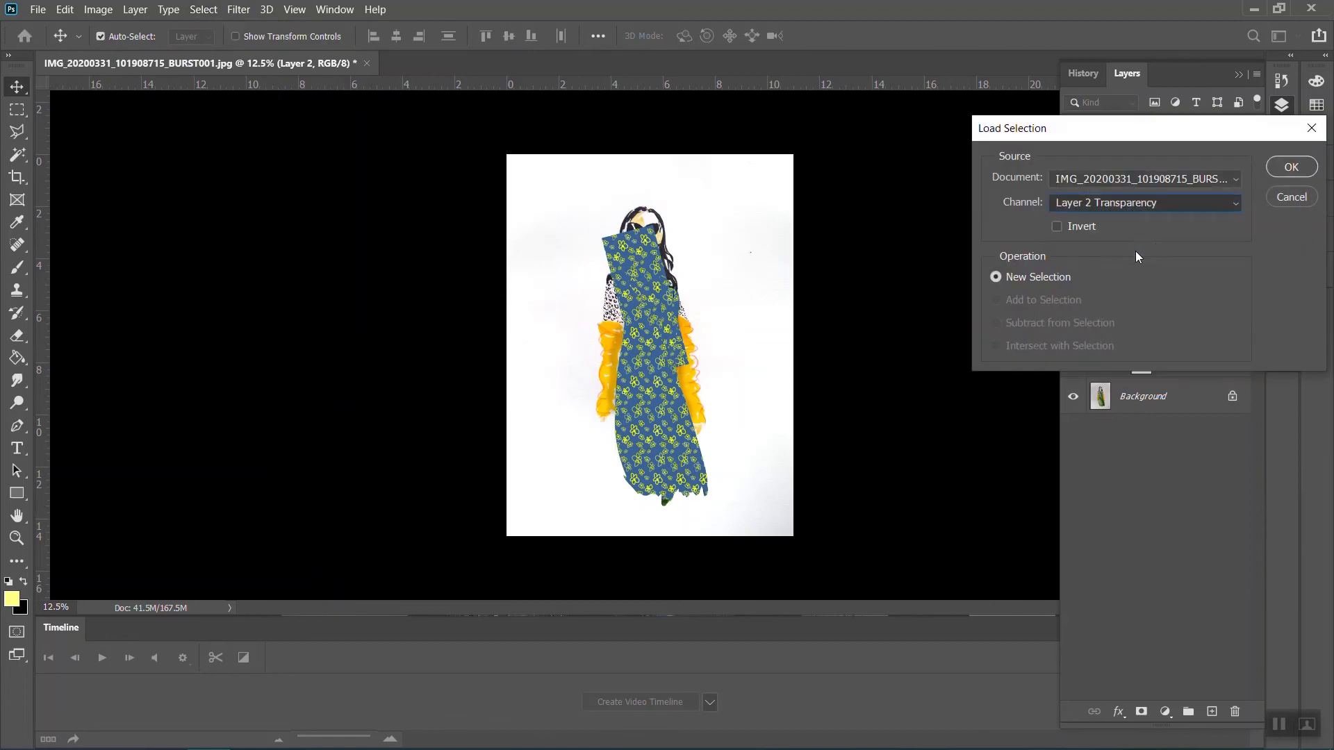
pyautogui.click(1290, 167)
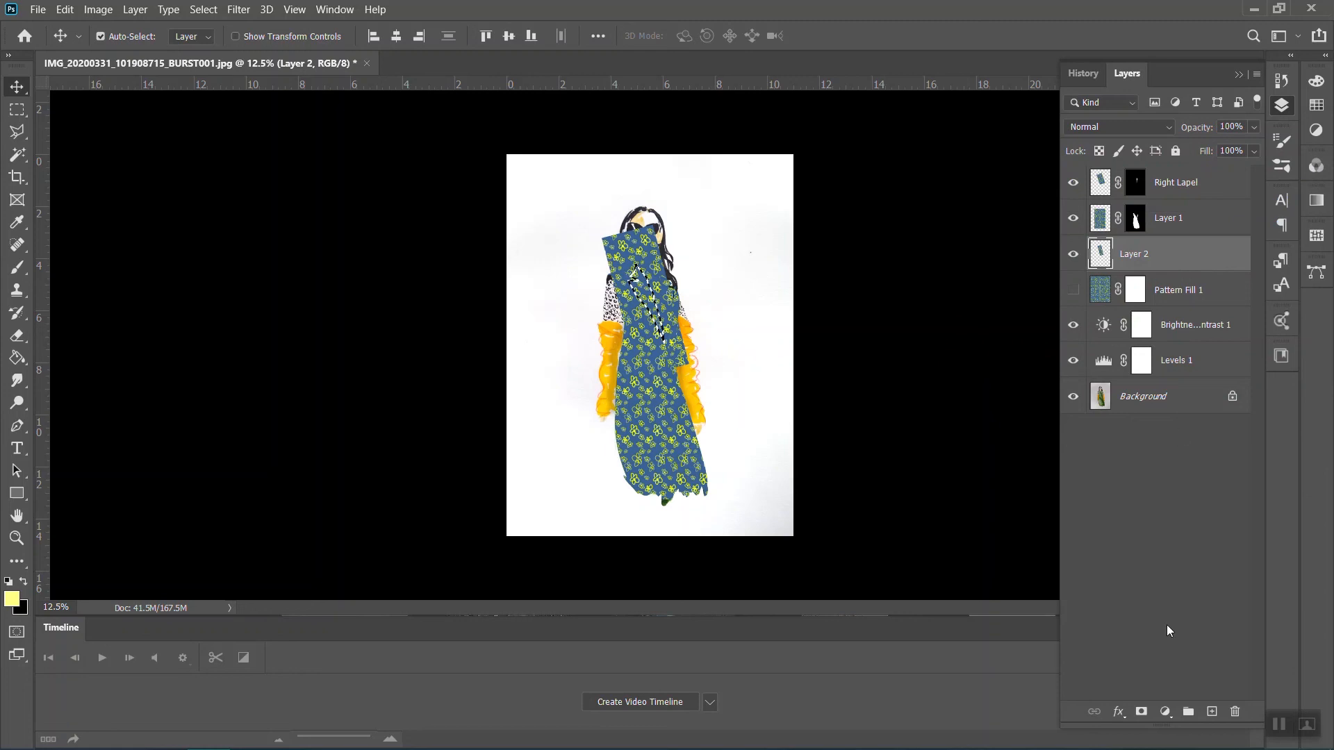
pyautogui.click(1141, 712)
# Rename Layer 2 as "Left Lapel" and Layer 1 as "Jacket"
pyautogui.doubleClick(1168, 261)
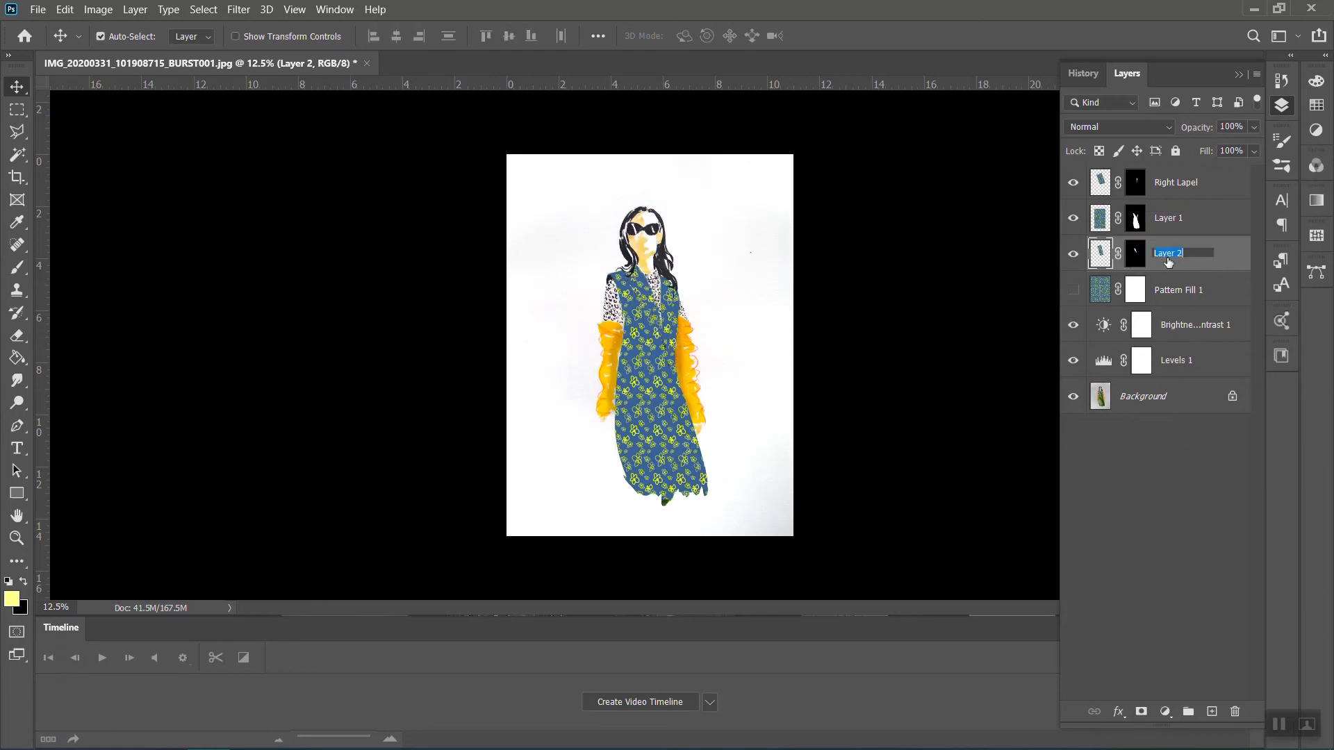
pyautogui.write('Lapel')
pyautogui.doubleClick(1167, 219)
pyautogui.write('Jacket')
pyautogui.press('Return')
pyautogui.click(1194, 514)
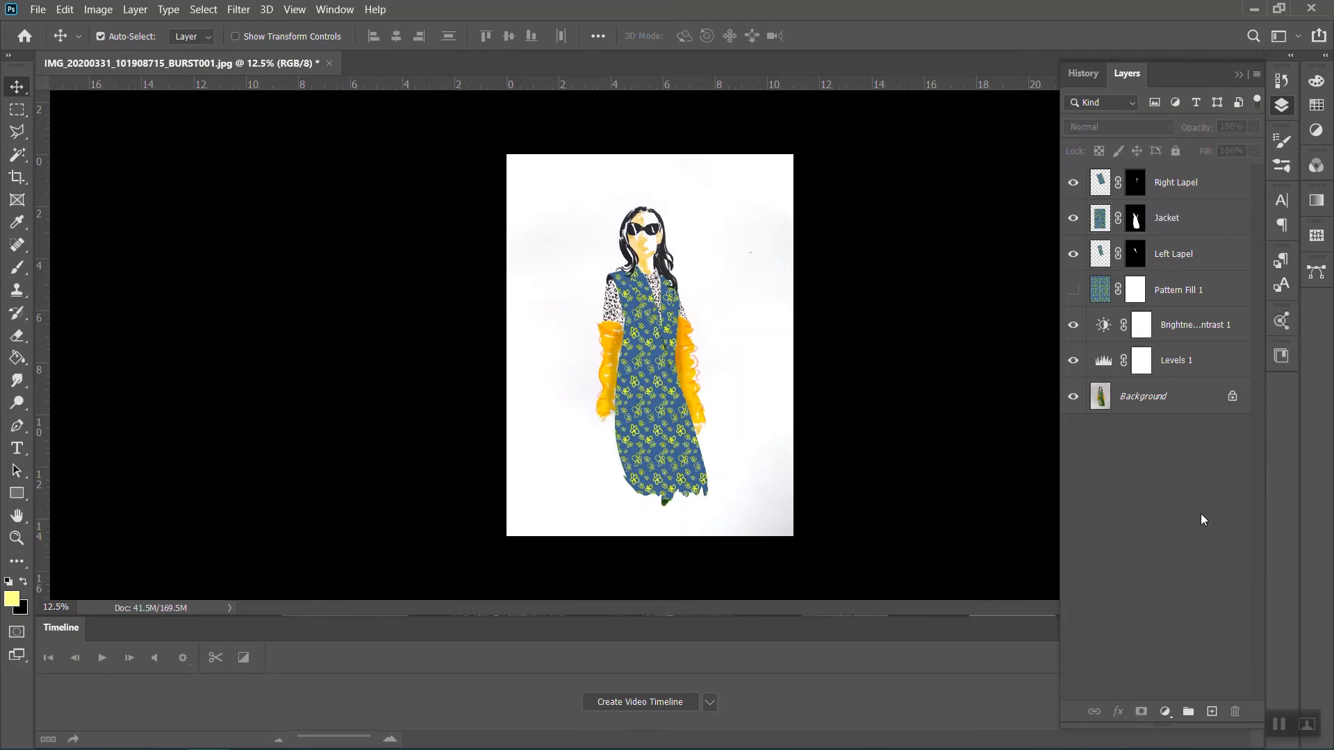
# Unlink the Jacket layer from its mask and move the pattern so it covers the jacket's lower hem
pyautogui.click(1191, 217)
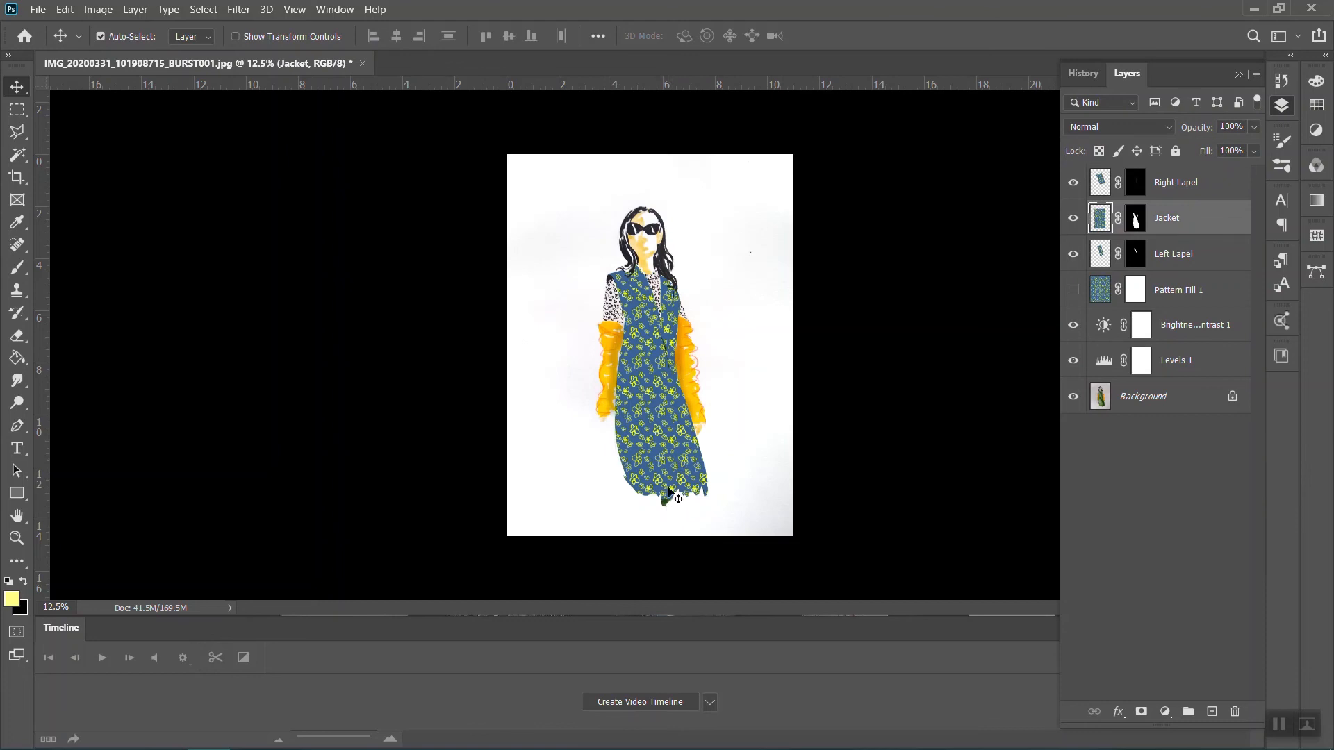
pyautogui.scroll(4, 677, 498)
pyautogui.scroll(-5, 697, 448)
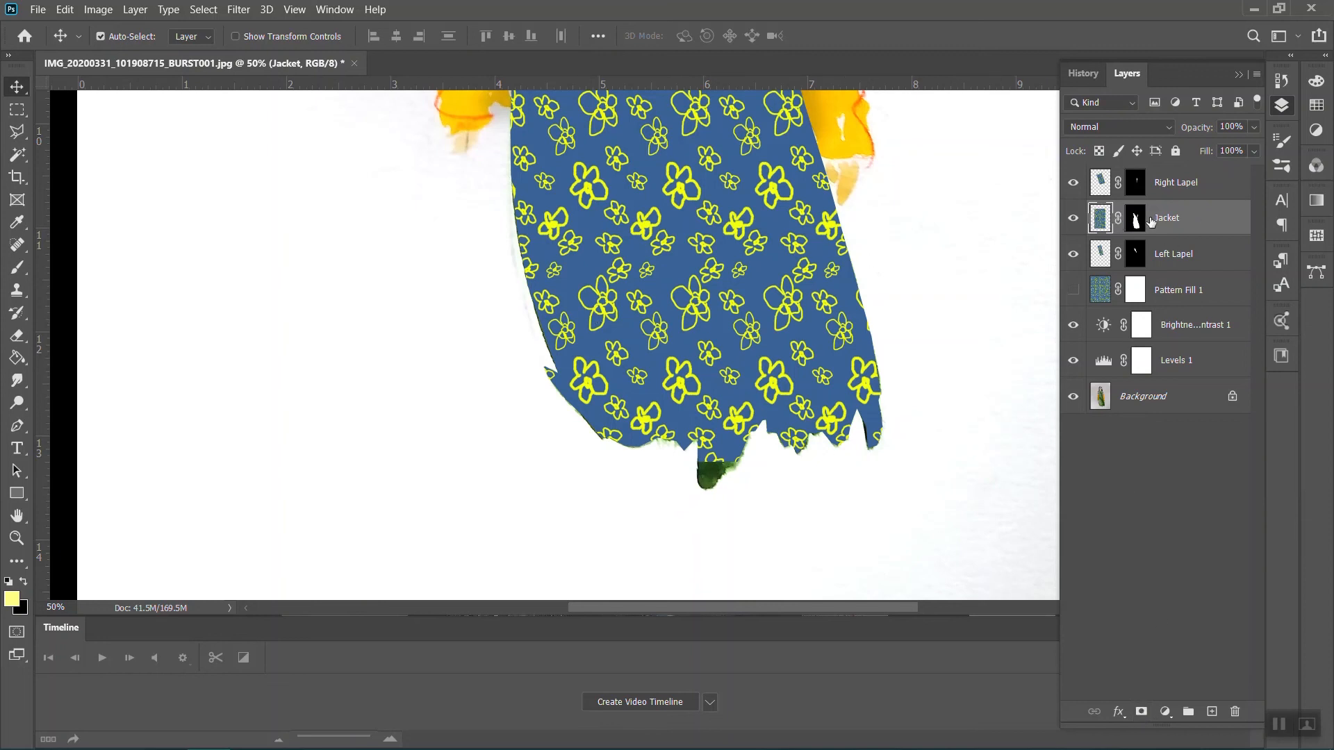
pyautogui.scroll(2, 806, 375)
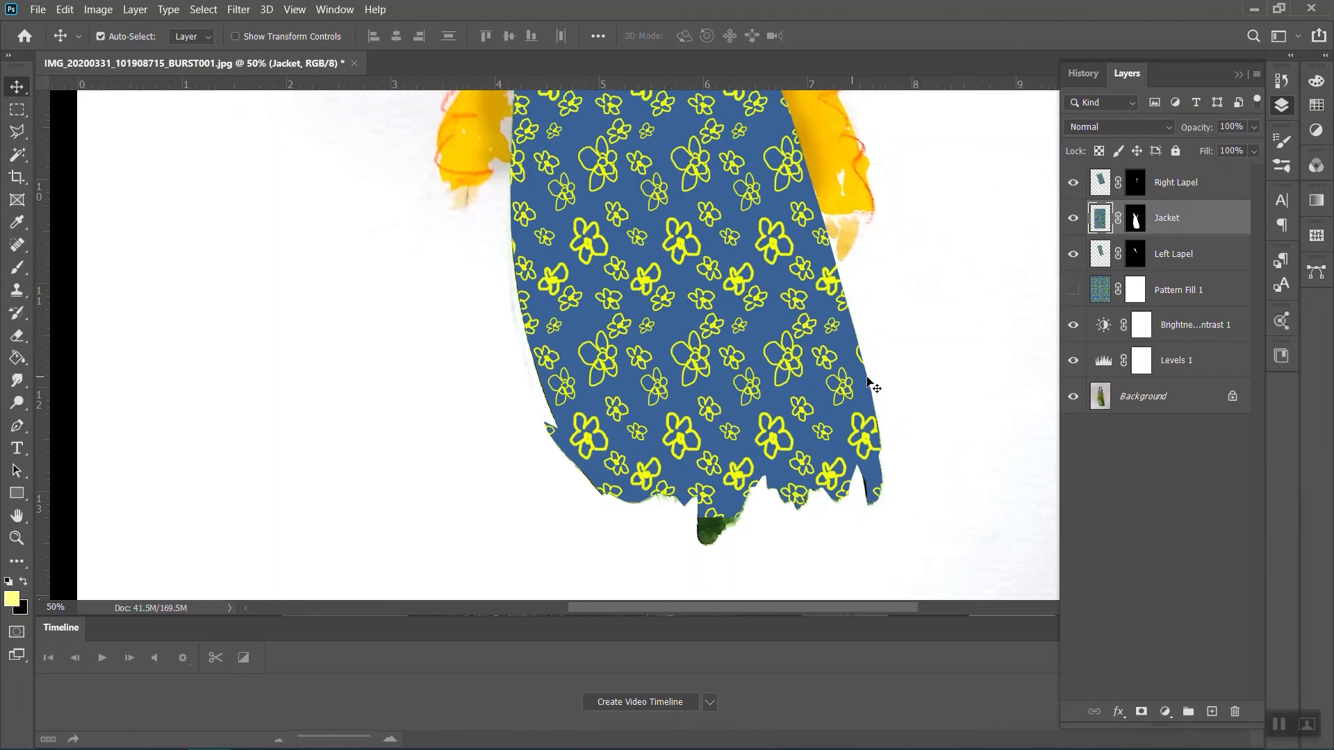
pyautogui.click(1119, 219)
pyautogui.moveTo(682, 391); pyautogui.dragTo(952, 497)
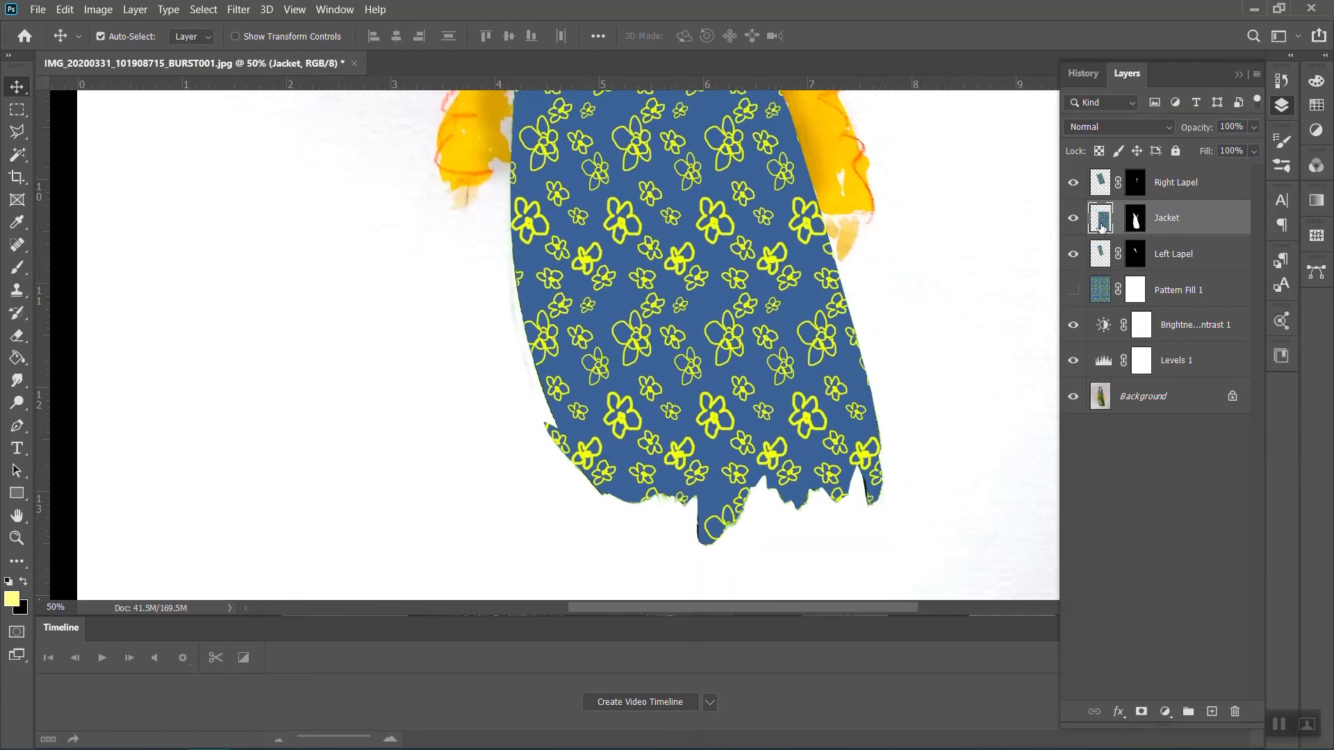
# Try moving the Jacket layer's mask separately from its pattern, and undo that move
pyautogui.click(1137, 231)
pyautogui.moveTo(710, 297); pyautogui.dragTo(814, 309)
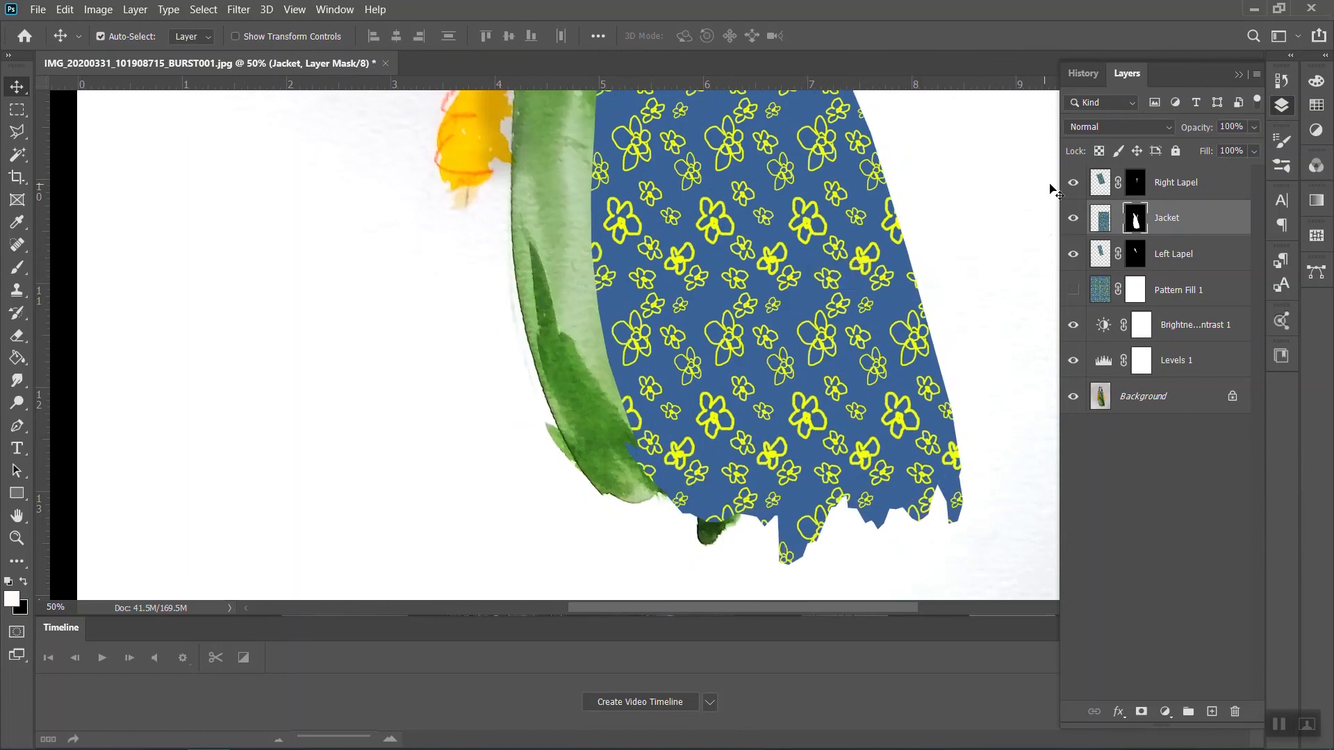
pyautogui.click(1103, 219)
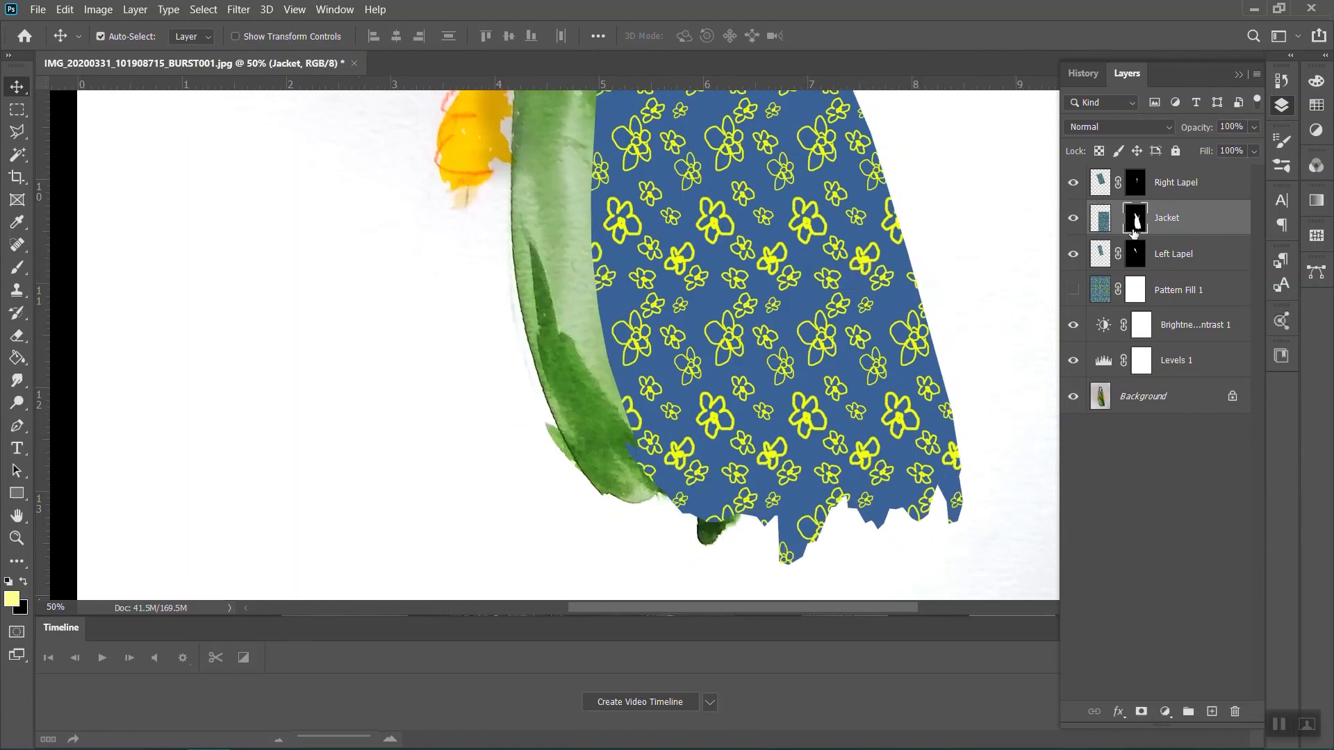
pyautogui.click(1137, 221)
pyautogui.hotkey('ctrl', 'z')
# Reposition the Jacket layer's pattern inside its mask, keeping the whole garment covered from shoulders to hem
pyautogui.click(1103, 221)
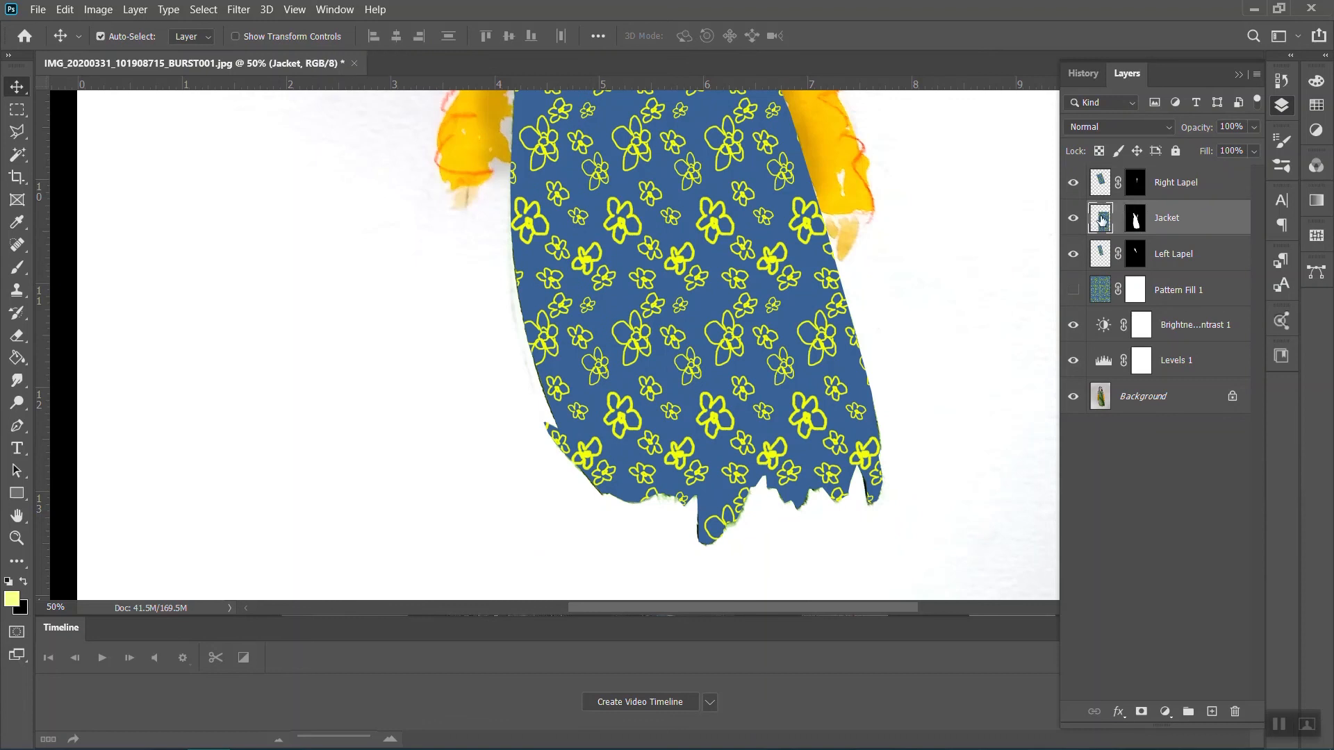
pyautogui.hotkey('ctrl', '-')
pyautogui.hotkey('ctrl', '-')
pyautogui.scroll(5, 827, 229)
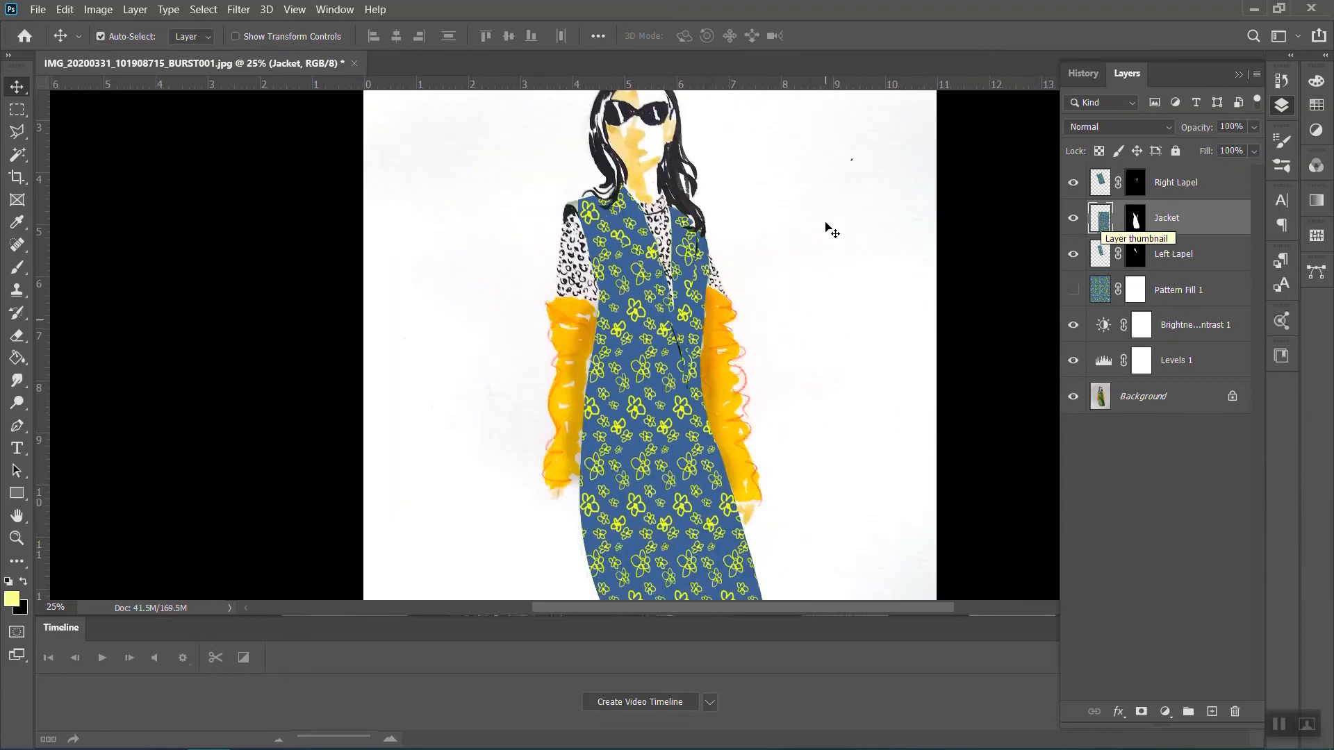
pyautogui.moveTo(634, 355); pyautogui.dragTo(614, 350)
pyautogui.scroll(-2, 655, 349)
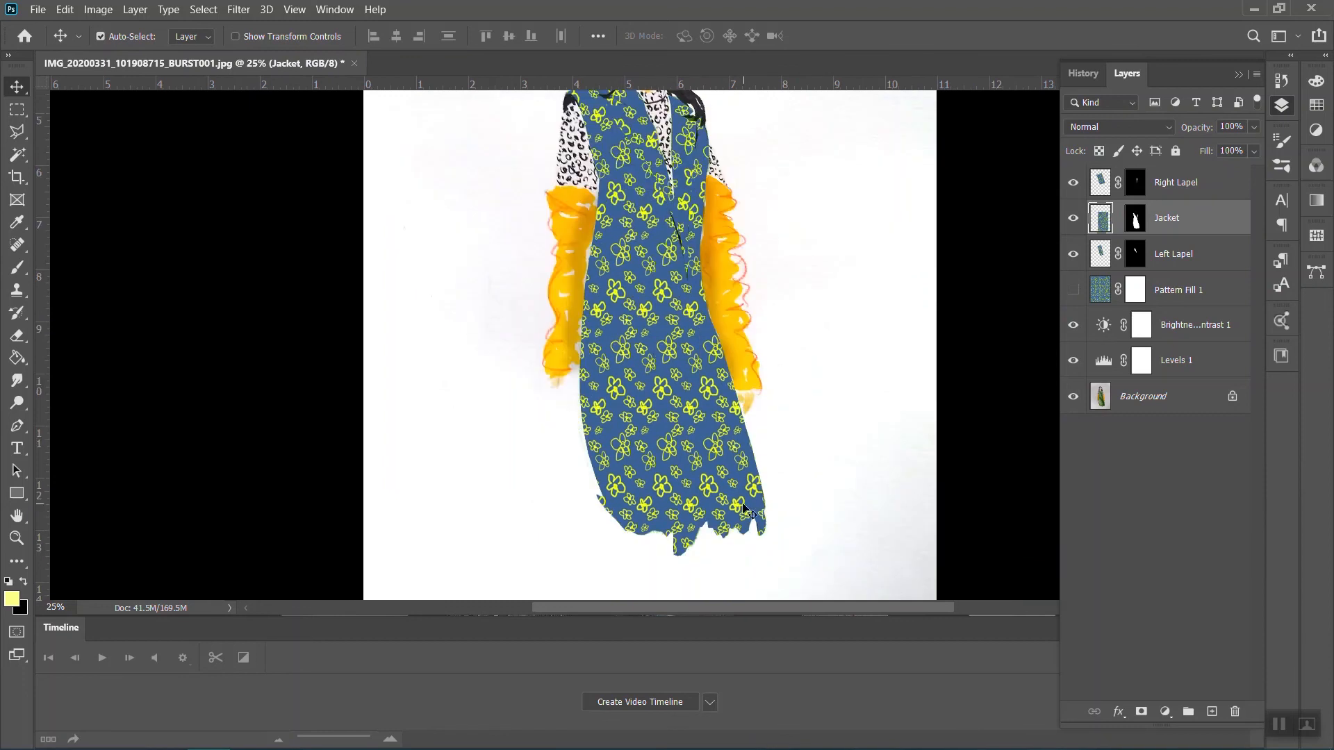
pyautogui.scroll(2, 797, 382)
pyautogui.moveTo(663, 425); pyautogui.dragTo(648, 424)
pyautogui.scroll(-5, 650, 423)
pyautogui.scroll(1, 827, 353)
pyautogui.scroll(1, 833, 354)
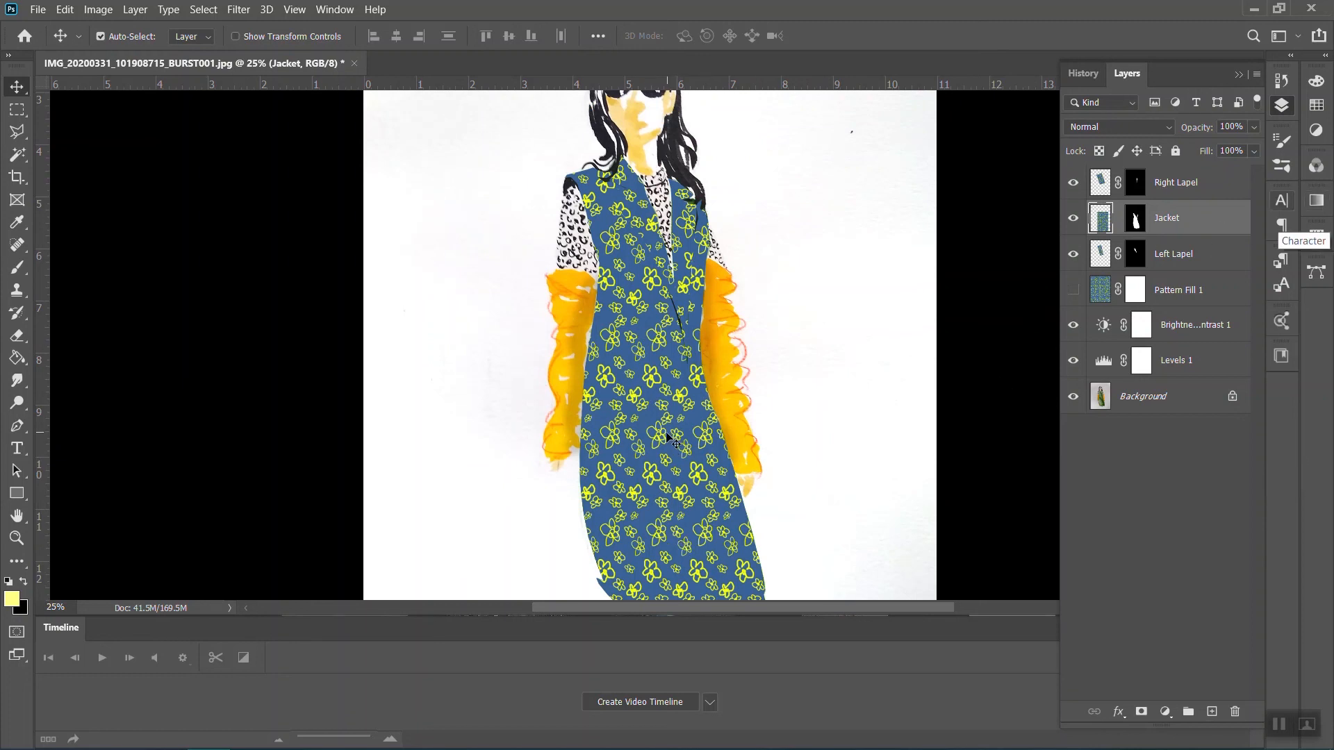
# Set the blend mode of the Right Lapel, Jacket and Left Lapel layers to Multiply
pyautogui.click(1197, 188)
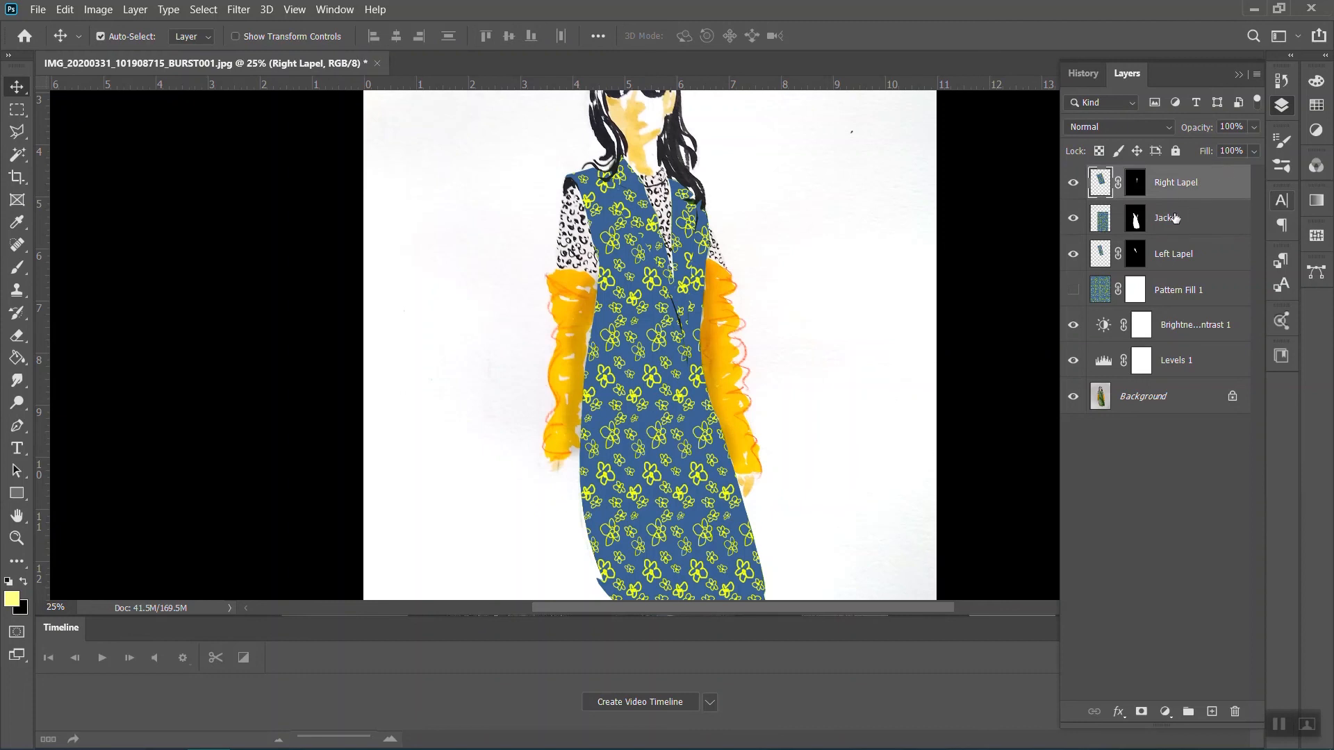
pyautogui.keyDown('shift'); pyautogui.click(1179, 260); pyautogui.keyUp('shift')
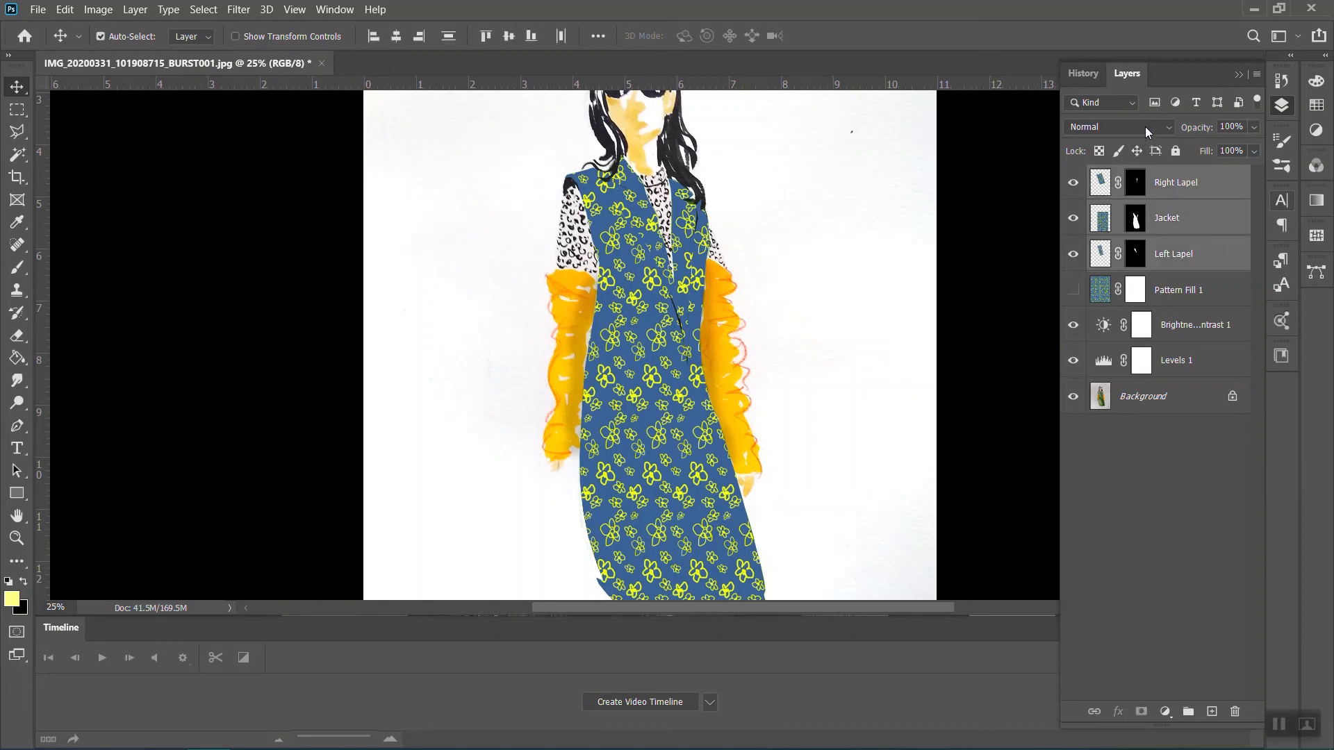
pyautogui.click(1144, 132)
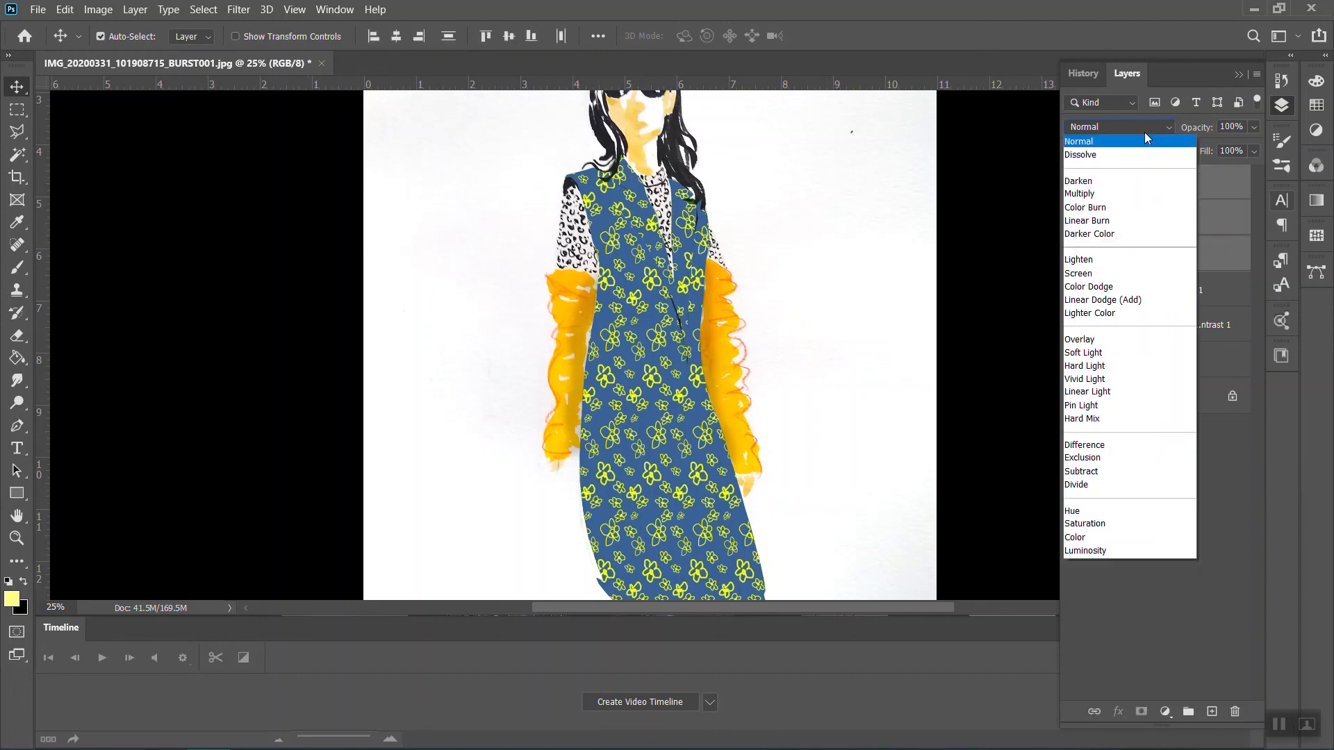
pyautogui.click(1126, 195)
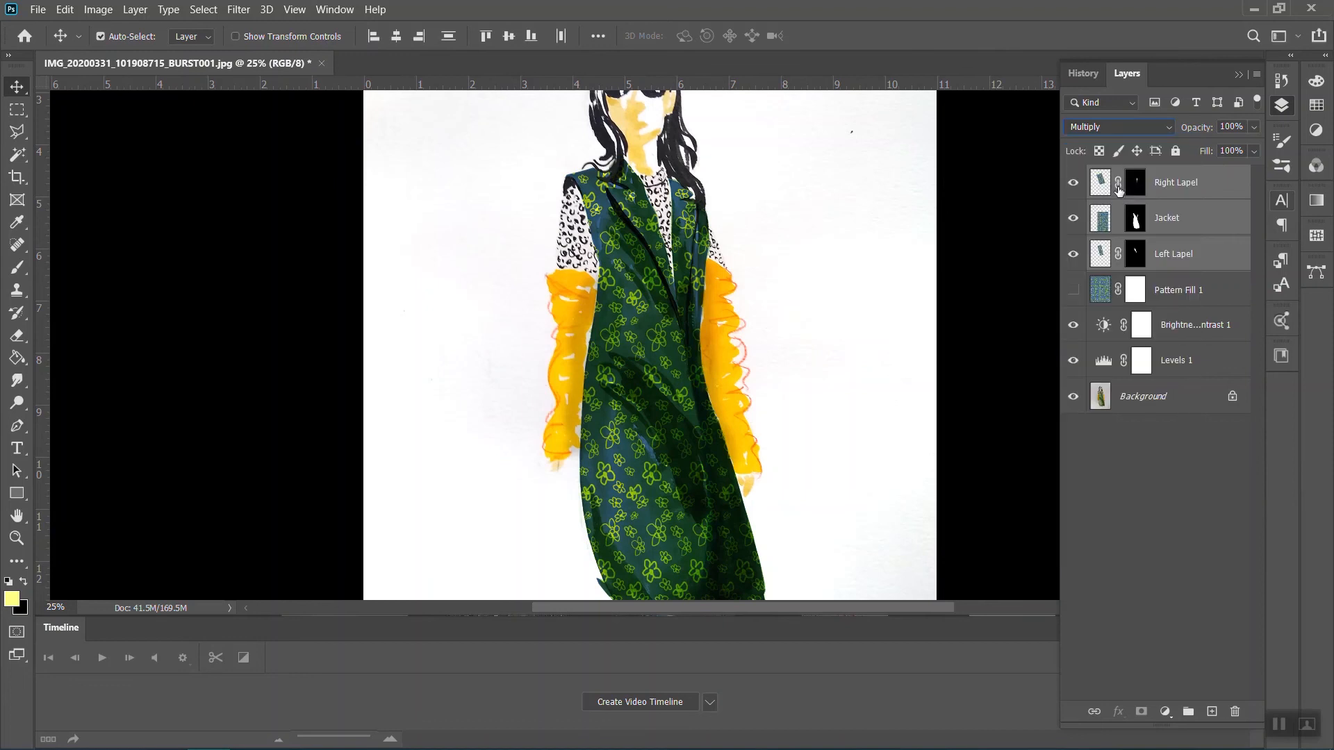
# Try the Lighten and Linear Light blend modes on the Right Lapel, Jacket and Left Lapel layers
pyautogui.hotkey('ctrl', '-')
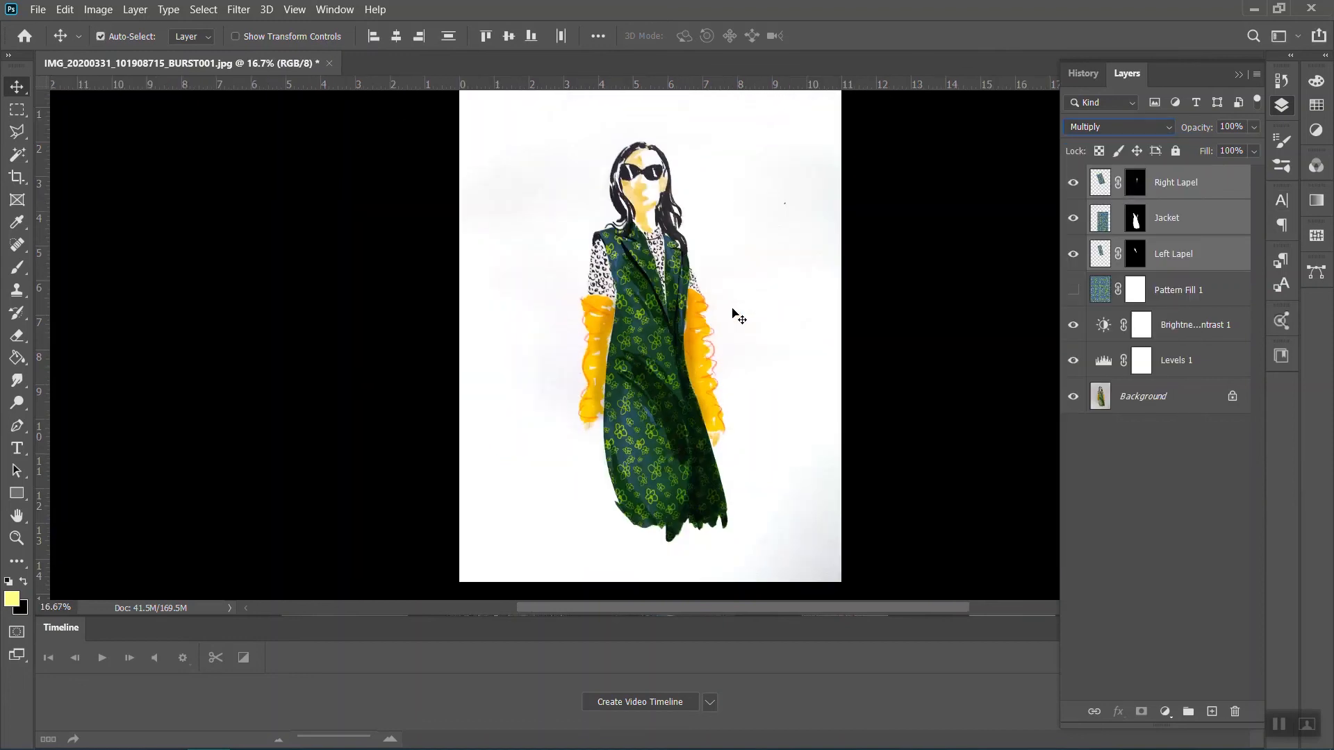
pyautogui.click(1170, 129)
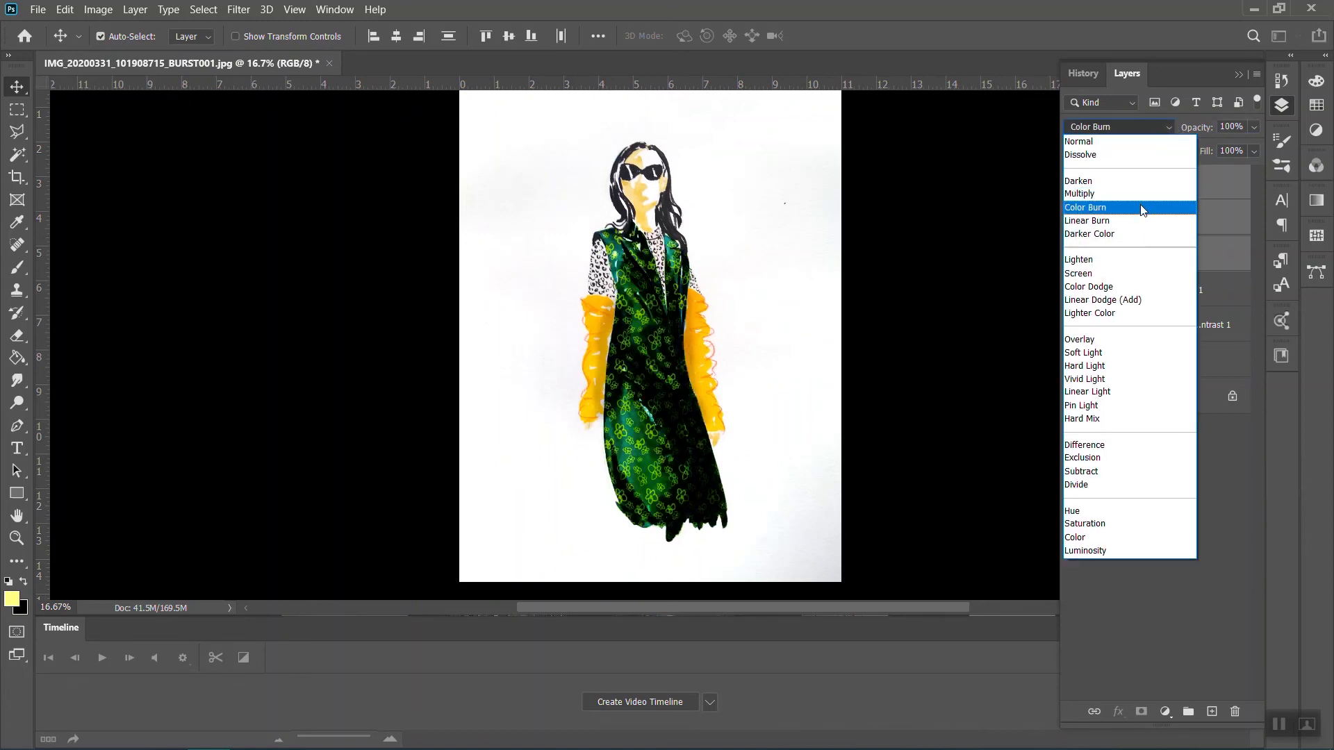
pyautogui.click(1137, 261)
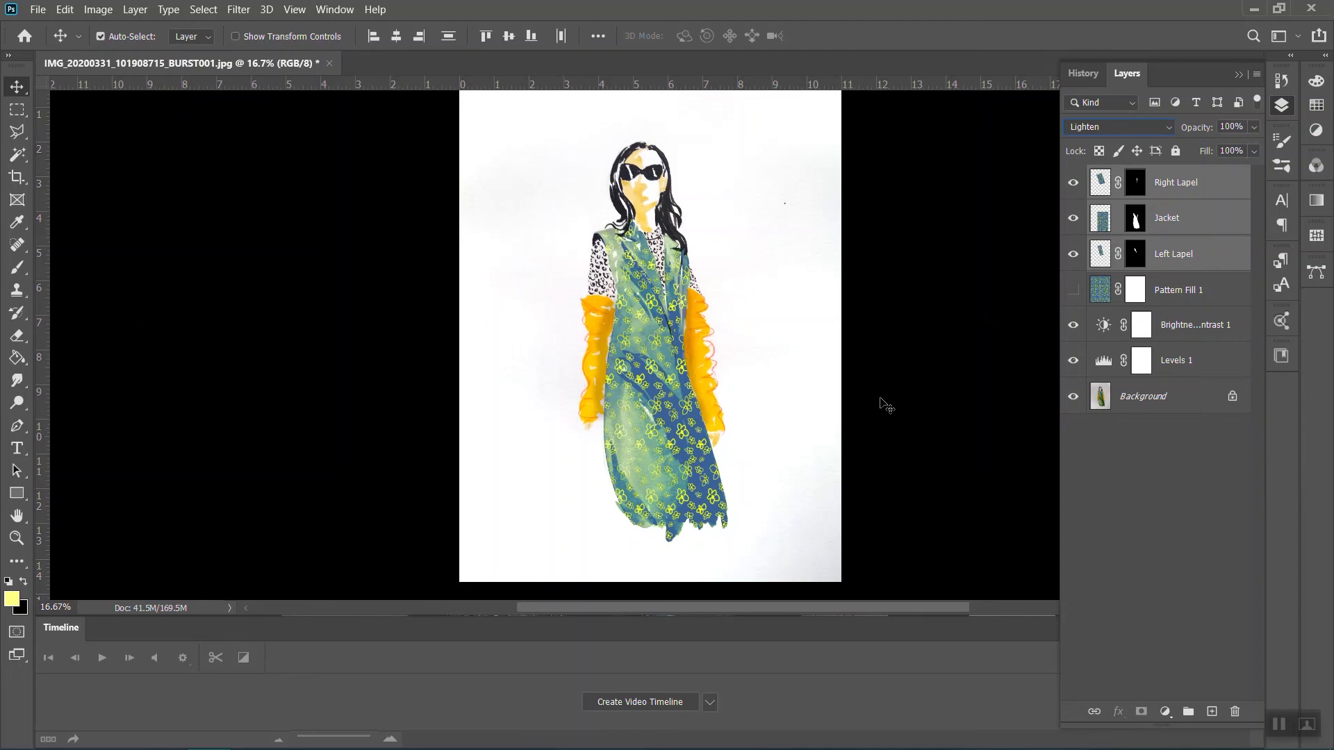
pyautogui.click(1167, 126)
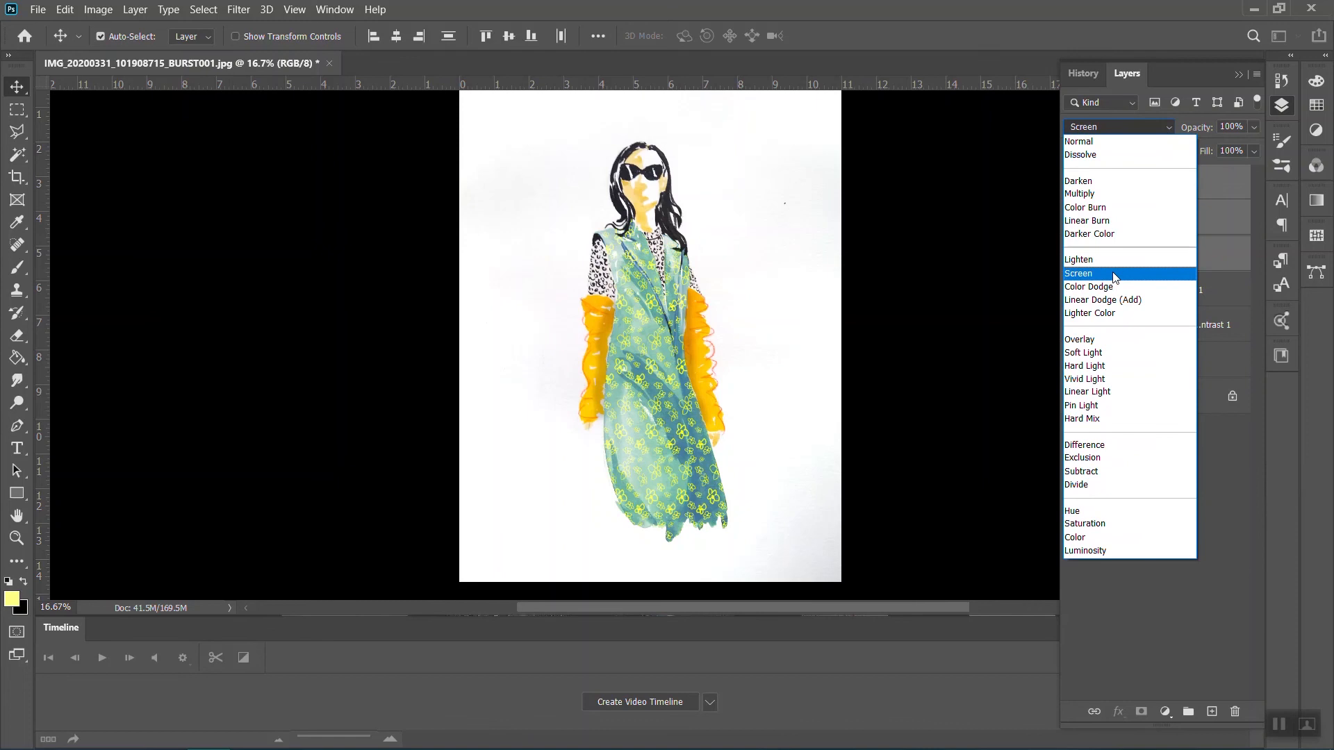
pyautogui.click(1109, 396)
pyautogui.hotkey('ctrl', '+')
pyautogui.hotkey('ctrl', '+')
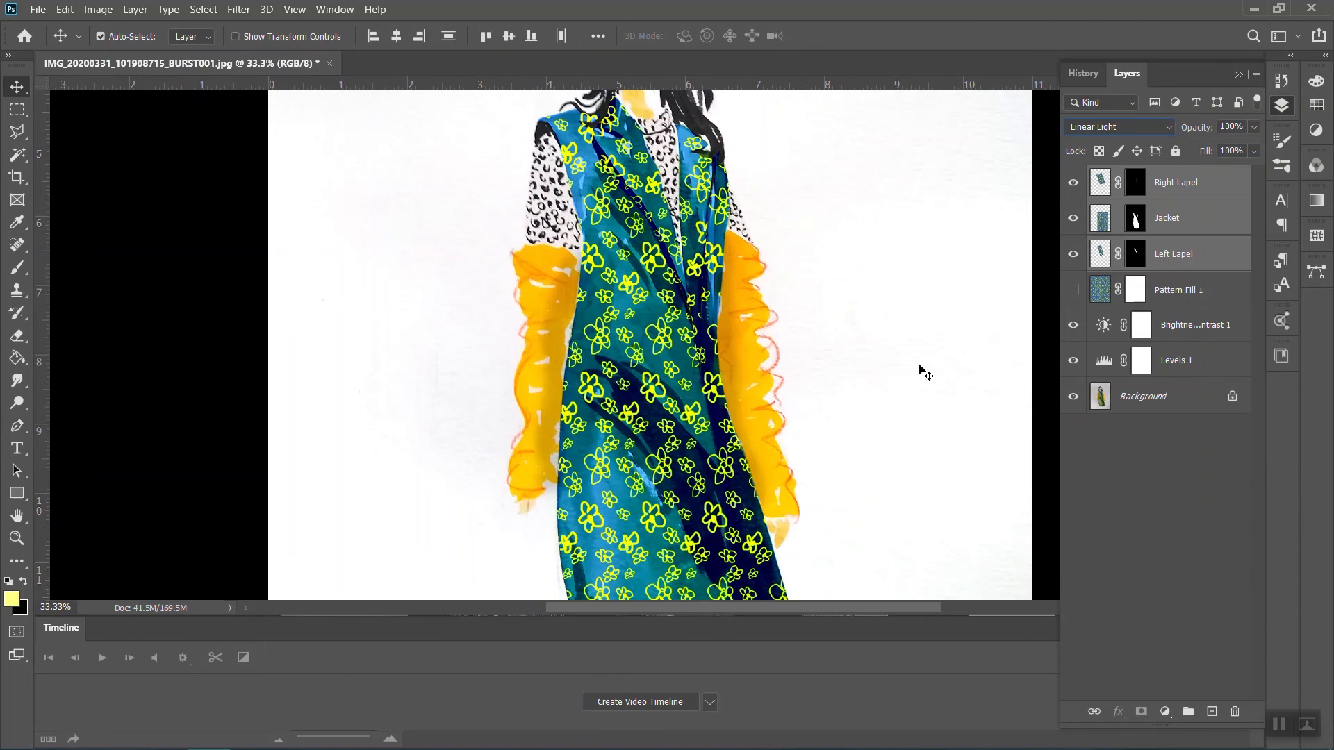
# Return the three selected pattern layers to Multiply and set their opacity to 68%
pyautogui.click(1146, 127)
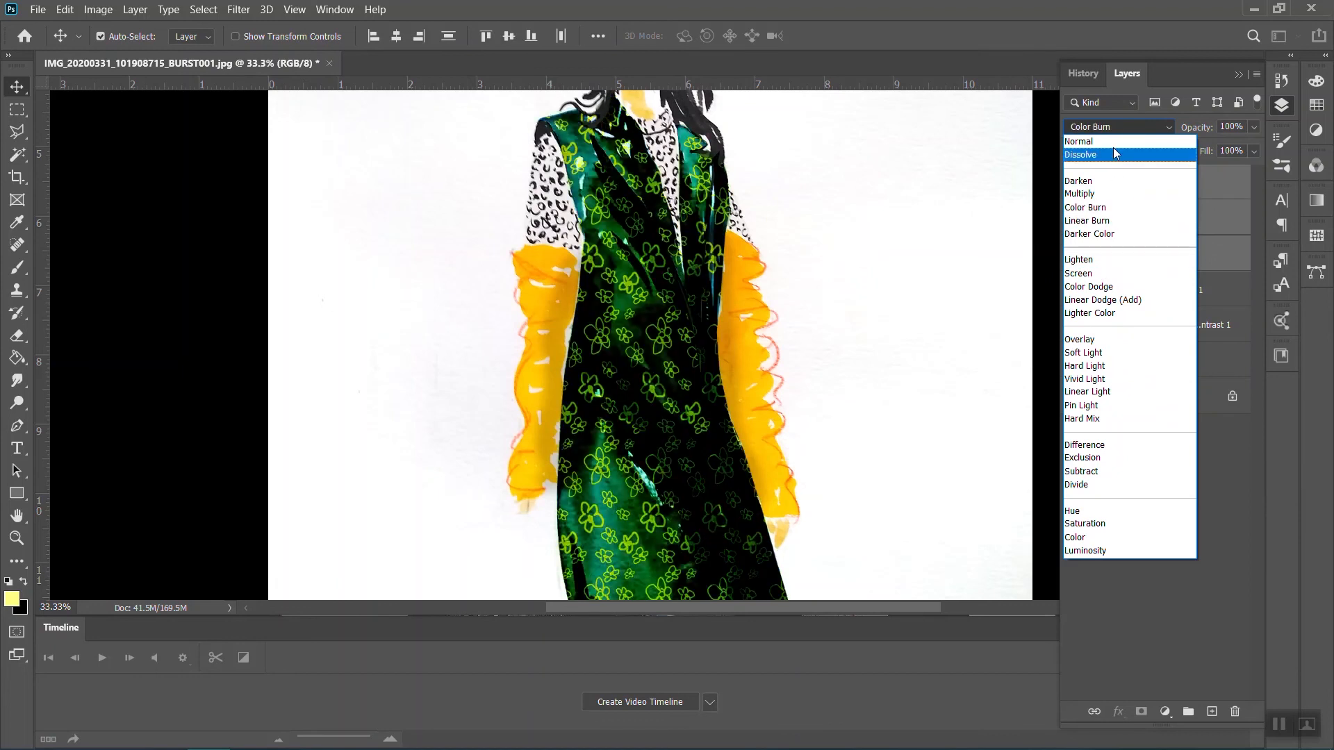
pyautogui.click(1110, 198)
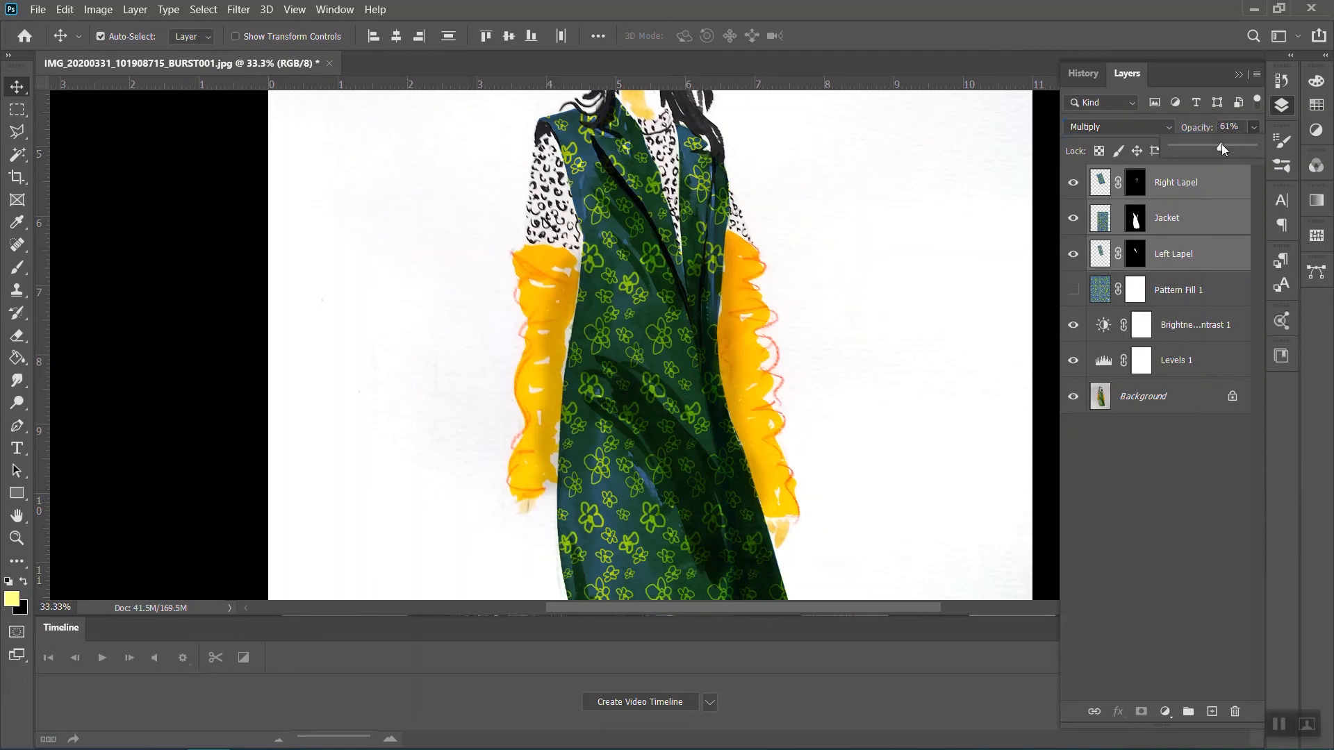
pyautogui.moveTo(1221, 143); pyautogui.dragTo(1227, 144)
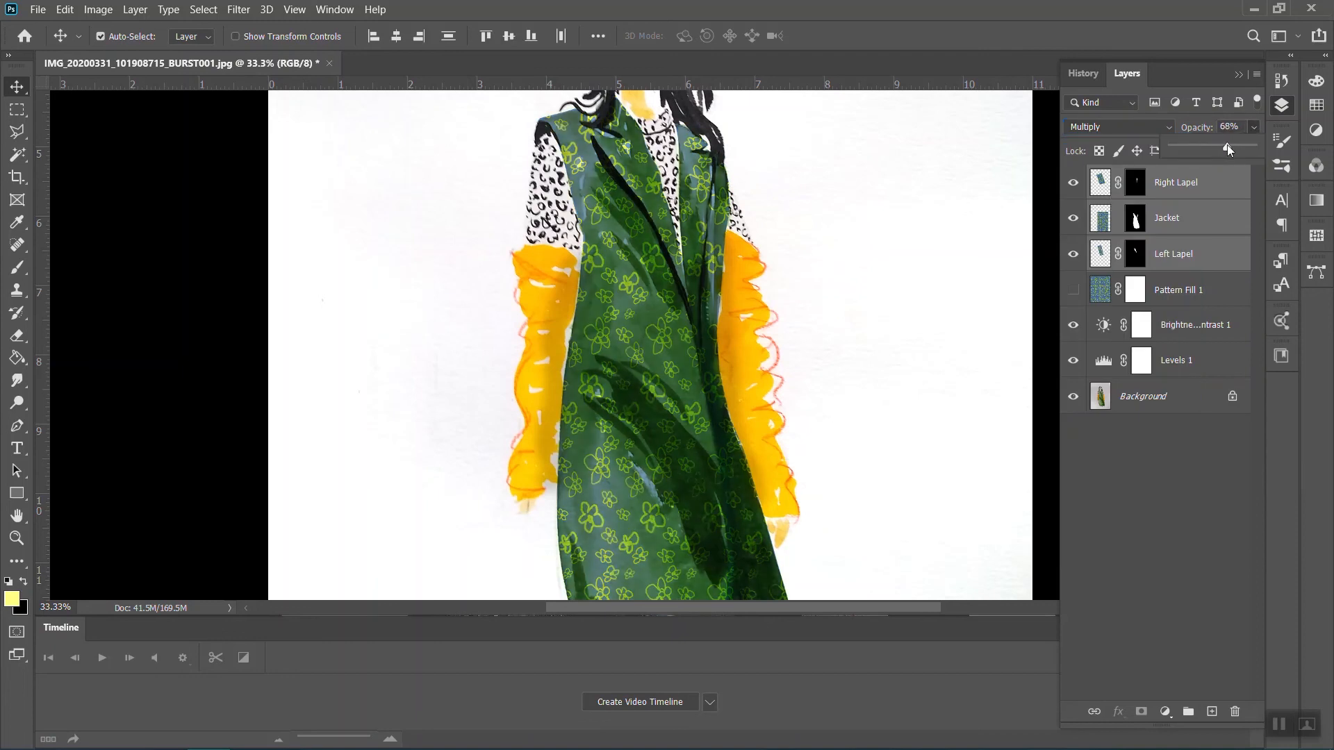
pyautogui.hotkey('ctrl', '-')
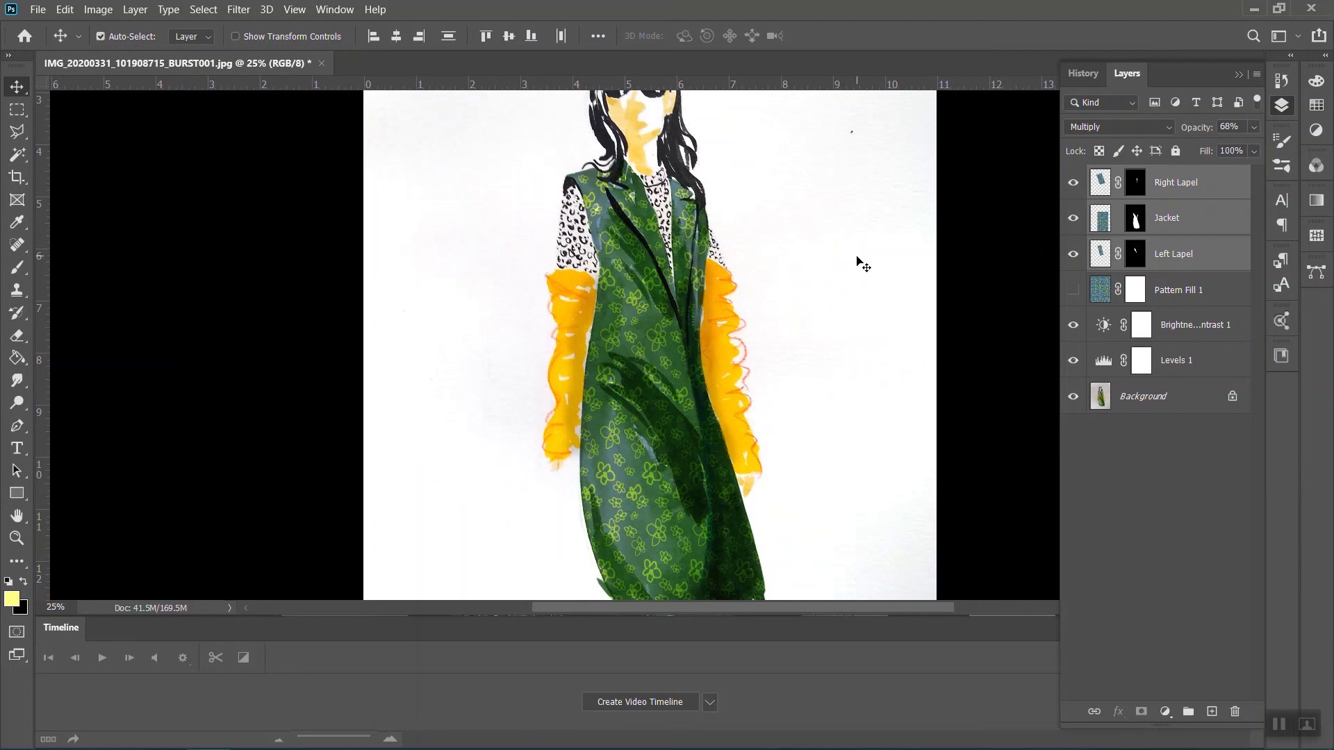
pyautogui.click(1254, 127)
pyautogui.scroll(-5, 929, 316)
pyautogui.scroll(4, 968, 320)
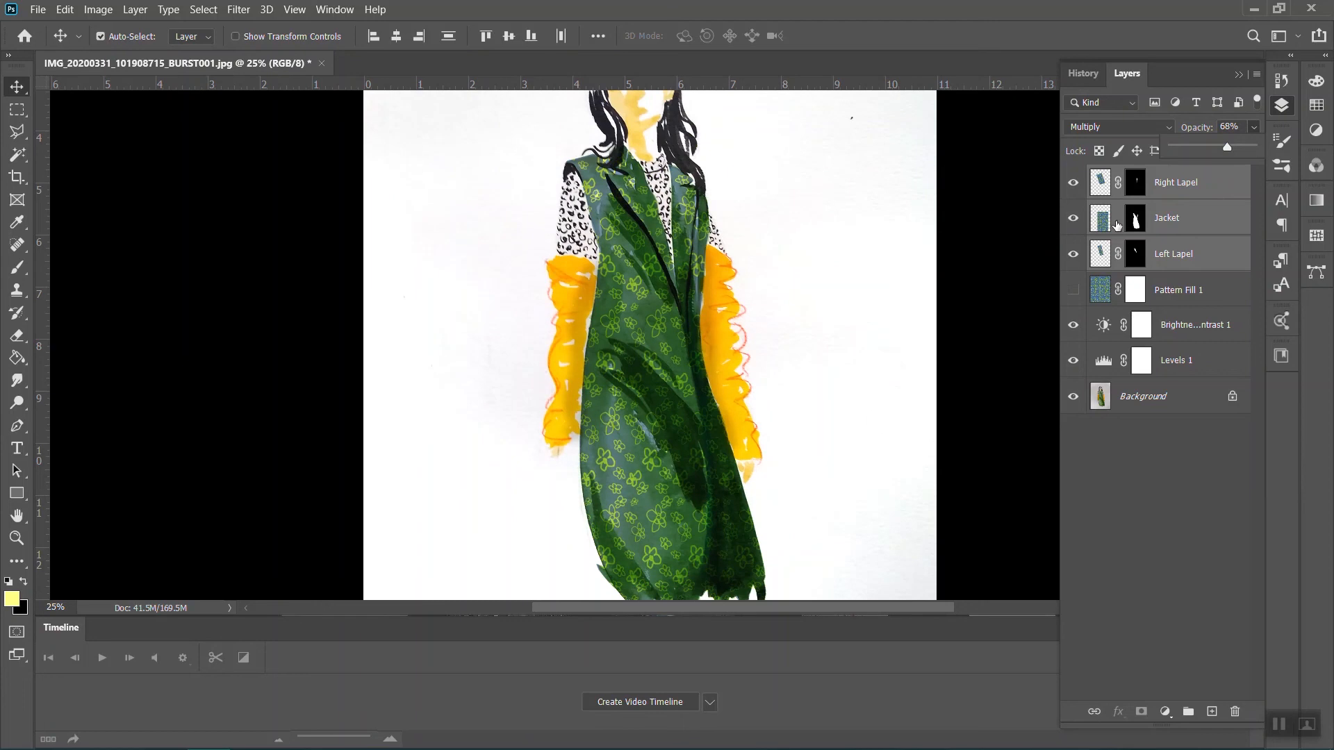
# Start a Warp transform on the Jacket layer alone and bend the lower part of its pattern slightly inward from both sides
pyautogui.click(1173, 184)
pyautogui.click(1174, 221)
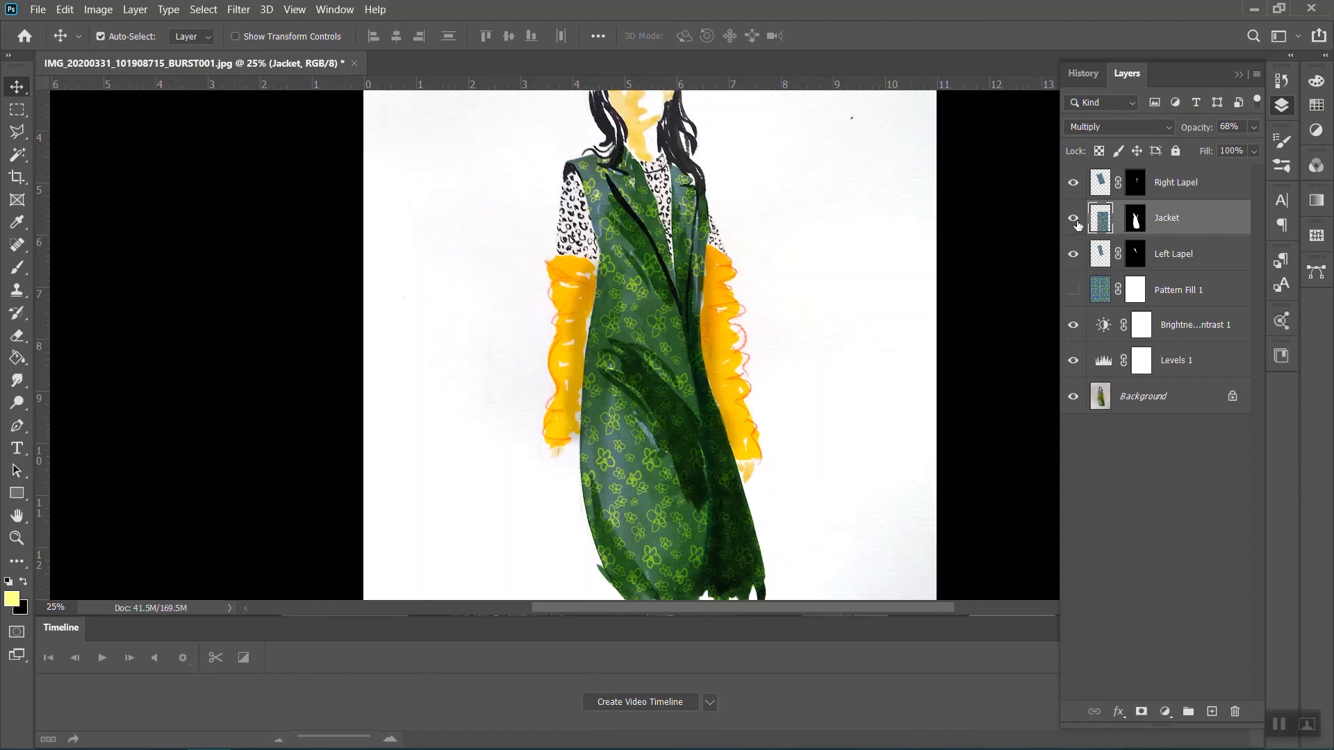
pyautogui.click(98, 10)
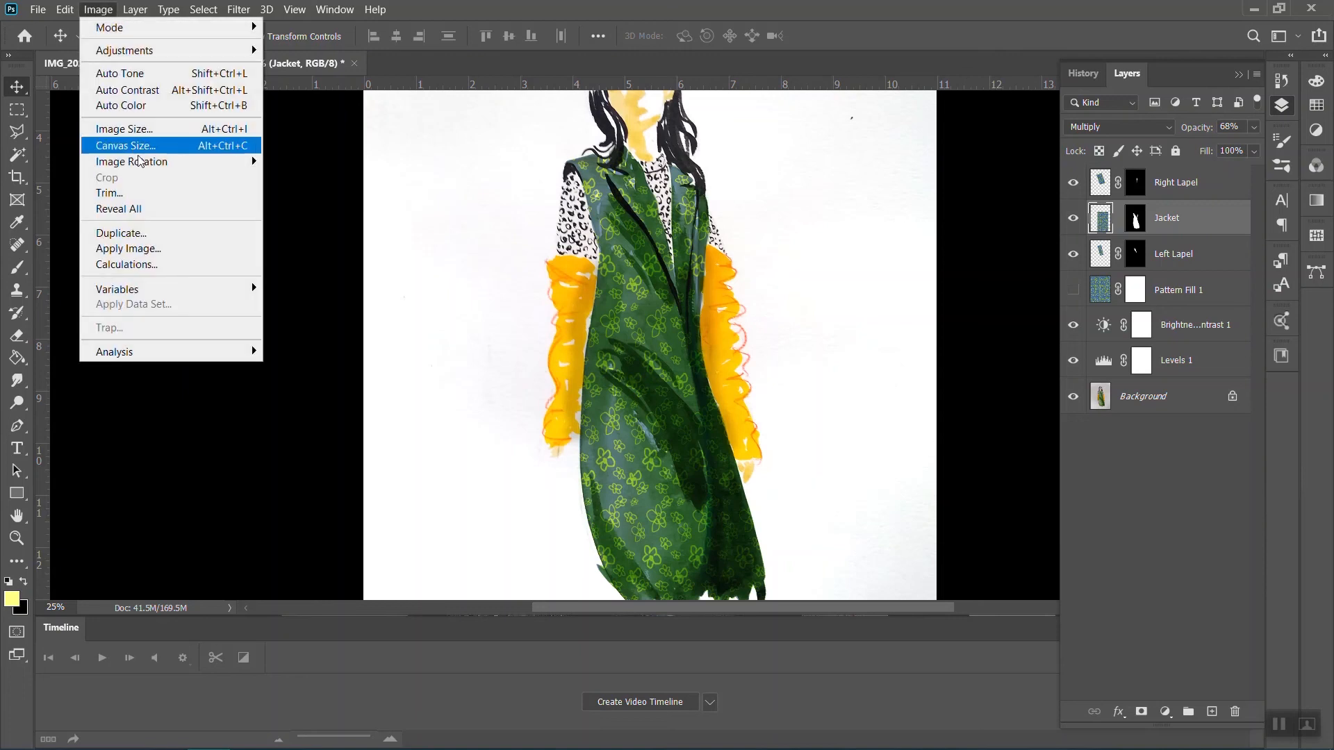
pyautogui.moveTo(66, 9)
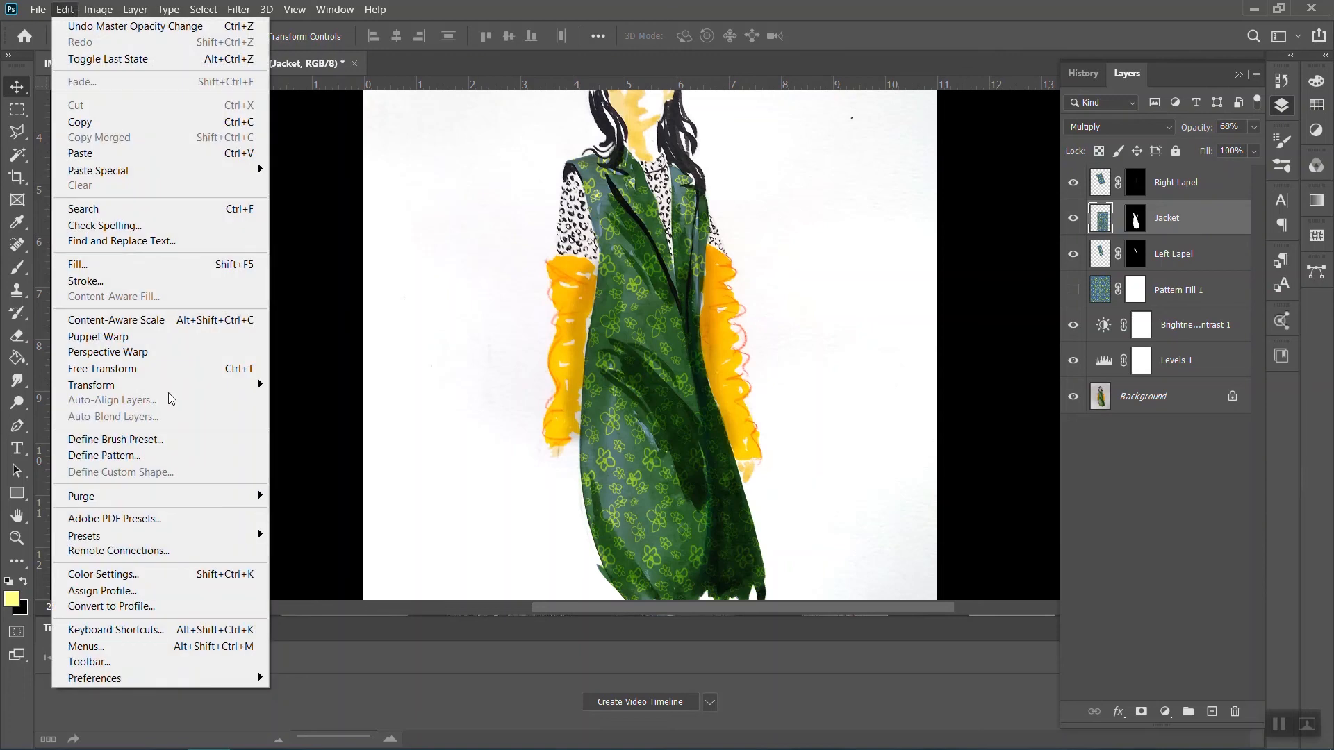
pyautogui.moveTo(168, 384)
pyautogui.click(368, 499)
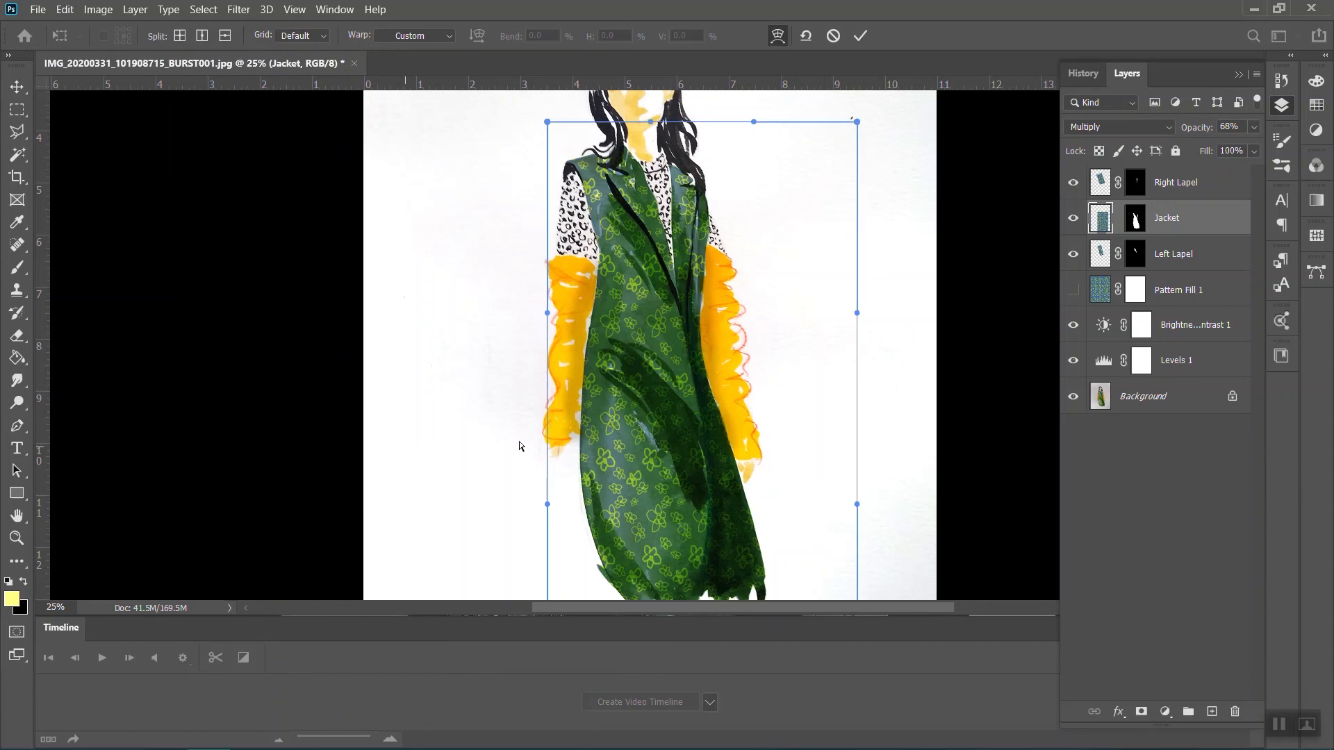
pyautogui.scroll(-3, 644, 426)
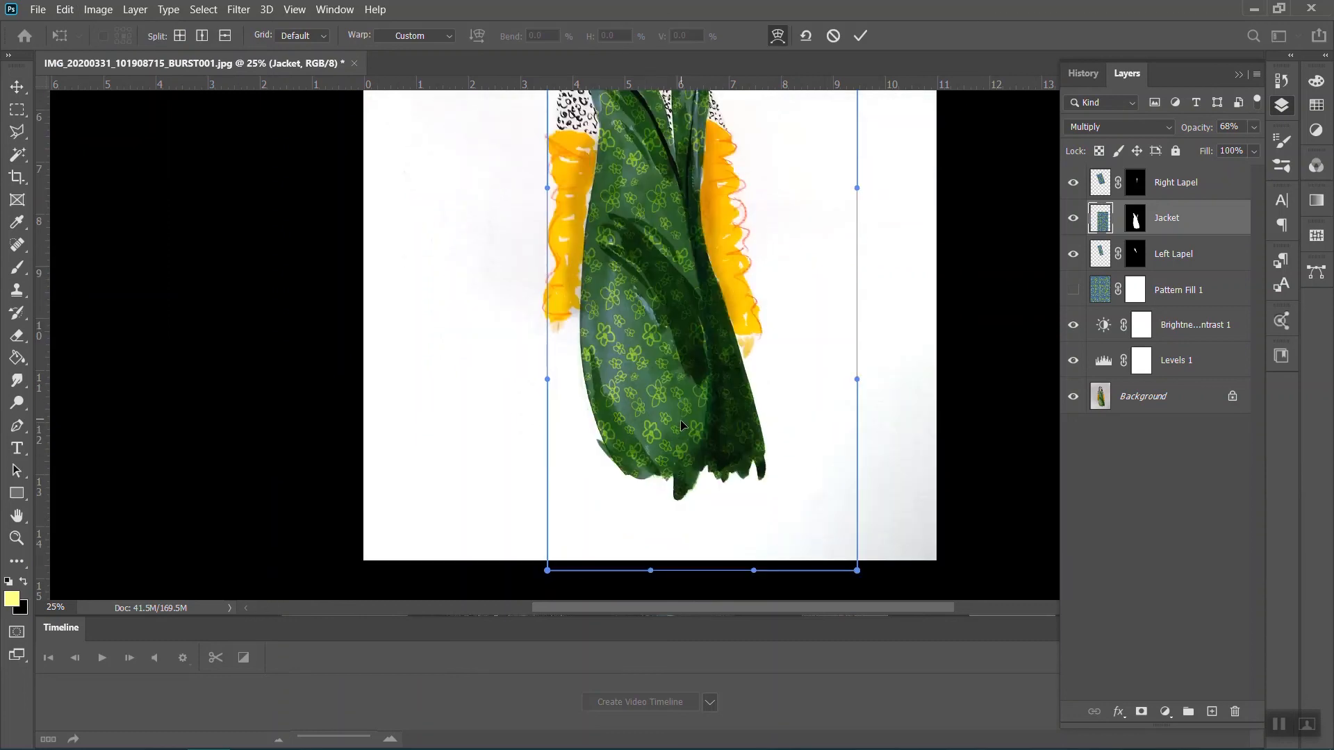
pyautogui.moveTo(681, 418); pyautogui.dragTo(680, 433)
pyautogui.moveTo(796, 417); pyautogui.dragTo(779, 370)
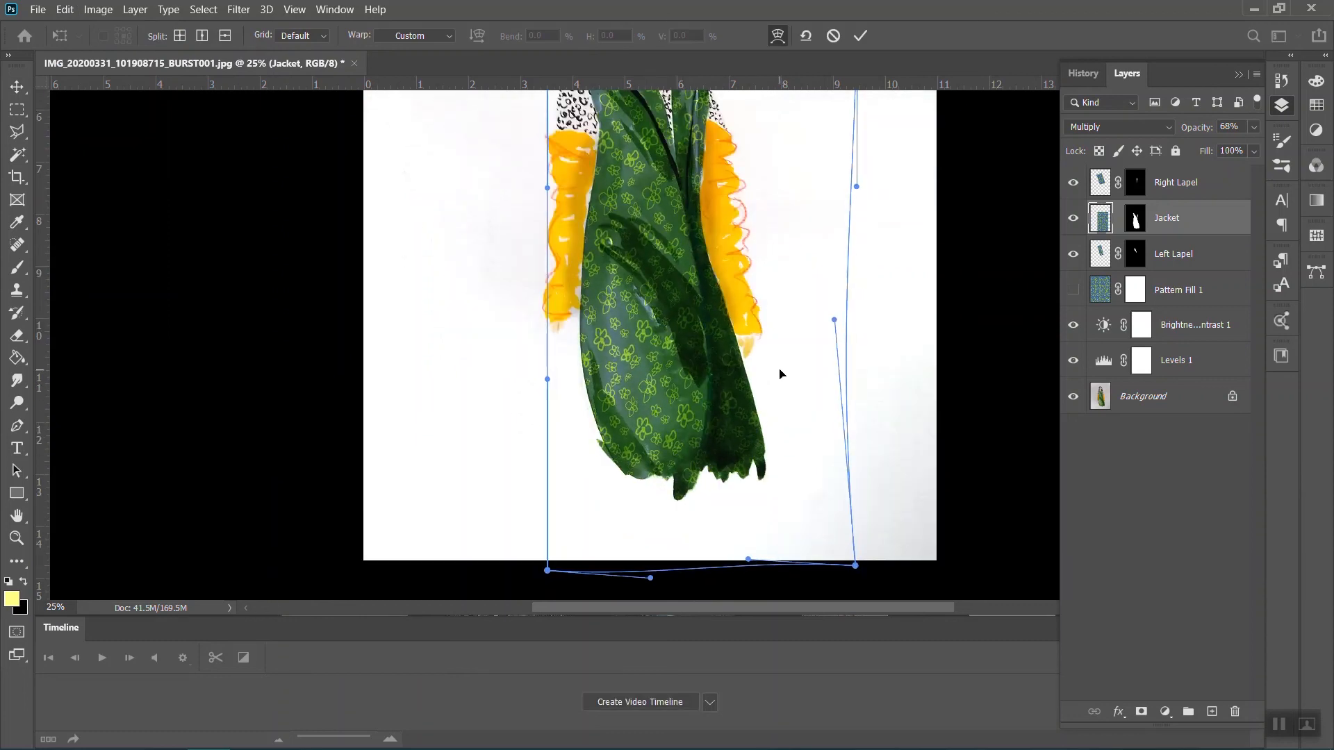
pyautogui.moveTo(548, 380); pyautogui.dragTo(558, 386)
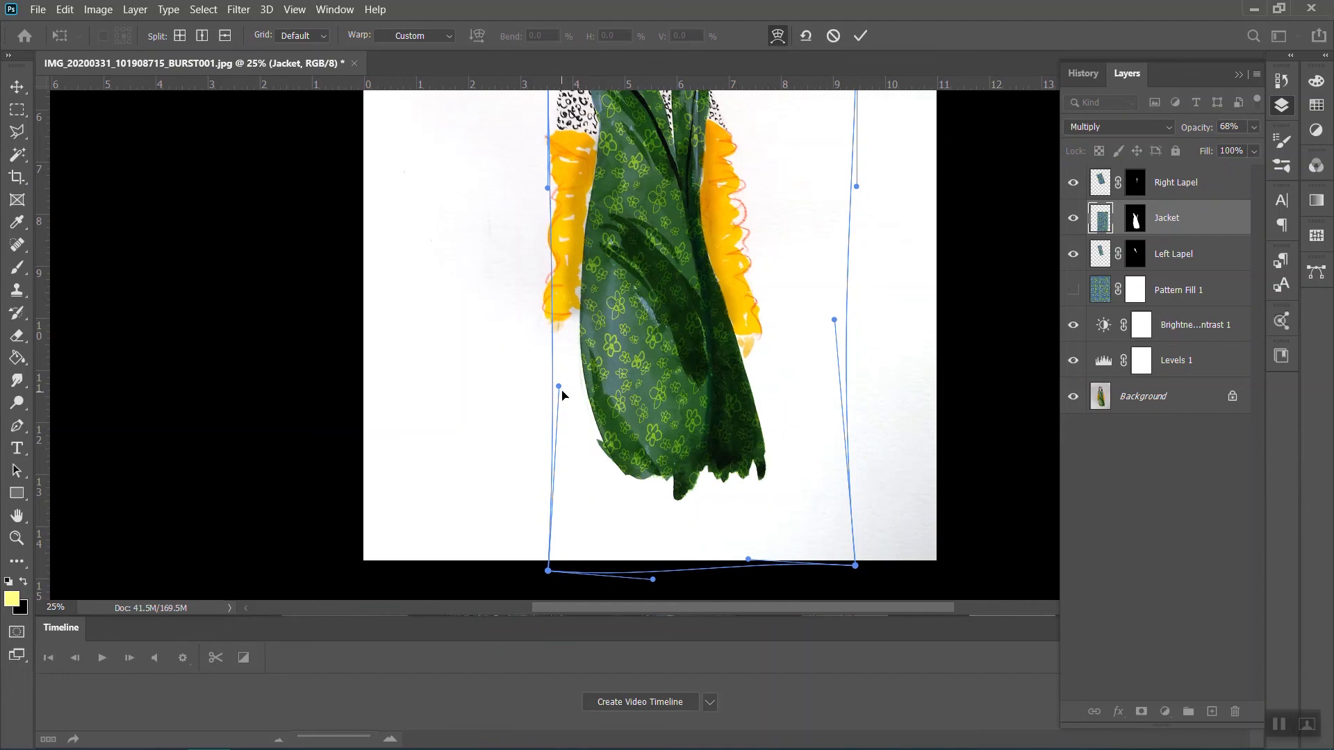
# Add two crosswise warp splits around the jacket's main fold and pull the mesh so the flowers follow the fold
pyautogui.scroll(2, 667, 320)
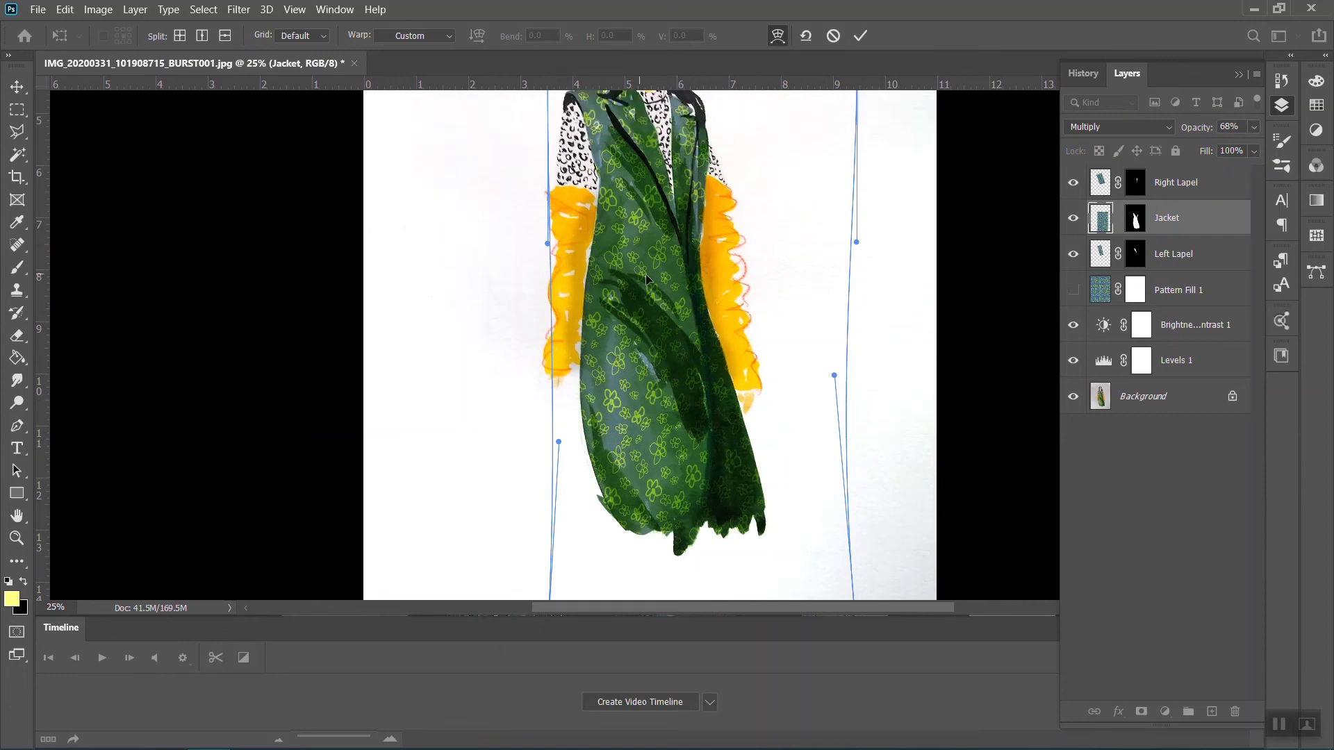
pyautogui.scroll(2, 682, 373)
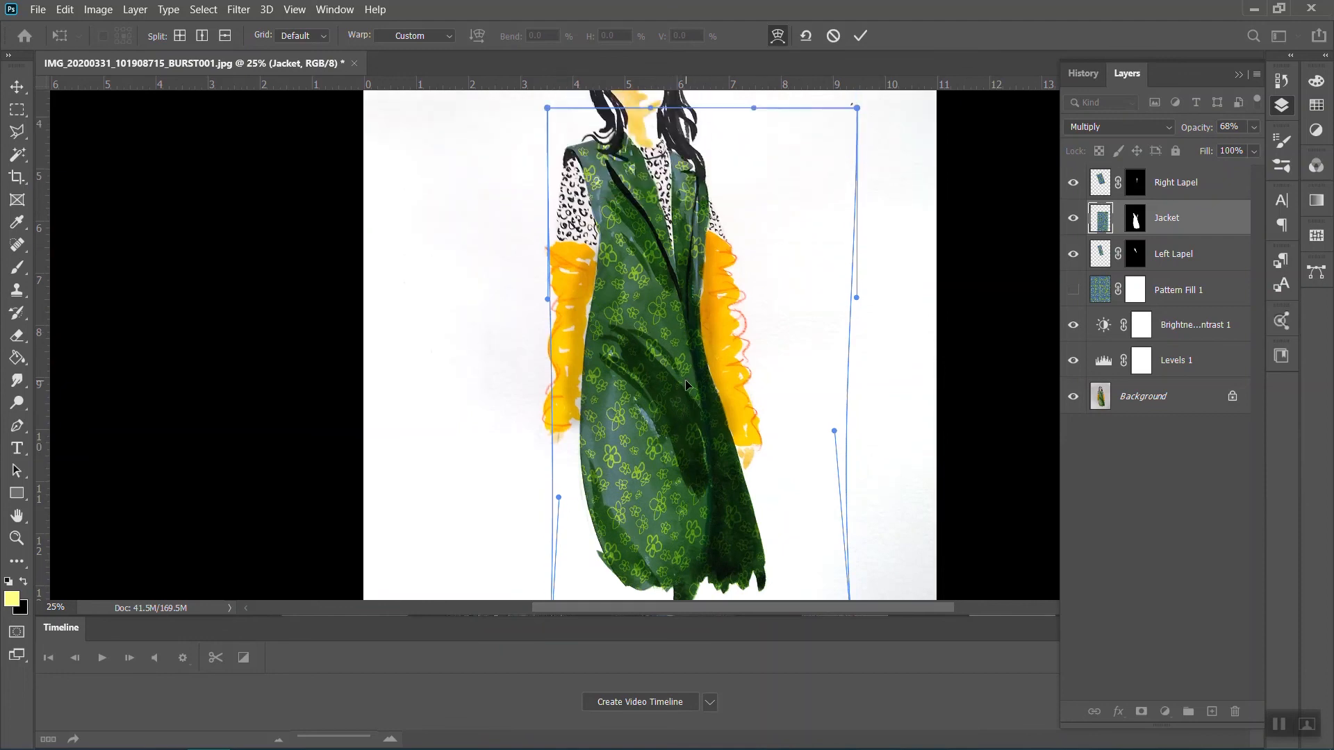
pyautogui.click(657, 355)
pyautogui.click(658, 432)
pyautogui.moveTo(658, 432); pyautogui.dragTo(687, 426)
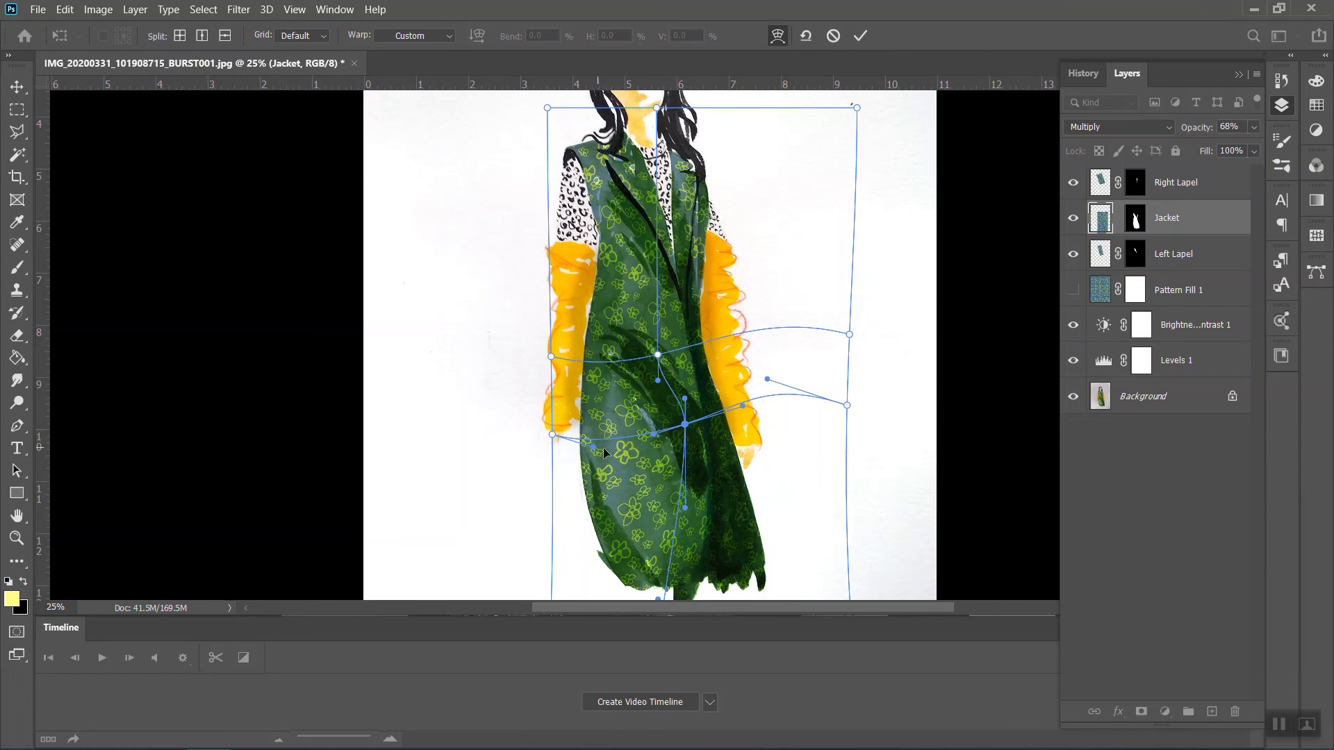
pyautogui.moveTo(594, 452); pyautogui.dragTo(627, 458)
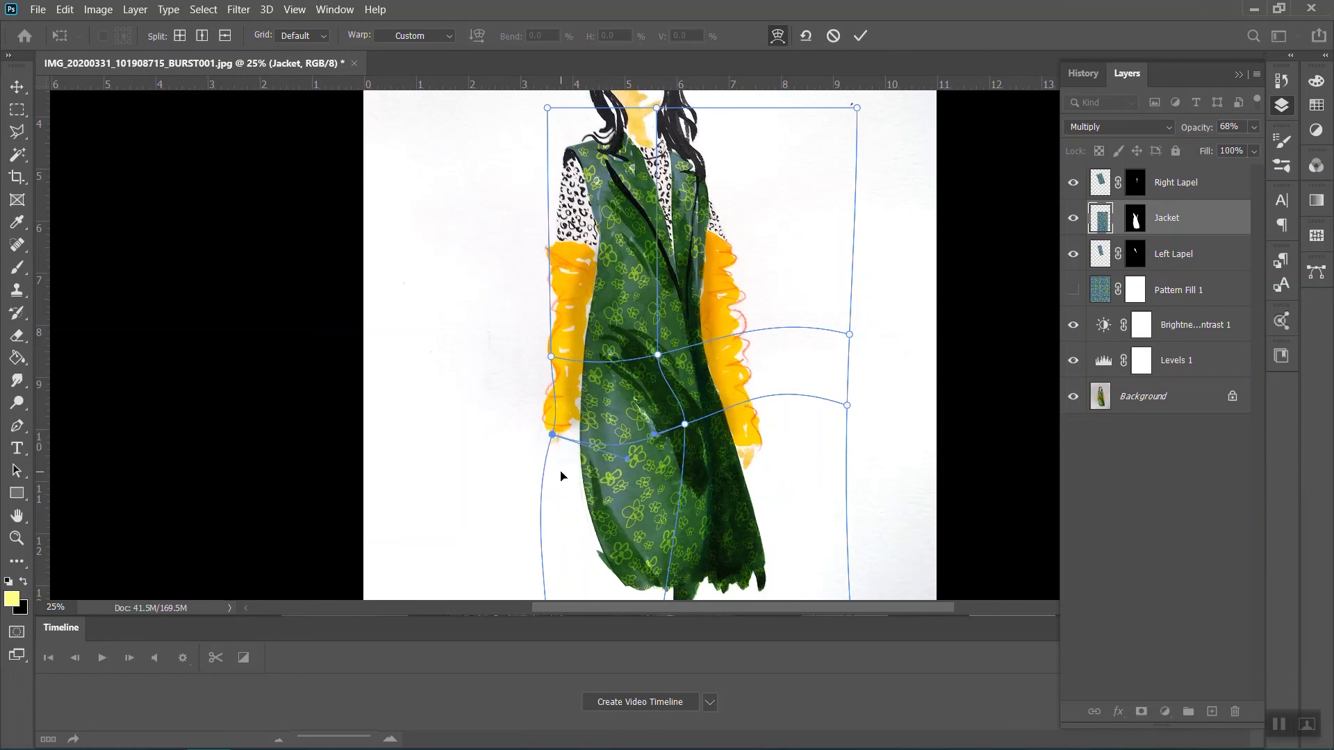
# Pull the warp mesh's lower-left corner inward below the jacket's hem
pyautogui.scroll(-2, 548, 452)
pyautogui.scroll(-2, 546, 452)
pyautogui.moveTo(551, 598); pyautogui.dragTo(600, 586)
pyautogui.scroll(4, 535, 376)
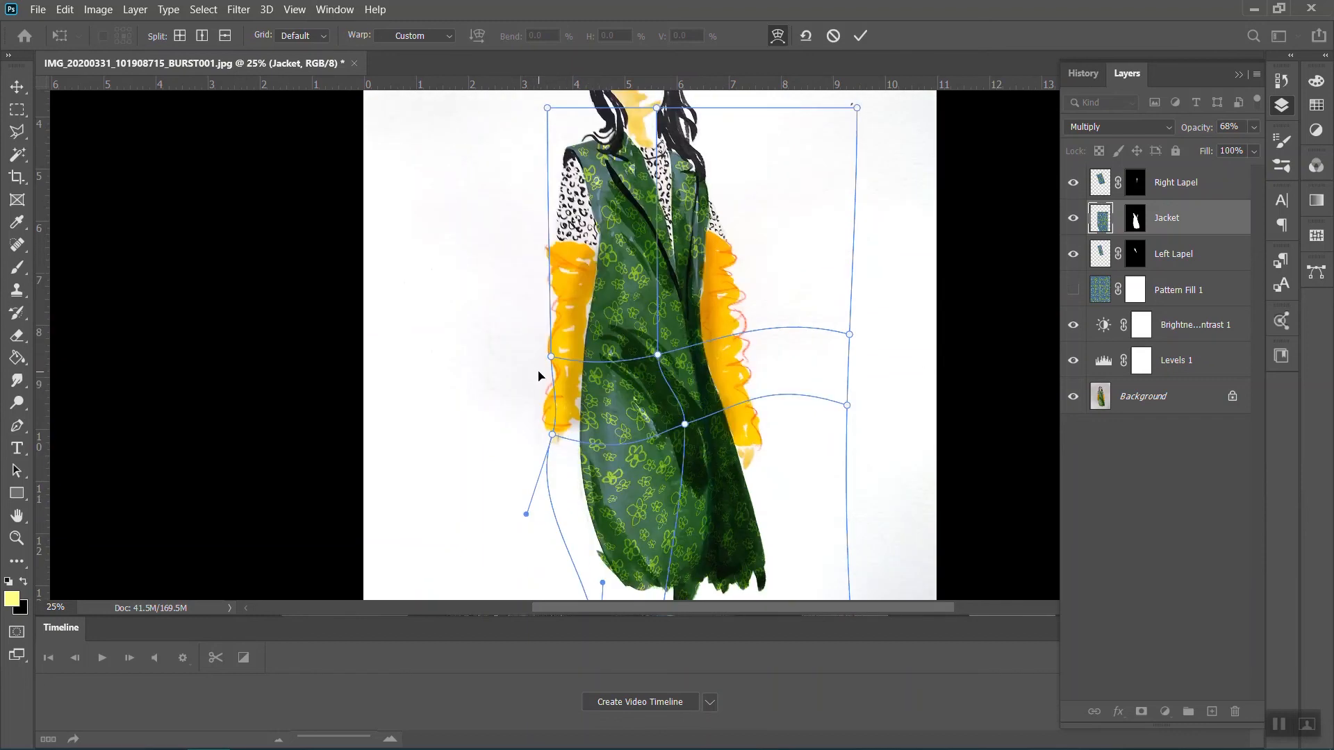
# Add a crosswise warp split near the right sleeve, pull the mesh toward the waist and curve it outward along the skirt
pyautogui.scroll(3, 536, 375)
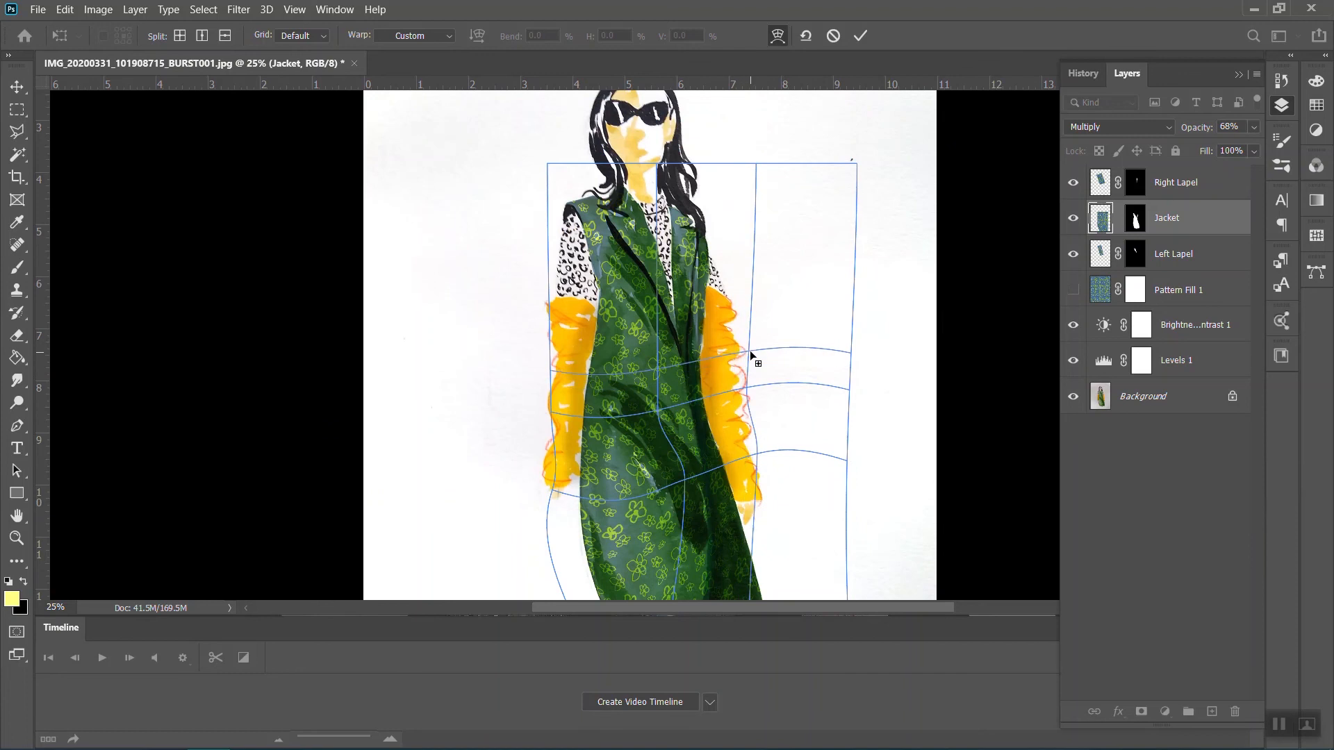
pyautogui.keyDown('alt'); pyautogui.click(752, 348); pyautogui.keyUp('alt')
pyautogui.moveTo(750, 389); pyautogui.dragTo(720, 347)
pyautogui.scroll(-5, 765, 405)
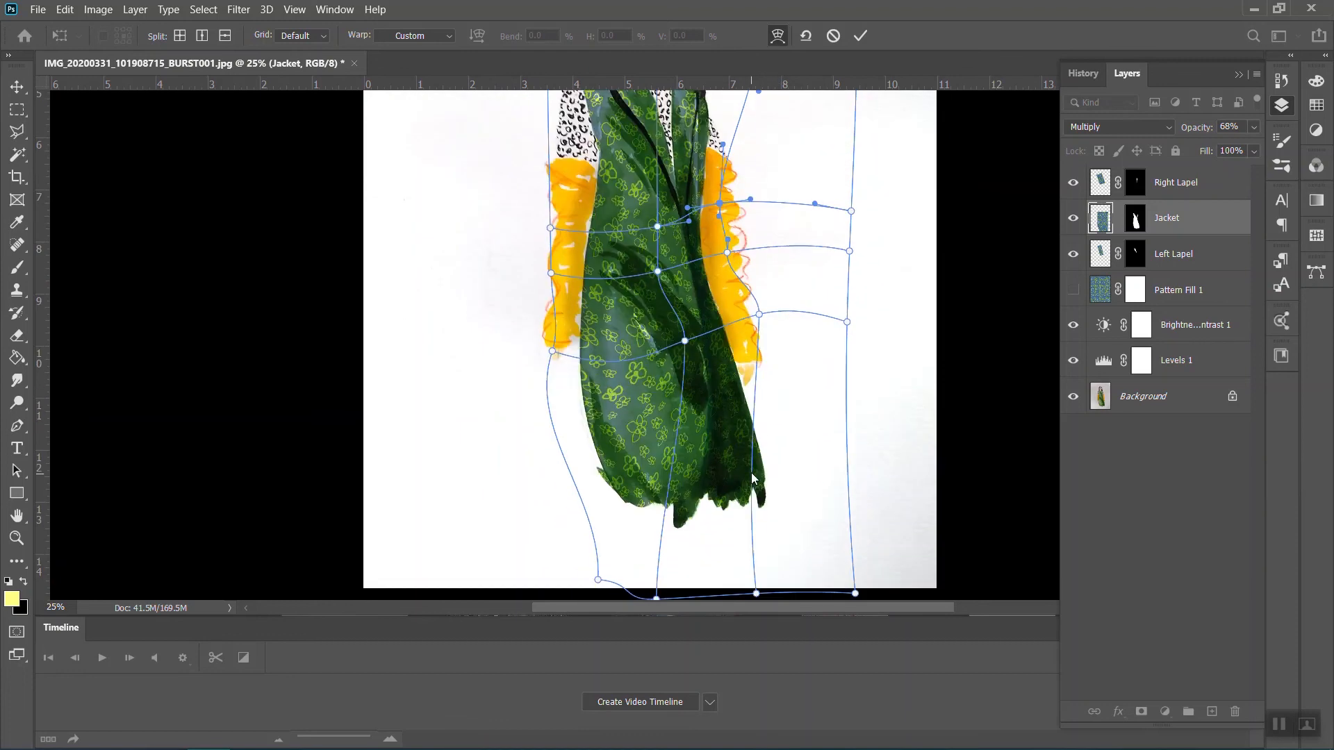
pyautogui.click(759, 315)
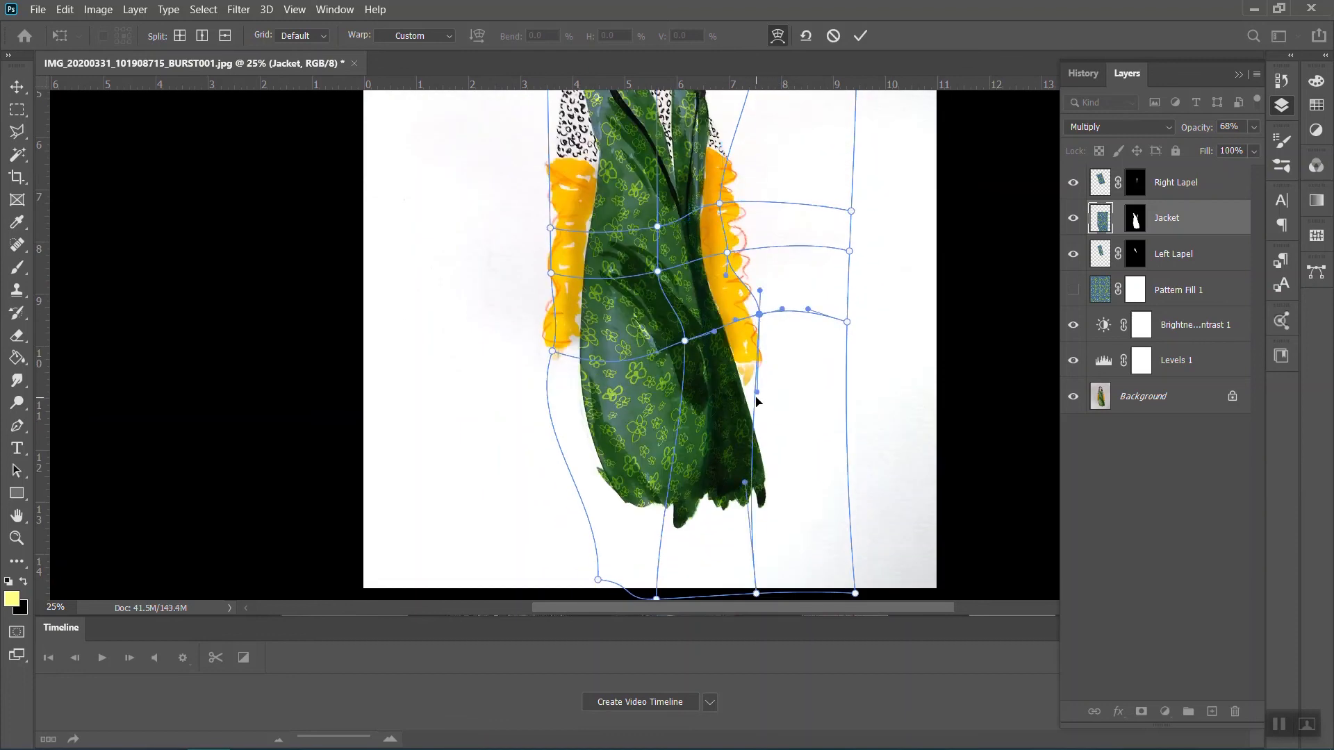
pyautogui.moveTo(756, 393); pyautogui.dragTo(819, 480)
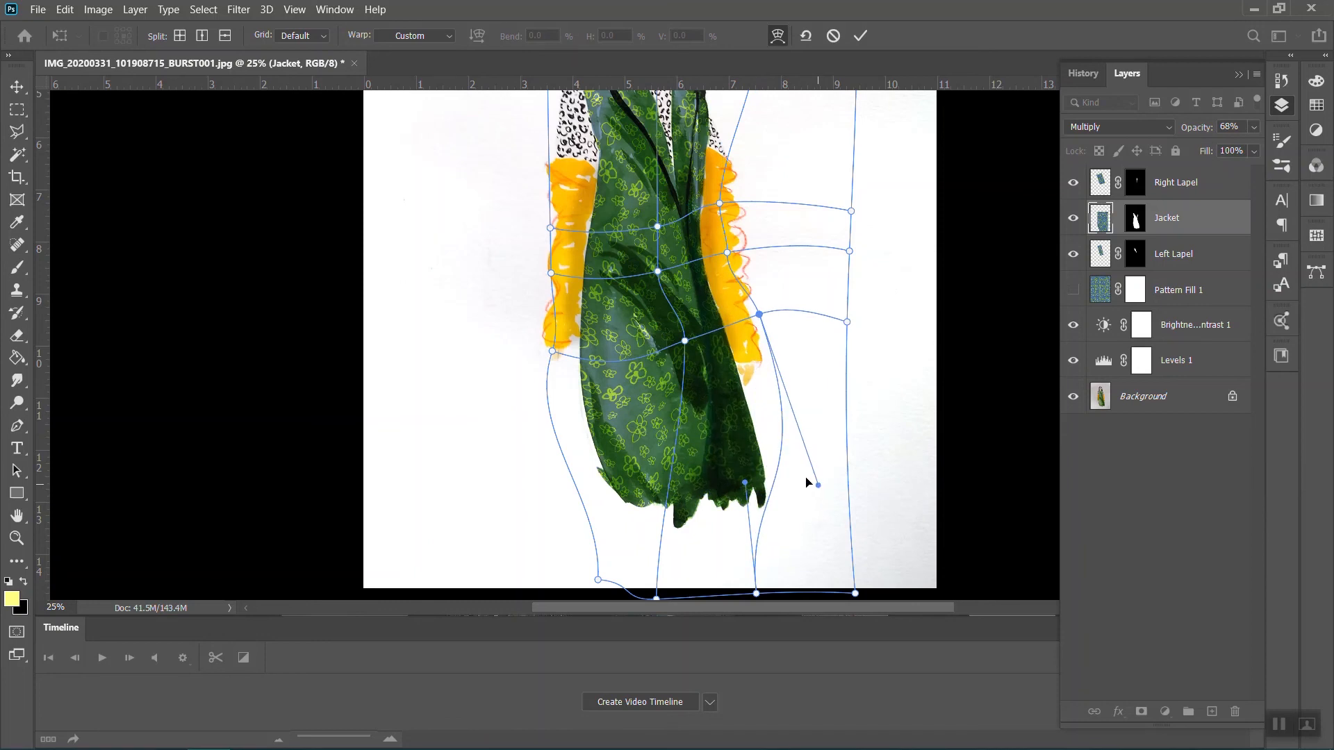
# Reshape the warp mesh over the chest, lower its upper-left corner to the shoulder and add a crosswise split at the neckline
pyautogui.scroll(3, 740, 476)
pyautogui.scroll(3, 740, 475)
pyautogui.moveTo(658, 396); pyautogui.dragTo(648, 392)
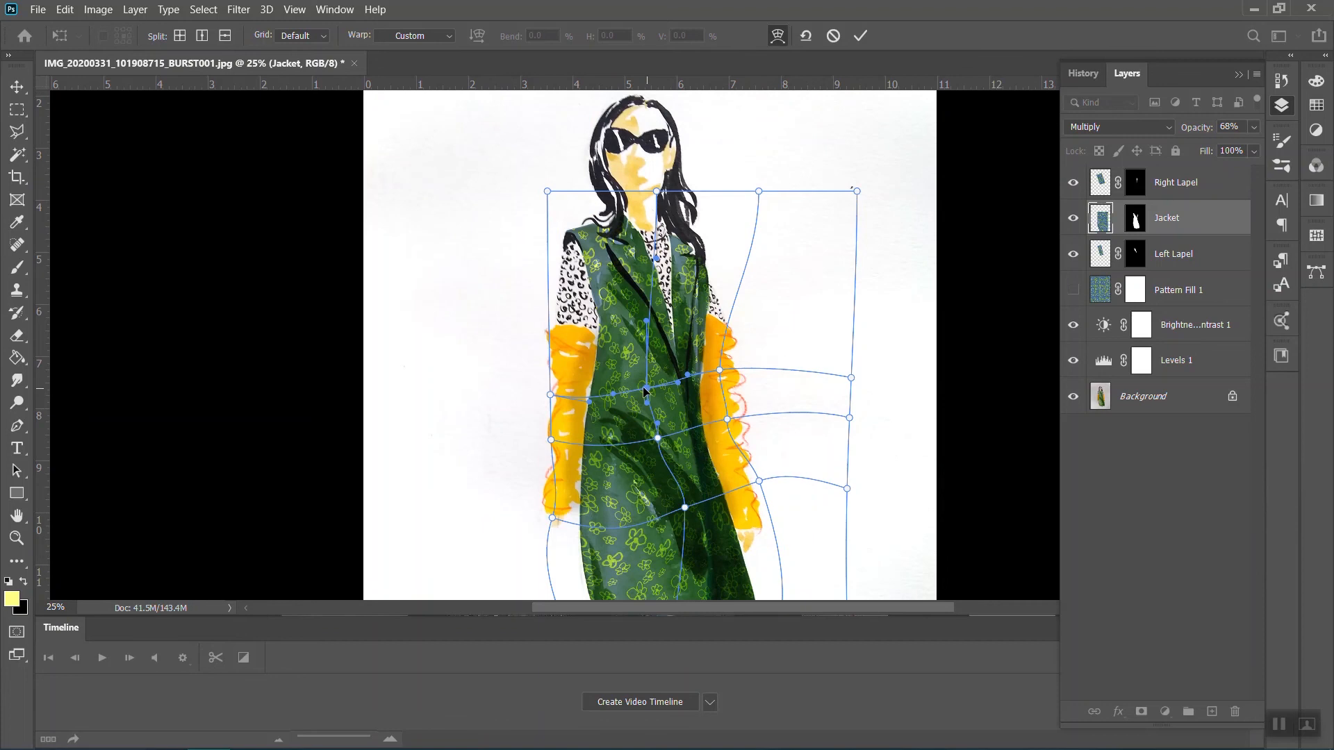
pyautogui.scroll(-3, 645, 391)
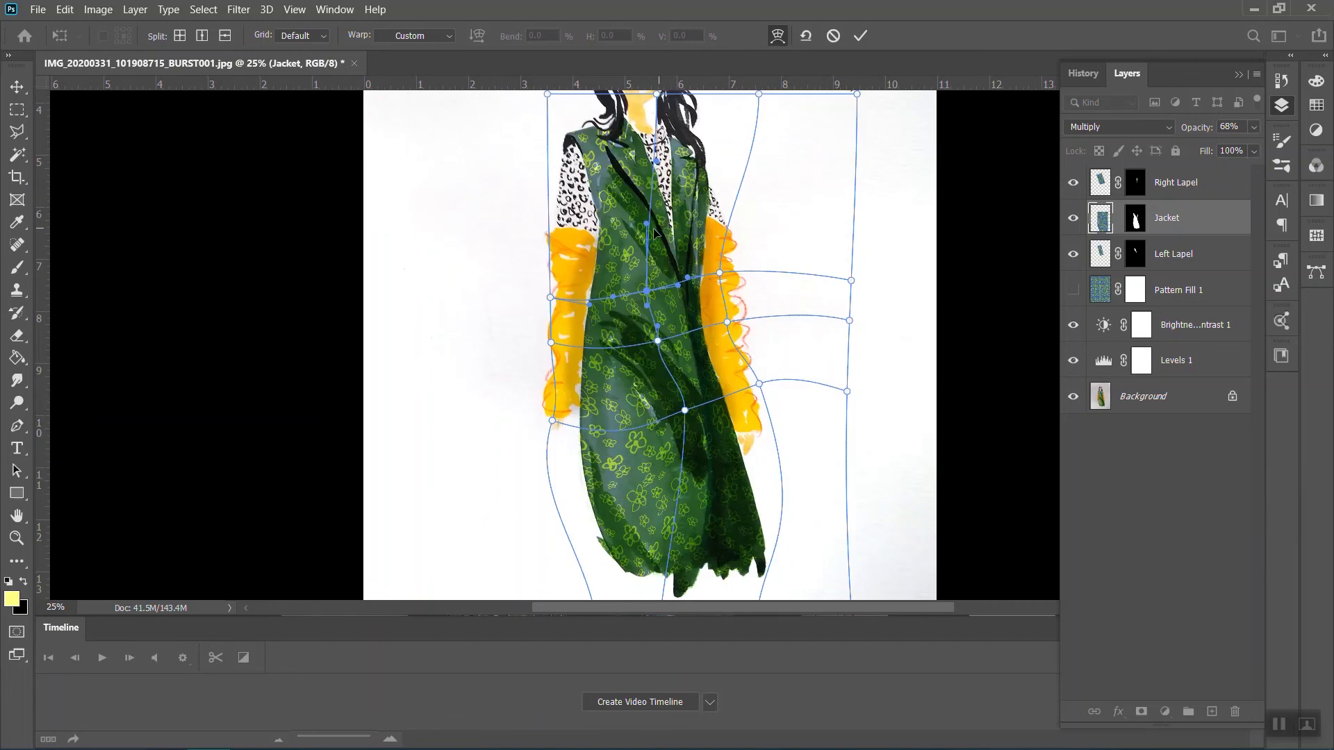
pyautogui.moveTo(657, 161); pyautogui.dragTo(666, 215)
pyautogui.scroll(2, 666, 217)
pyautogui.moveTo(549, 149); pyautogui.dragTo(548, 185)
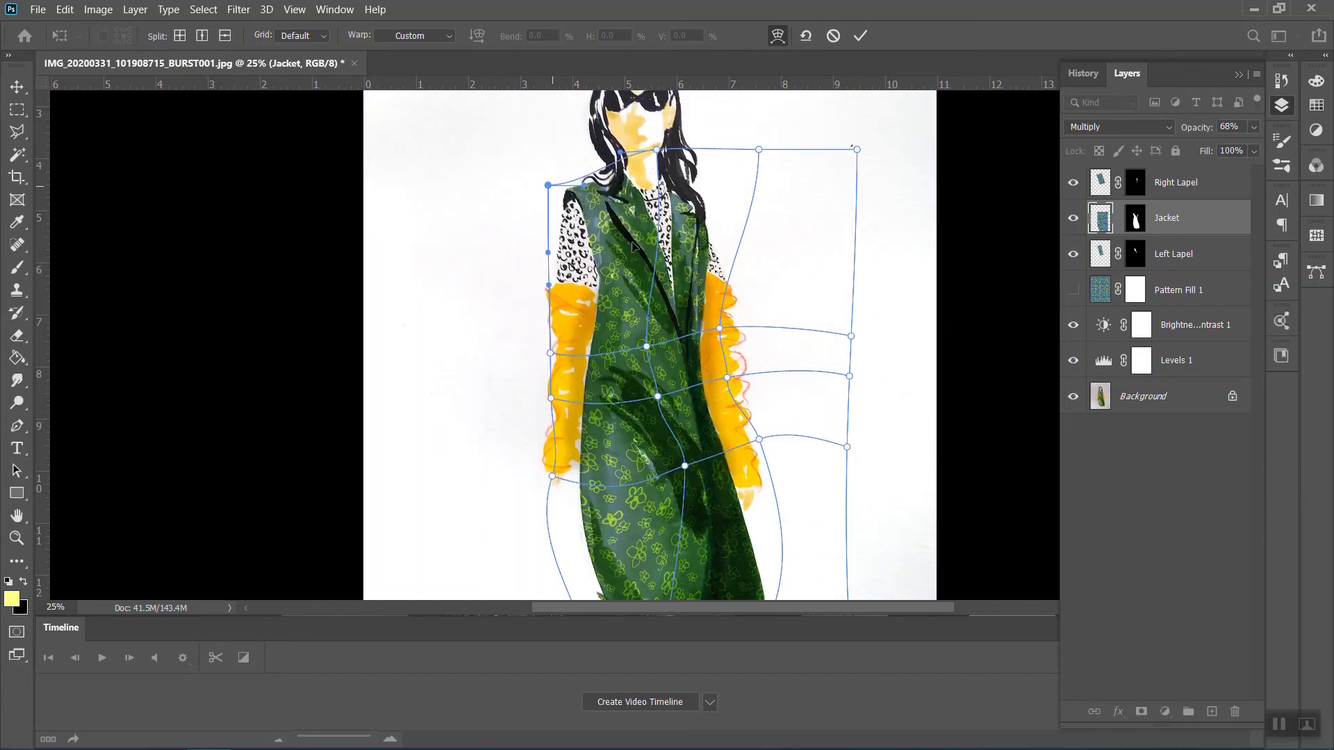
pyautogui.moveTo(659, 211); pyautogui.dragTo(656, 187)
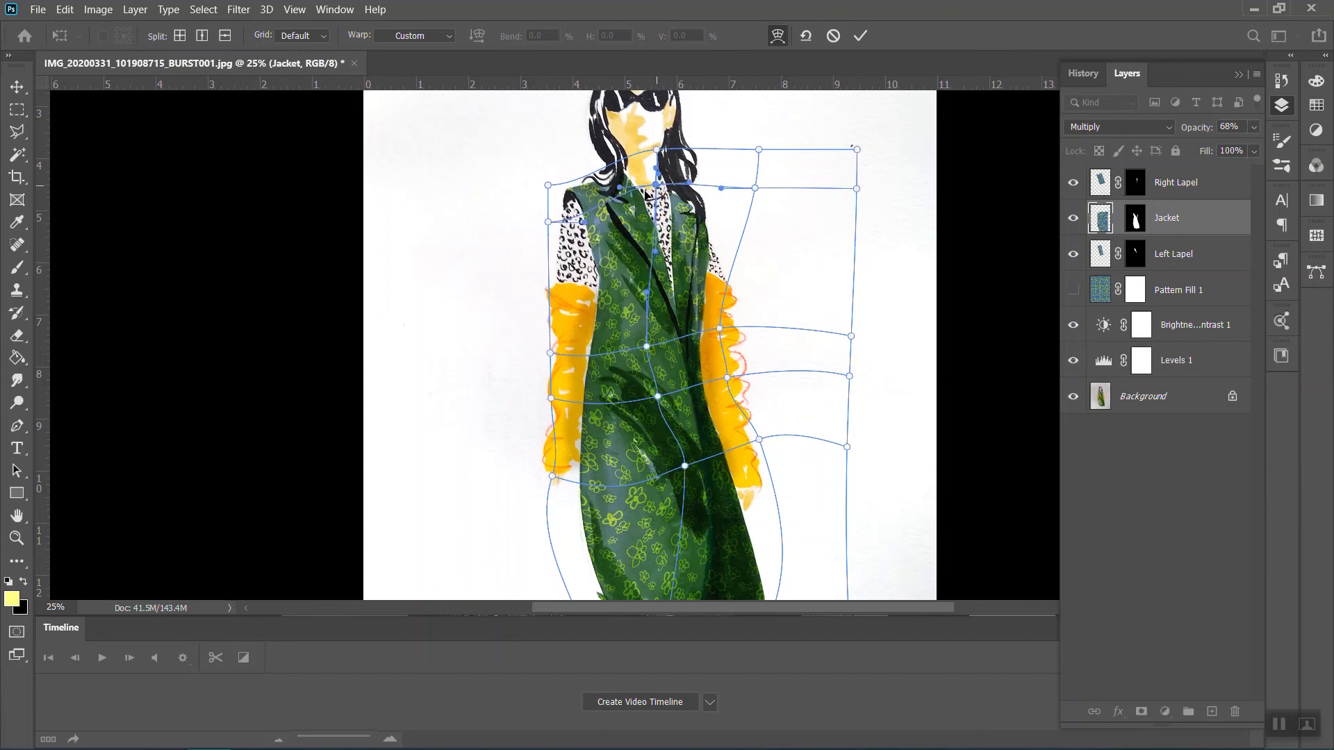
# Add warp splits along the jacket's left side, pull the mesh inward at the waist and apply the warp
pyautogui.scroll(-2, 567, 326)
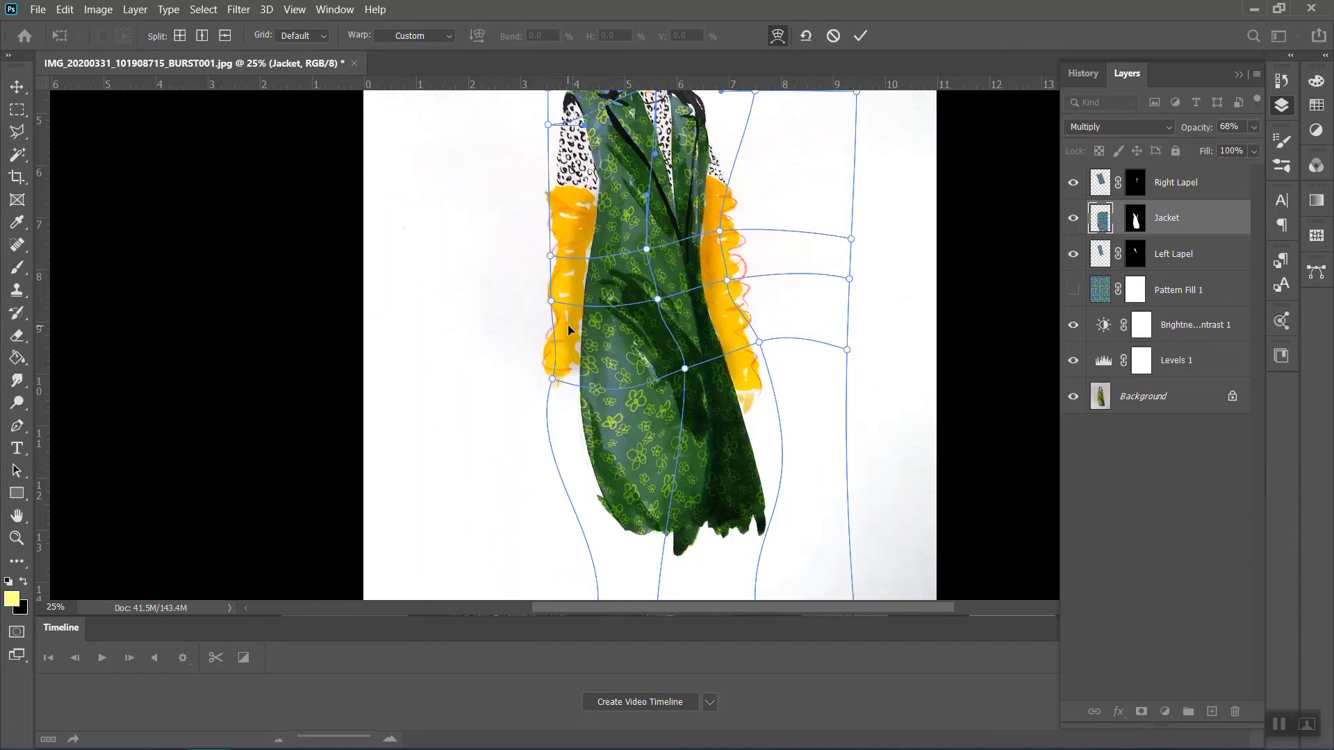
pyautogui.click(610, 392)
pyautogui.moveTo(608, 392); pyautogui.dragTo(570, 382)
pyautogui.moveTo(586, 307); pyautogui.dragTo(576, 245)
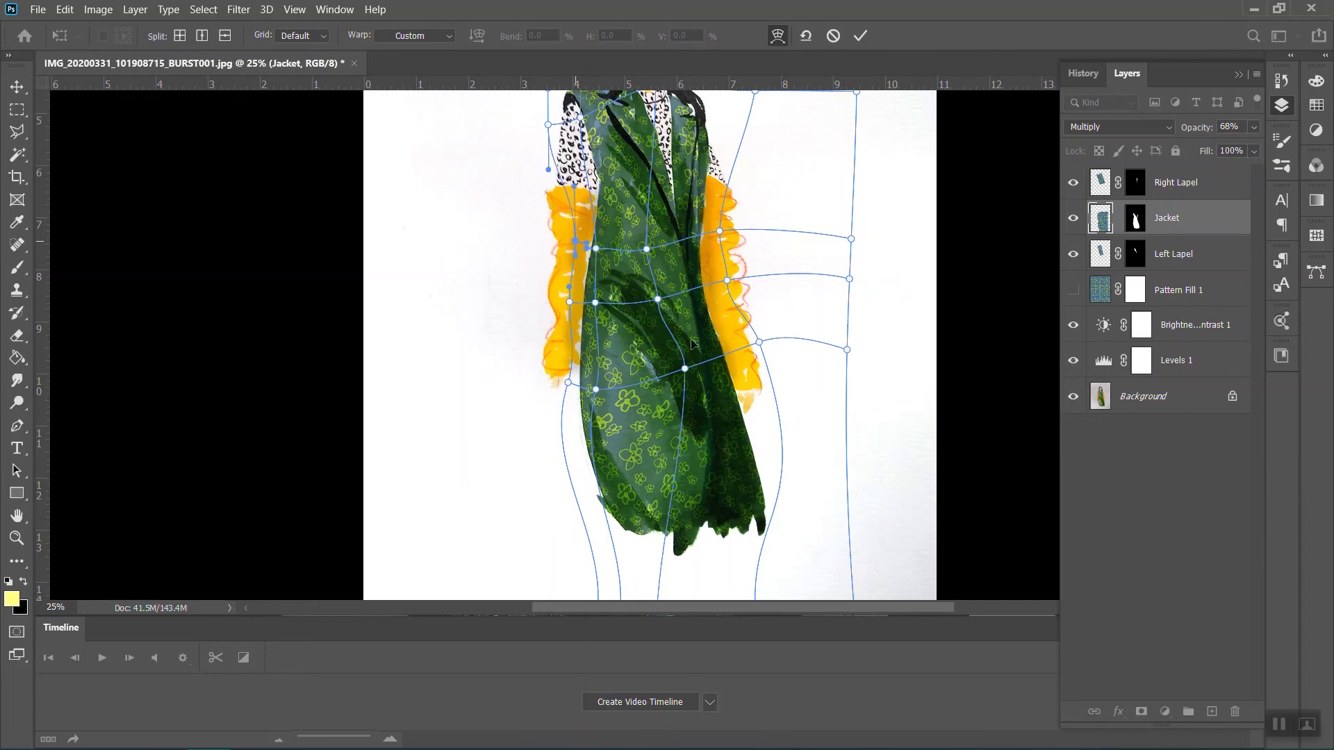
pyautogui.scroll(2, 816, 450)
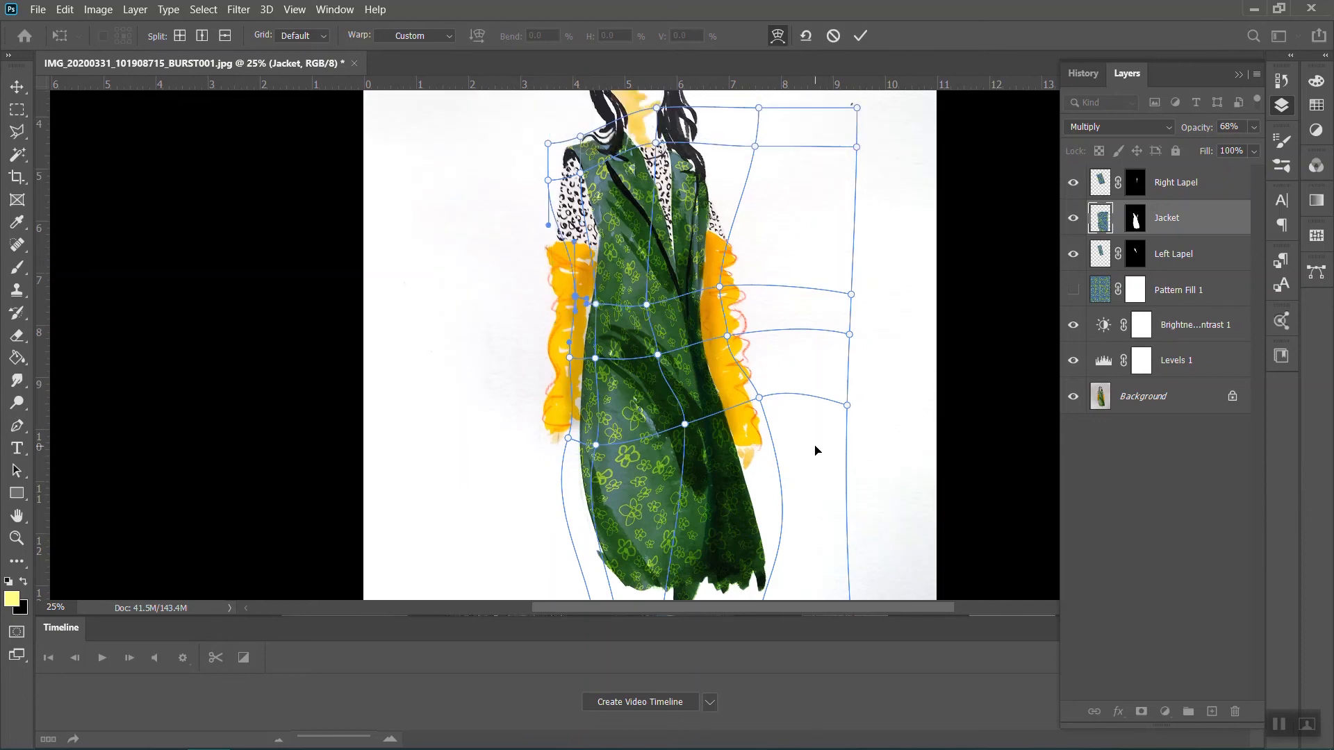
pyautogui.scroll(2, 816, 450)
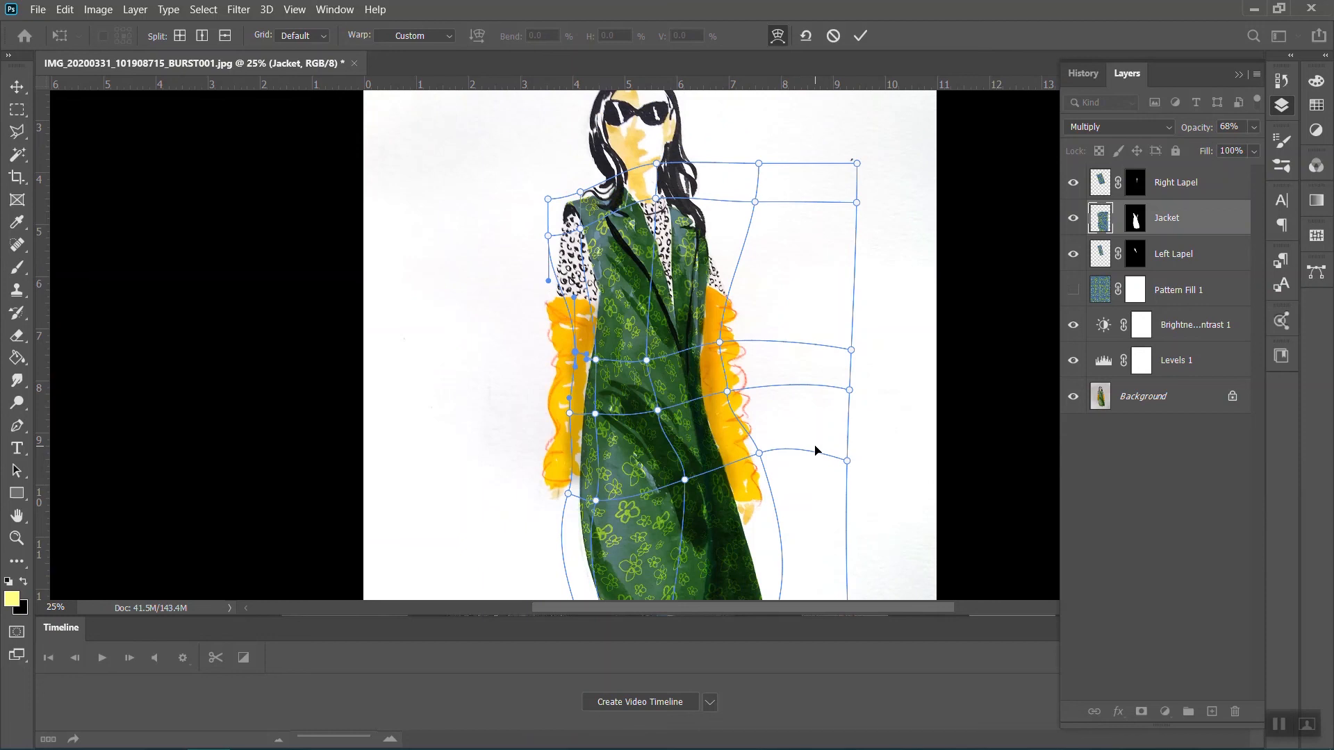
pyautogui.press('Return')
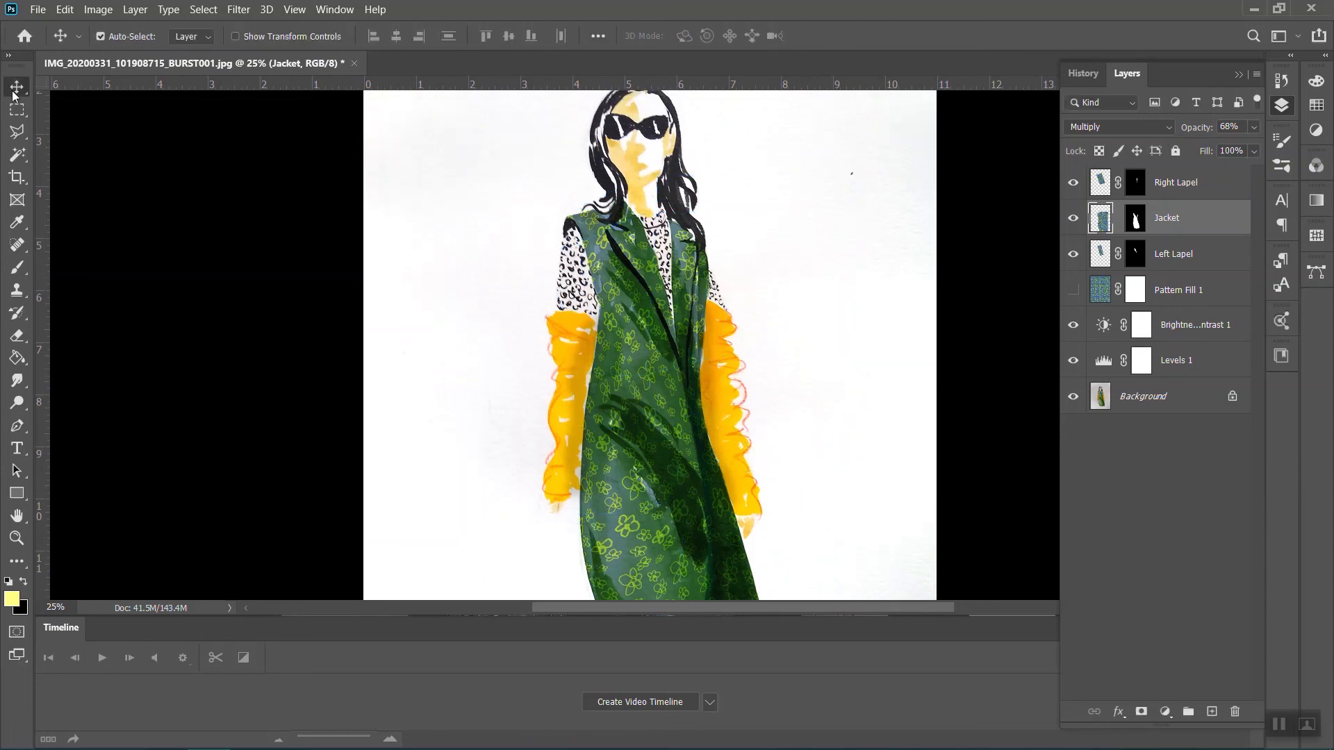
# Try the Right Lapel, Jacket and Left Lapel layers directly above the Background, and return them to the top of the stack
pyautogui.hotkey('ctrl', '-')
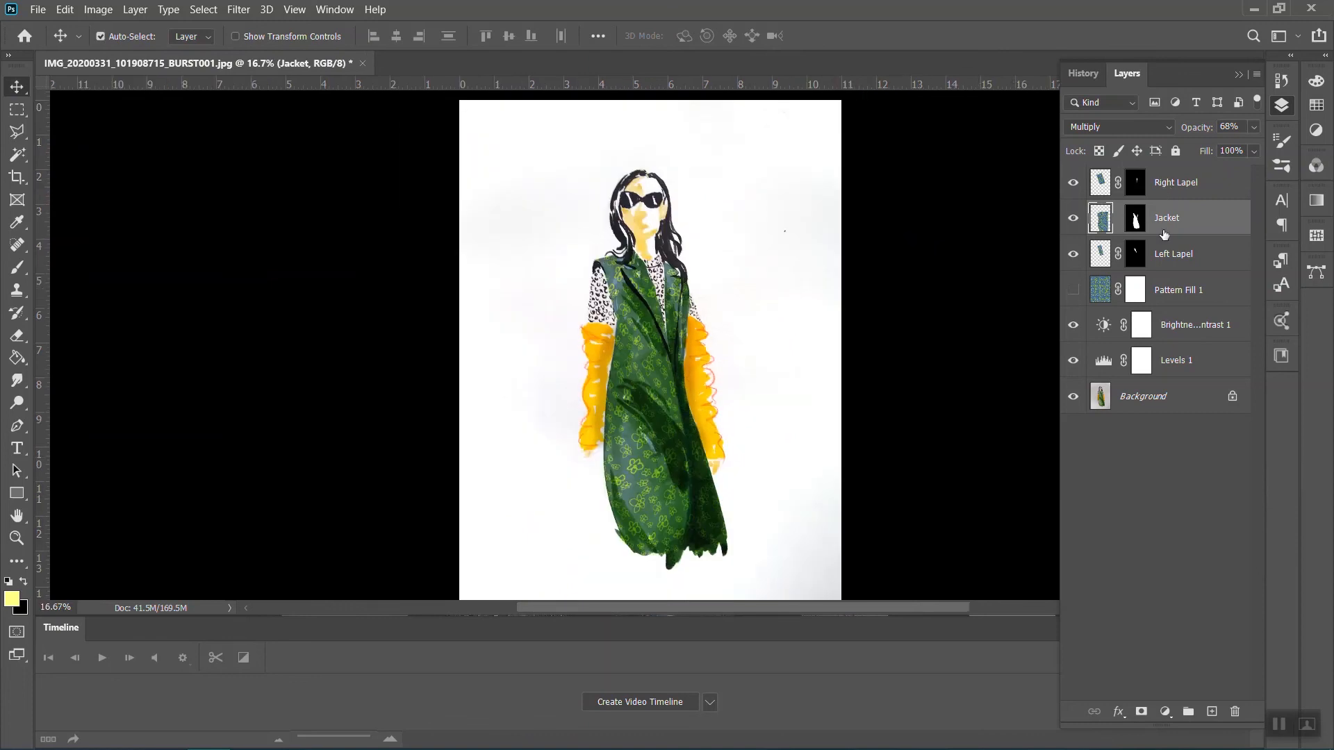
pyautogui.click(1174, 256)
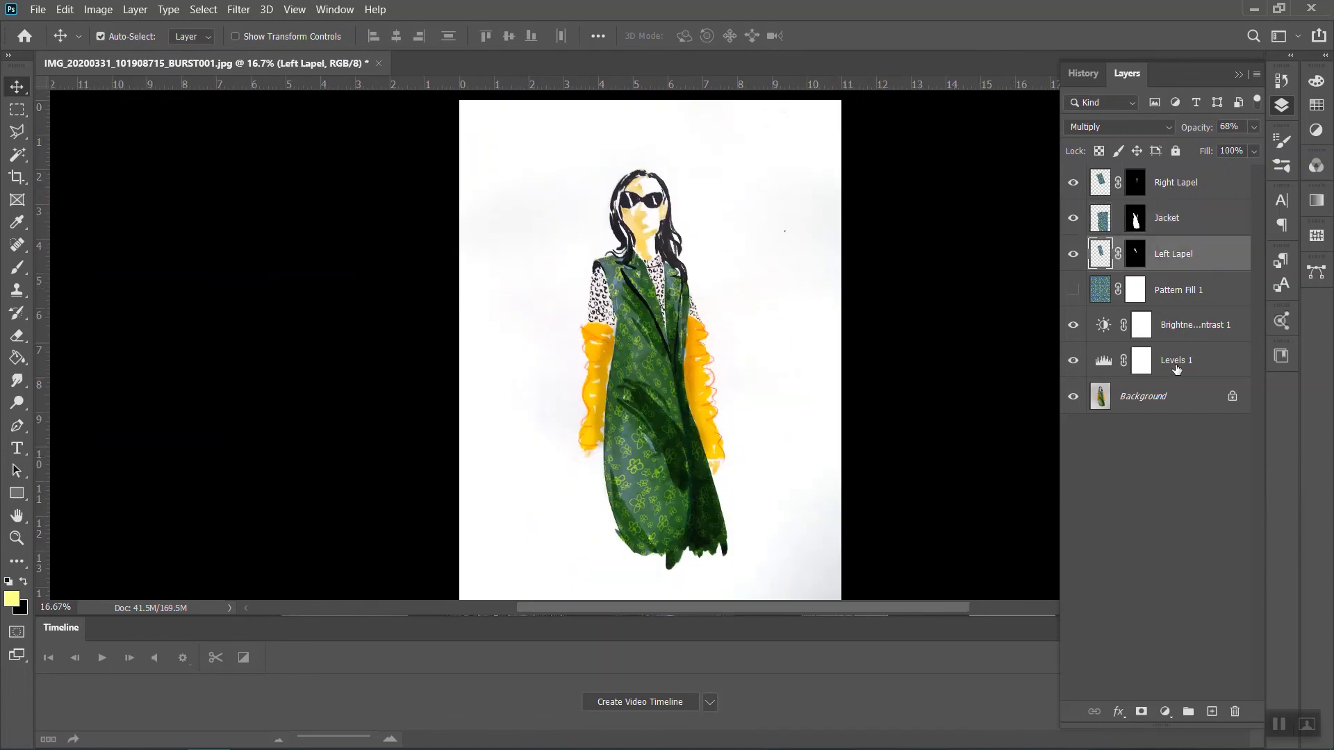
pyautogui.keyDown('shift'); pyautogui.click(1201, 181); pyautogui.keyUp('shift')
pyautogui.moveTo(1204, 180); pyautogui.dragTo(1210, 383)
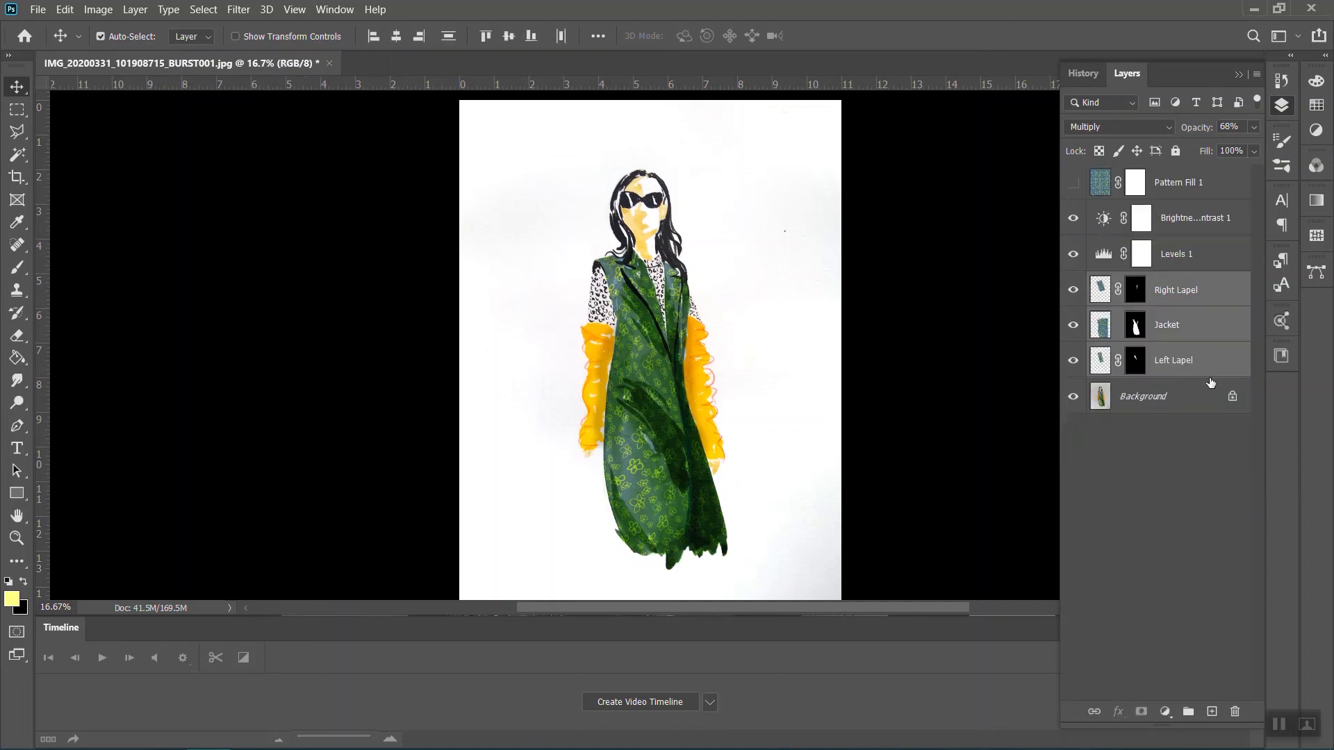
pyautogui.moveTo(1203, 297); pyautogui.dragTo(1194, 173)
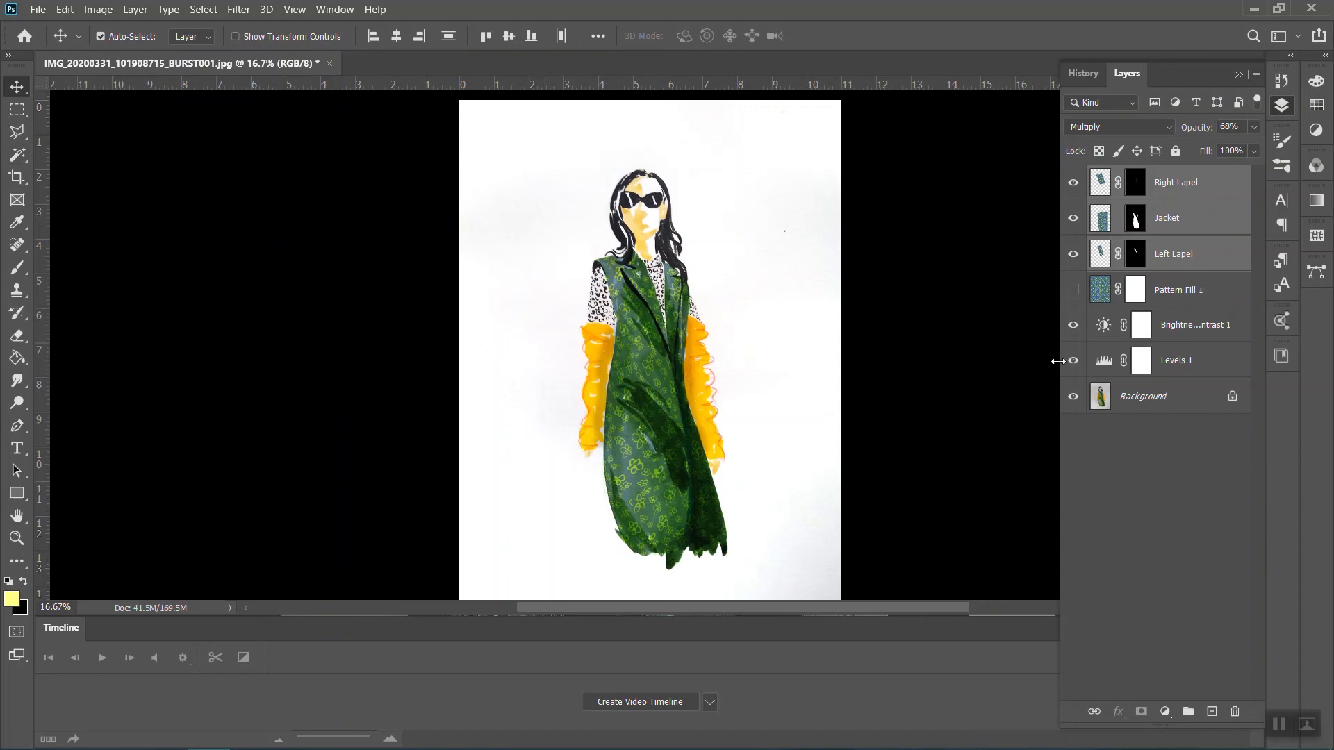
pyautogui.click(1119, 400)
pyautogui.click(1167, 320)
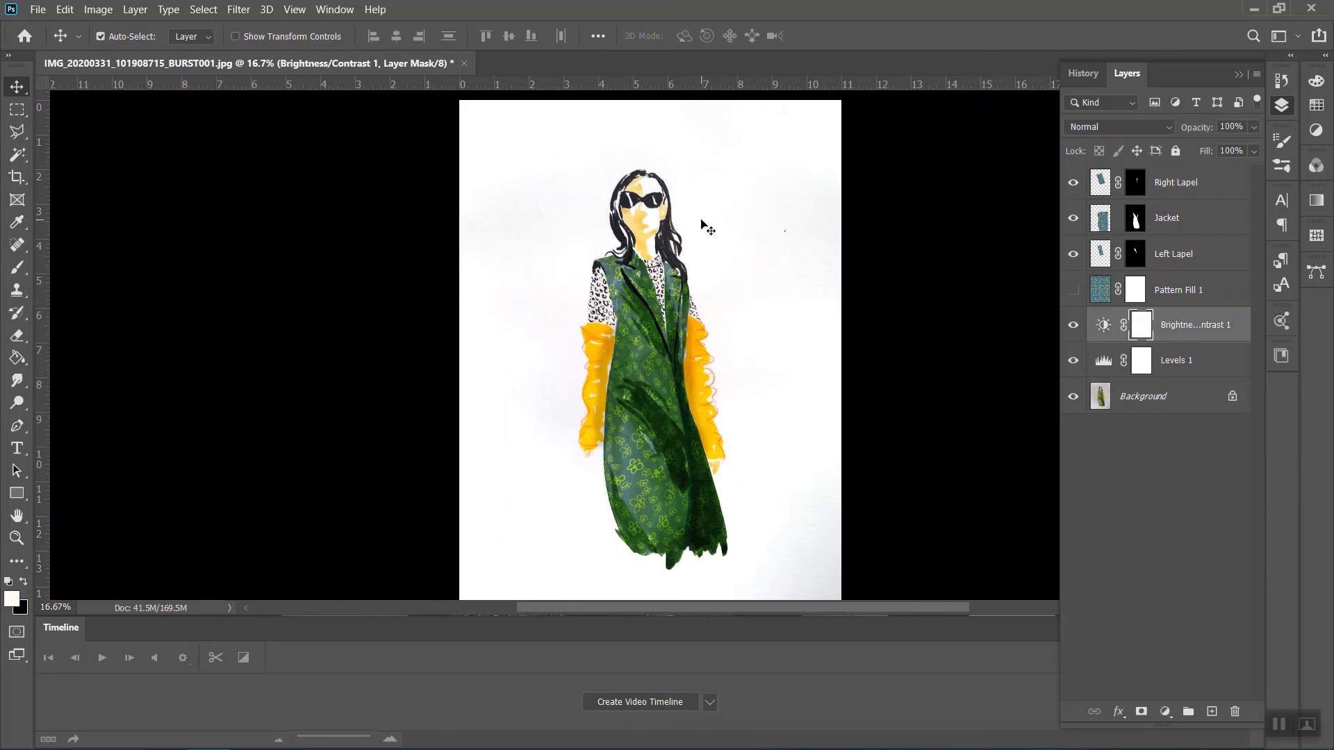
pyautogui.click(1186, 255)
pyautogui.click(1183, 219)
pyautogui.click(1183, 188)
pyautogui.click(1183, 251)
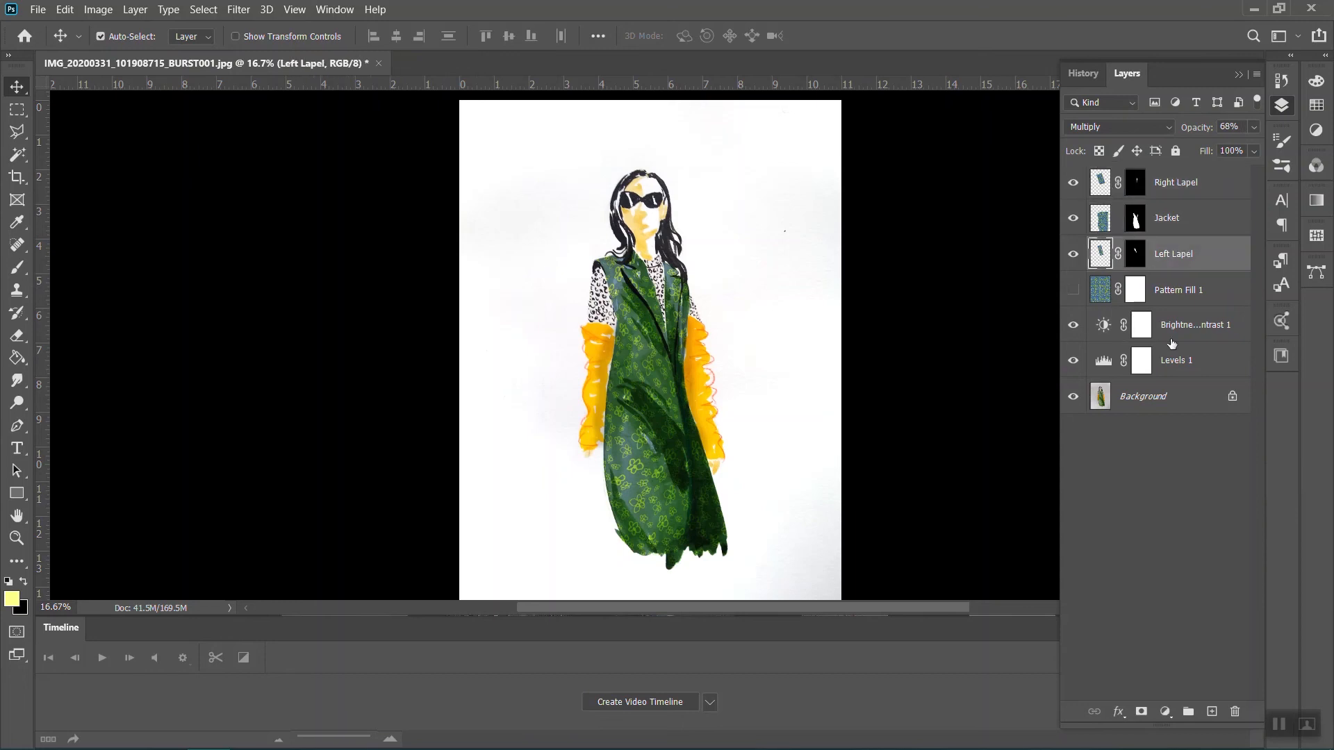
# Add a new layer above the Brightness/Contrast layer and set the Brush's foreground colour to the light green a9cb68
pyautogui.click(1167, 325)
pyautogui.click(1213, 712)
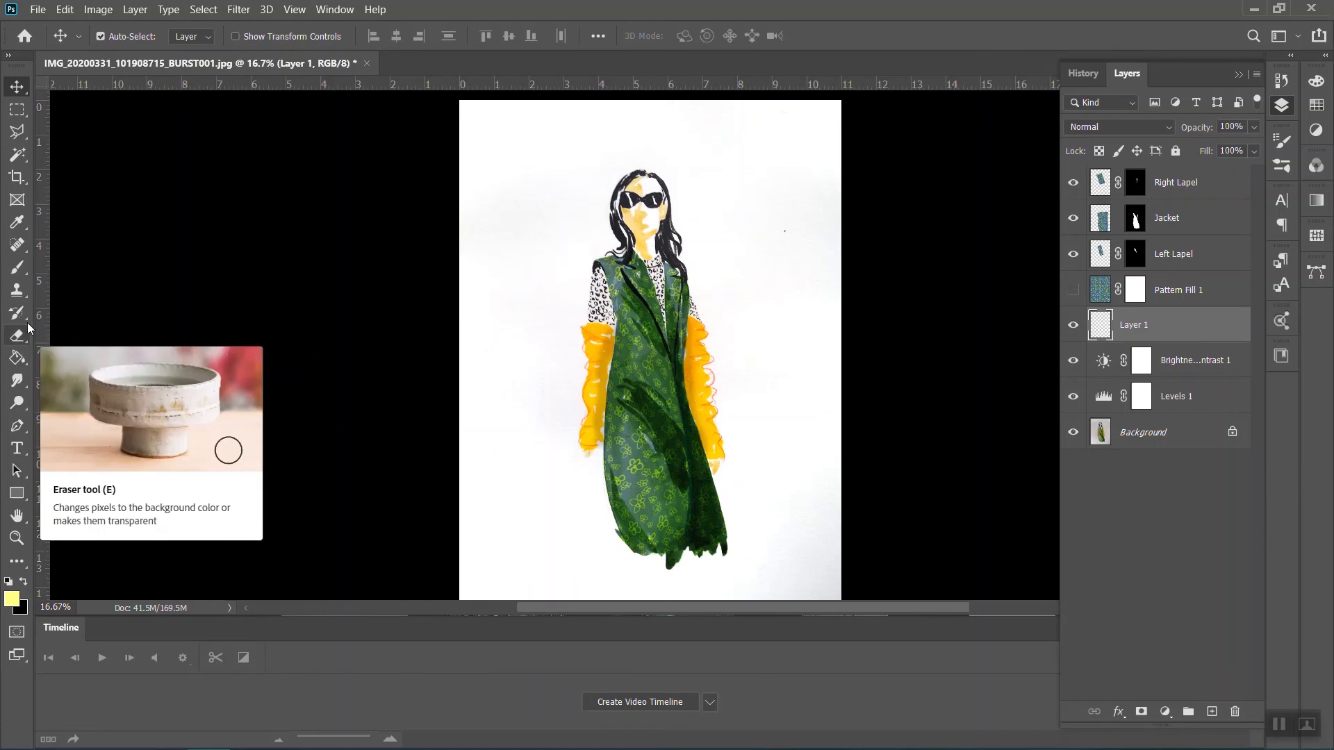
pyautogui.click(18, 267)
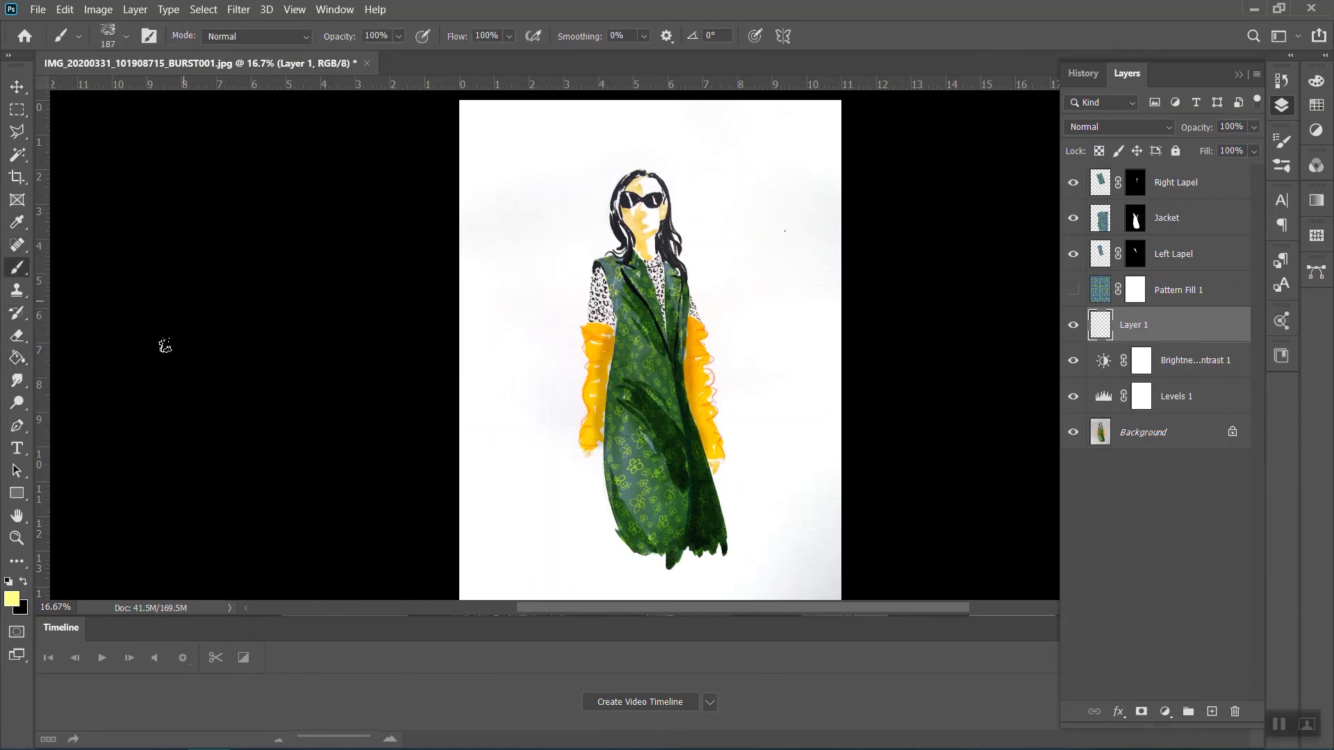
pyautogui.click(14, 600)
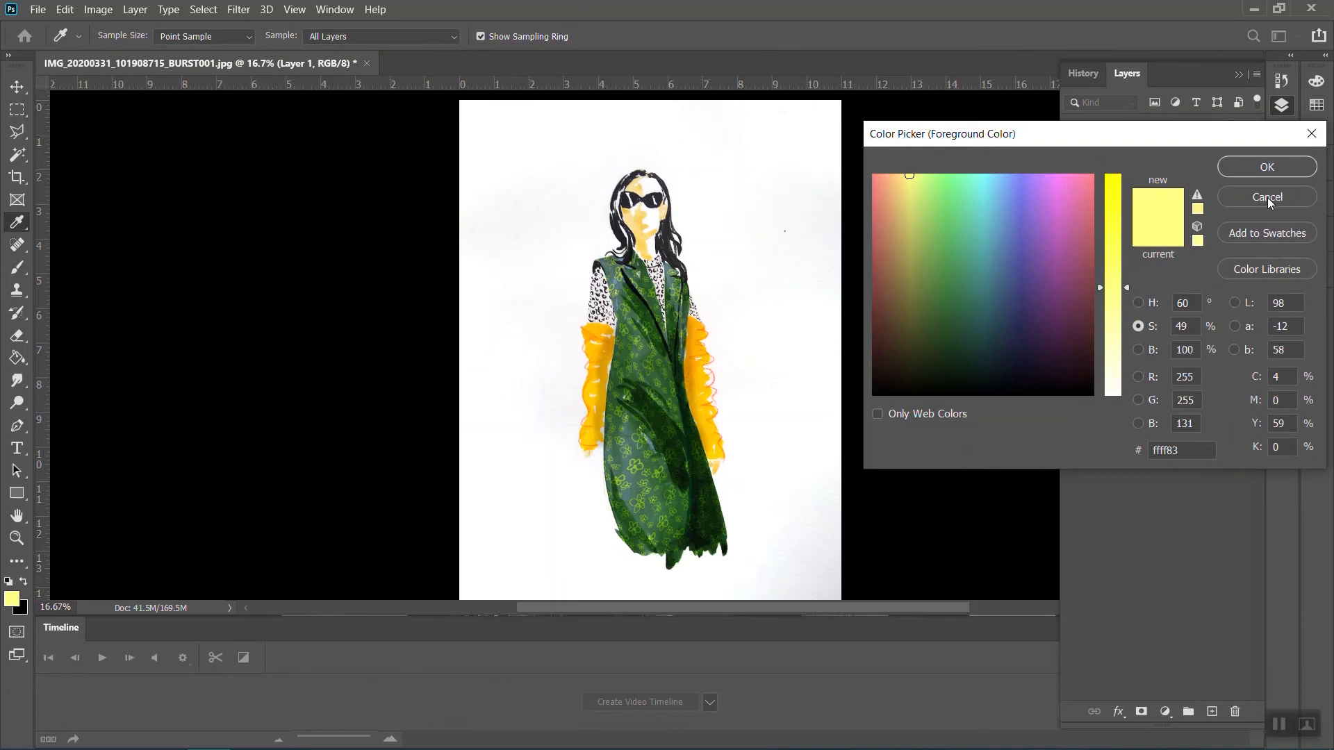
pyautogui.click(922, 219)
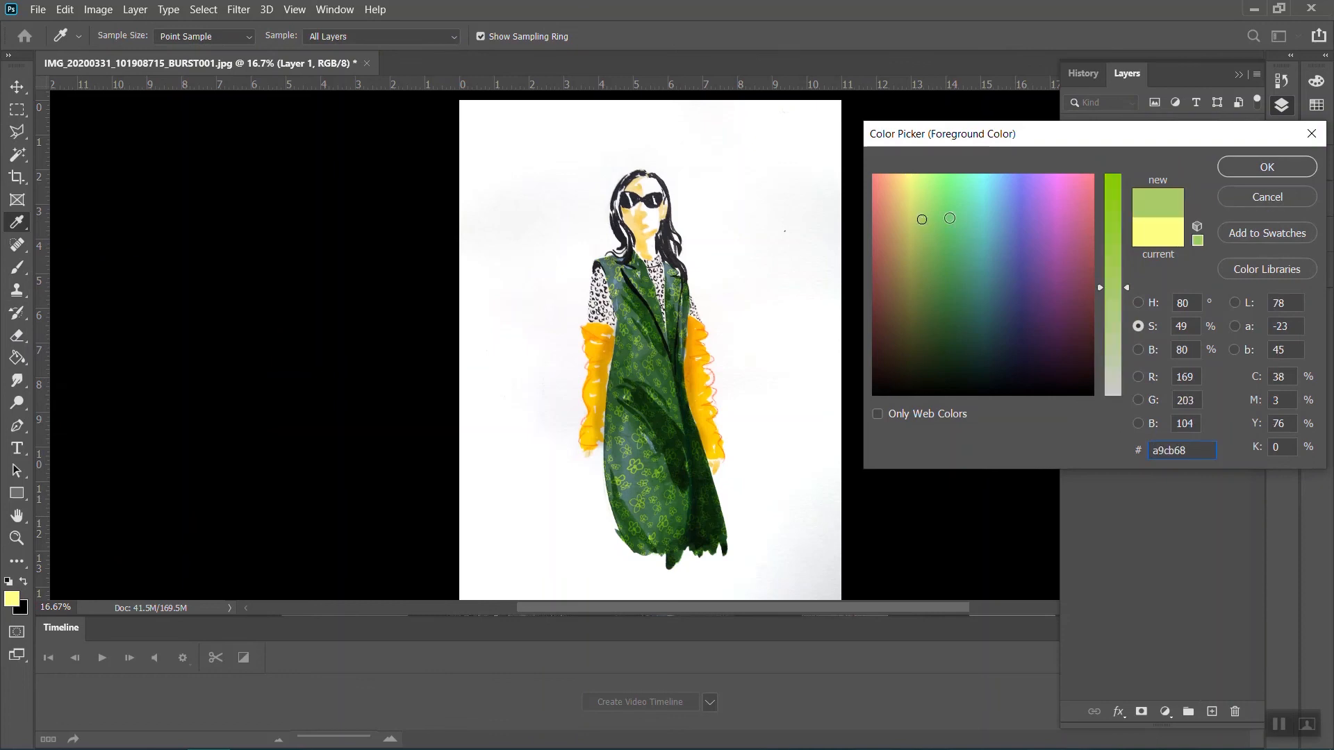
pyautogui.click(1290, 169)
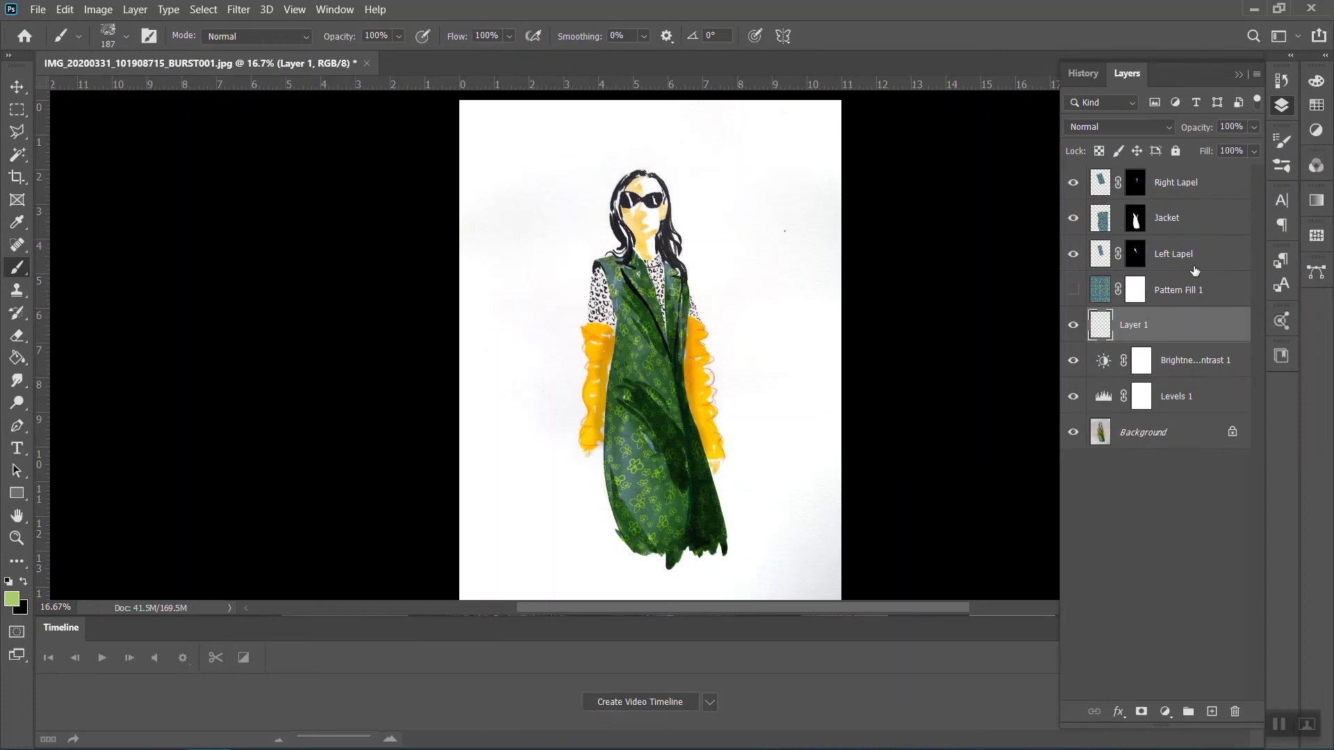
# Set the new layer's blend mode to Color and paint light green over both orange sleeves
pyautogui.click(1169, 128)
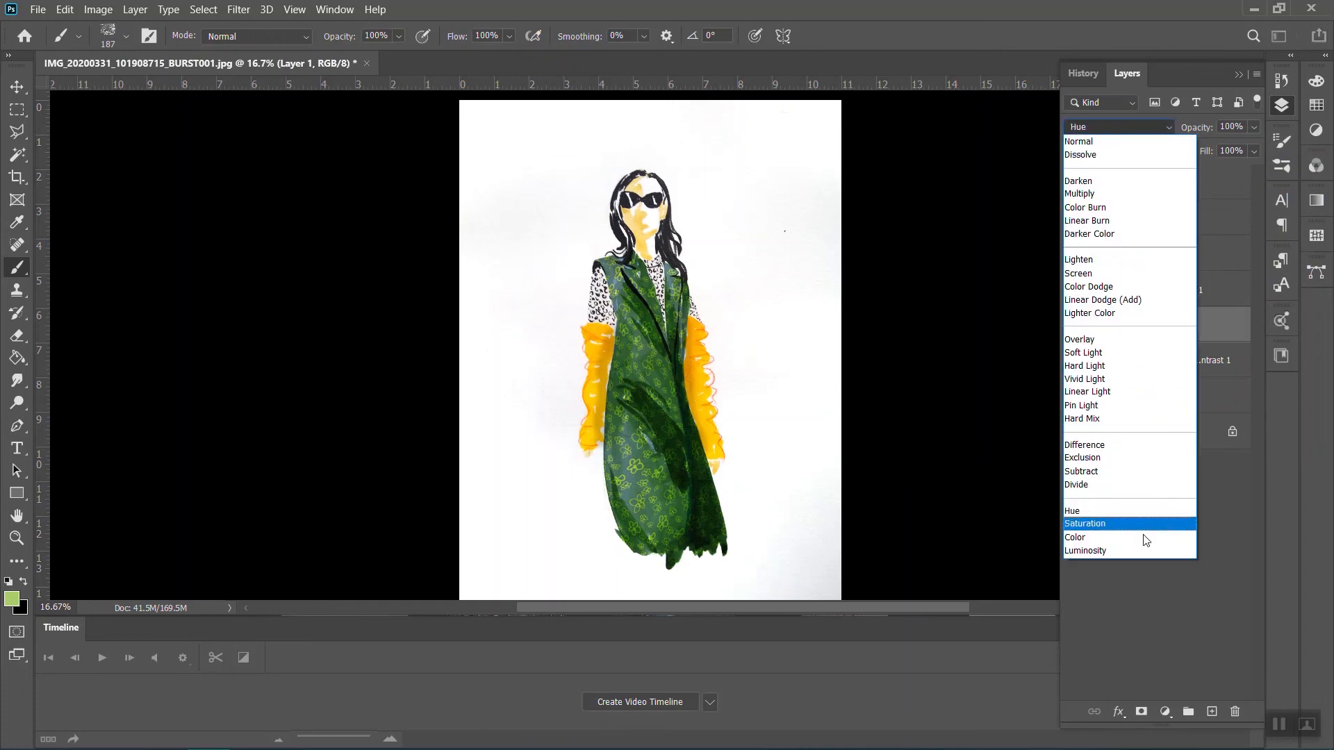
pyautogui.click(1144, 540)
pyautogui.moveTo(709, 356)
pyautogui.mouseDown()
pyautogui.moveTo(692, 381)
pyautogui.moveTo(693, 319)
pyautogui.mouseUp()
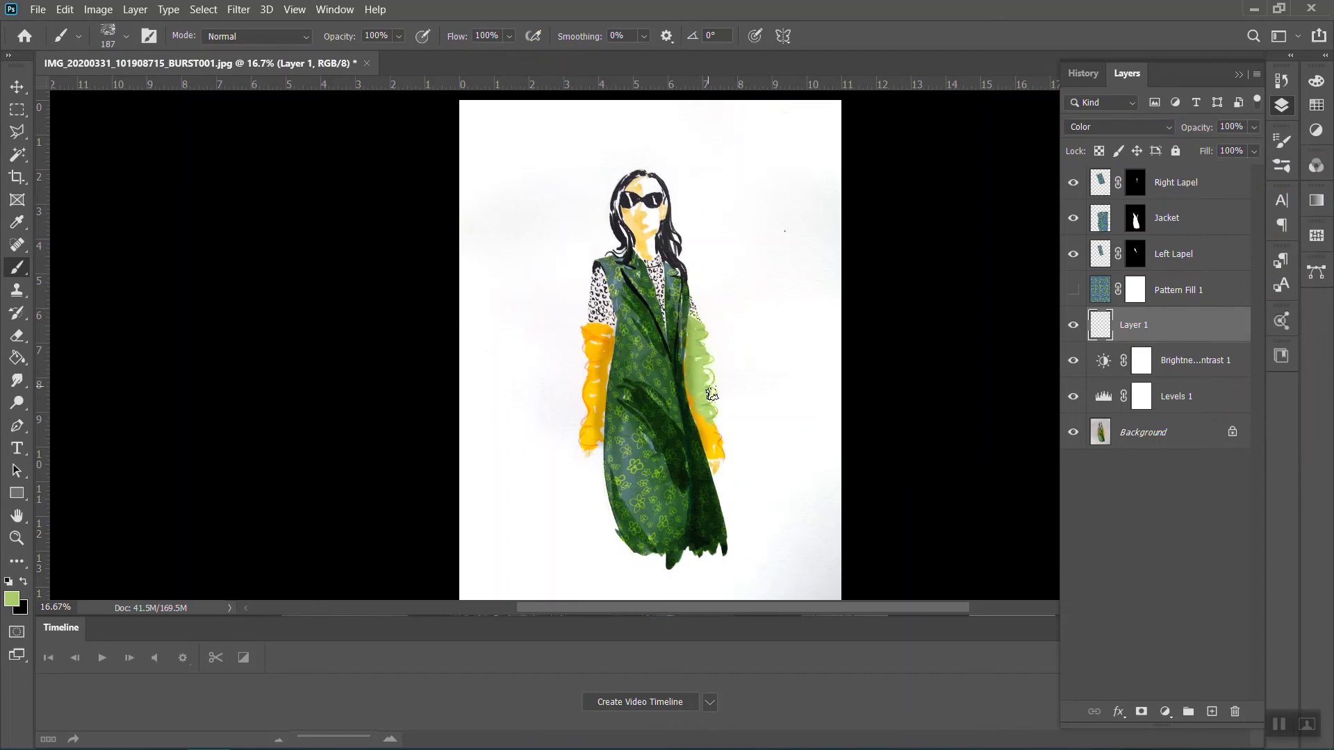
pyautogui.moveTo(695, 404)
pyautogui.mouseDown()
pyautogui.moveTo(726, 456)
pyautogui.moveTo(715, 452)
pyautogui.mouseUp()
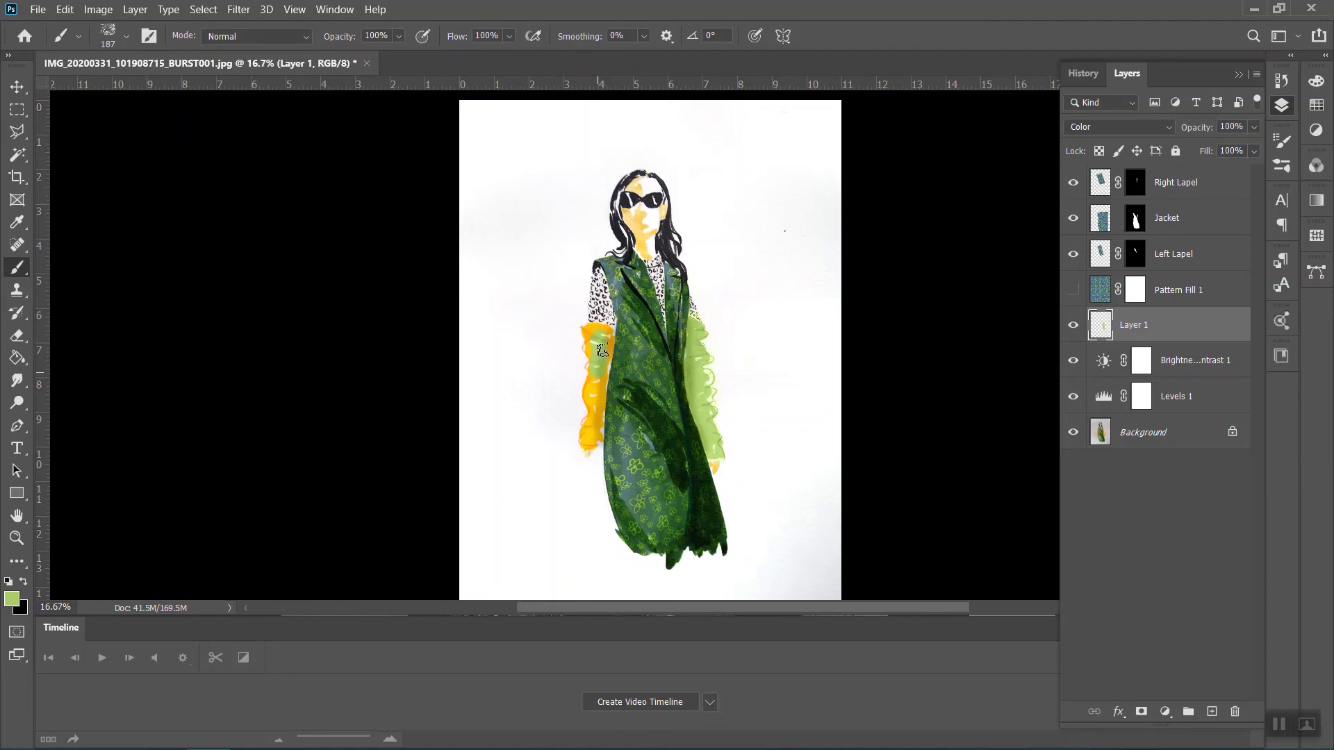
pyautogui.moveTo(596, 439)
pyautogui.mouseDown()
pyautogui.moveTo(582, 332)
pyautogui.moveTo(610, 336)
pyautogui.mouseUp()
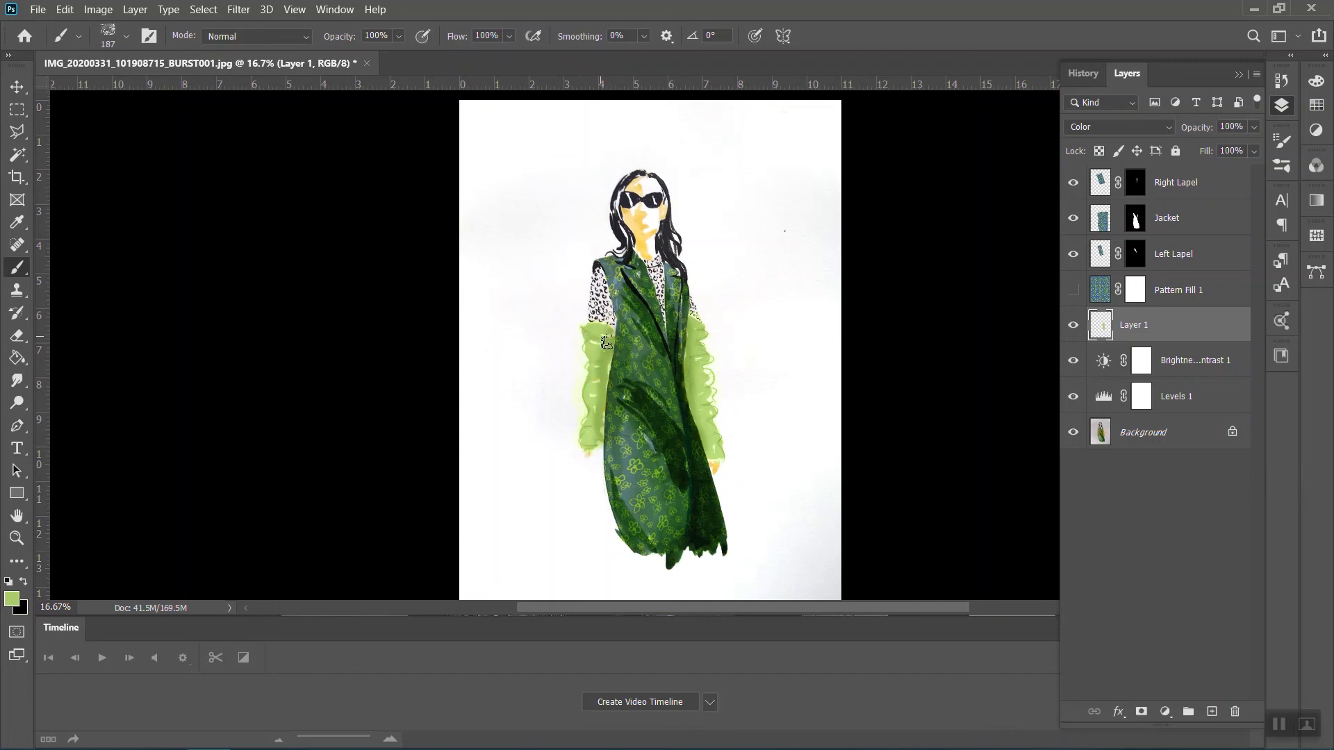
pyautogui.scroll(2, 612, 339)
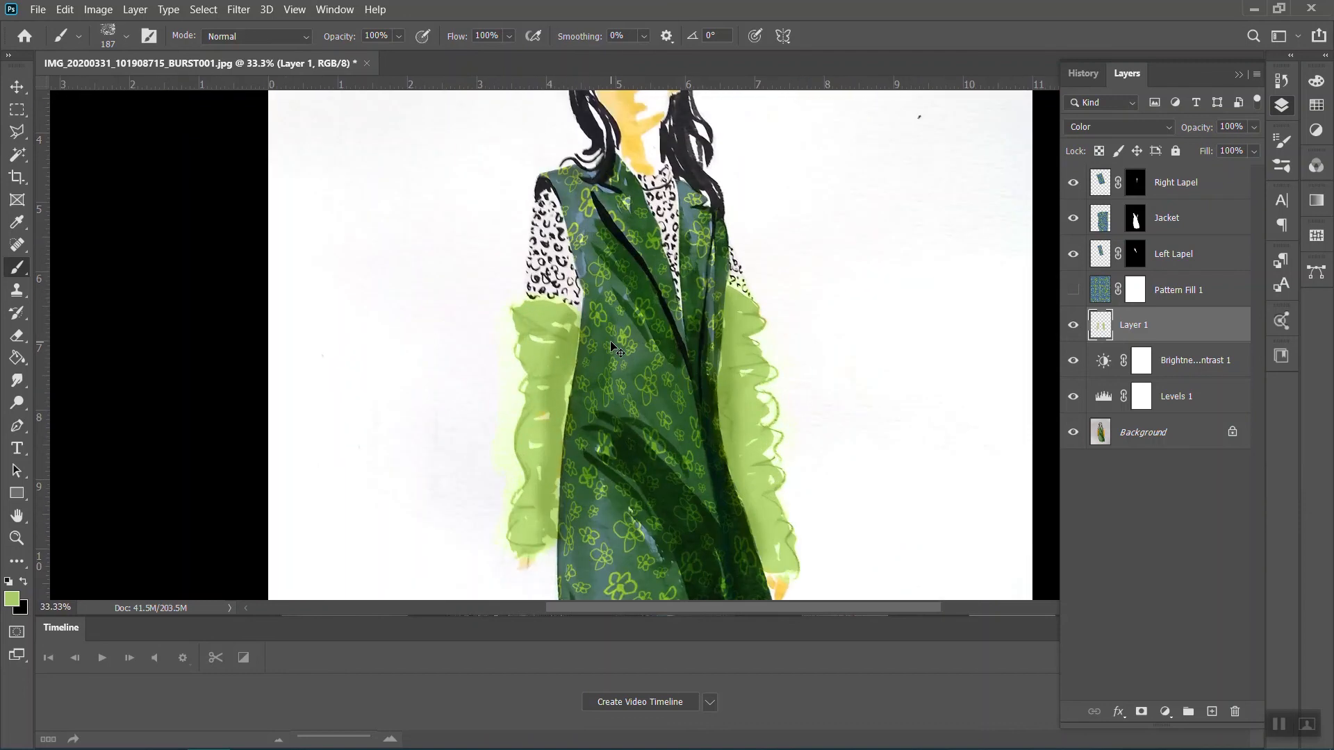
pyautogui.scroll(1, 611, 342)
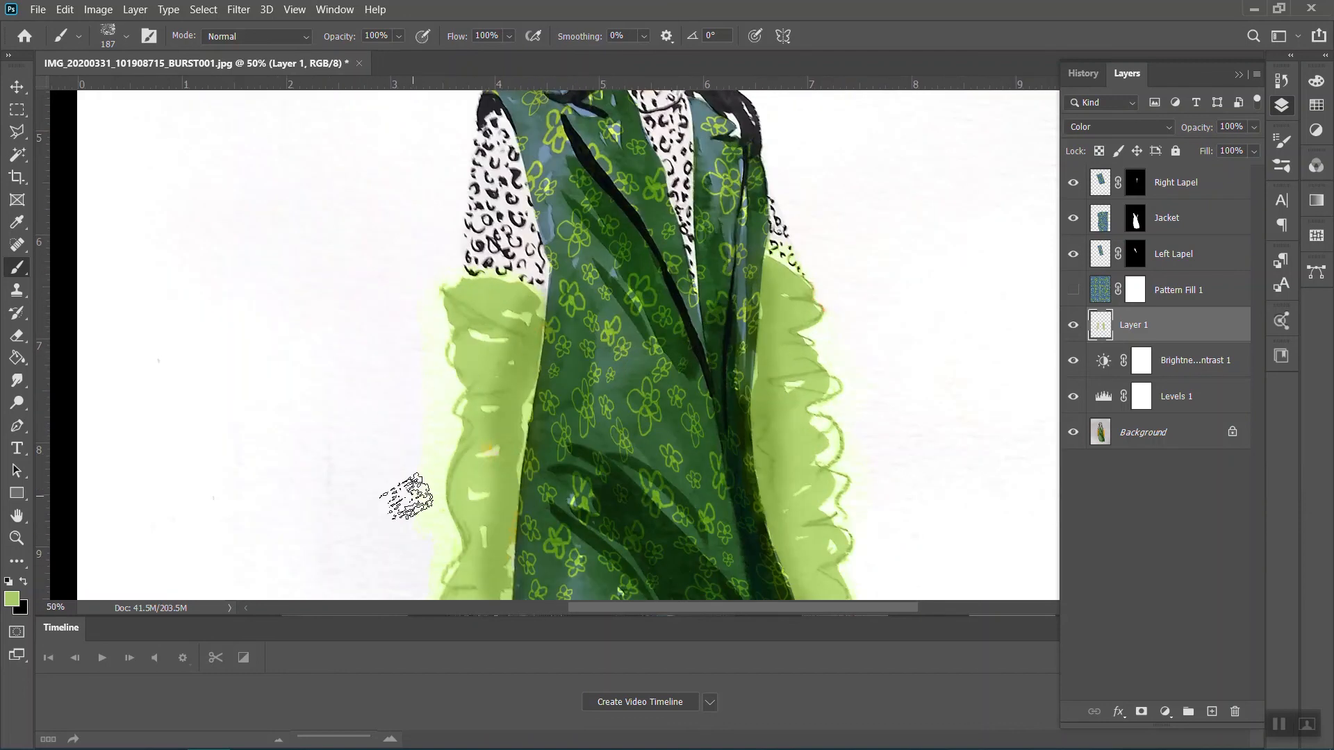
pyautogui.scroll(-1, 417, 486)
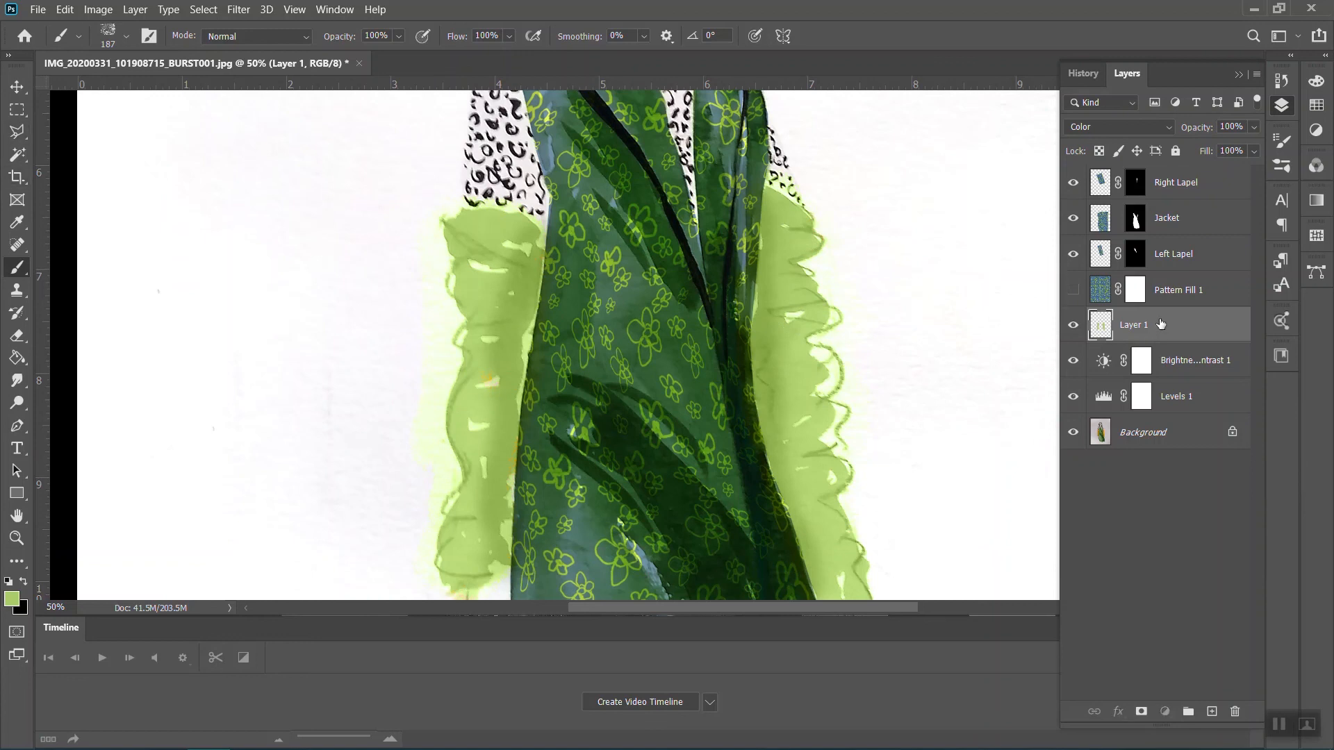
pyautogui.click(1146, 130)
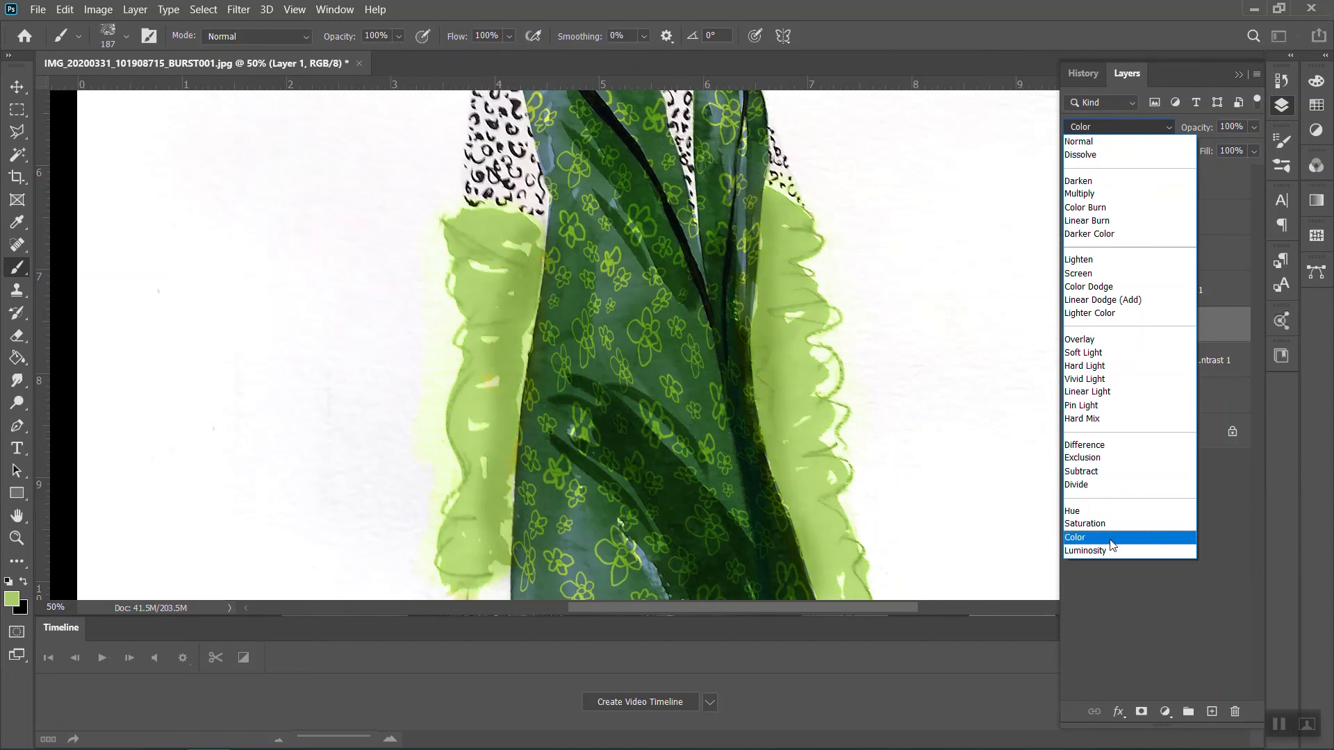
pyautogui.click(1110, 539)
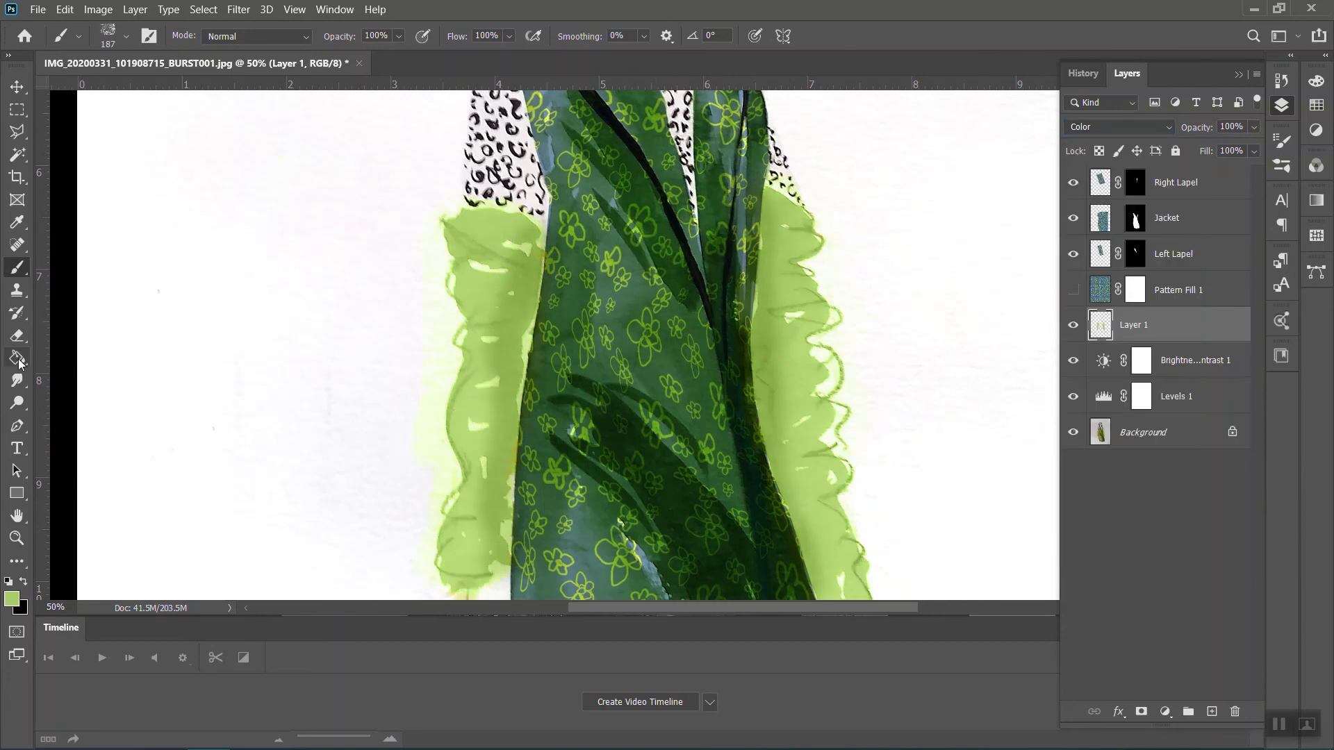
# Erase the green spill along the left-hand sleeve's outer edge with an 88 px eraser, raising its opacity to 100%
pyautogui.click(17, 335)
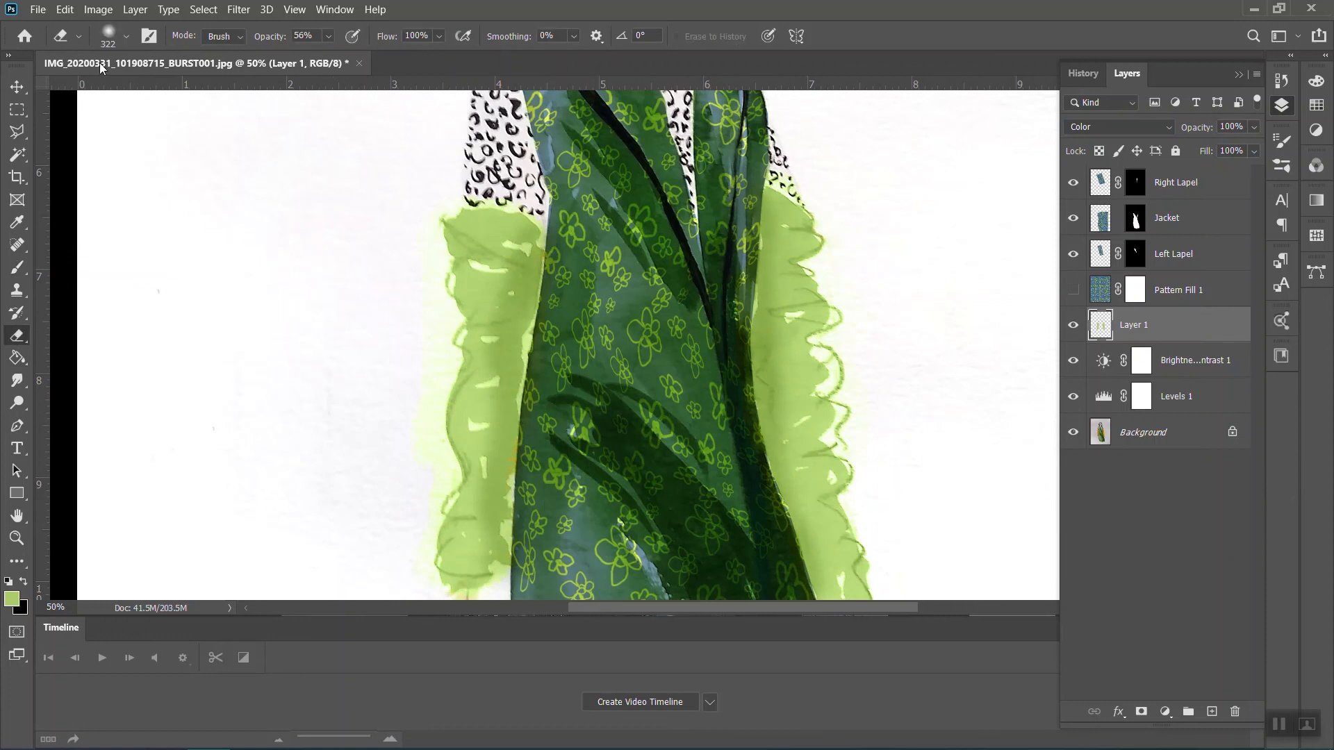
pyautogui.click(127, 38)
pyautogui.click(145, 91)
pyautogui.click(425, 296)
pyautogui.moveTo(427, 269)
pyautogui.mouseDown()
pyautogui.moveTo(438, 259)
pyautogui.moveTo(425, 227)
pyautogui.mouseUp()
pyautogui.moveTo(424, 362)
pyautogui.mouseDown()
pyautogui.moveTo(440, 363)
pyautogui.moveTo(420, 440)
pyautogui.moveTo(431, 402)
pyautogui.moveTo(439, 465)
pyautogui.mouseUp()
pyautogui.scroll(-3, 416, 349)
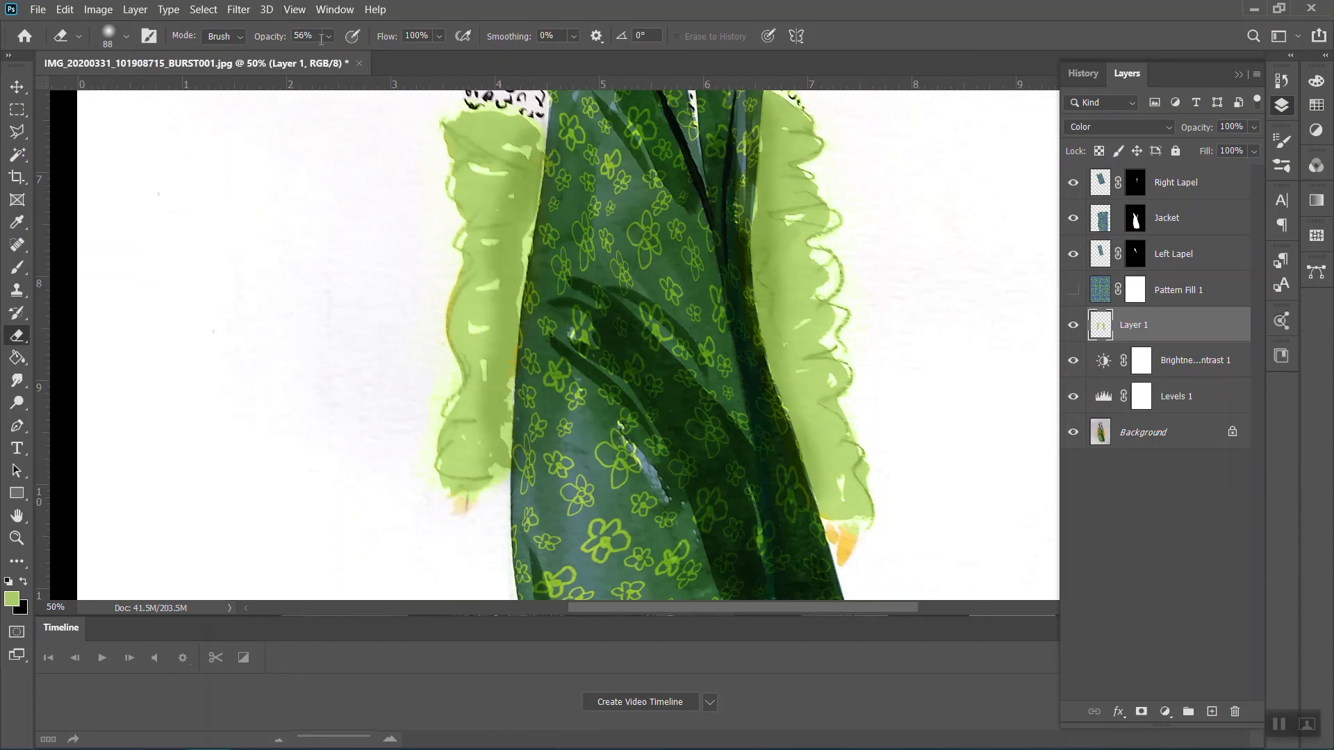
pyautogui.click(425, 366)
pyautogui.moveTo(425, 365)
pyautogui.mouseDown()
pyautogui.moveTo(426, 377)
pyautogui.moveTo(417, 158)
pyautogui.mouseUp()
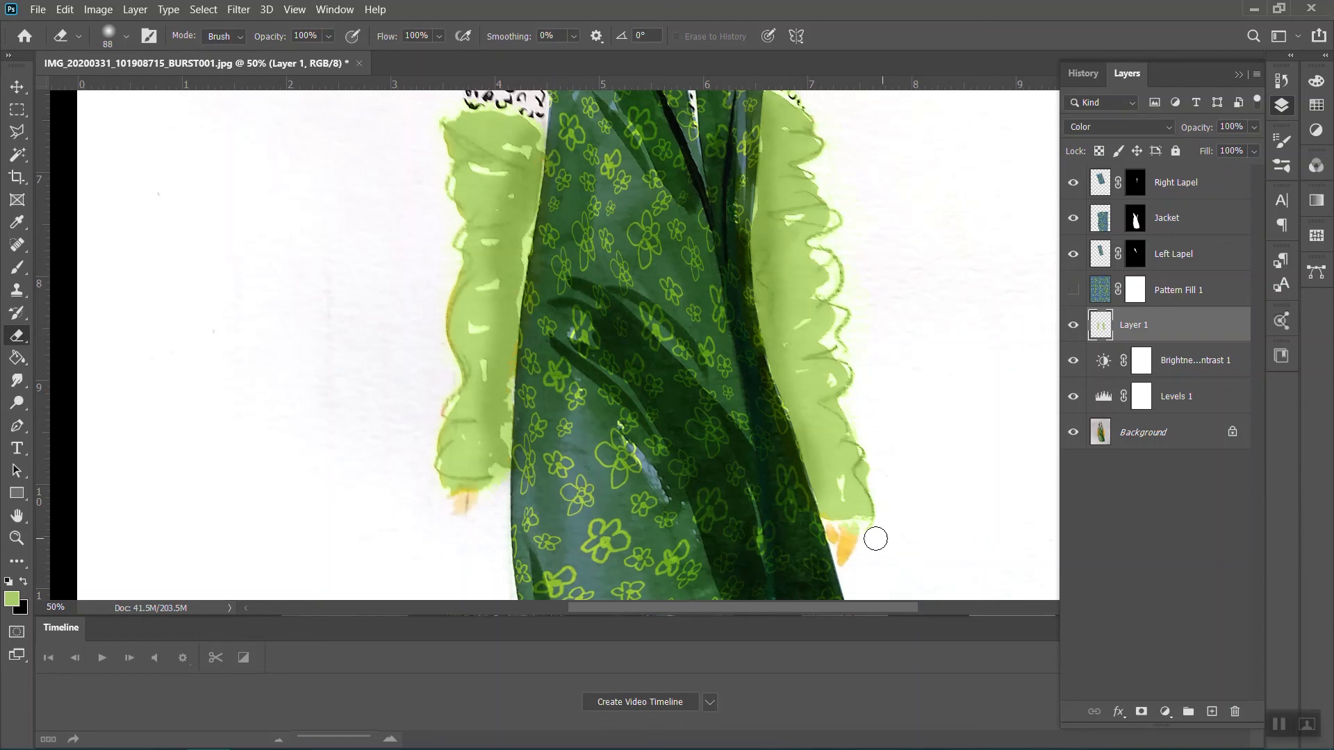
# Switch to a soft round brush at 92 px and touch up the green on the left-hand sleeve
pyautogui.click(12, 264)
pyautogui.click(126, 36)
pyautogui.moveTo(176, 92); pyautogui.dragTo(153, 94)
pyautogui.click(131, 259)
pyautogui.click(122, 289)
pyautogui.click(459, 424)
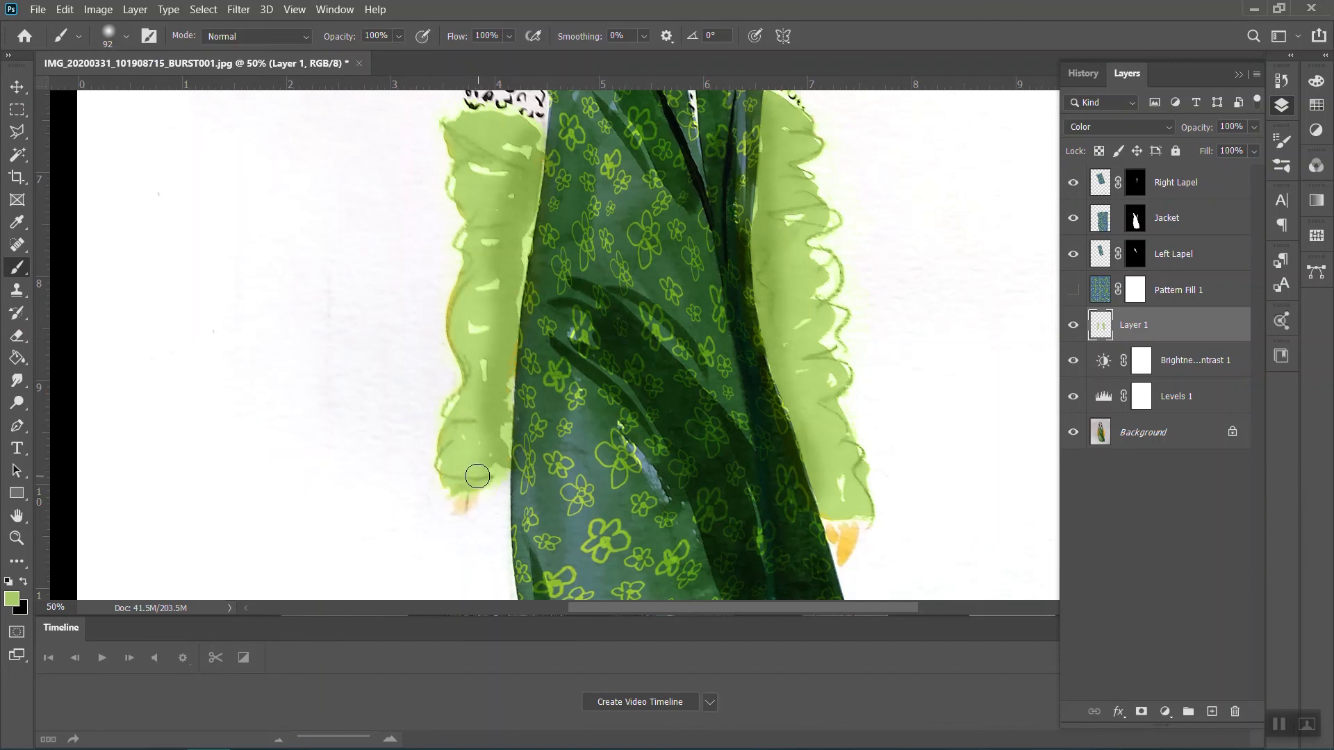
pyautogui.scroll(2, 518, 494)
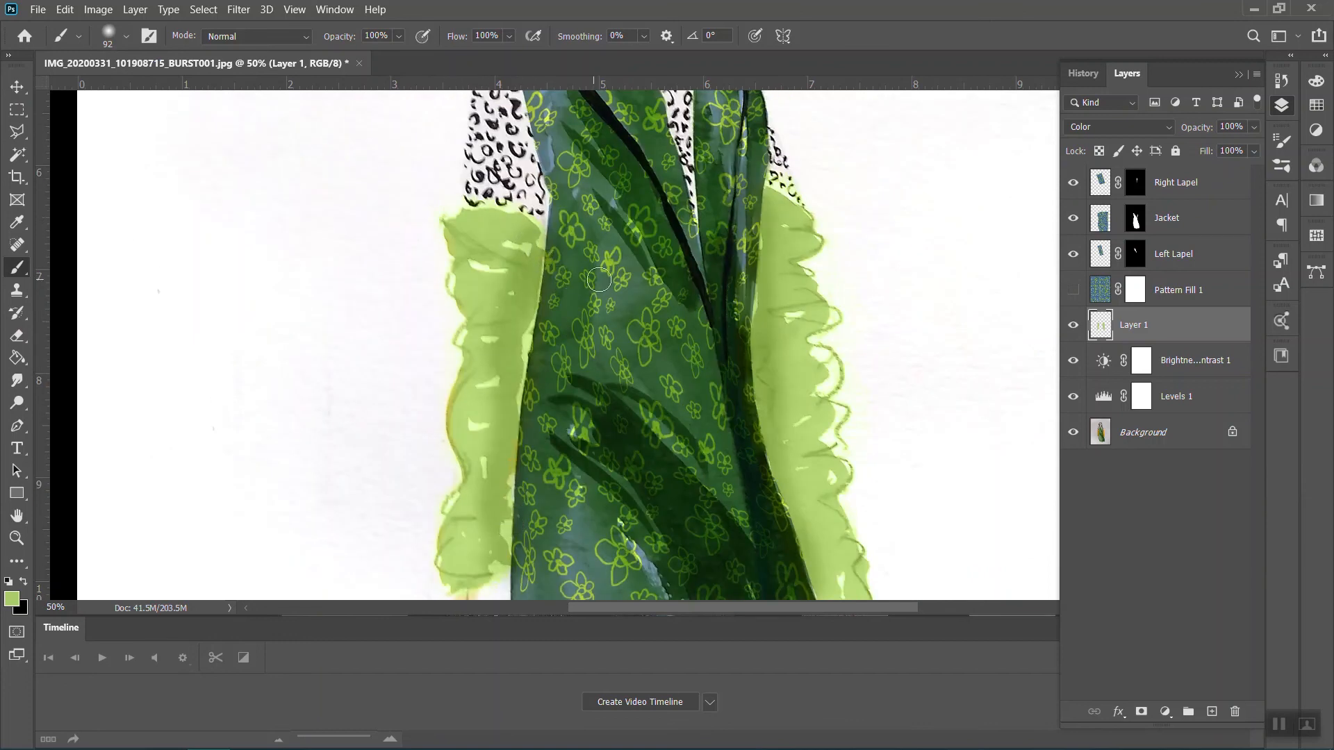
pyautogui.scroll(-1, 563, 274)
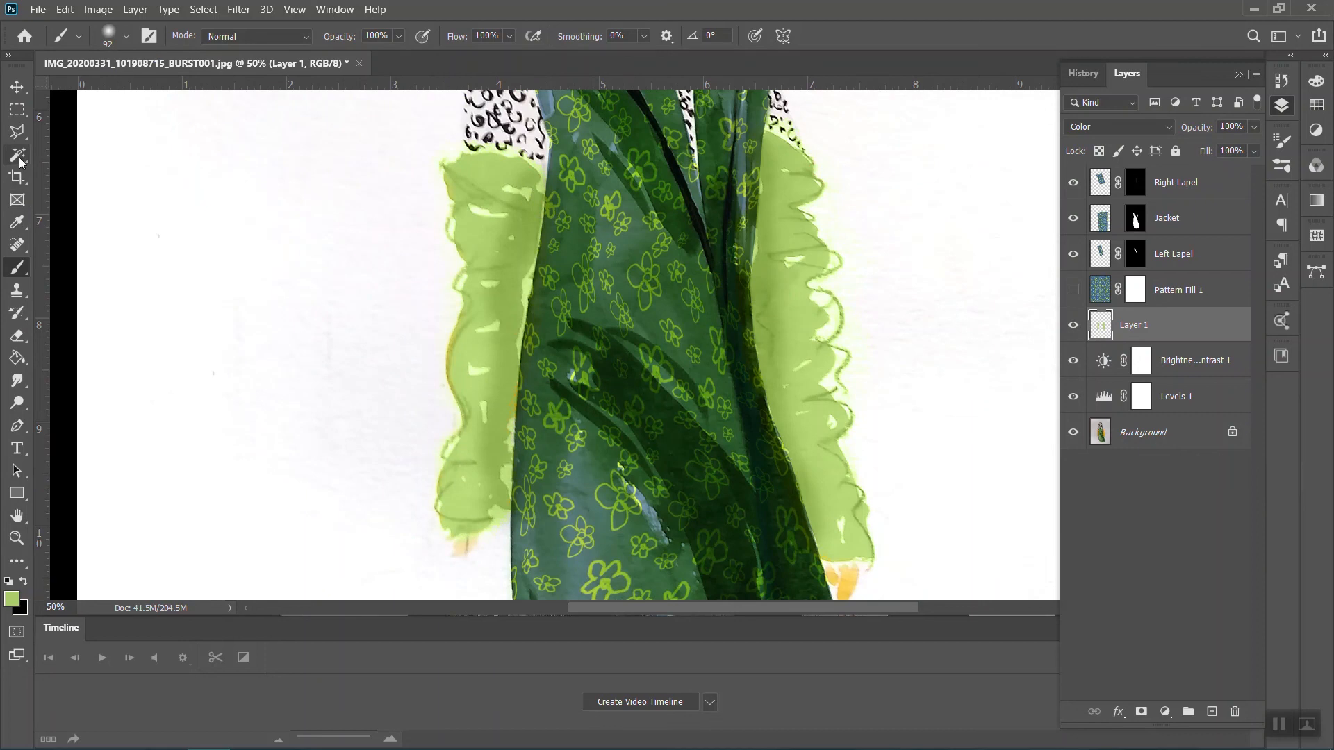
pyautogui.click(17, 335)
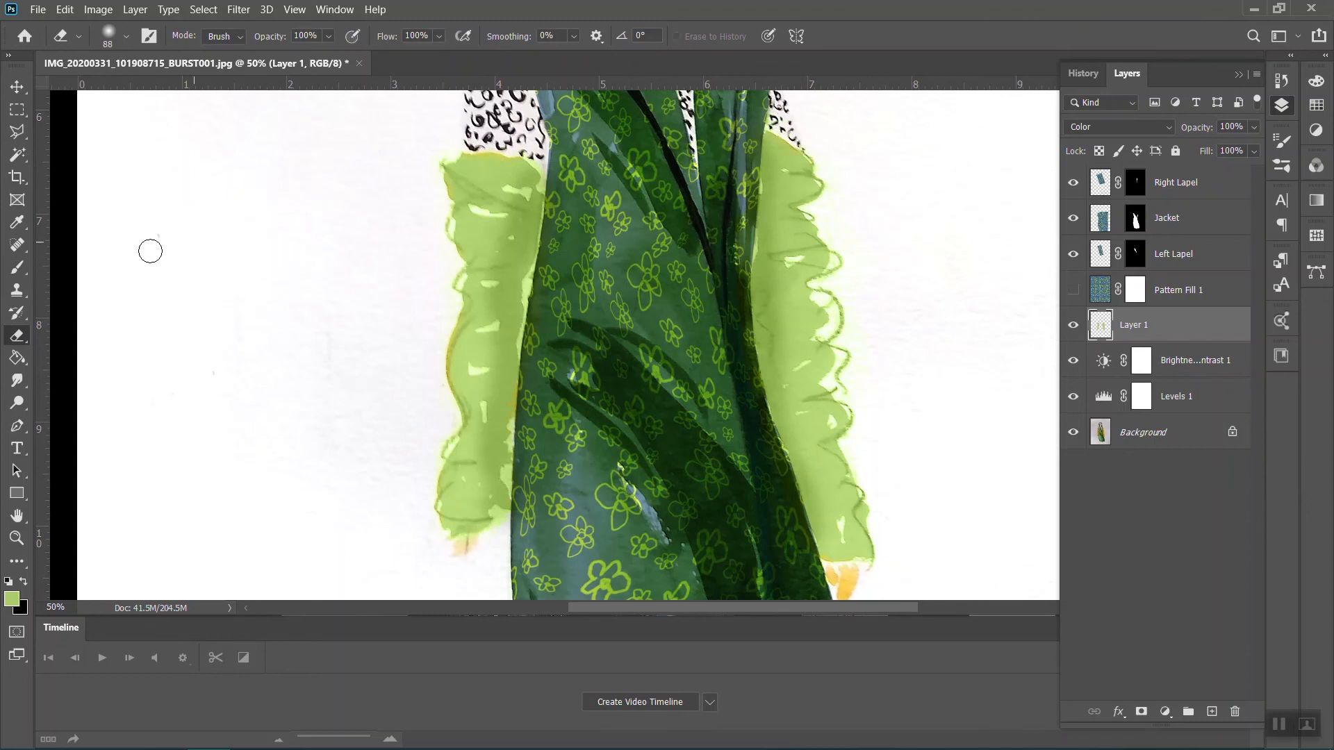
pyautogui.click(18, 268)
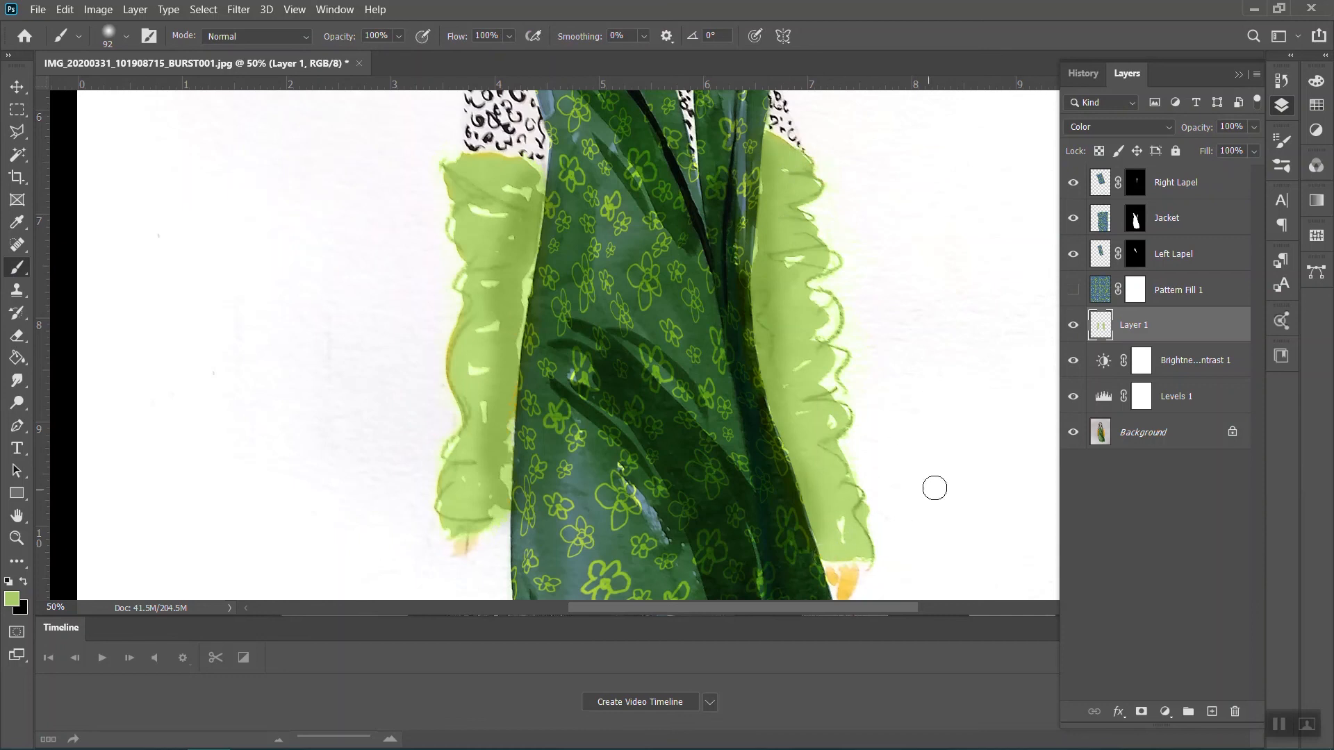
pyautogui.hotkey('ctrl', '-')
pyautogui.hotkey('ctrl', '-')
pyautogui.hotkey('ctrl', '-')
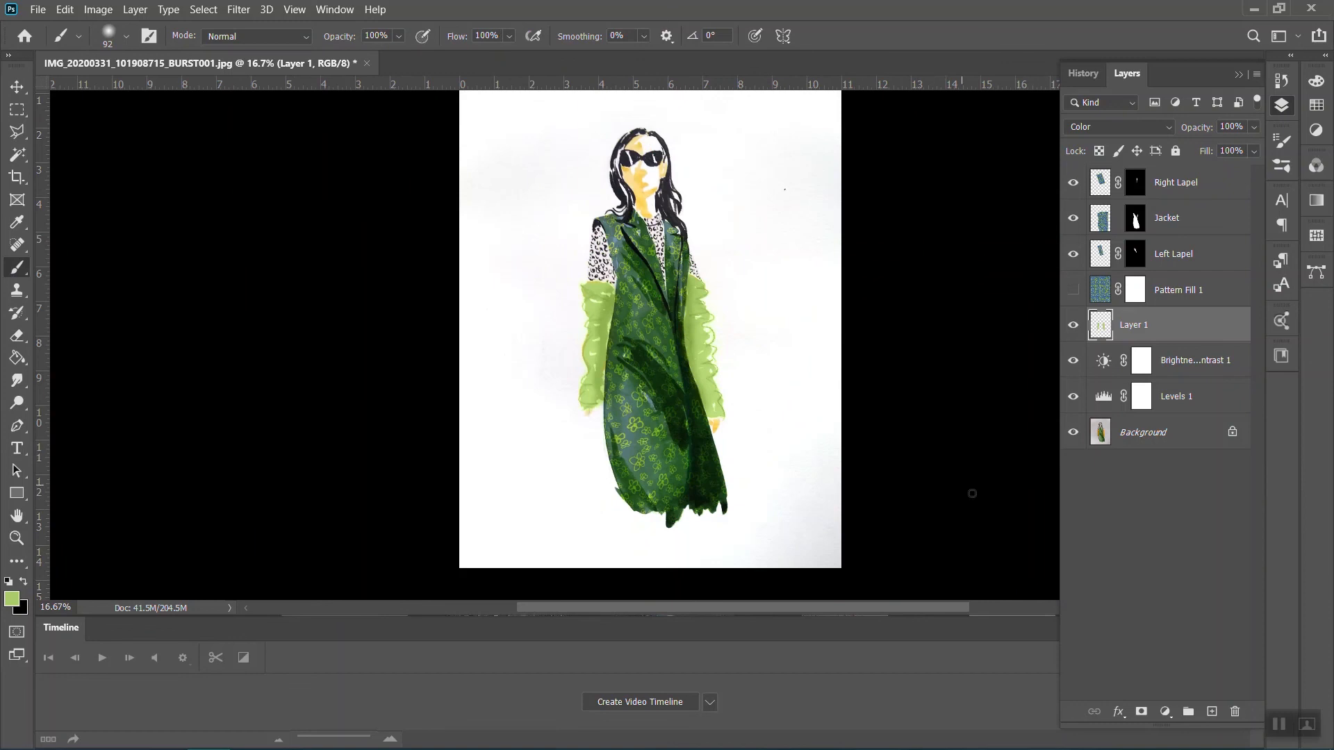